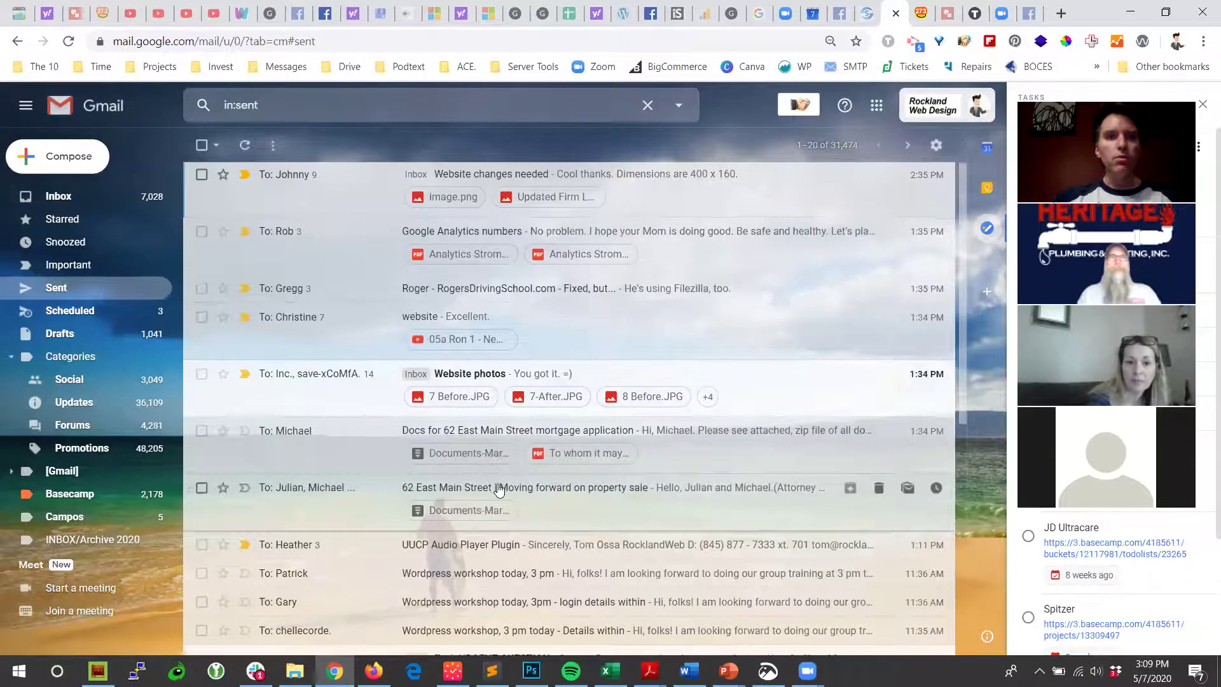
Step: Open the sent email "Wordpress workshop today, 3pm - login details within" and highlight the agenda item "How to login"
{"action": "scroll", "coordinate": [502, 503], "scroll_direction": "down", "scroll_amount": 1}
{"action": "left_click", "coordinate": [511, 524]}
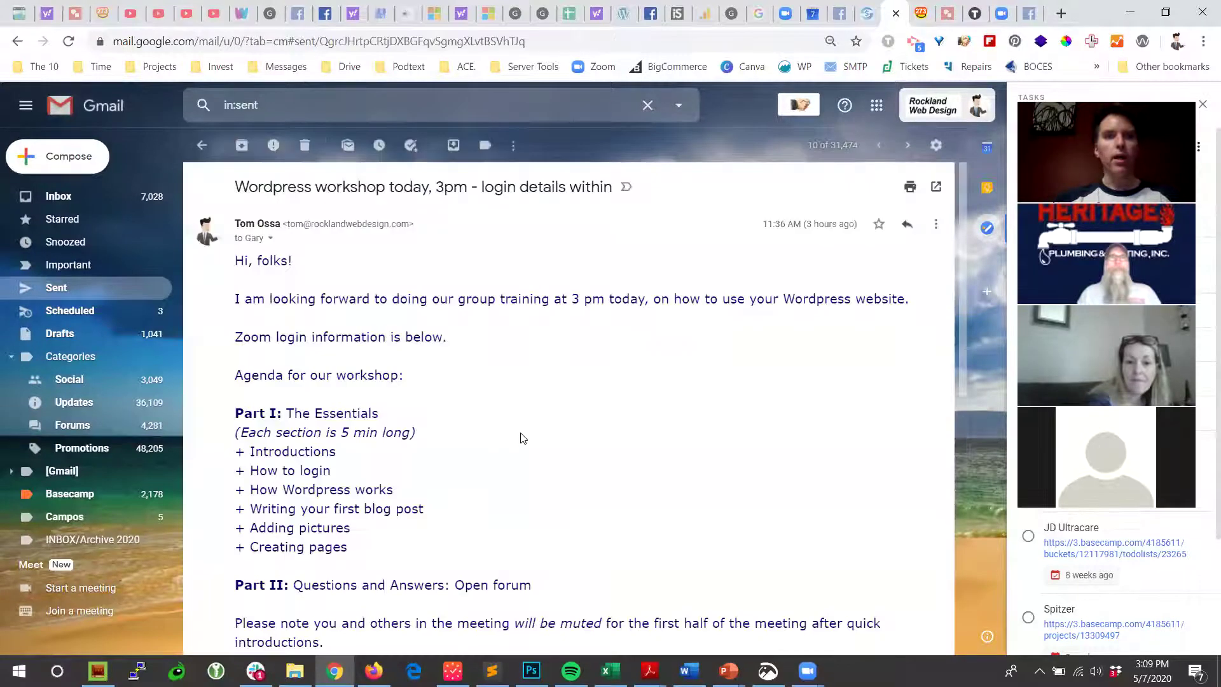
{"action": "scroll", "coordinate": [521, 436], "scroll_direction": "down", "scroll_amount": 1}
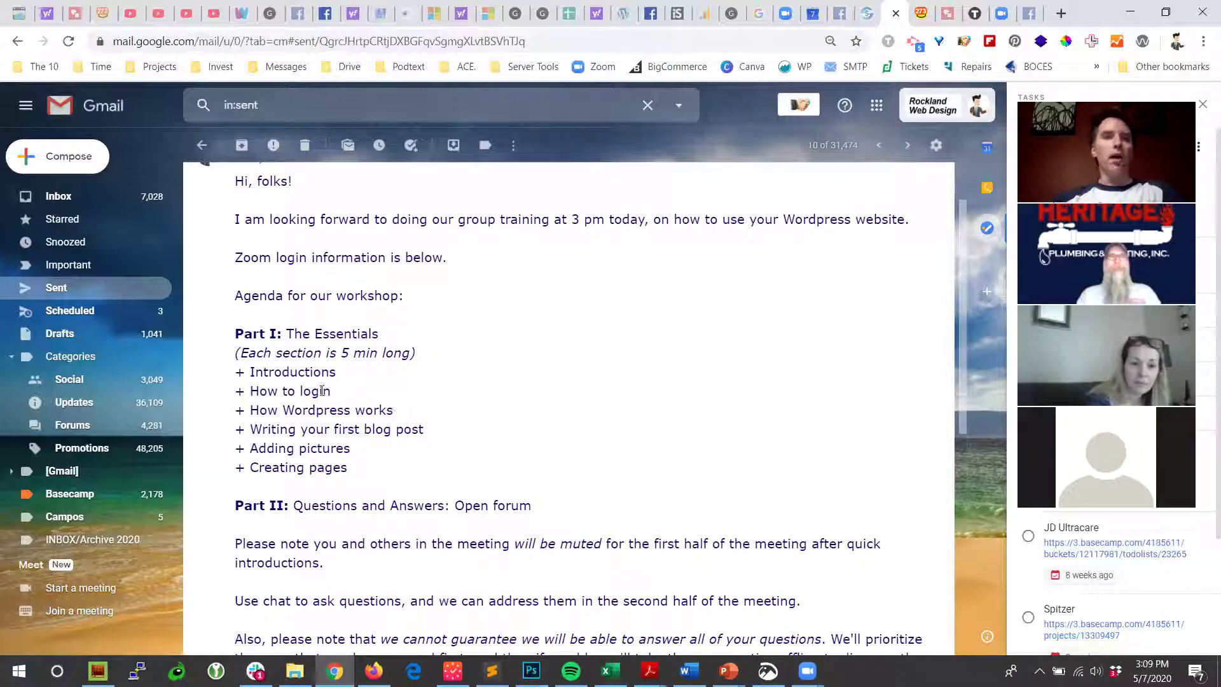
{"action": "triple_click", "coordinate": [286, 390]}
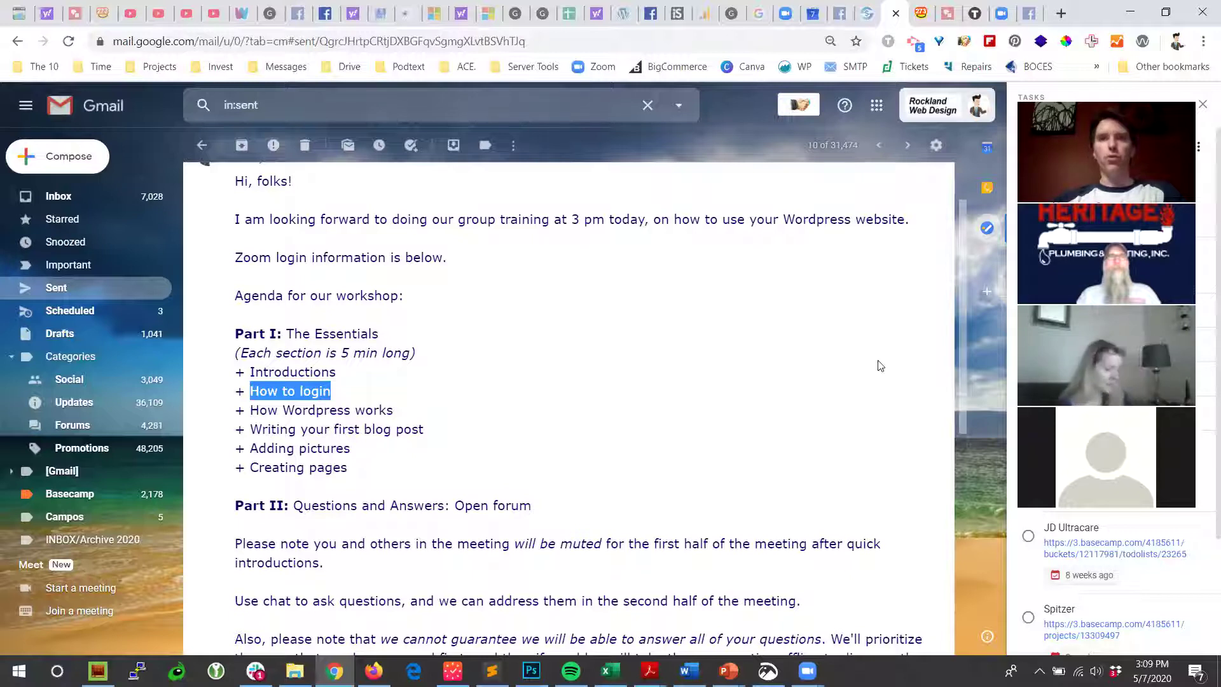
Step: Switch to Firefox and look over the Outreach Pro demo home page
{"action": "left_click", "coordinate": [374, 671]}
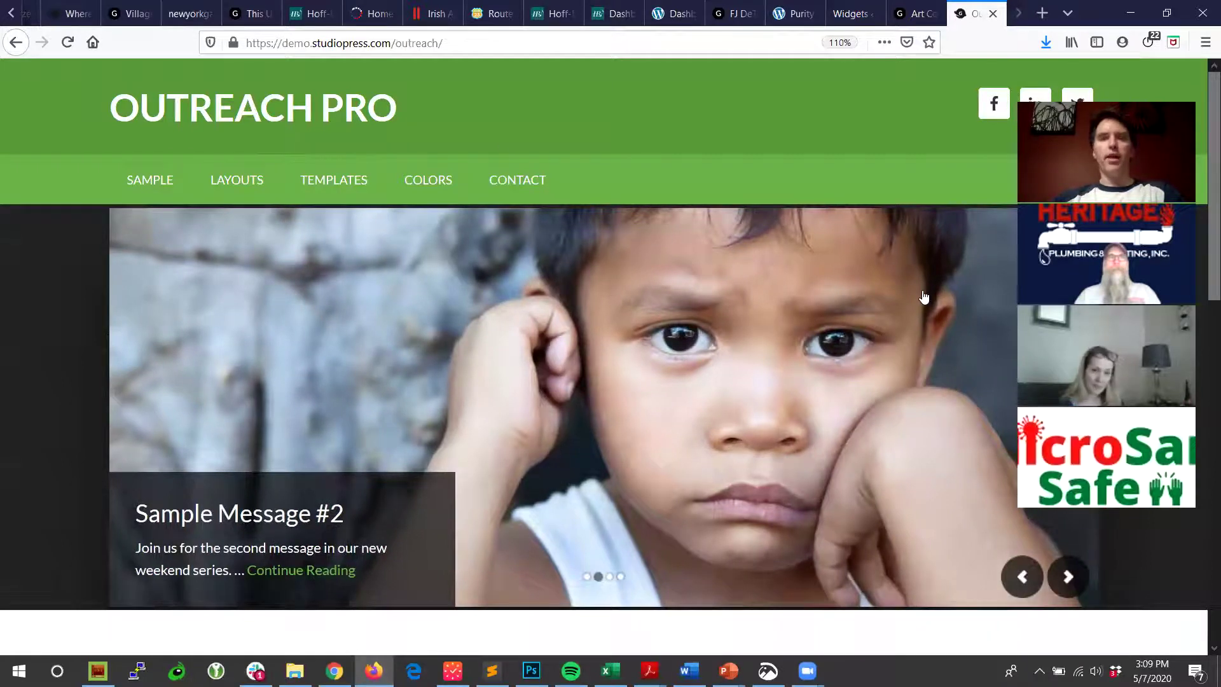
{"action": "scroll", "coordinate": [1201, 247], "scroll_direction": "down", "scroll_amount": 5}
{"action": "scroll", "coordinate": [1201, 328], "scroll_direction": "up", "scroll_amount": 5}
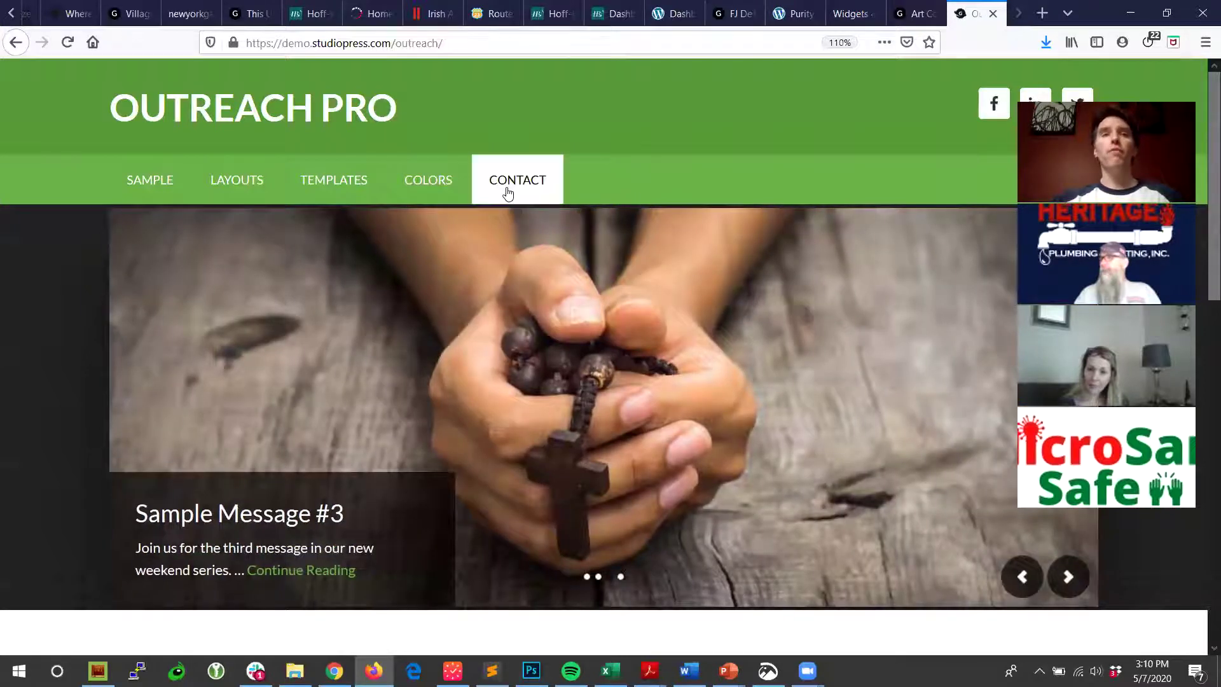
Step: View the Outreach Pro demo's Contact page and return to its home page
{"action": "left_click", "coordinate": [508, 192]}
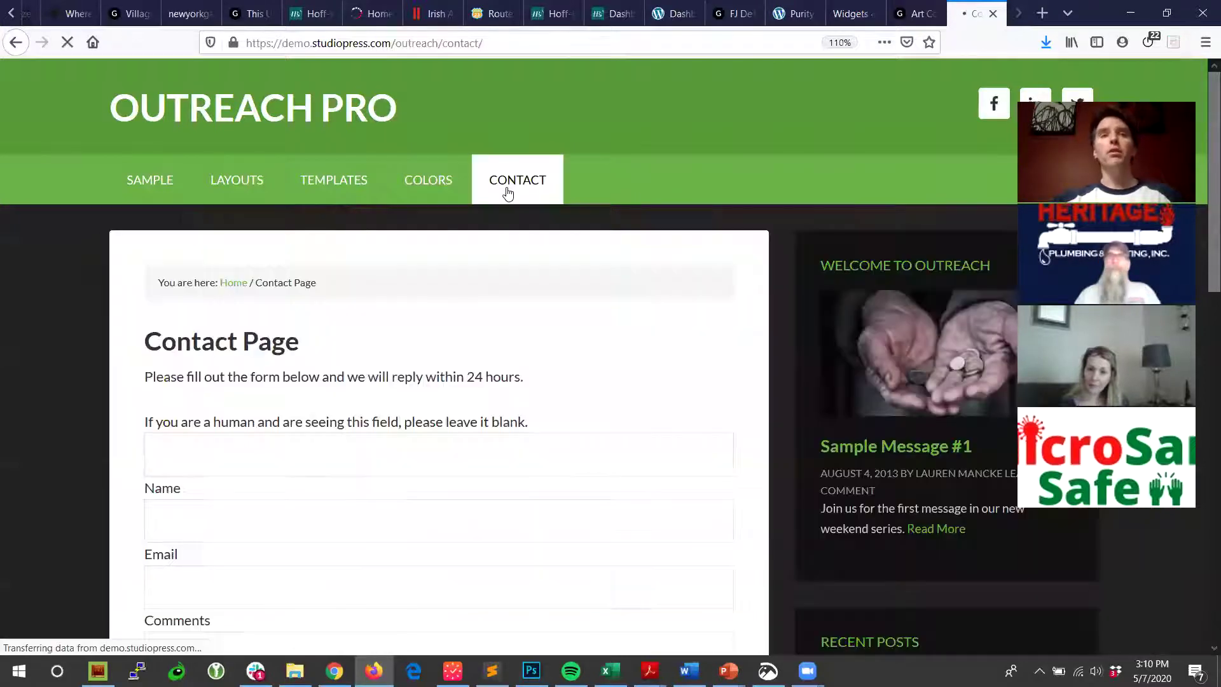
{"action": "scroll", "coordinate": [219, 400], "scroll_direction": "down", "scroll_amount": 2}
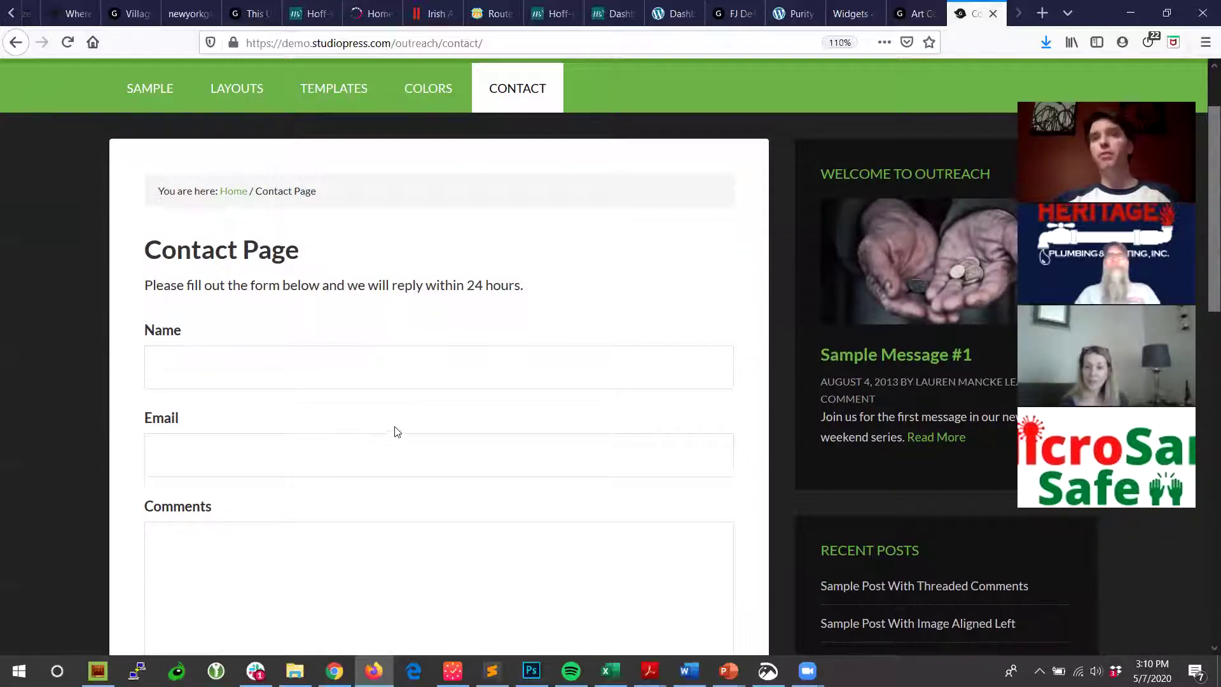
{"action": "scroll", "coordinate": [399, 432], "scroll_direction": "up", "scroll_amount": 1}
{"action": "scroll", "coordinate": [399, 433], "scroll_direction": "up", "scroll_amount": 1}
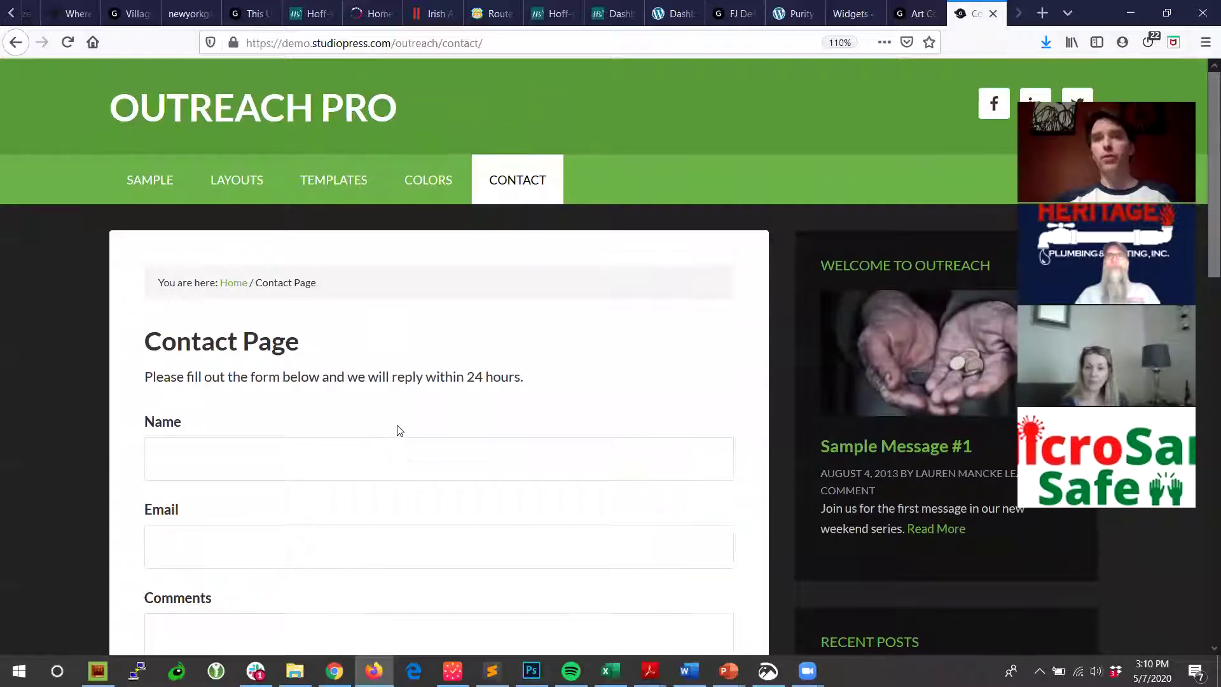
{"action": "left_click", "coordinate": [162, 125]}
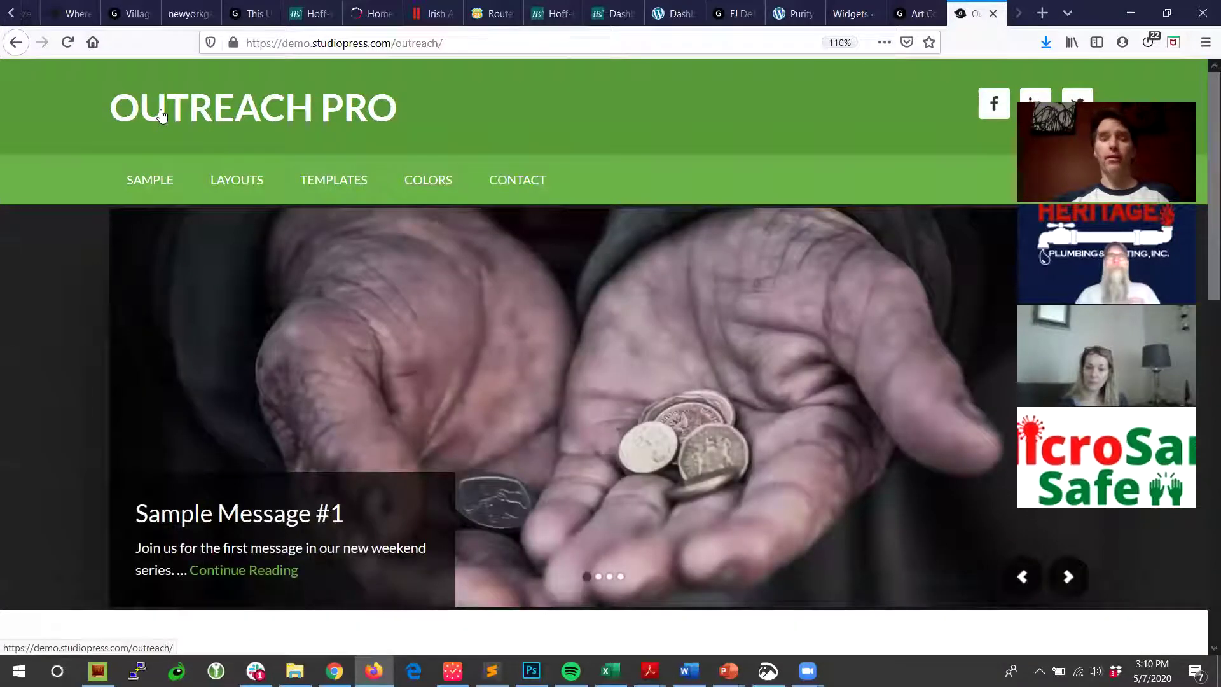
Step: Load the newcitywebdesign.com home page
{"action": "left_click", "coordinate": [299, 42]}
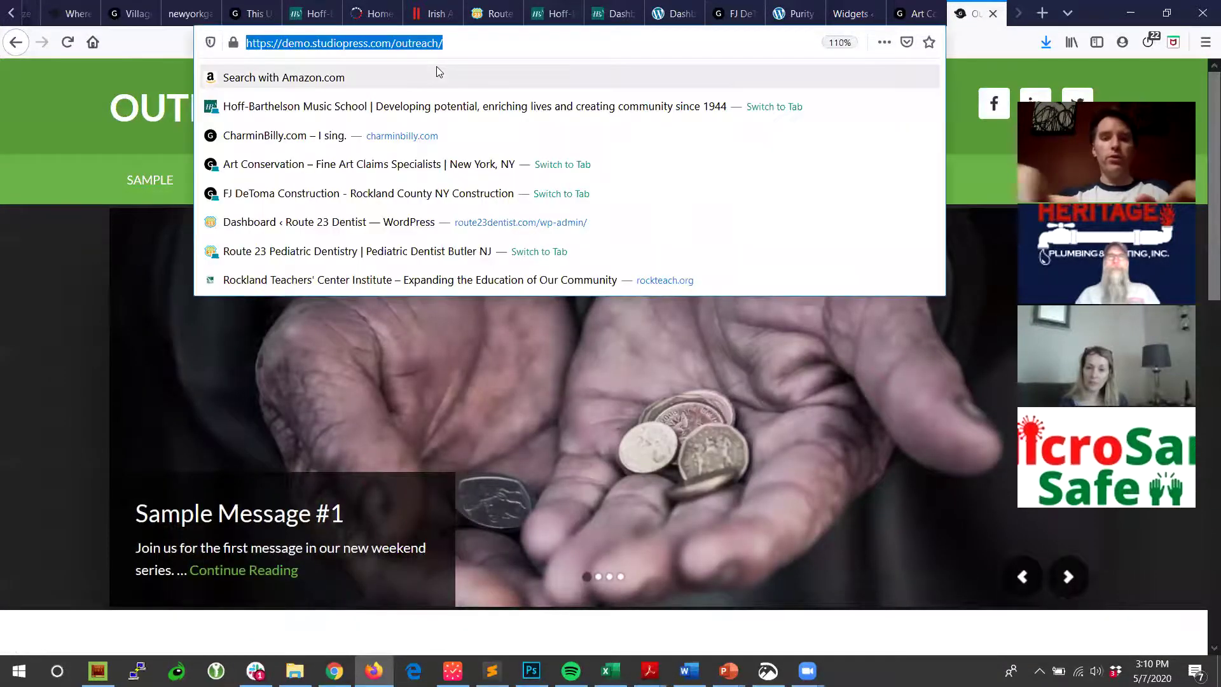
{"action": "type", "text": "newcity"}
{"action": "key", "text": "Return"}
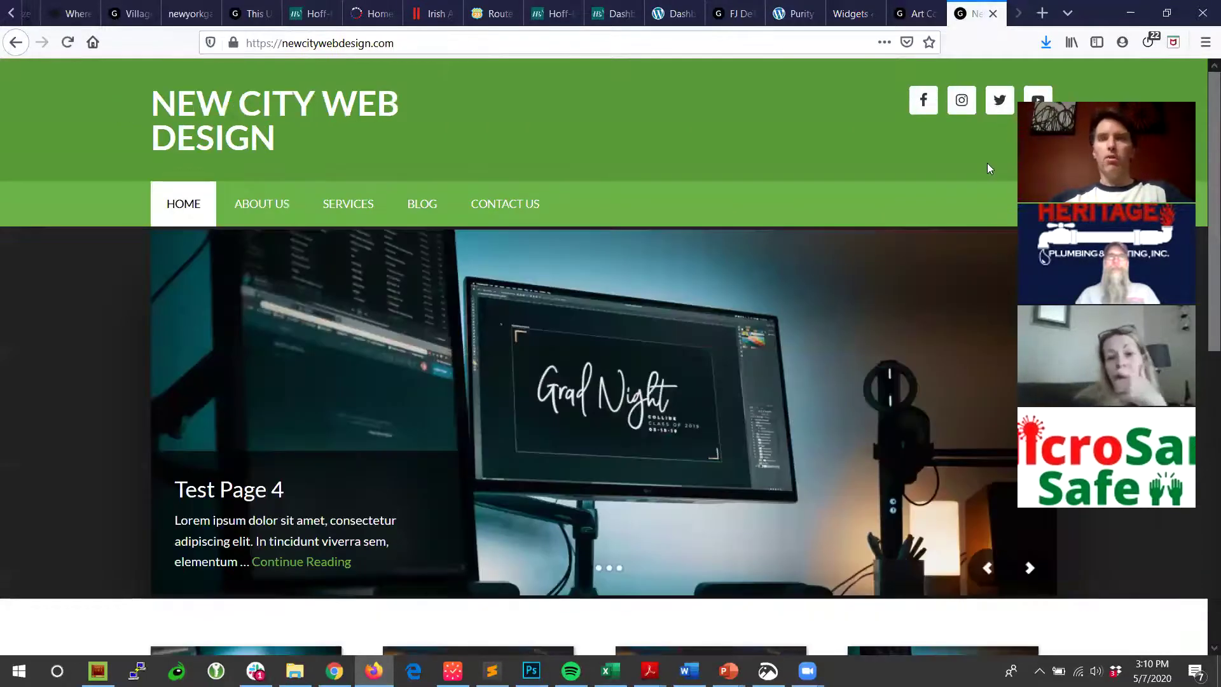
Step: Open the site's login page by appending /wp-admin to the address, and go back to the home page
{"action": "left_click", "coordinate": [405, 43]}
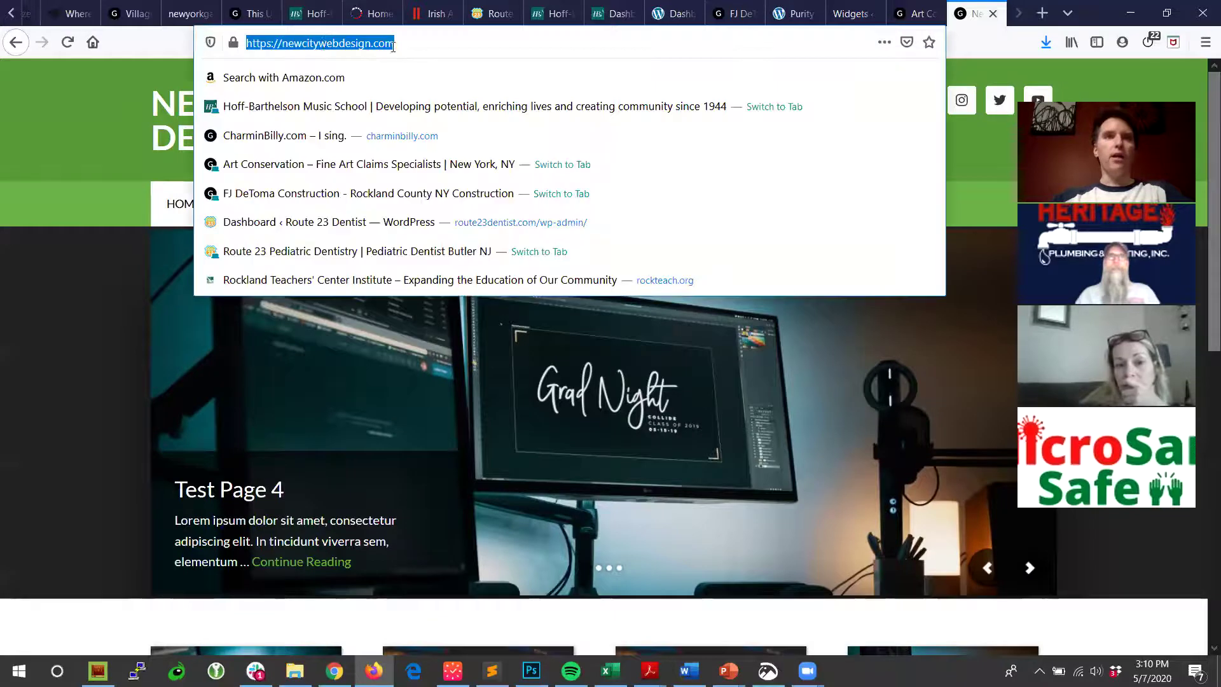
{"action": "left_click", "coordinate": [405, 43]}
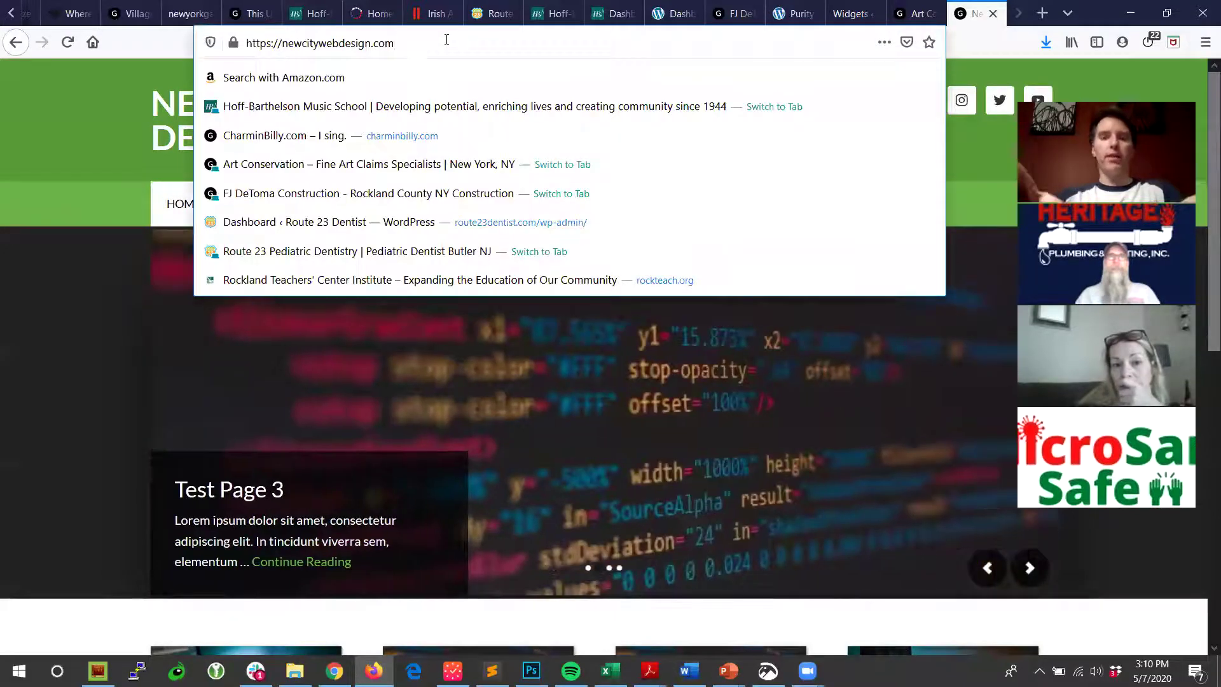
{"action": "type", "text": "/wp-adm"}
{"action": "key", "text": "Return"}
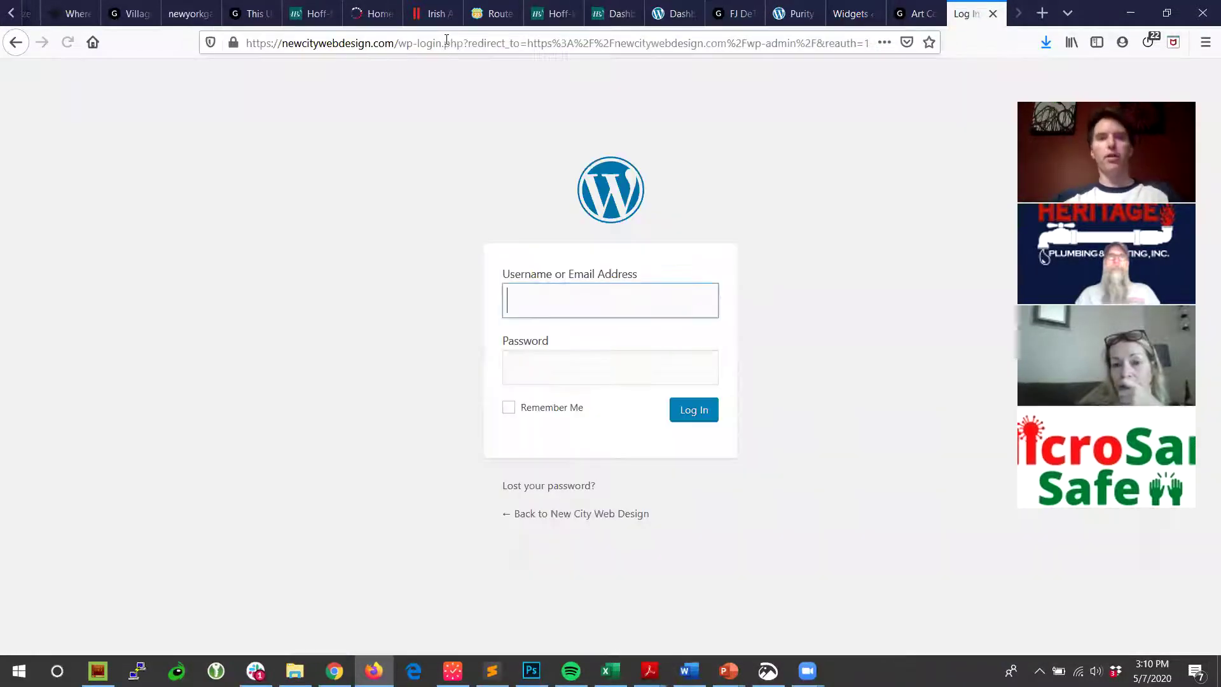
{"action": "left_click", "coordinate": [14, 50]}
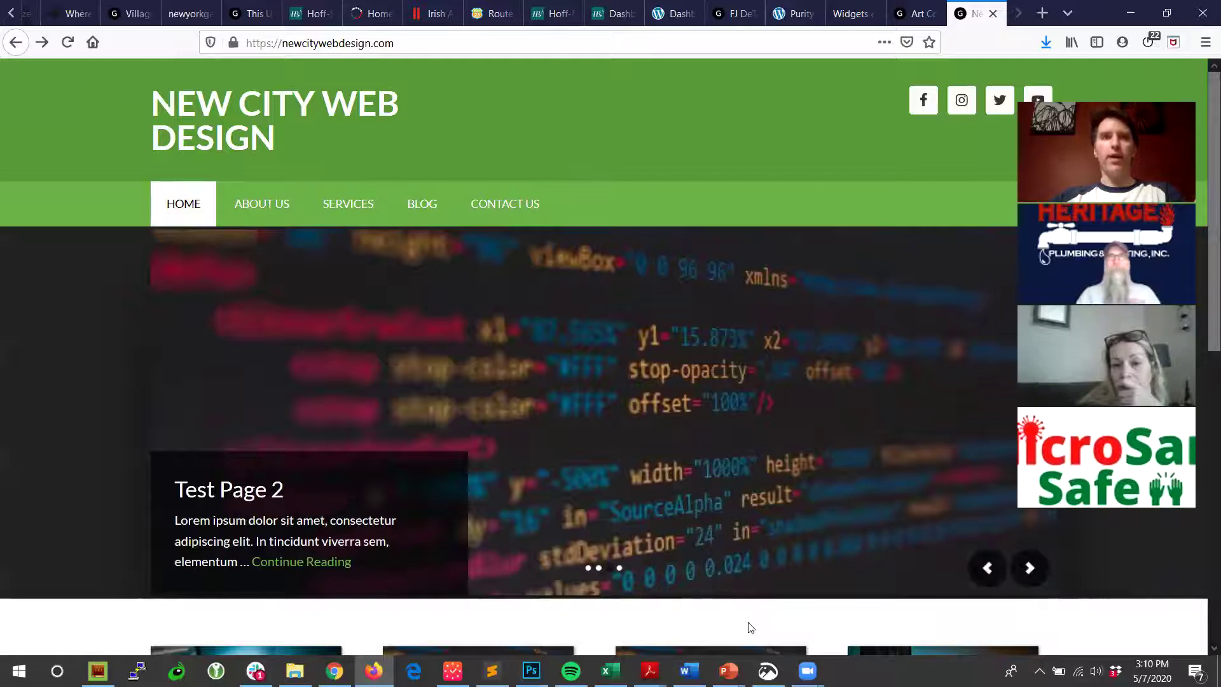
Step: Highlight the domain newcitywebdesign.com within the page address
{"action": "left_click", "coordinate": [446, 44]}
{"action": "left_click", "coordinate": [286, 43]}
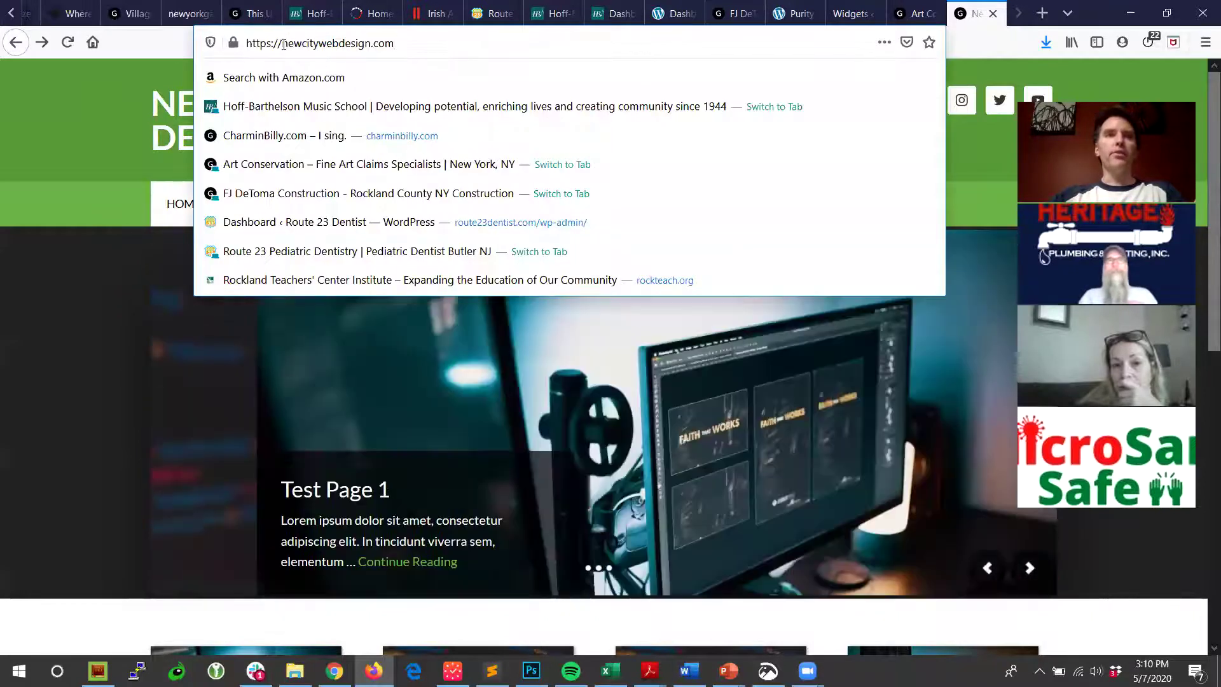
{"action": "left_click_drag", "start_coordinate": [285, 43], "coordinate": [397, 52]}
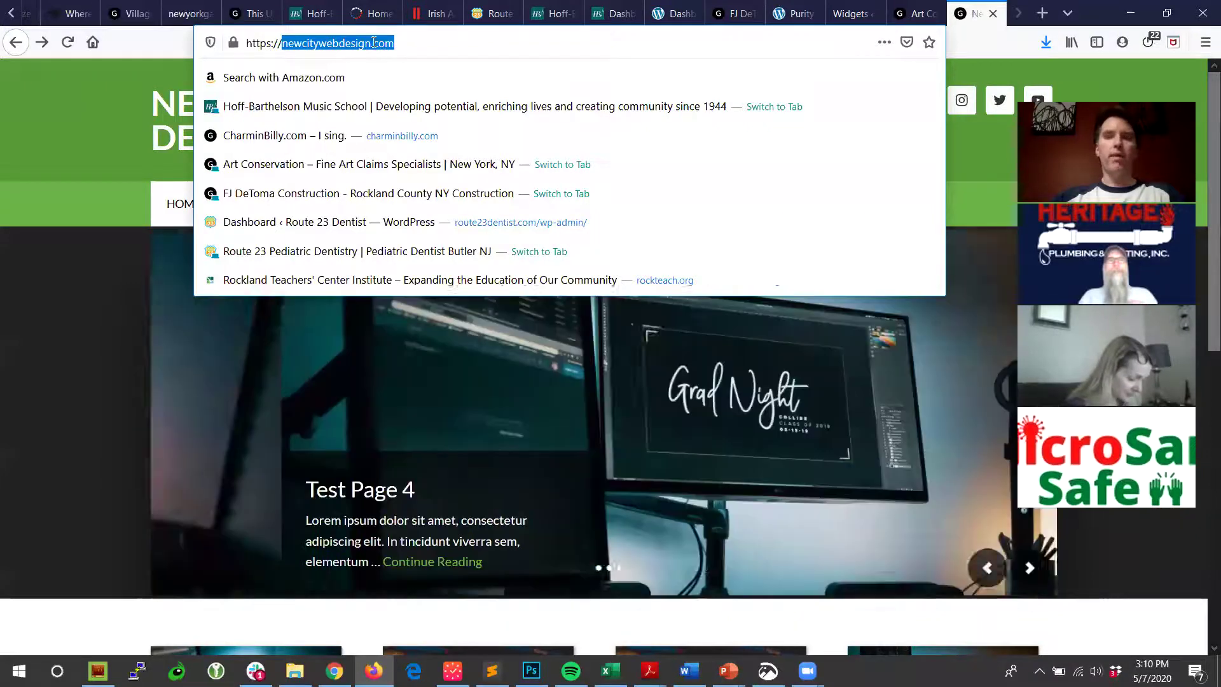
{"action": "left_click", "coordinate": [425, 40]}
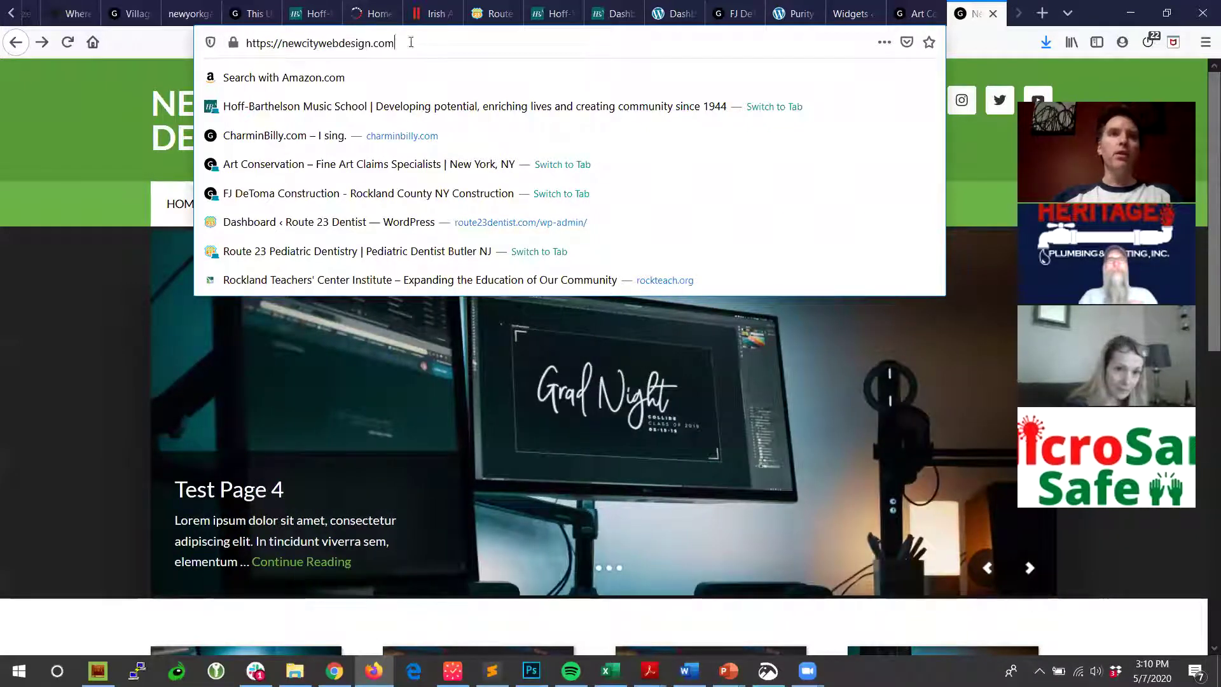
{"action": "left_click_drag", "start_coordinate": [418, 42], "coordinate": [322, 40]}
{"action": "left_click", "coordinate": [374, 44]}
{"action": "type", "text": "/"}
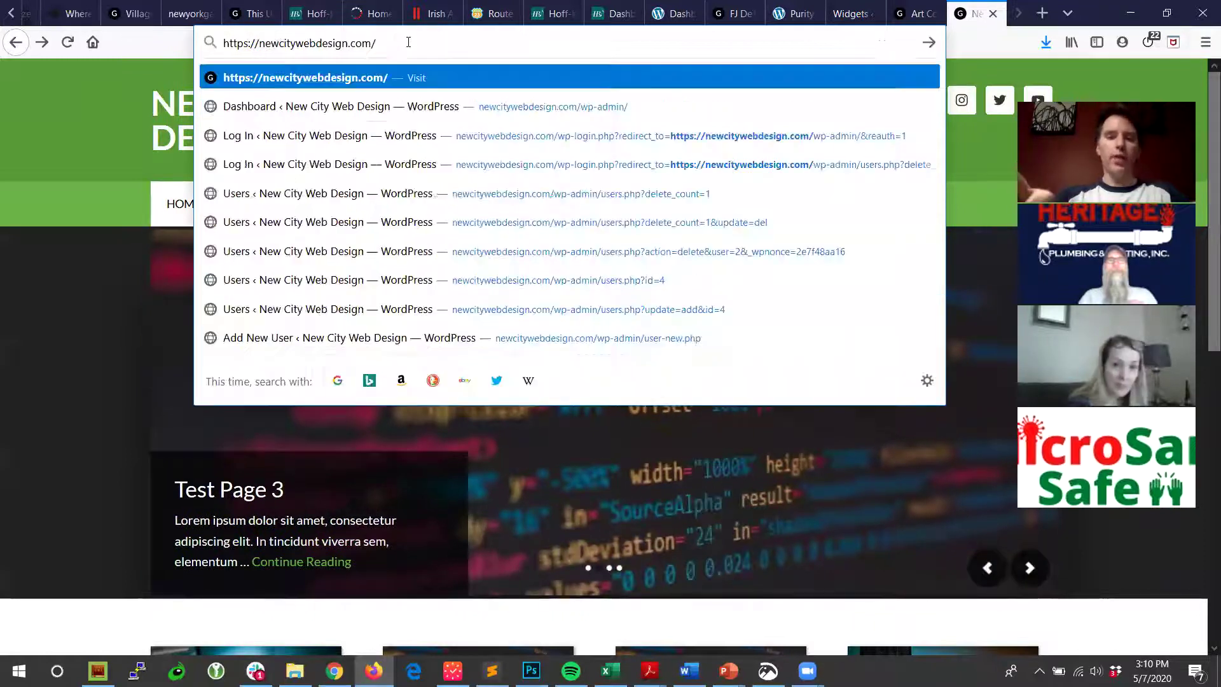
{"action": "type", "text": "wp"}
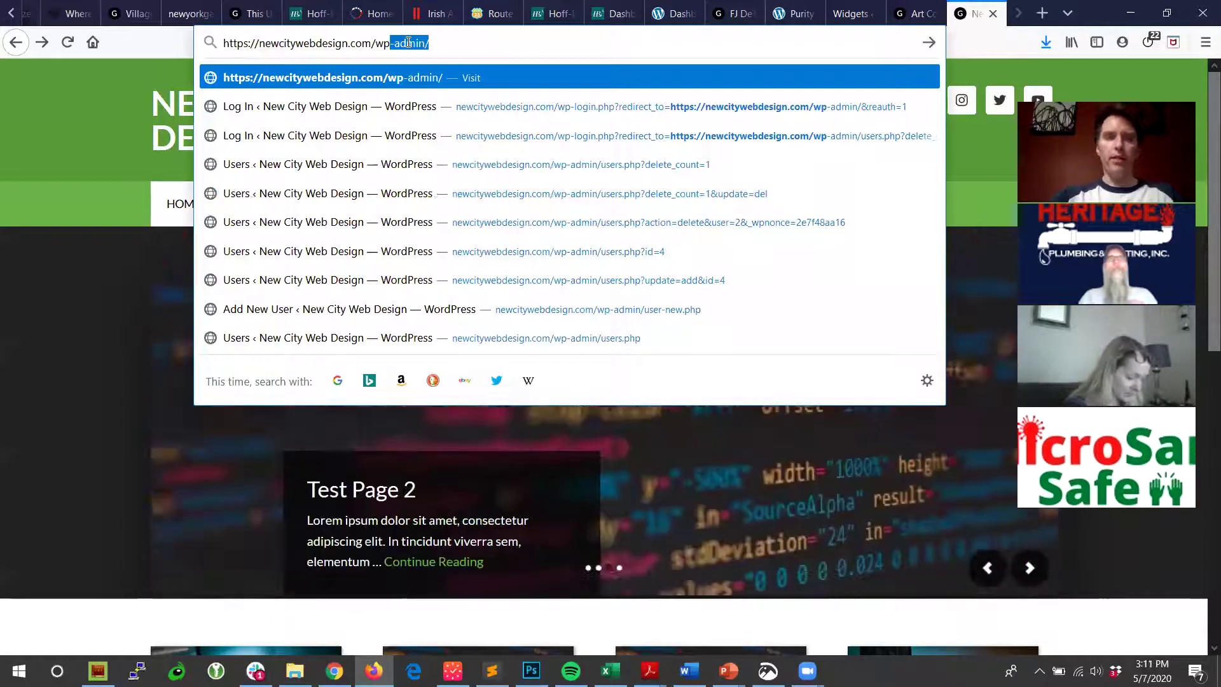
{"action": "type", "text": "-admin"}
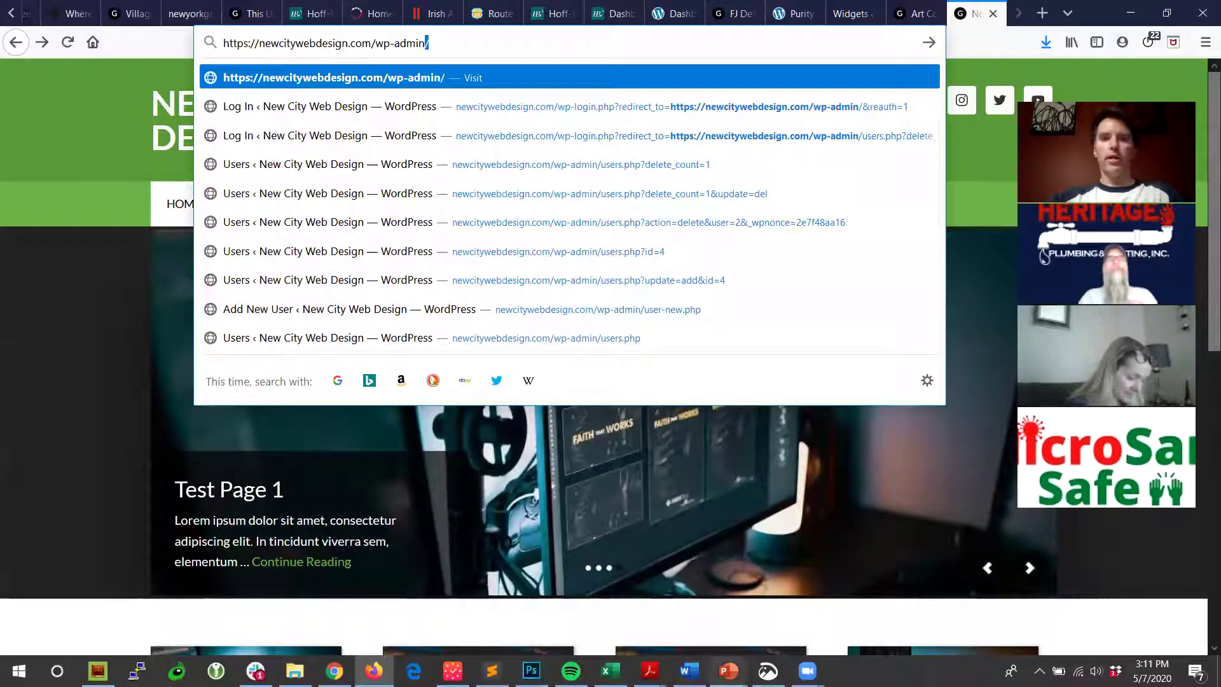
Step: Switch to the PowerPoint user guide, show slide 6 "Logging into your website", and highlight the domain and wp-admin parts of its link
{"action": "left_click", "coordinate": [729, 671]}
{"action": "left_click", "coordinate": [838, 585]}
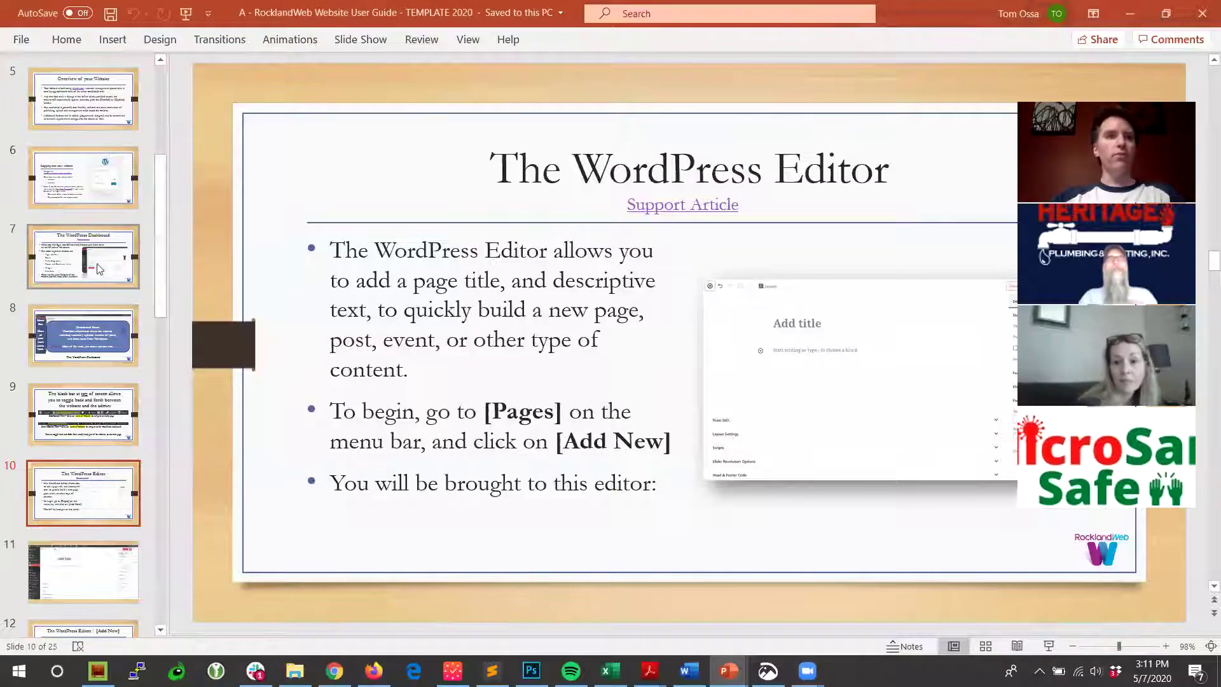
{"action": "left_click", "coordinate": [89, 185]}
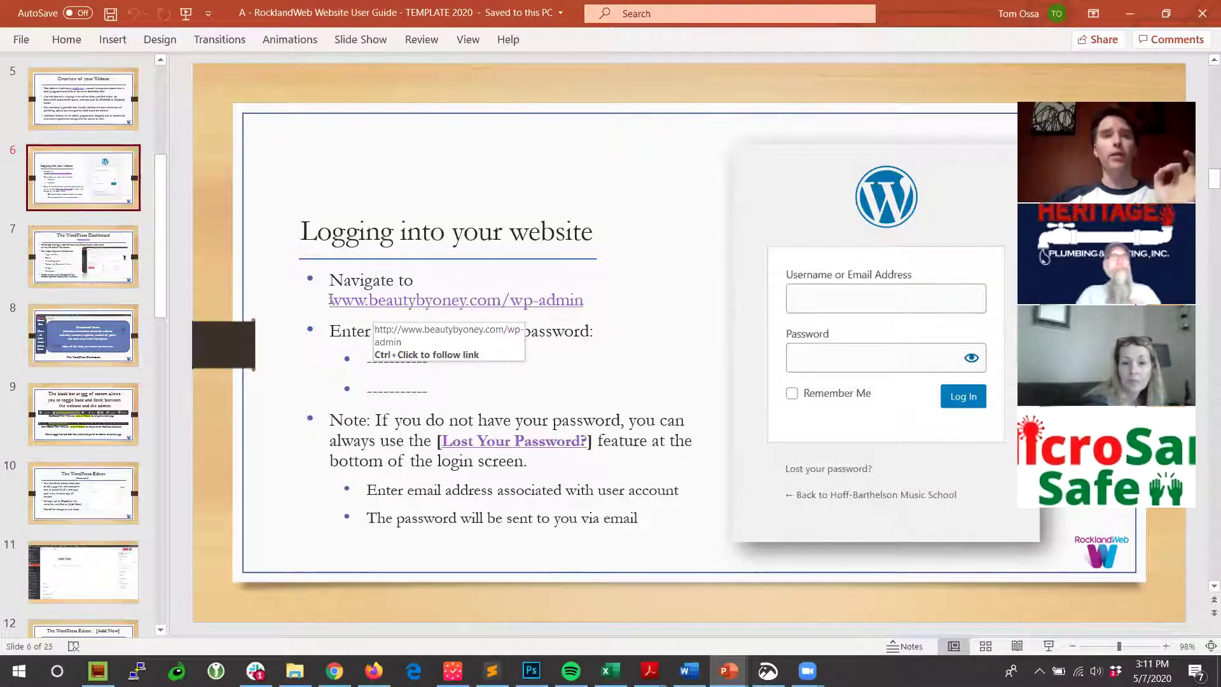
{"action": "left_click_drag", "start_coordinate": [370, 301], "coordinate": [497, 302]}
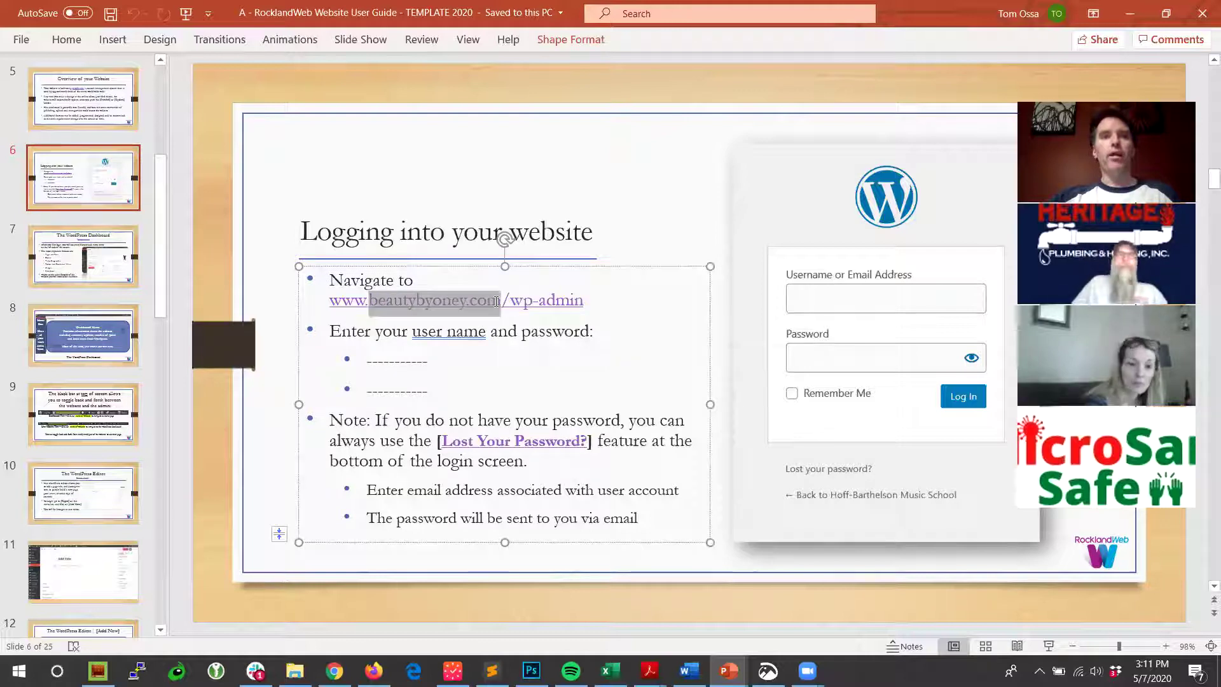
{"action": "left_click", "coordinate": [598, 302]}
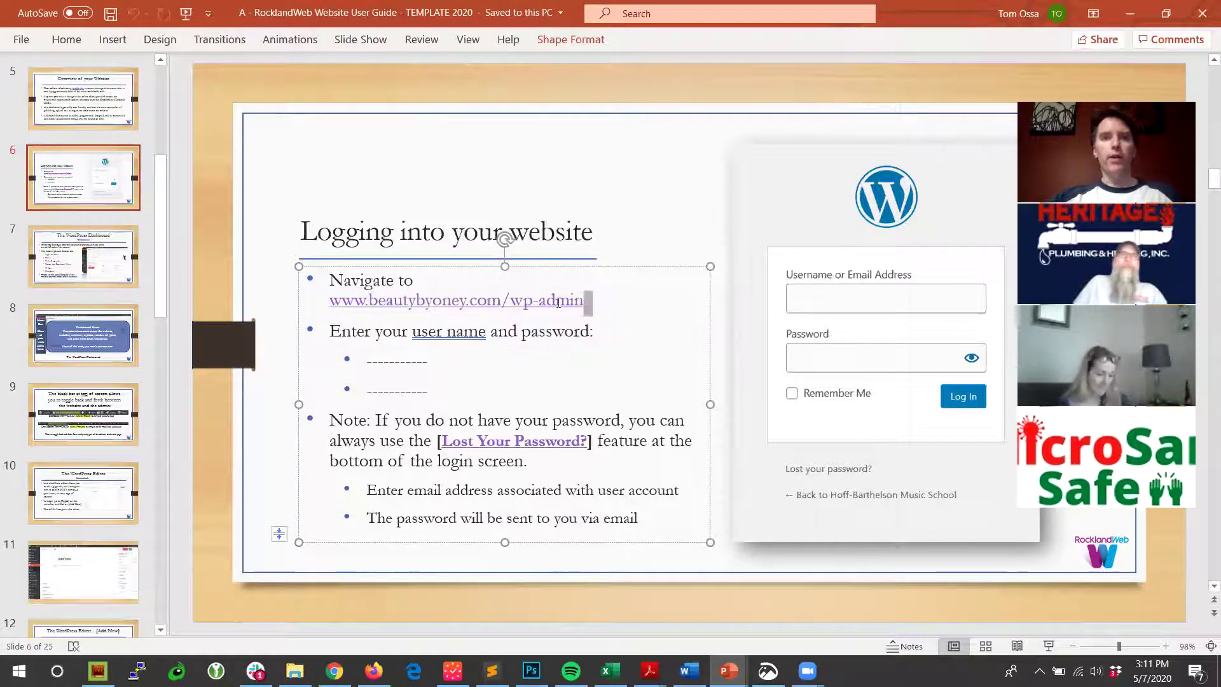
{"action": "left_click_drag", "start_coordinate": [571, 301], "coordinate": [527, 307]}
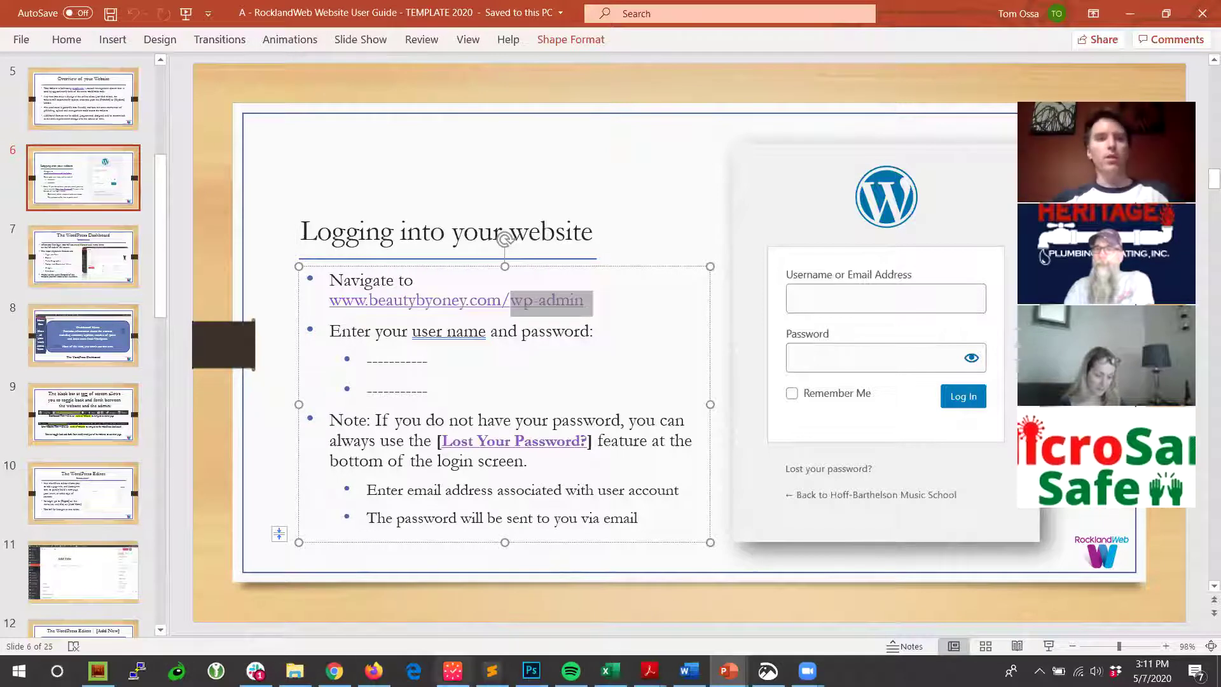
Step: Switch back to Firefox, load newcitywebdesign.com/wp-admin, and point out the username field on the login form
{"action": "left_click", "coordinate": [372, 668]}
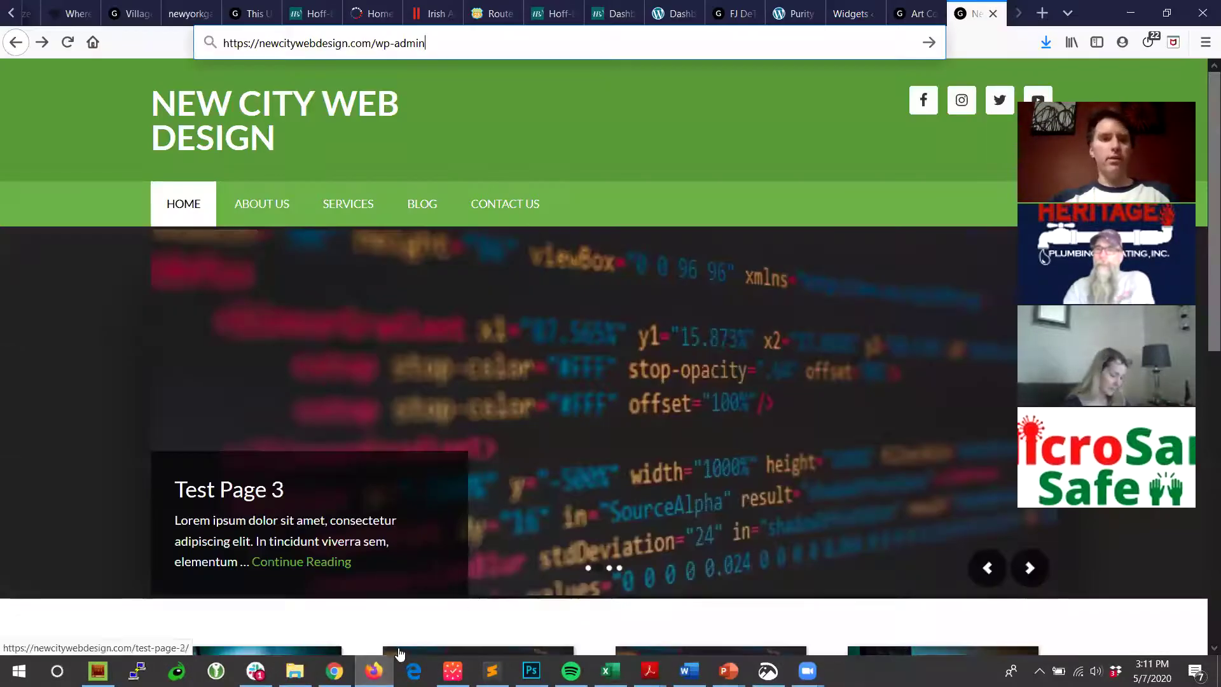
{"action": "key", "text": "Return"}
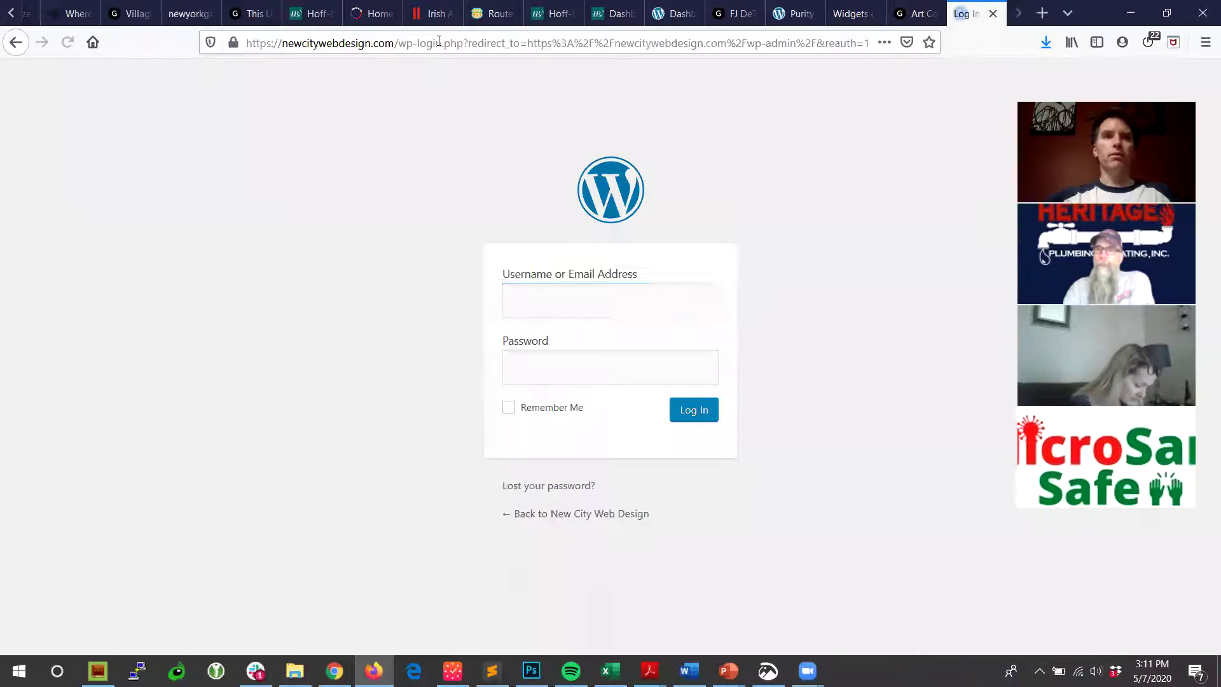
{"action": "left_click", "coordinate": [533, 302]}
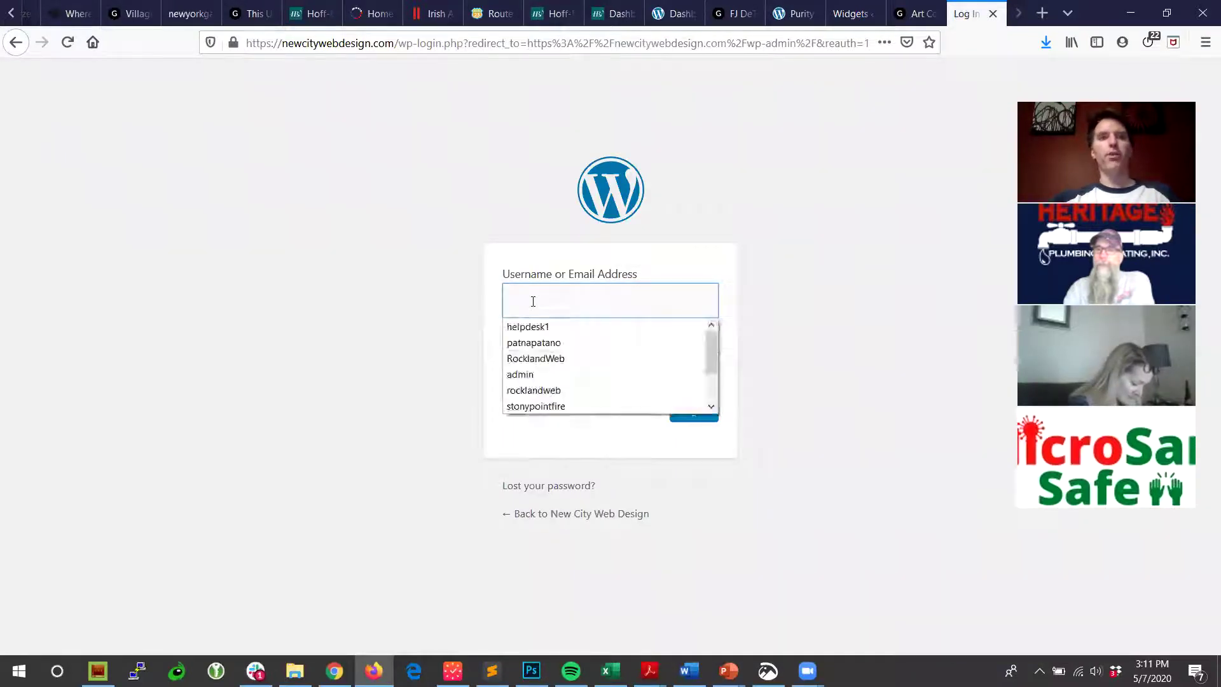
{"action": "left_click", "coordinate": [872, 285]}
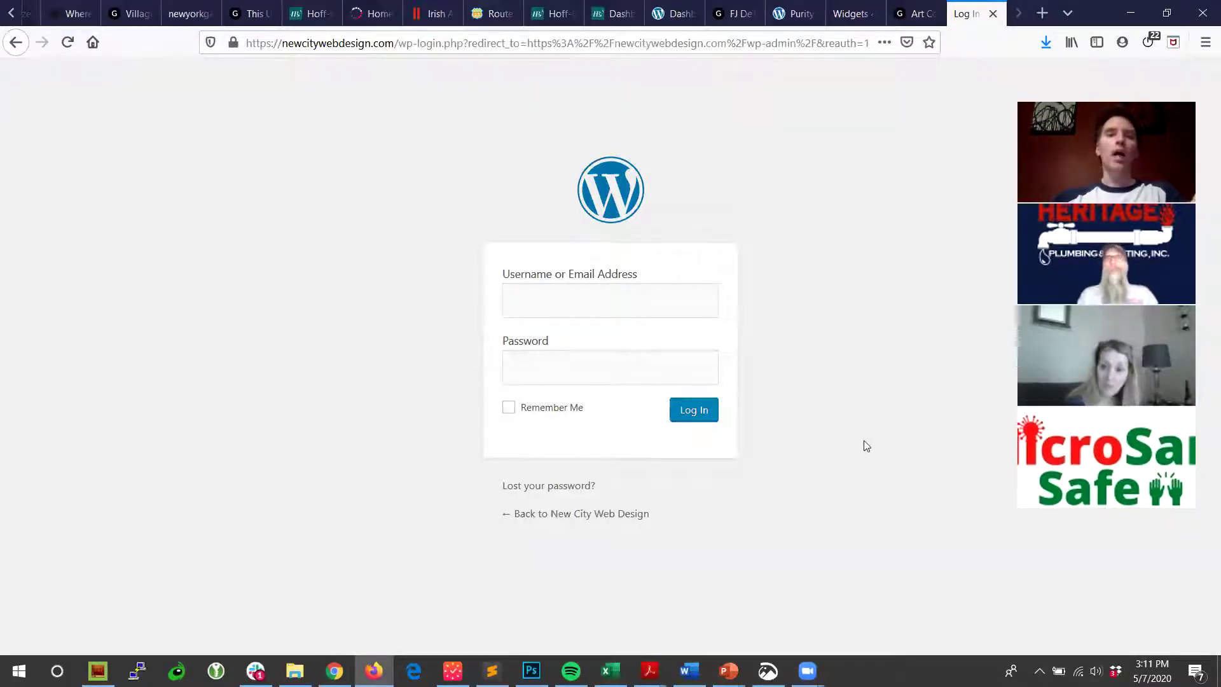
Step: View the lost-password page and return to the username field of the login form
{"action": "left_click", "coordinate": [550, 488]}
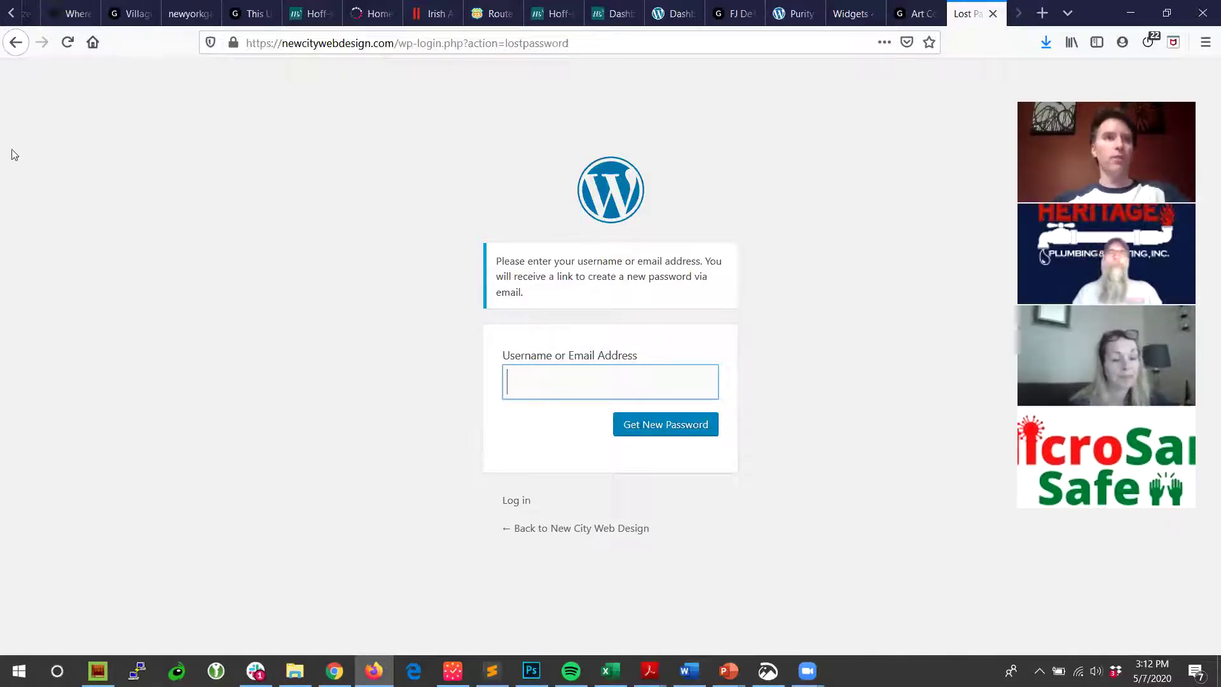
{"action": "left_click", "coordinate": [16, 42]}
{"action": "left_click", "coordinate": [512, 302]}
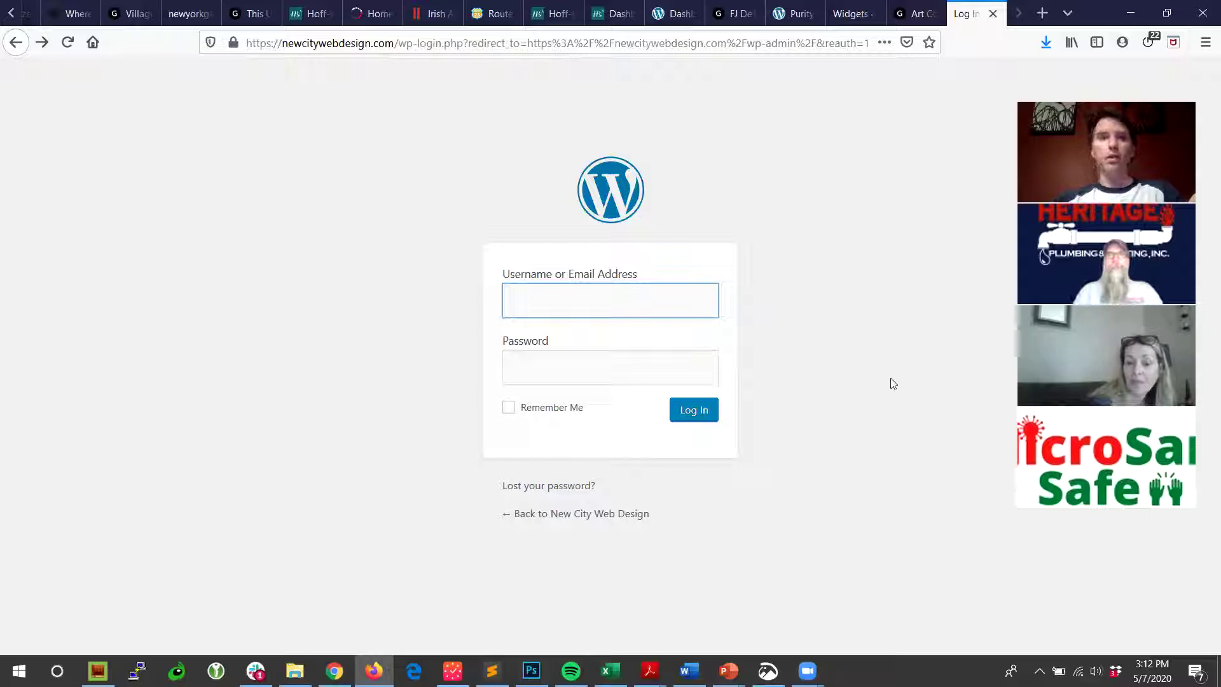
Step: Log in to the WordPress dashboard and open the Updates page to review the available WordPress and plugin updates
{"action": "left_click", "coordinate": [615, 296]}
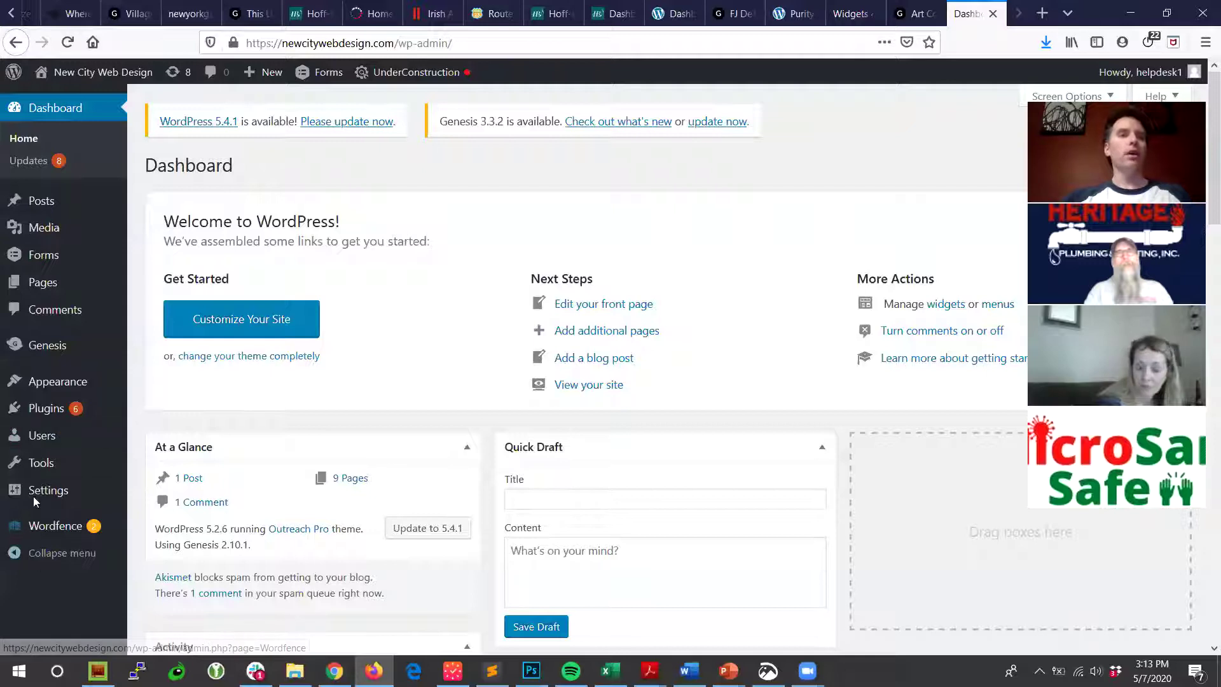
{"action": "mouse_move", "coordinate": [34, 351]}
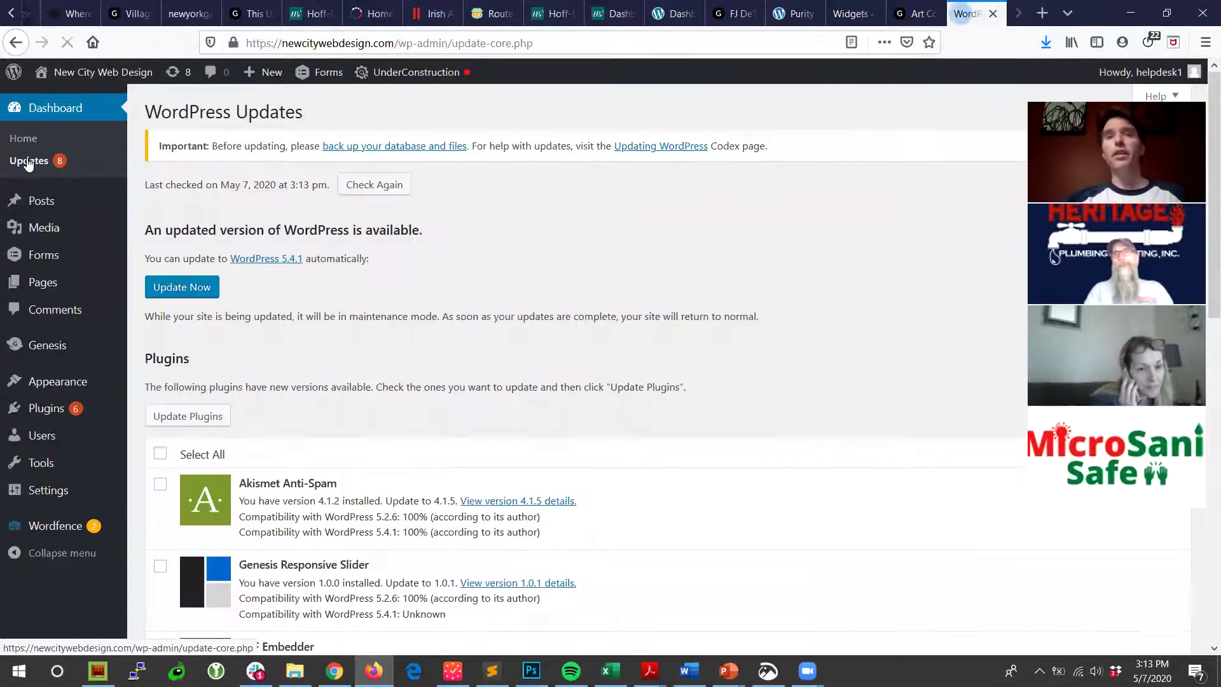
{"action": "scroll", "coordinate": [417, 358], "scroll_direction": "down", "scroll_amount": 2}
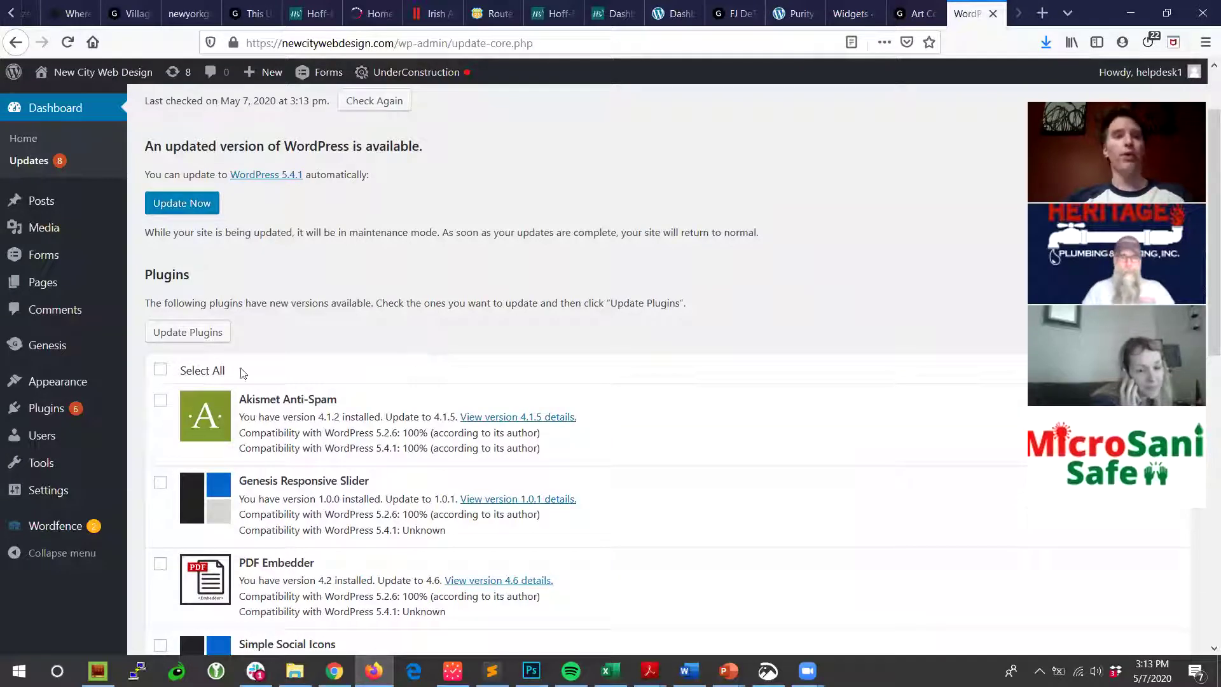
Step: Select all plugins listed on the Updates page, update them, and review the update results
{"action": "left_click", "coordinate": [157, 373]}
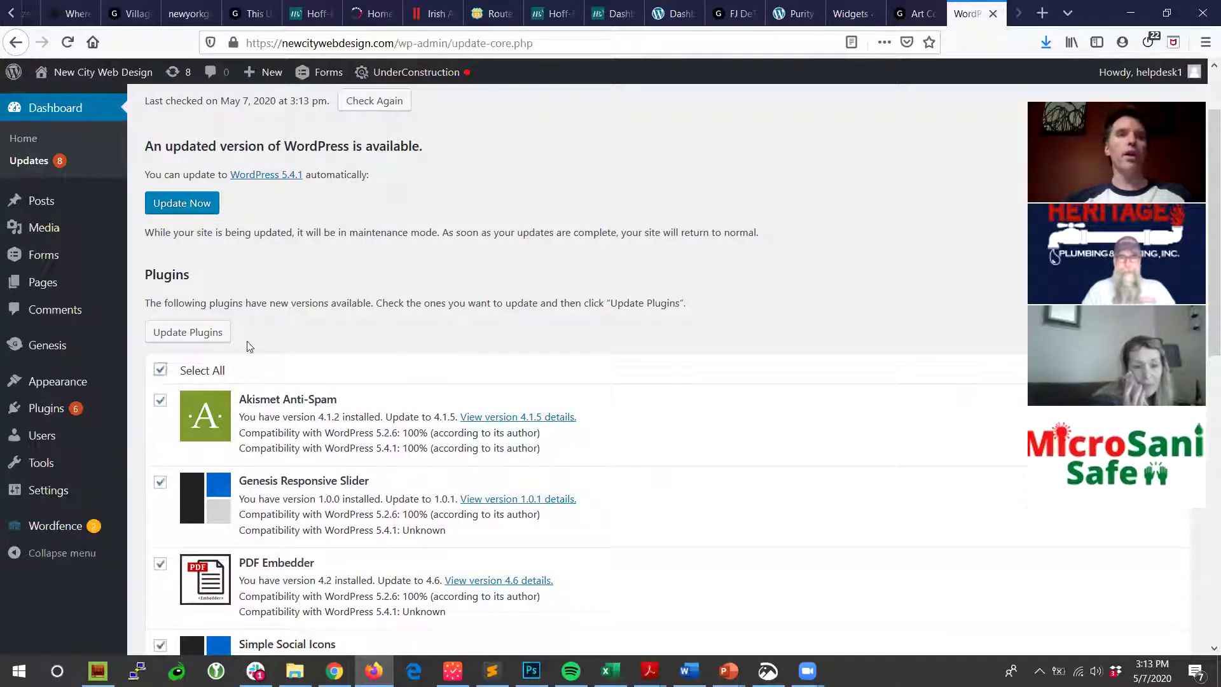
{"action": "scroll", "coordinate": [376, 302], "scroll_direction": "down", "scroll_amount": 7}
{"action": "scroll", "coordinate": [382, 303], "scroll_direction": "up", "scroll_amount": 4}
{"action": "scroll", "coordinate": [382, 303], "scroll_direction": "up", "scroll_amount": 3}
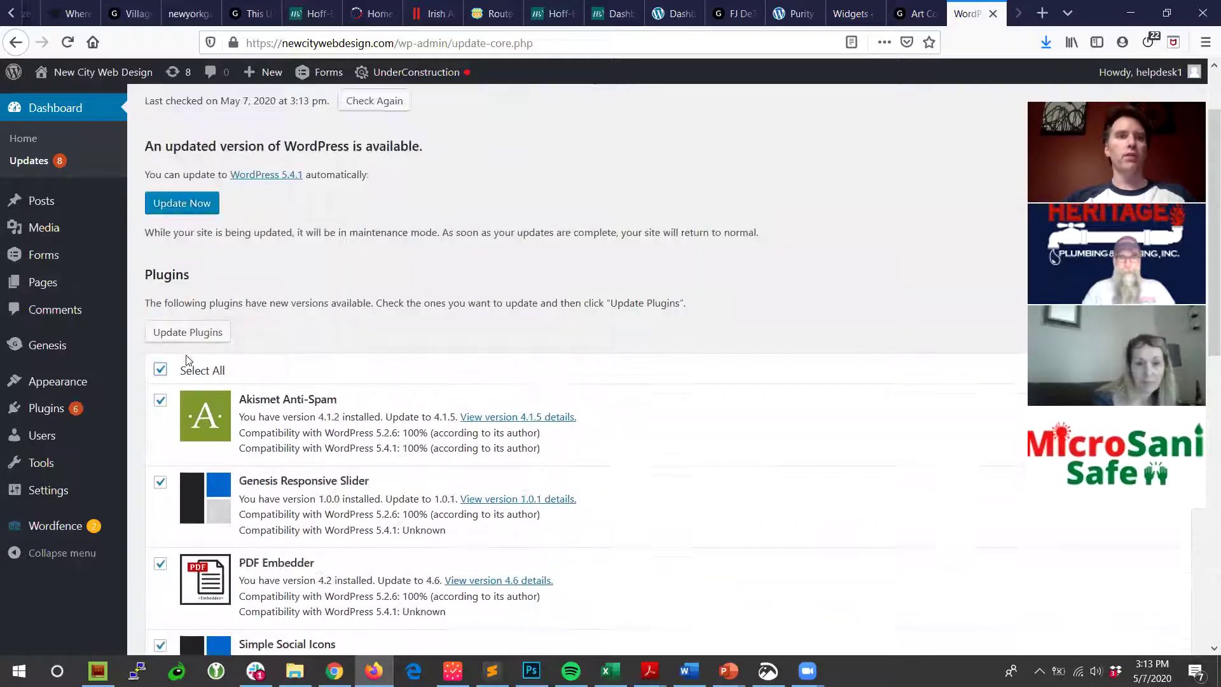
{"action": "left_click", "coordinate": [185, 332]}
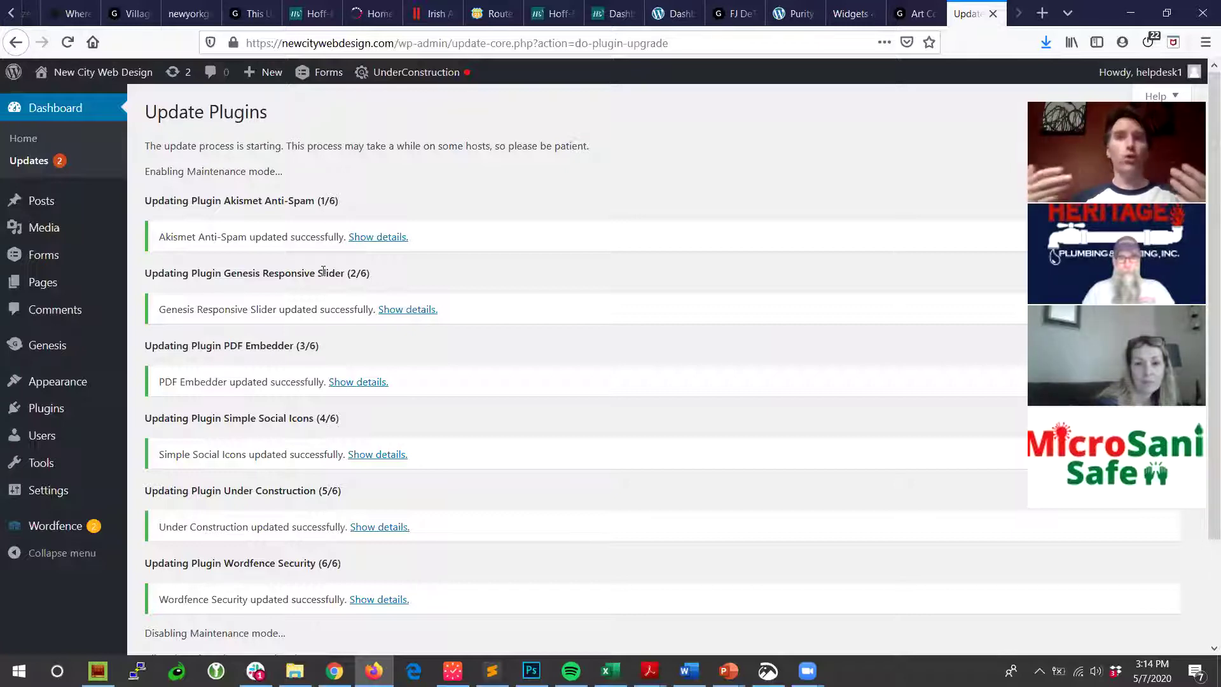
{"action": "scroll", "coordinate": [314, 309], "scroll_direction": "down", "scroll_amount": 3}
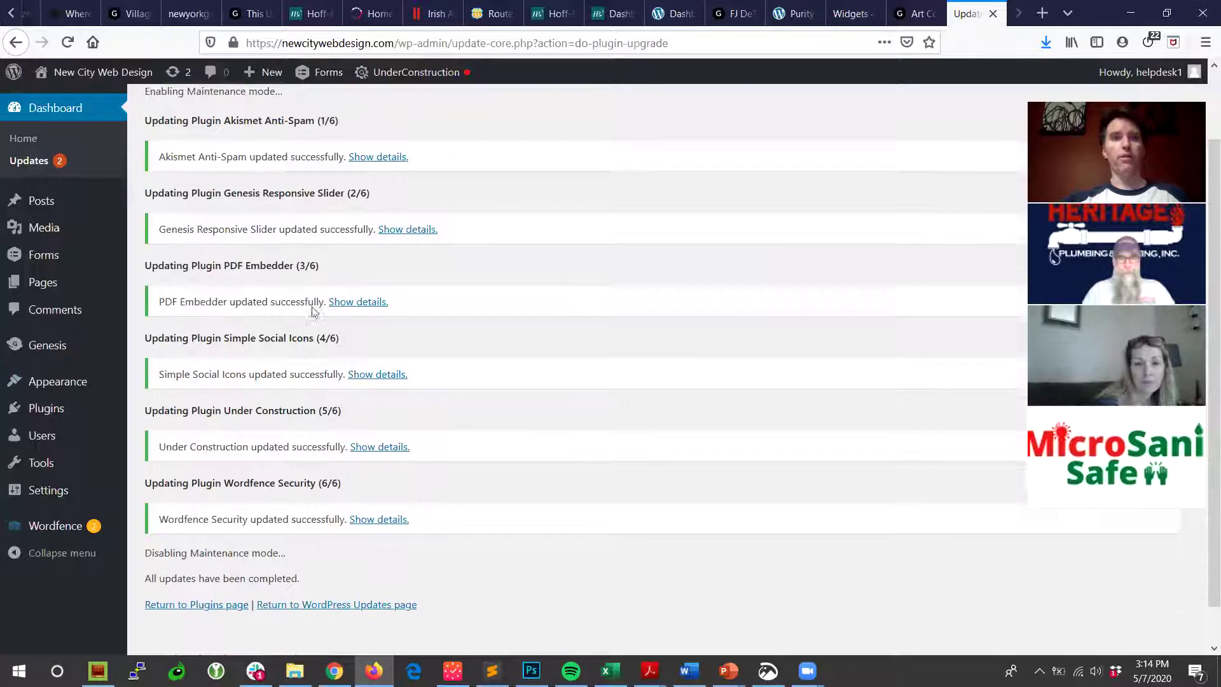
{"action": "scroll", "coordinate": [117, 247], "scroll_direction": "up", "scroll_amount": 2}
{"action": "scroll", "coordinate": [117, 246], "scroll_direction": "up", "scroll_amount": 1}
Step: Return to the Updates page by way of the dashboard home, update the Genesis theme, and recheck the remaining updates
{"action": "left_click", "coordinate": [28, 144]}
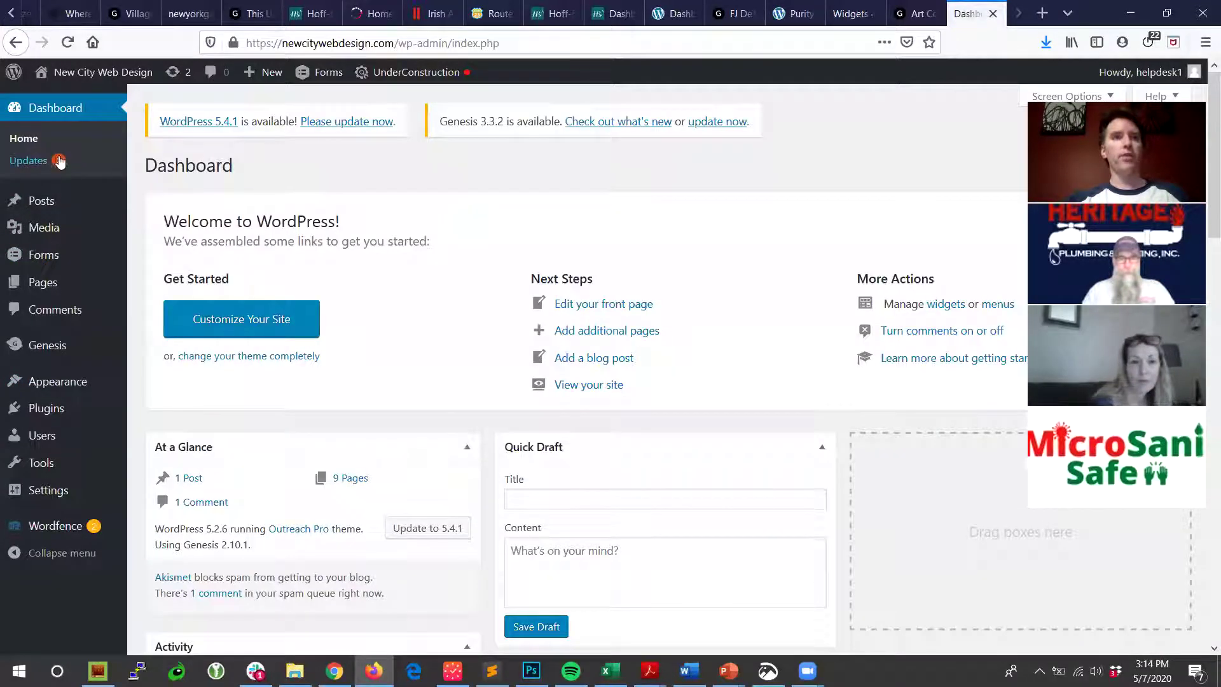
{"action": "left_click", "coordinate": [334, 122]}
{"action": "scroll", "coordinate": [167, 470], "scroll_direction": "down", "scroll_amount": 2}
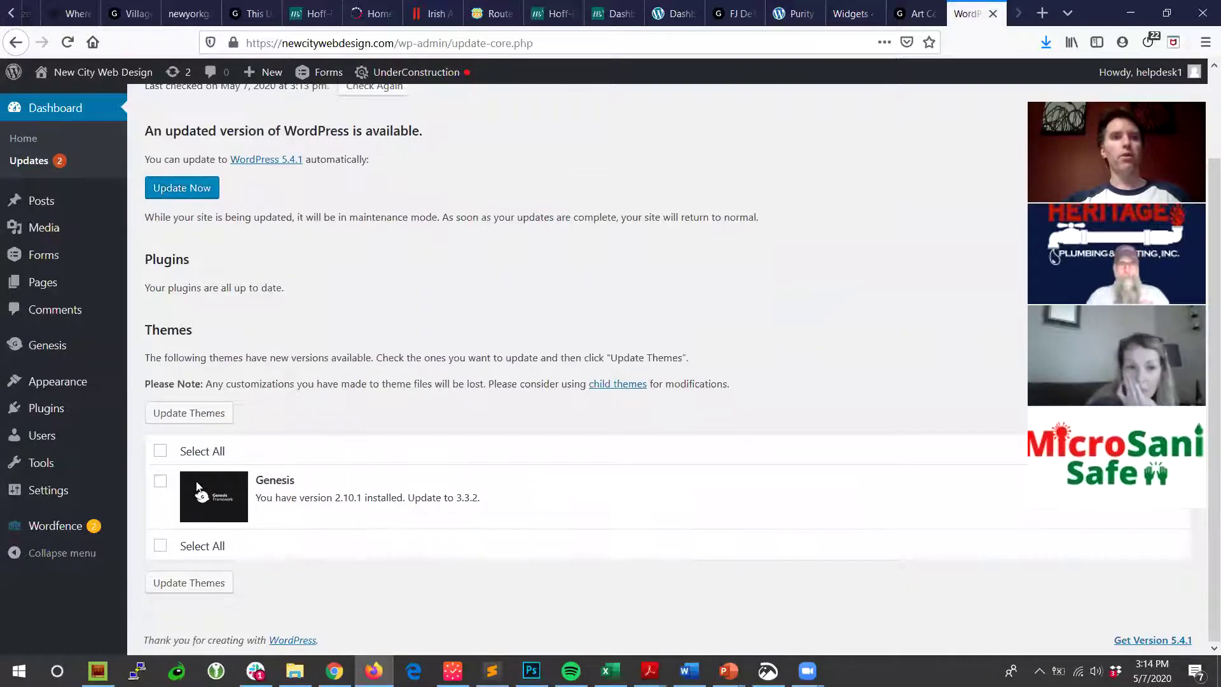
{"action": "left_click", "coordinate": [161, 451]}
{"action": "left_click", "coordinate": [189, 412]}
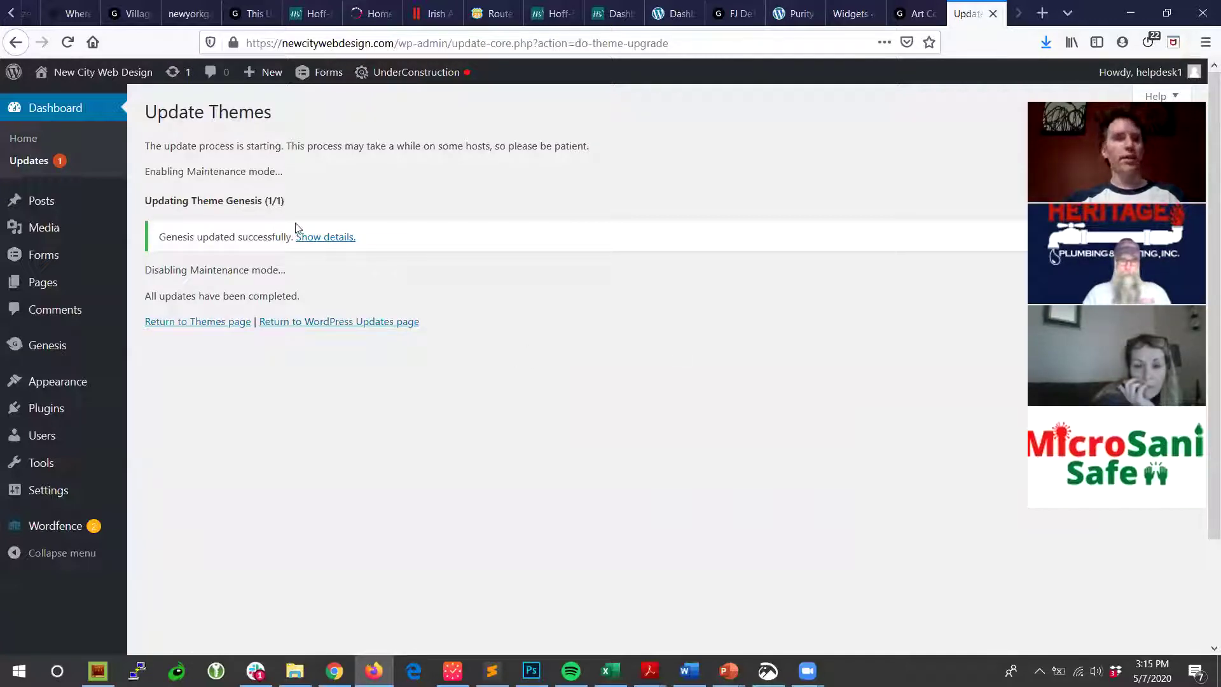
{"action": "left_click", "coordinate": [27, 159]}
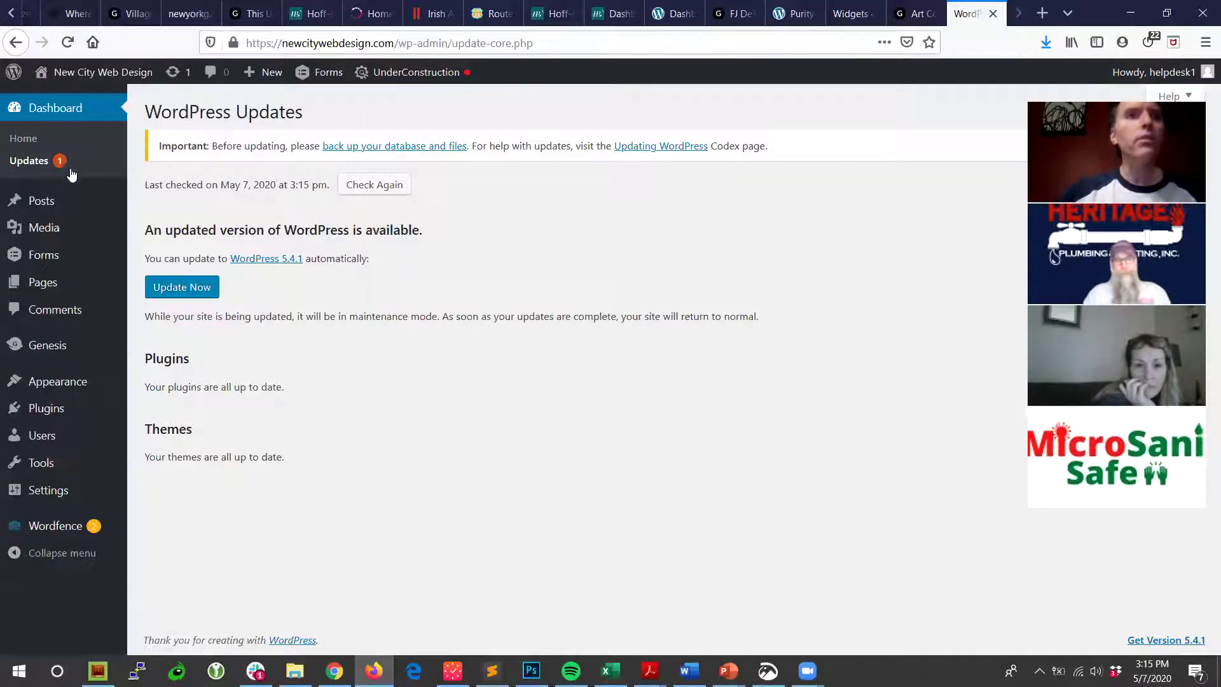
{"action": "left_click", "coordinate": [53, 162]}
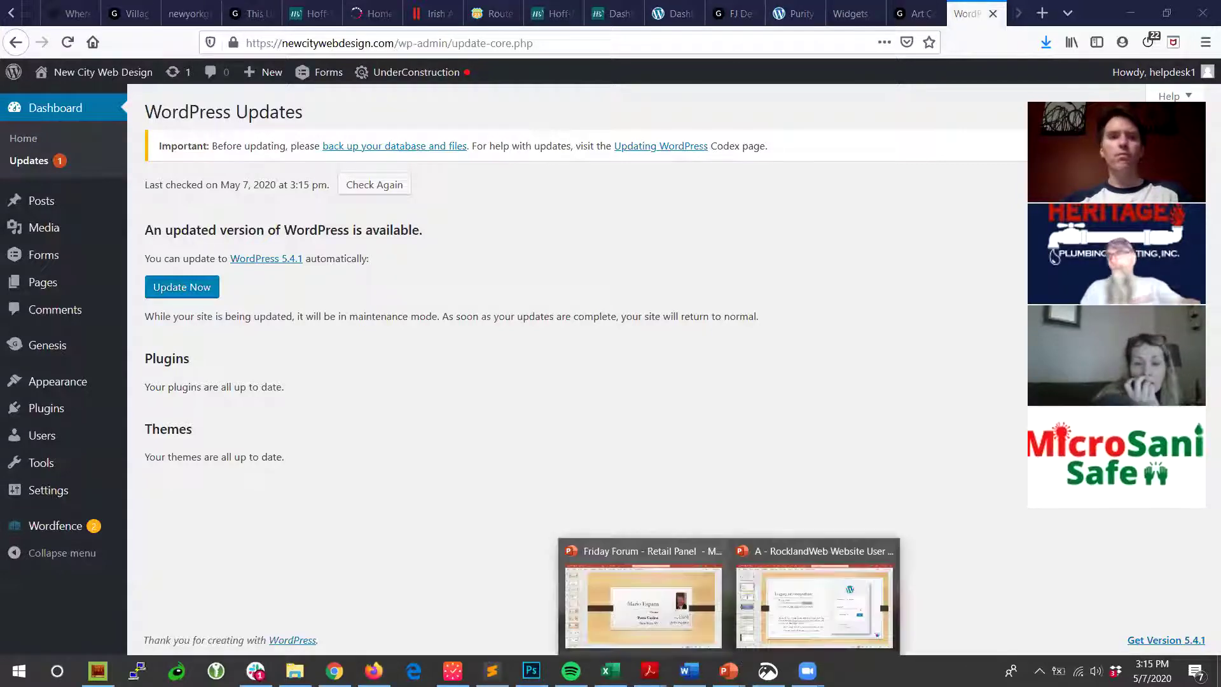
Step: Switch to Chrome, highlight "How to login" in the workshop agenda e-mail, and switch back to Firefox
{"action": "left_click", "coordinate": [334, 671]}
{"action": "left_click", "coordinate": [354, 402]}
{"action": "left_click_drag", "start_coordinate": [331, 392], "coordinate": [247, 390]}
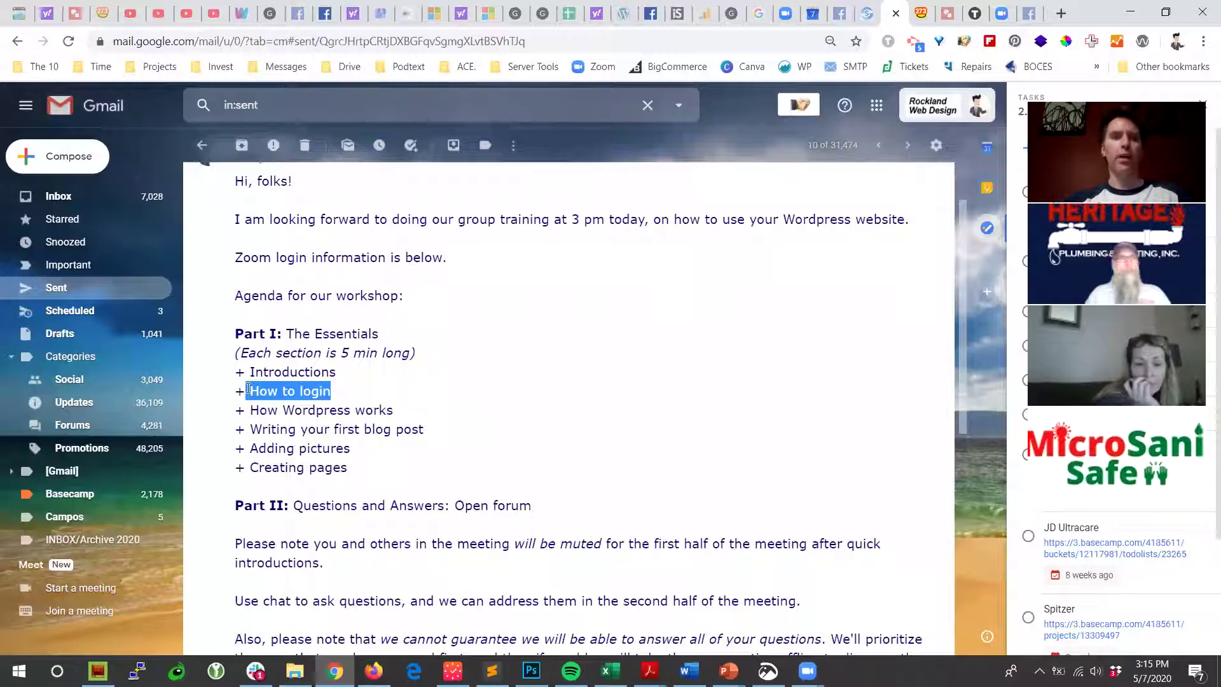
{"action": "left_click", "coordinate": [743, 618]}
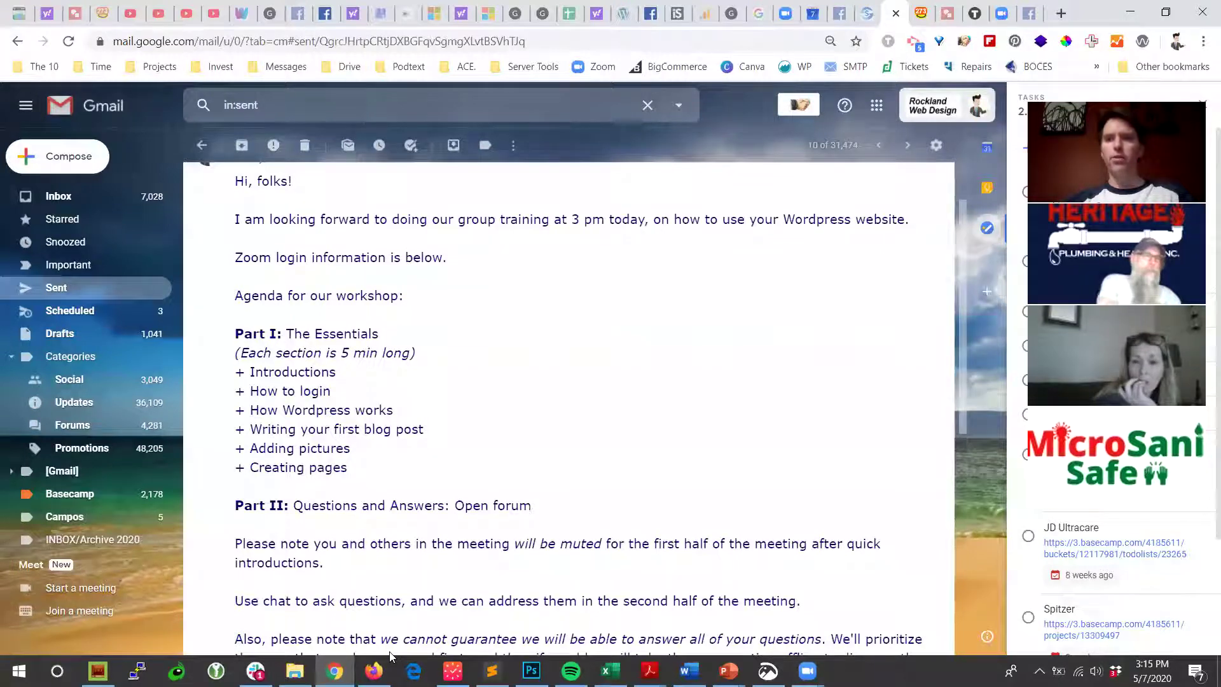
{"action": "key", "text": "alt+Tab"}
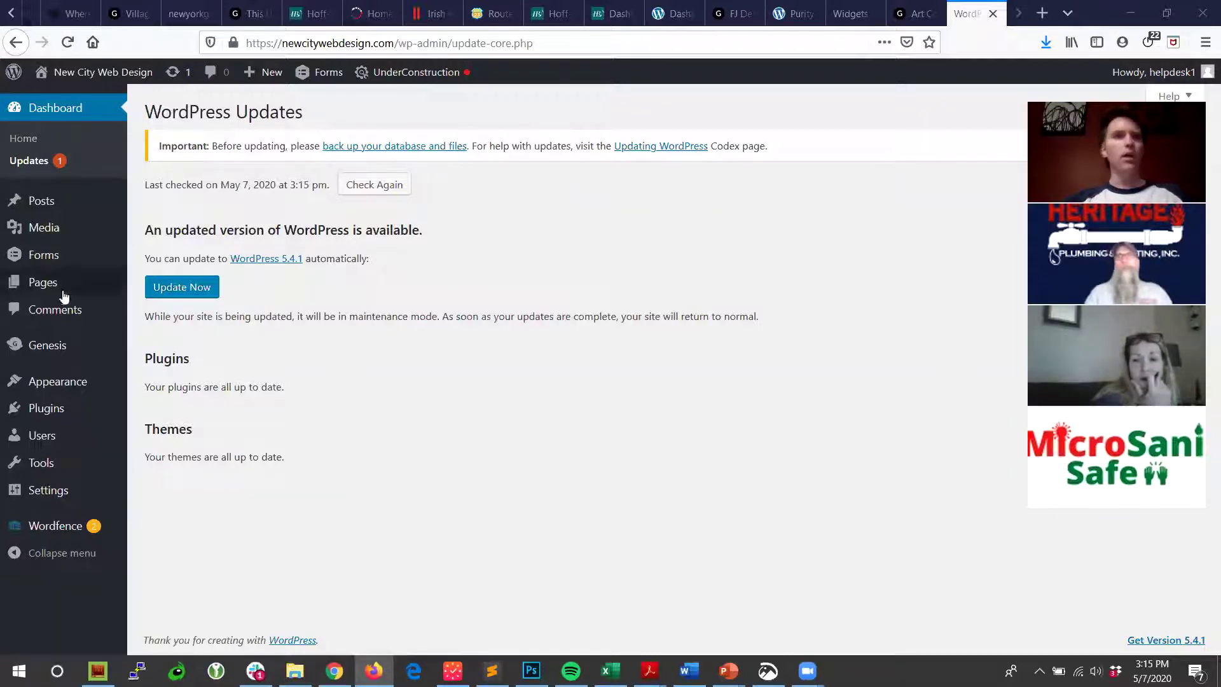
Step: Show the dashboard home and open the public New City Web Design site in a new tab
{"action": "left_click", "coordinate": [48, 139]}
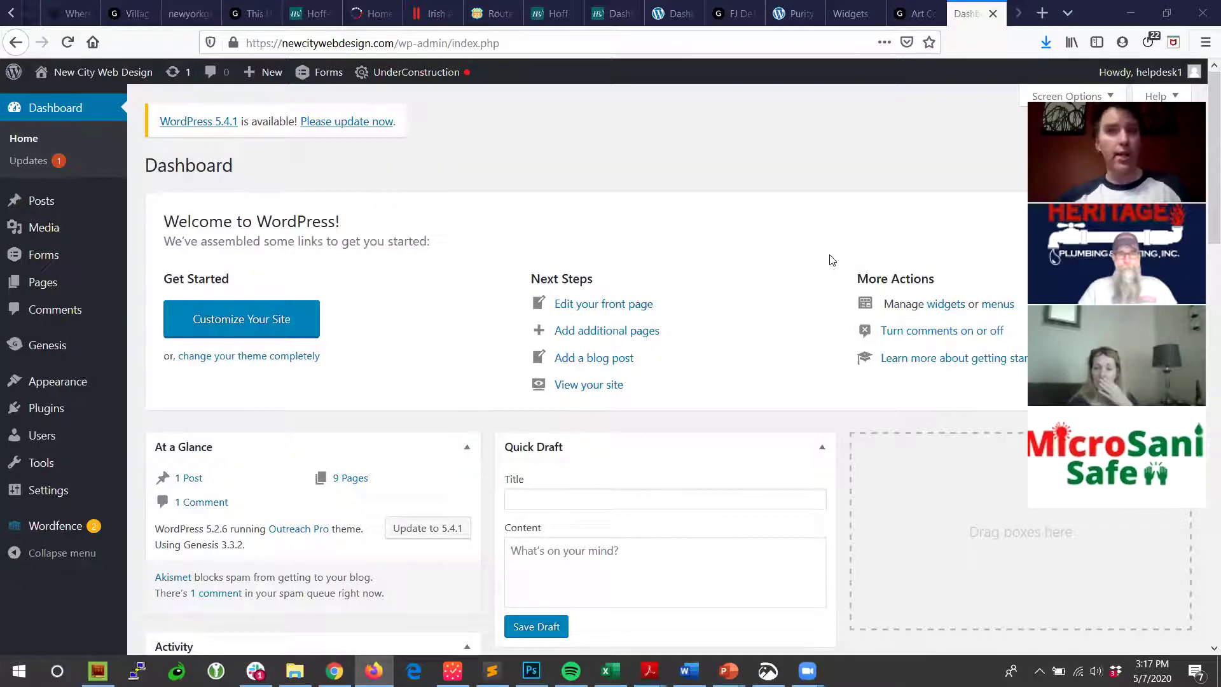
{"action": "mouse_move", "coordinate": [83, 73]}
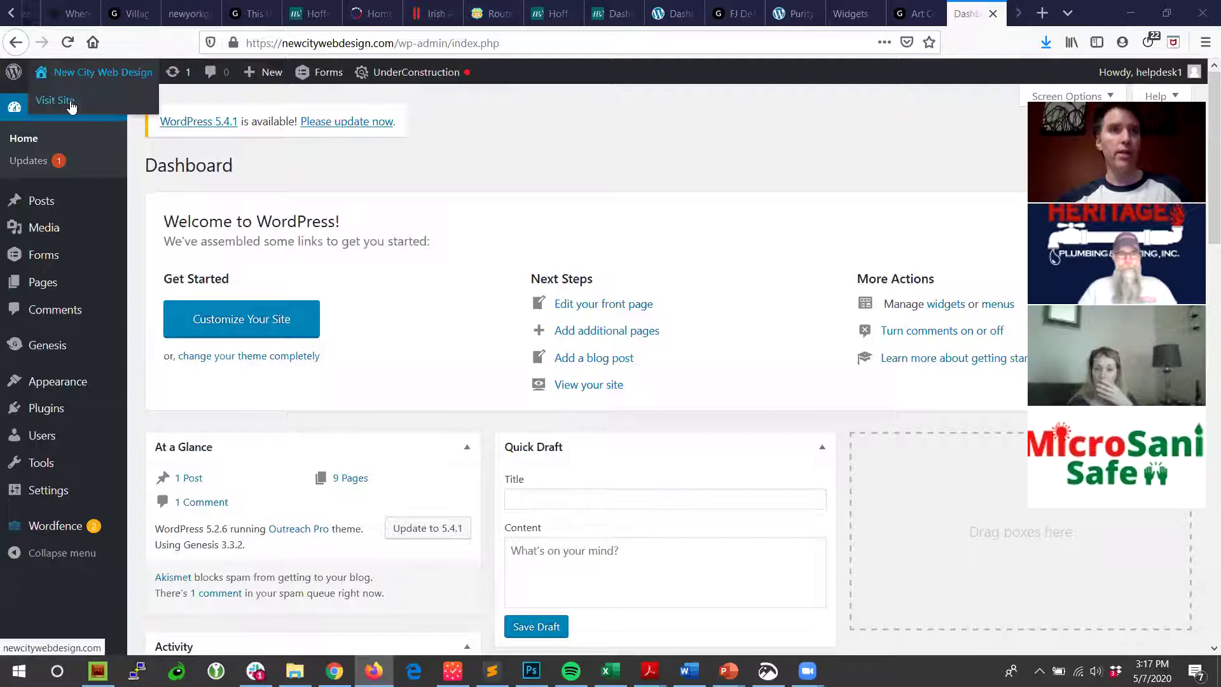
{"action": "right_click", "coordinate": [70, 101]}
{"action": "left_click", "coordinate": [159, 112]}
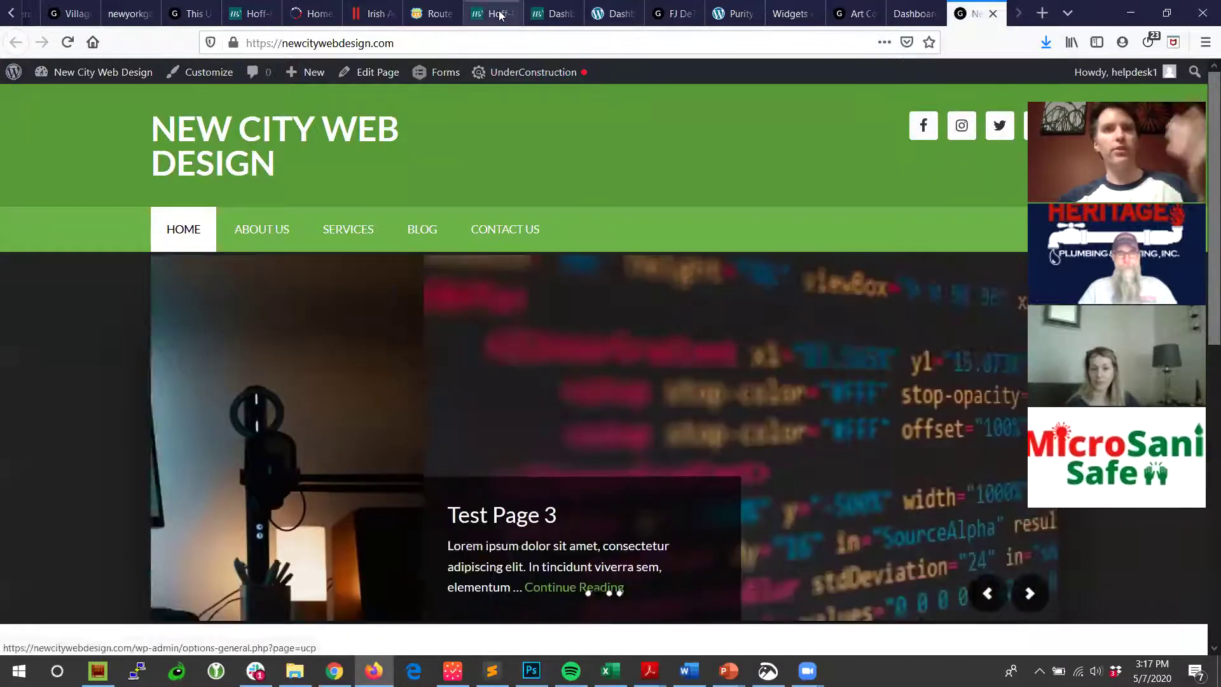
Step: Log out of the Hoff-Barthelson Music School site, load its public homepage at hbms.org, and close the pricing popup
{"action": "left_click", "coordinate": [499, 14]}
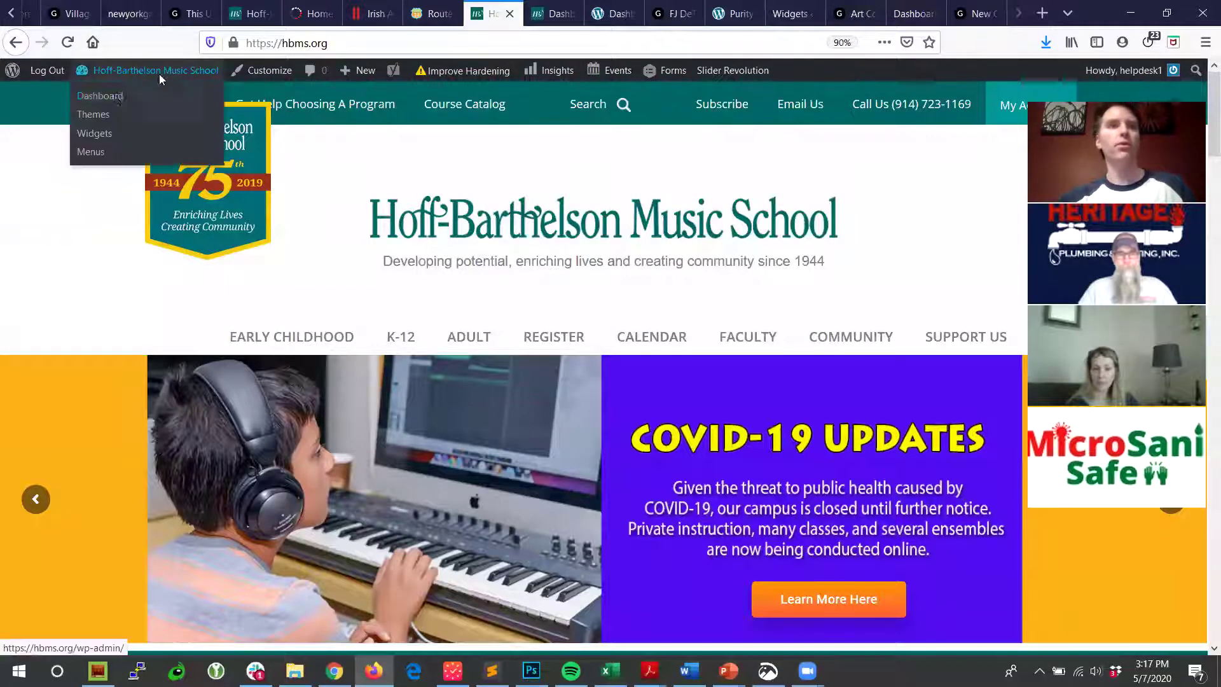
{"action": "mouse_move", "coordinate": [1104, 84]}
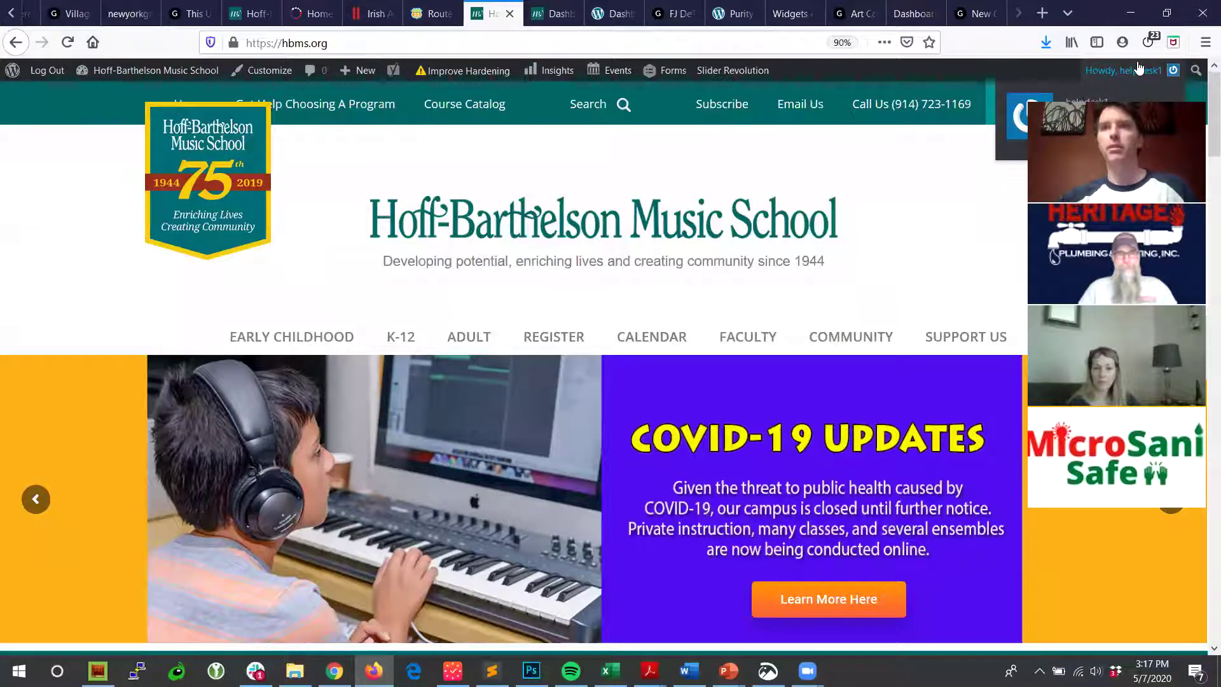
{"action": "left_click", "coordinate": [1084, 145]}
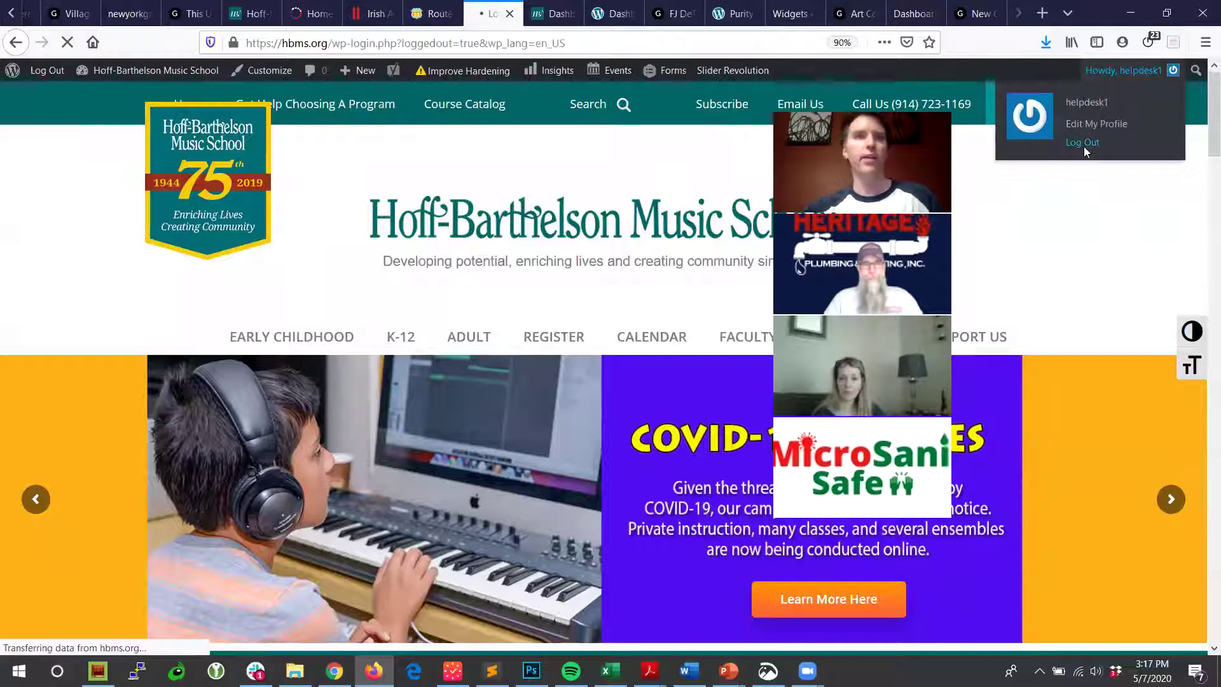
{"action": "left_click_drag", "start_coordinate": [332, 43], "coordinate": [707, 62]}
{"action": "key", "text": "BackSpace"}
{"action": "key", "text": "Return"}
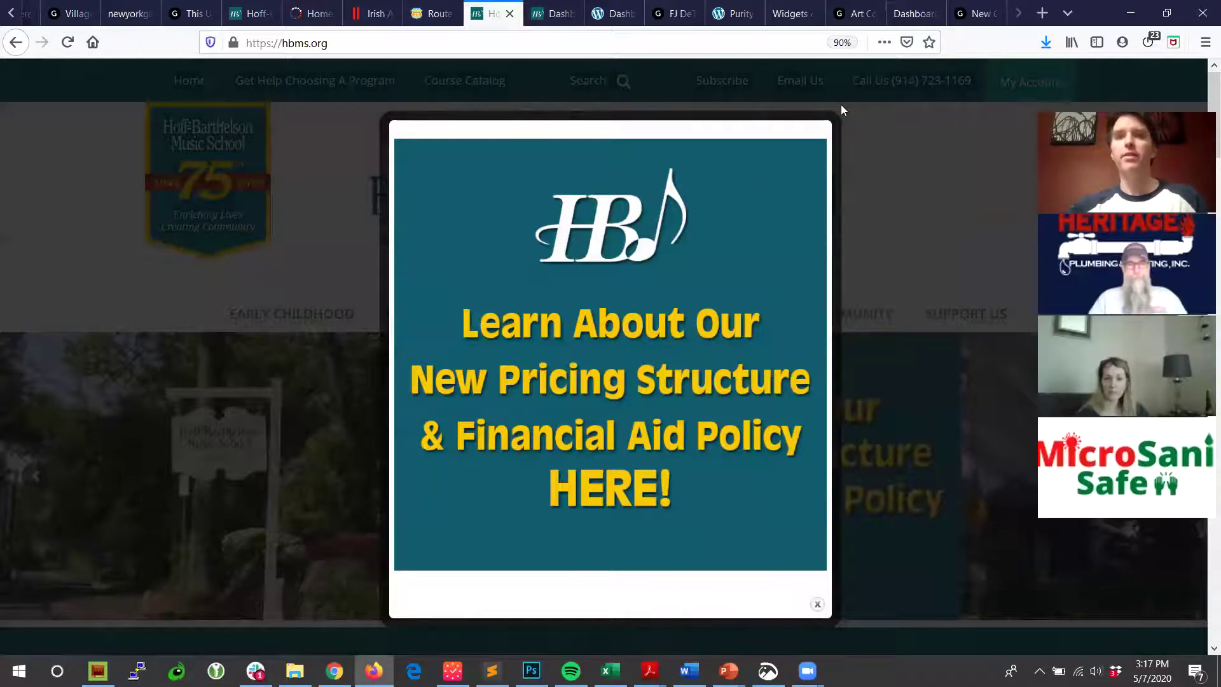
{"action": "left_click", "coordinate": [841, 104]}
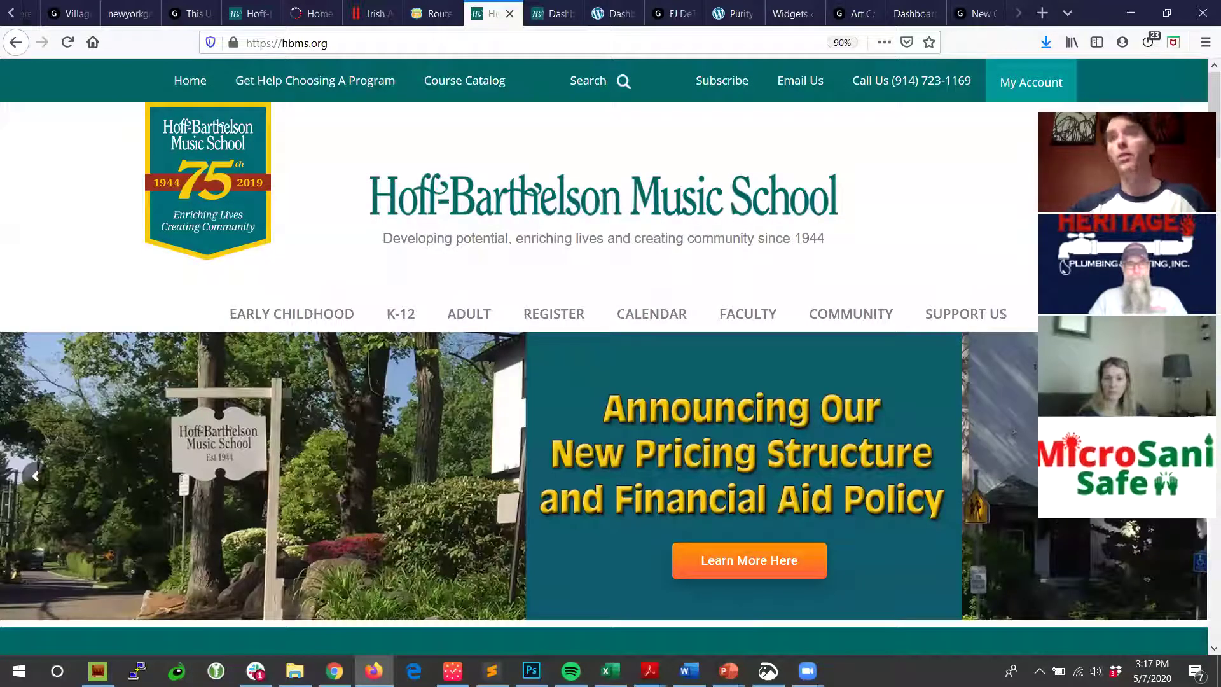
{"action": "left_click_drag", "start_coordinate": [1107, 121], "coordinate": [1076, 121]}
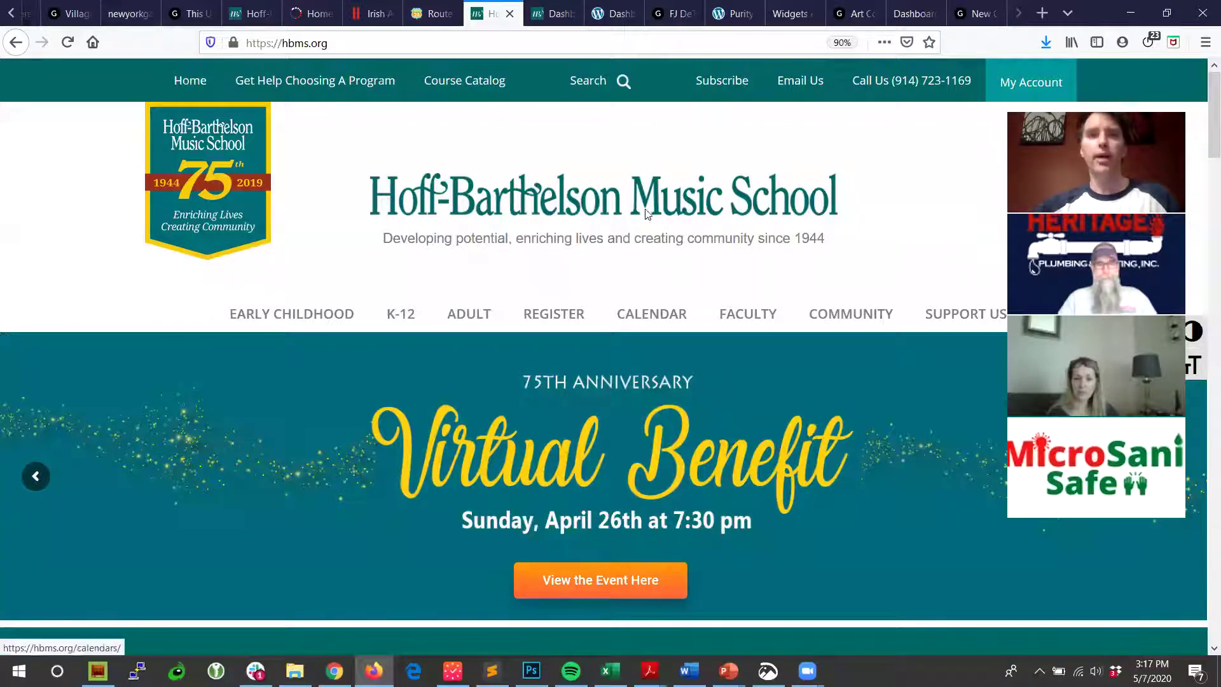
Step: Return to the New City Web Design site and open its About Us page for editing
{"action": "left_click", "coordinate": [335, 671]}
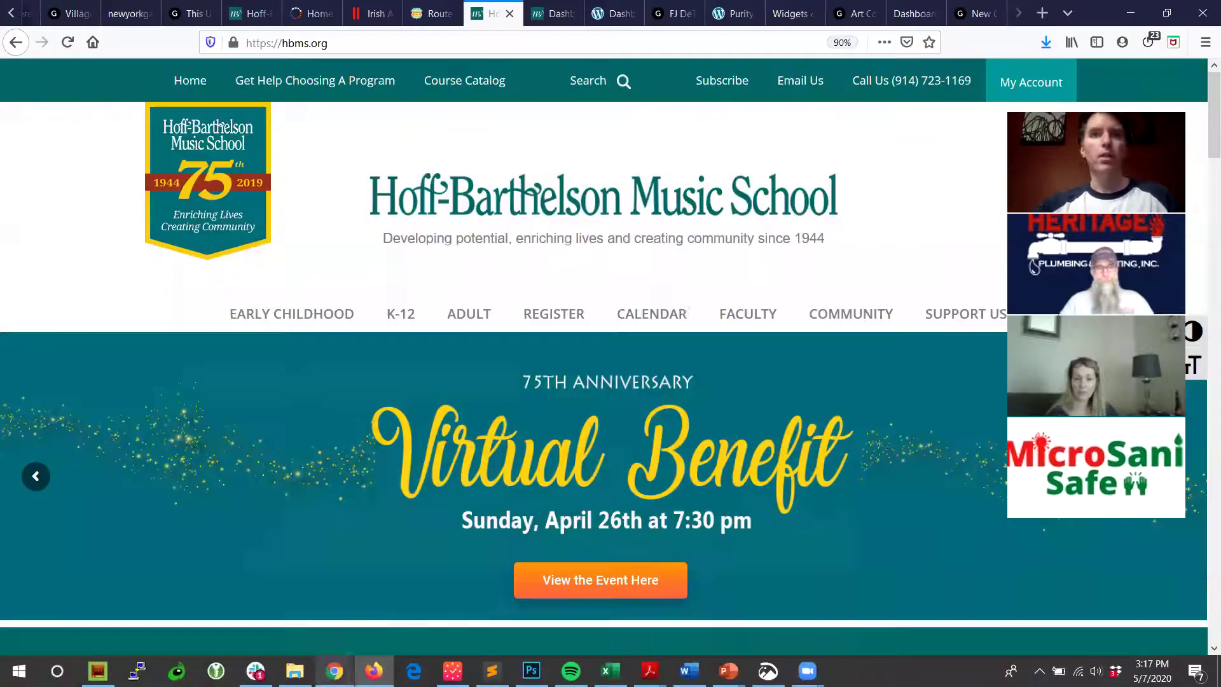
{"action": "key", "text": "alt+Tab"}
{"action": "left_click", "coordinate": [976, 5]}
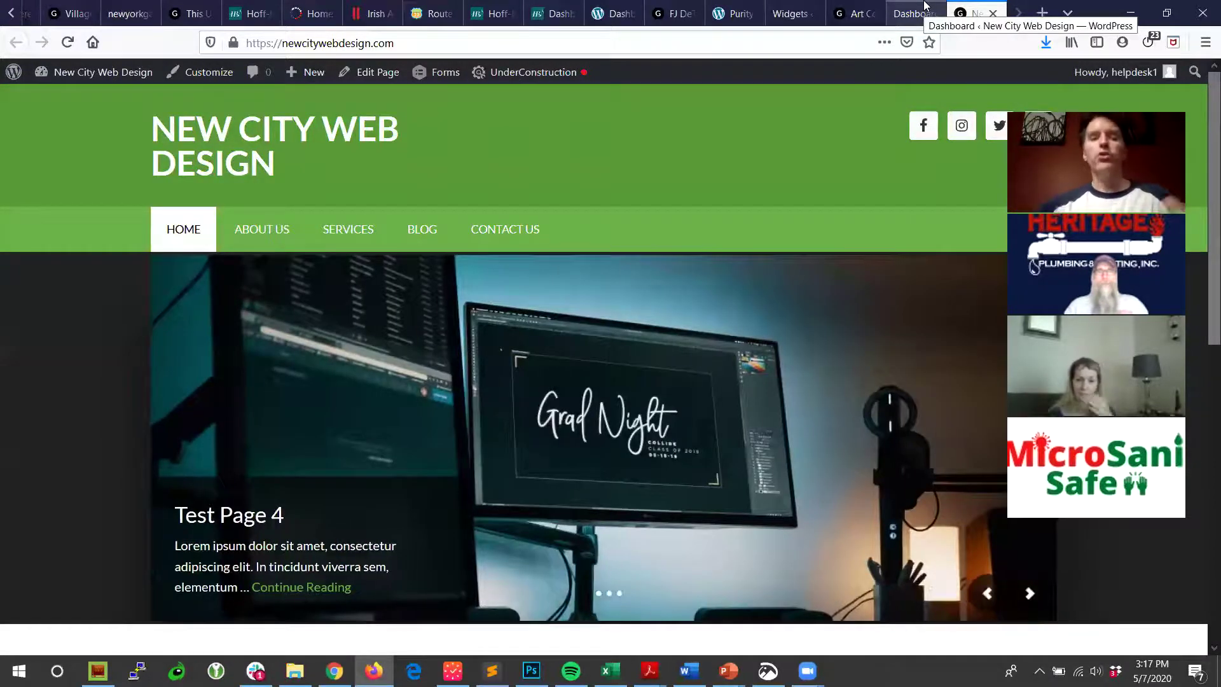
{"action": "left_click", "coordinate": [271, 228]}
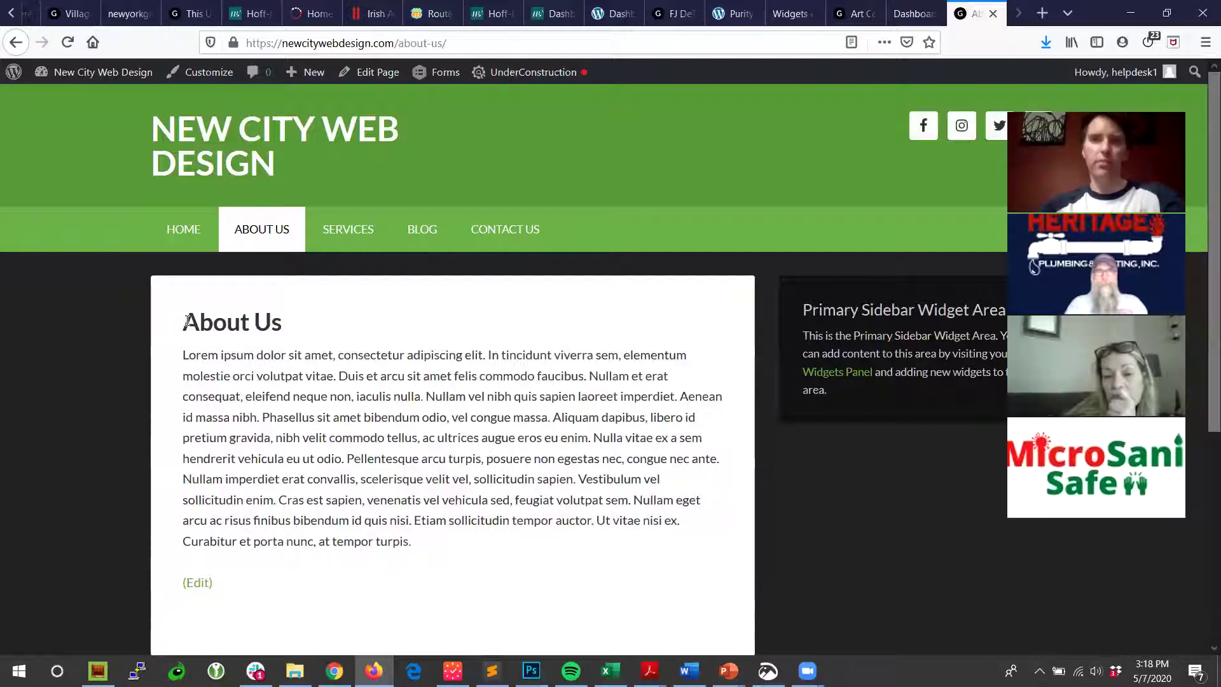
{"action": "left_click", "coordinate": [364, 76]}
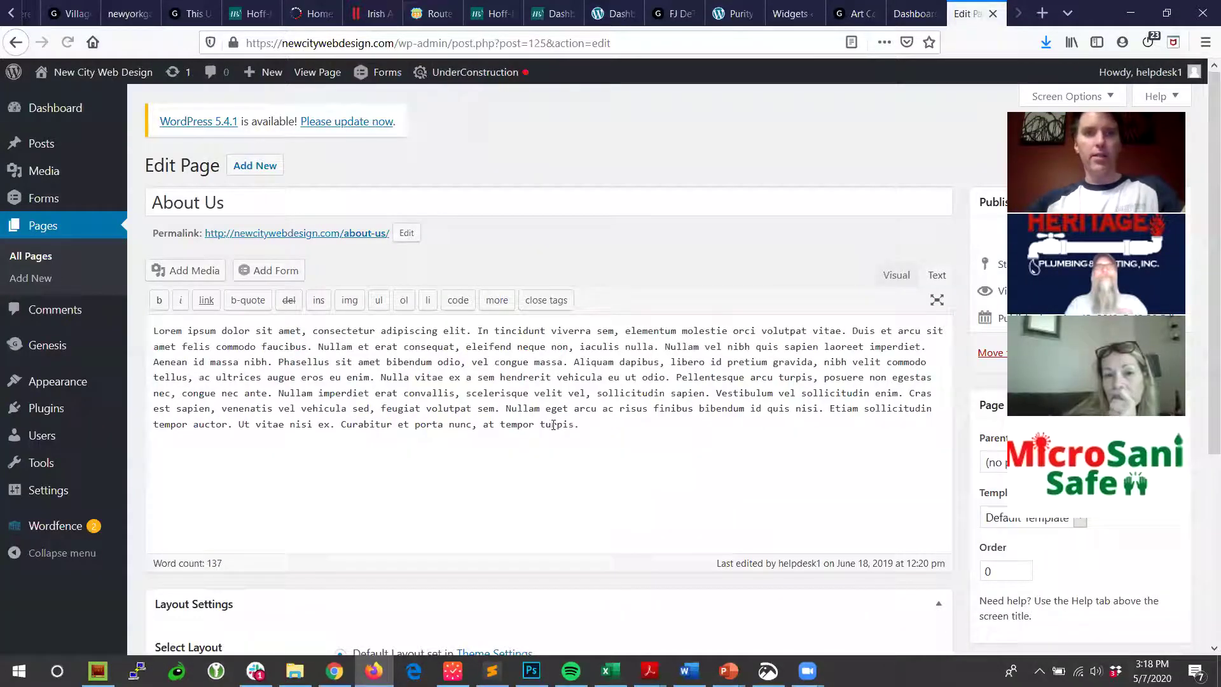
Step: Replace the About Us body text with "We have a great business that can serve you. Call us at" followed by the business phone number
{"action": "left_click_drag", "start_coordinate": [579, 425], "coordinate": [117, 302]}
{"action": "type", "text": "We have a g"}
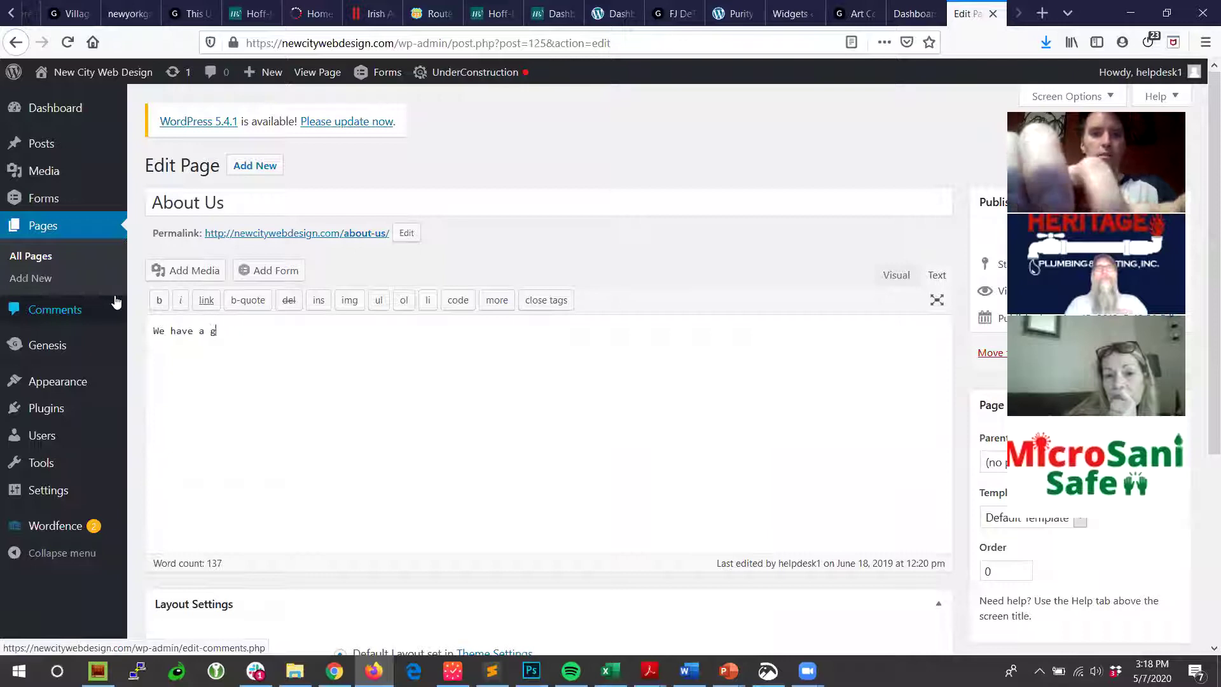
{"action": "type", "text": "reat business that can serve you"}
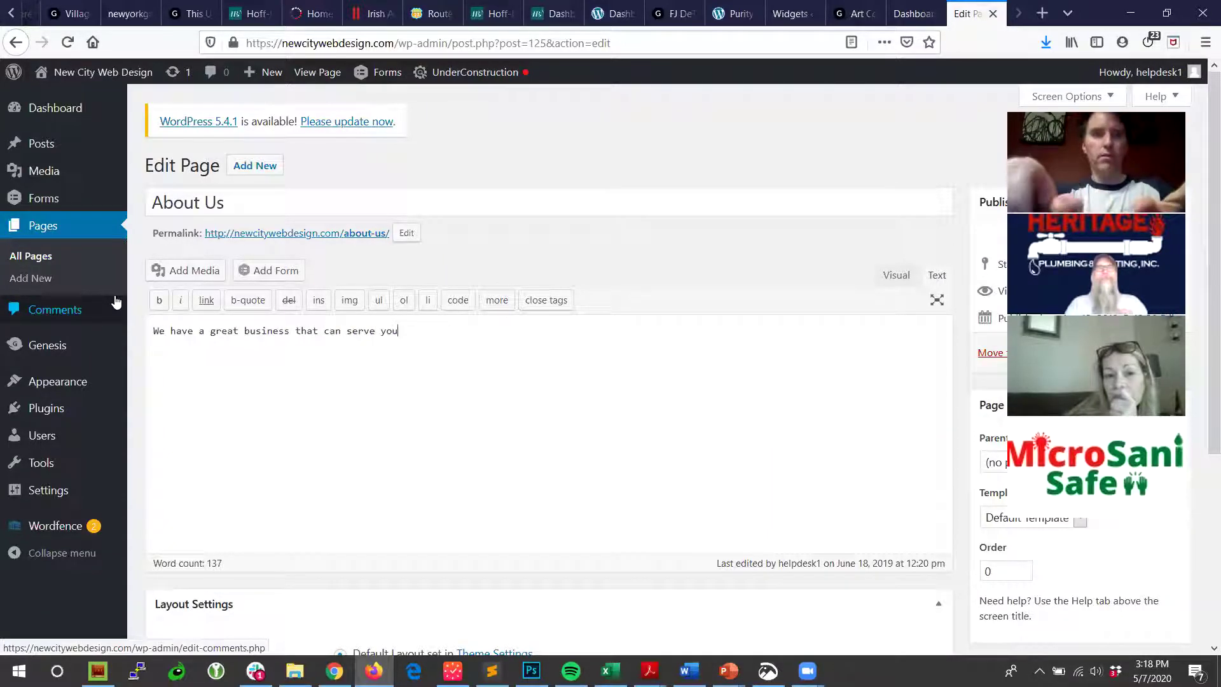
{"action": "type", "text": ". Call us at"}
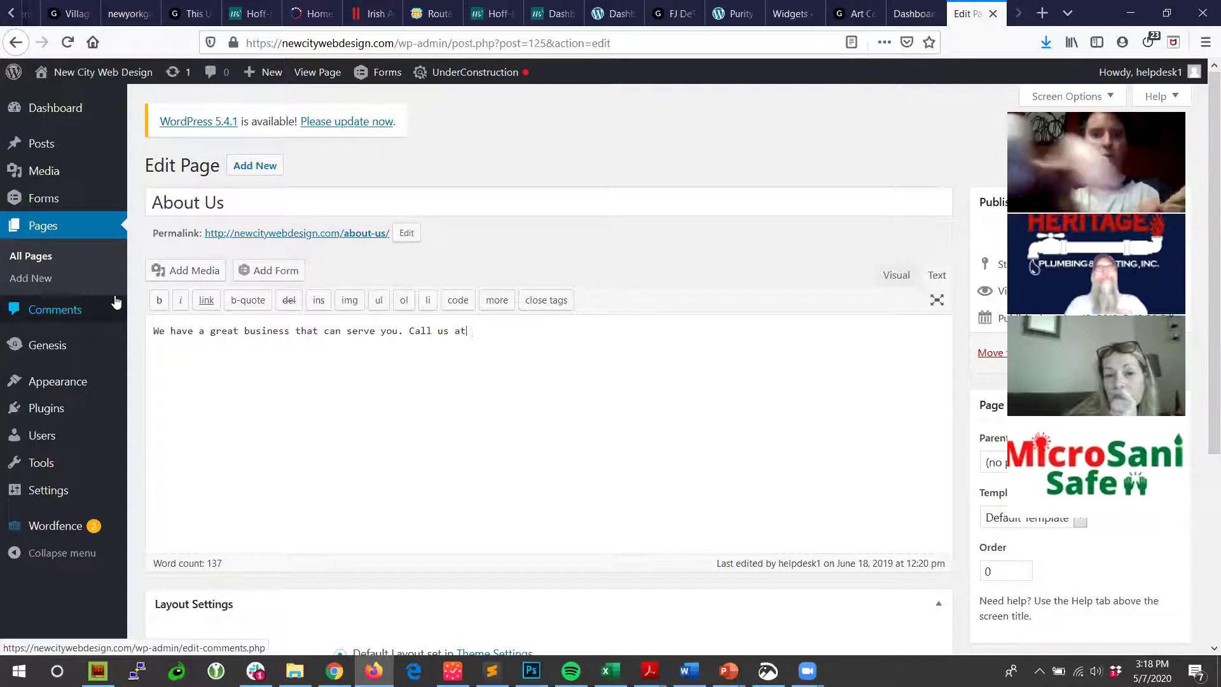
{"action": "type", "text": " (845) 55"}
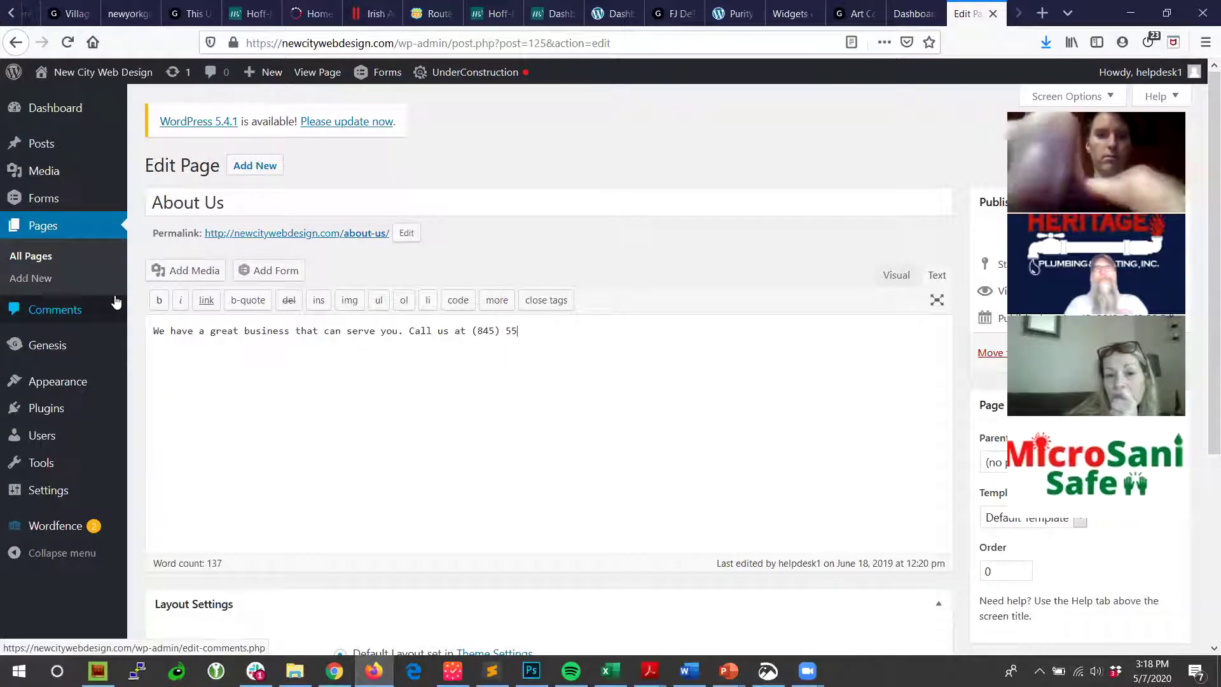
{"action": "type", "text": "5-5555/"}
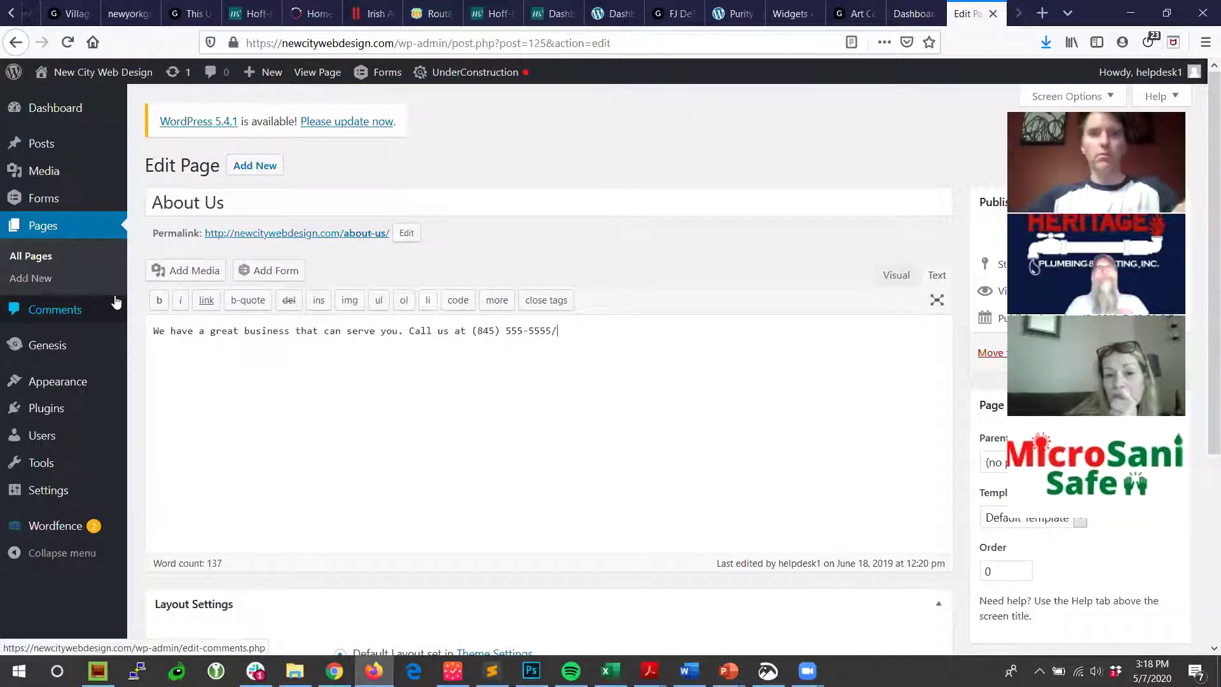
{"action": "key", "text": "BackSpace"}
{"action": "type", "text": "."}
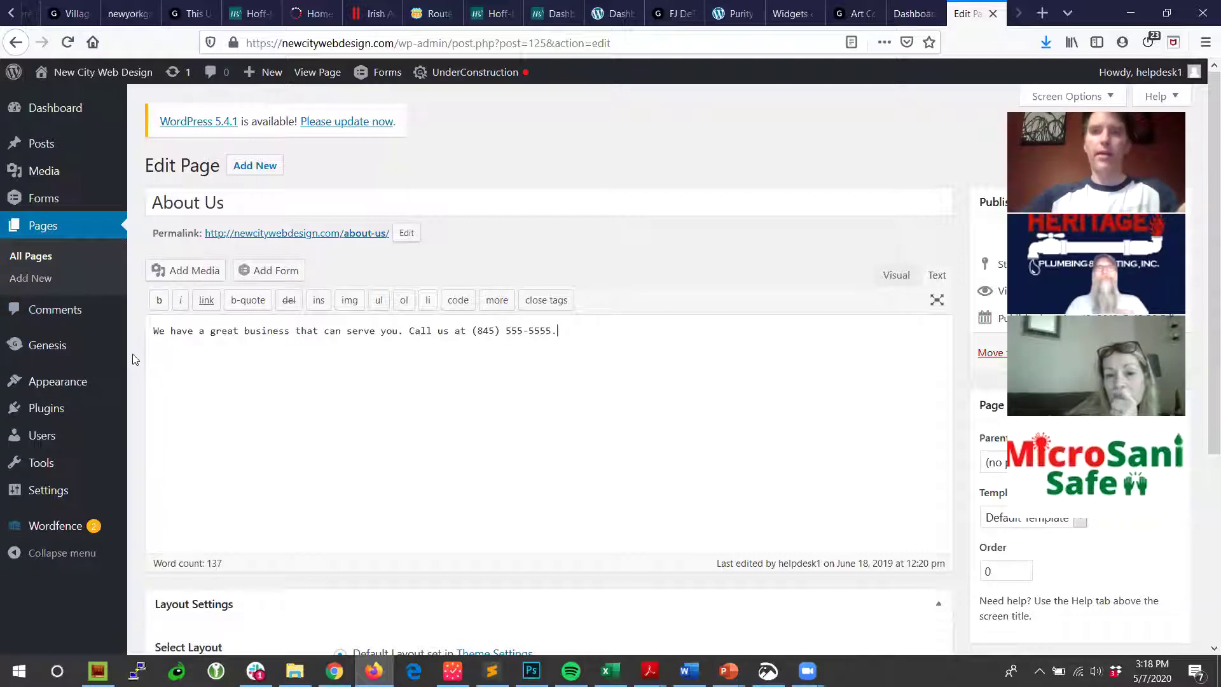
Step: In the visual editor, insert the library photo of a laptop and printed charts, aligned right beside the text, and update the page
{"action": "left_click", "coordinate": [897, 276]}
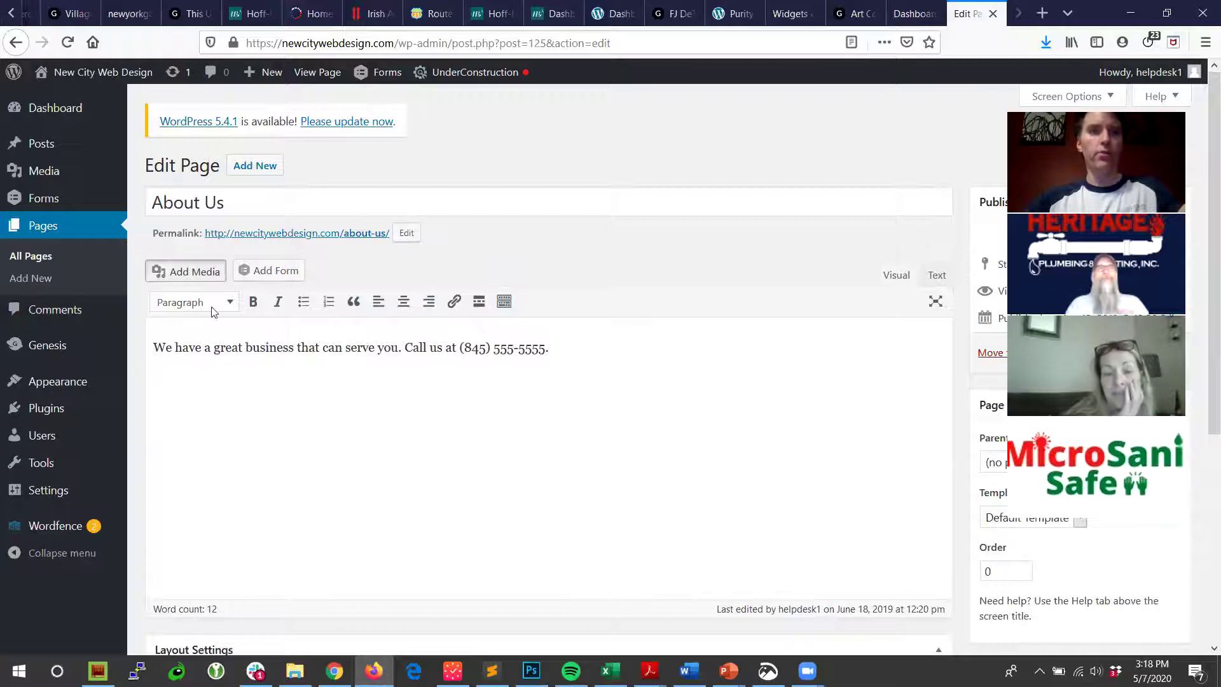
{"action": "left_click", "coordinate": [188, 270]}
{"action": "left_click", "coordinate": [376, 255]}
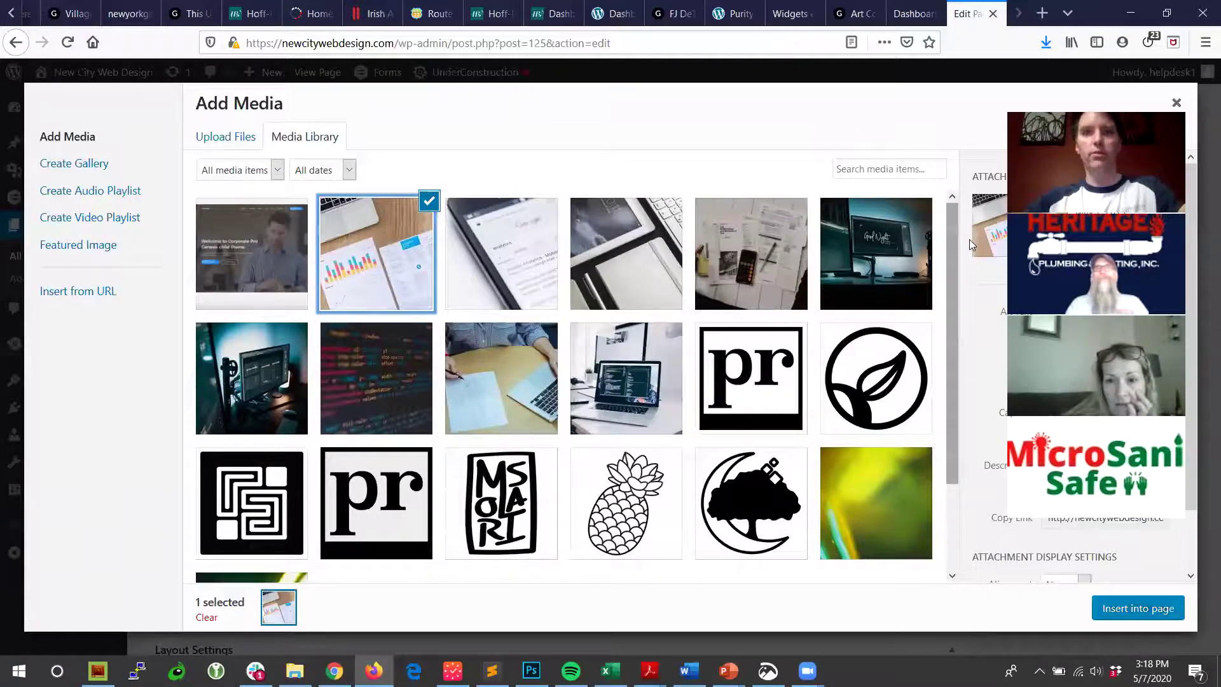
{"action": "scroll", "coordinate": [969, 239], "scroll_direction": "down", "scroll_amount": 2}
{"action": "left_click", "coordinate": [1081, 516]}
{"action": "left_click", "coordinate": [1067, 577]}
{"action": "left_click", "coordinate": [1127, 609]}
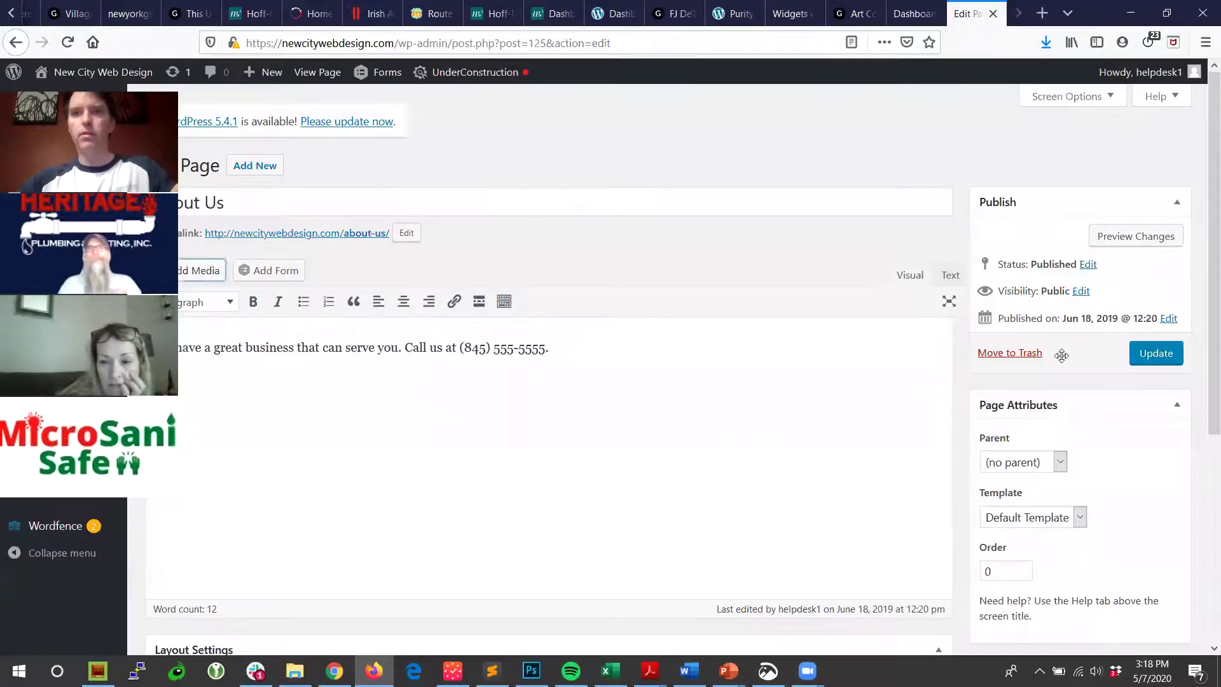
{"action": "left_click", "coordinate": [1150, 355]}
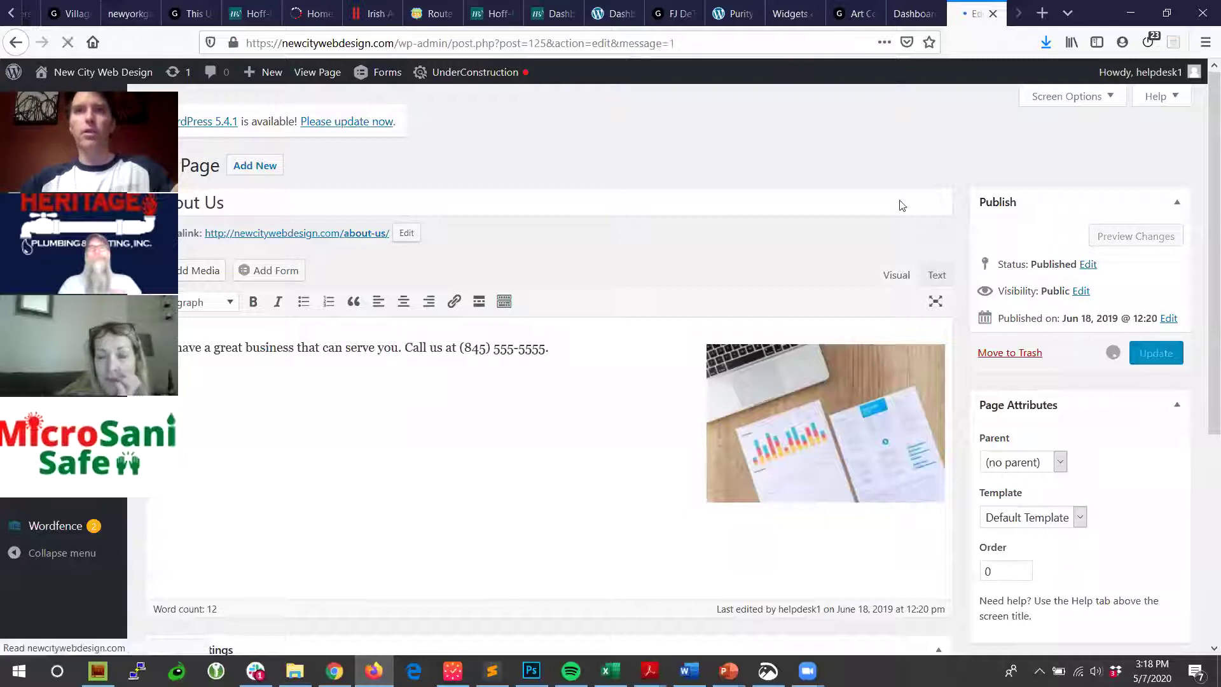
Step: Check the public About Us page, reopen it for editing, assign the full-width layout without a sidebar, and update it
{"action": "left_click", "coordinate": [316, 73]}
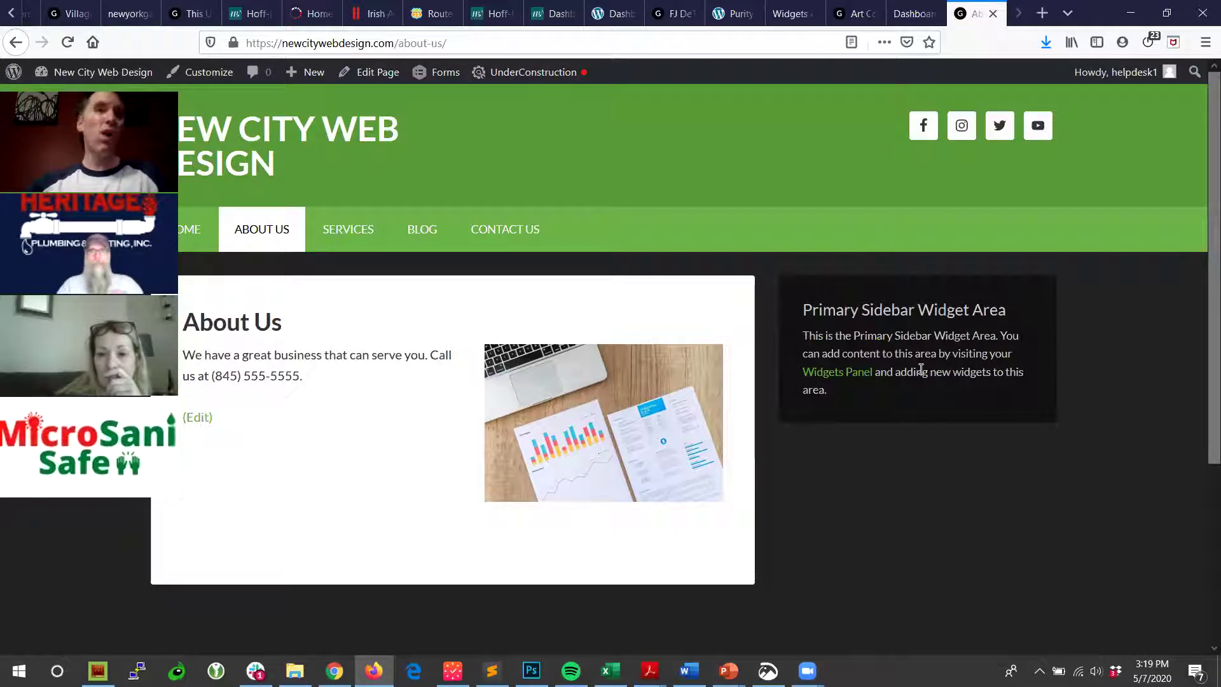
{"action": "left_click", "coordinate": [377, 72]}
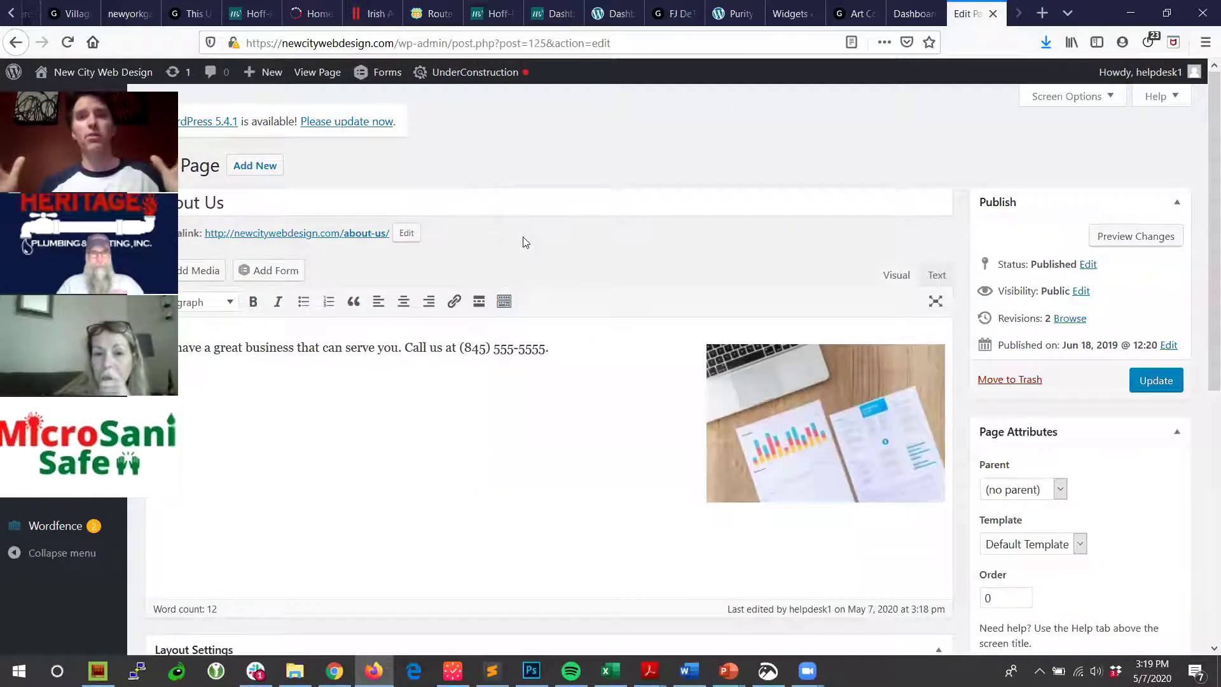
{"action": "left_click", "coordinate": [1060, 543]}
{"action": "left_click", "coordinate": [1060, 543]}
{"action": "scroll", "coordinate": [1110, 487], "scroll_direction": "down", "scroll_amount": 5}
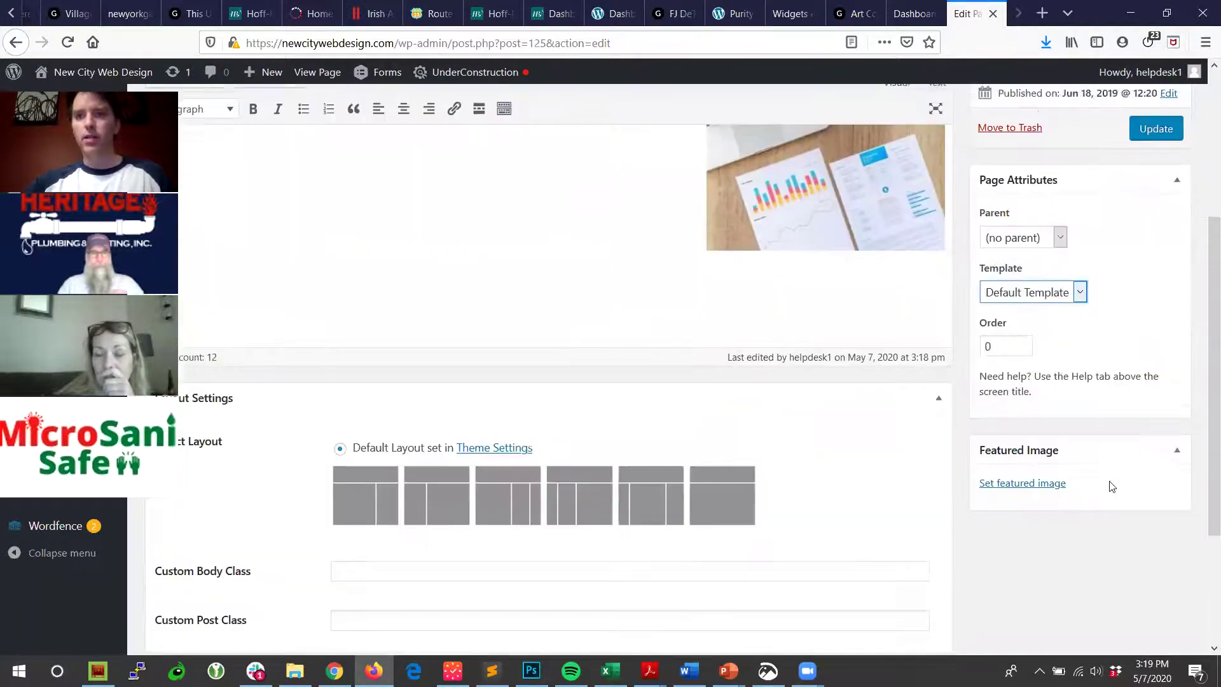
{"action": "scroll", "coordinate": [1081, 483], "scroll_direction": "up", "scroll_amount": 3}
{"action": "scroll", "coordinate": [954, 474], "scroll_direction": "down", "scroll_amount": 3}
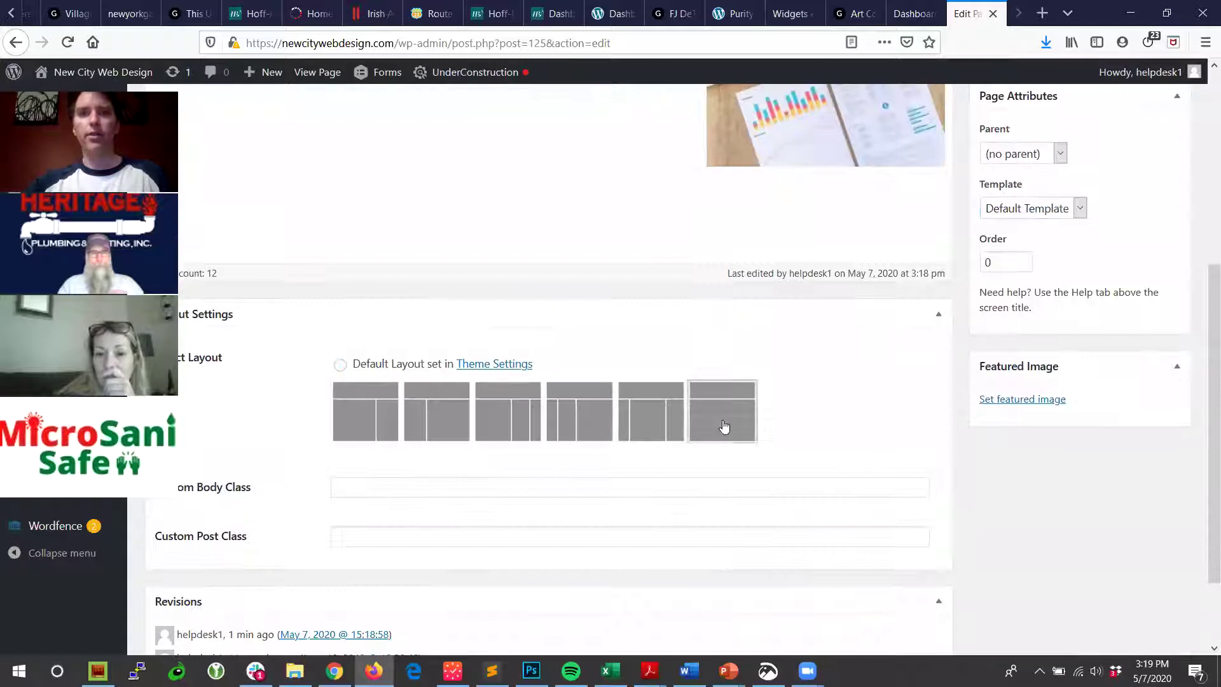
{"action": "scroll", "coordinate": [1200, 494], "scroll_direction": "up", "scroll_amount": 5}
{"action": "left_click", "coordinate": [1157, 339]}
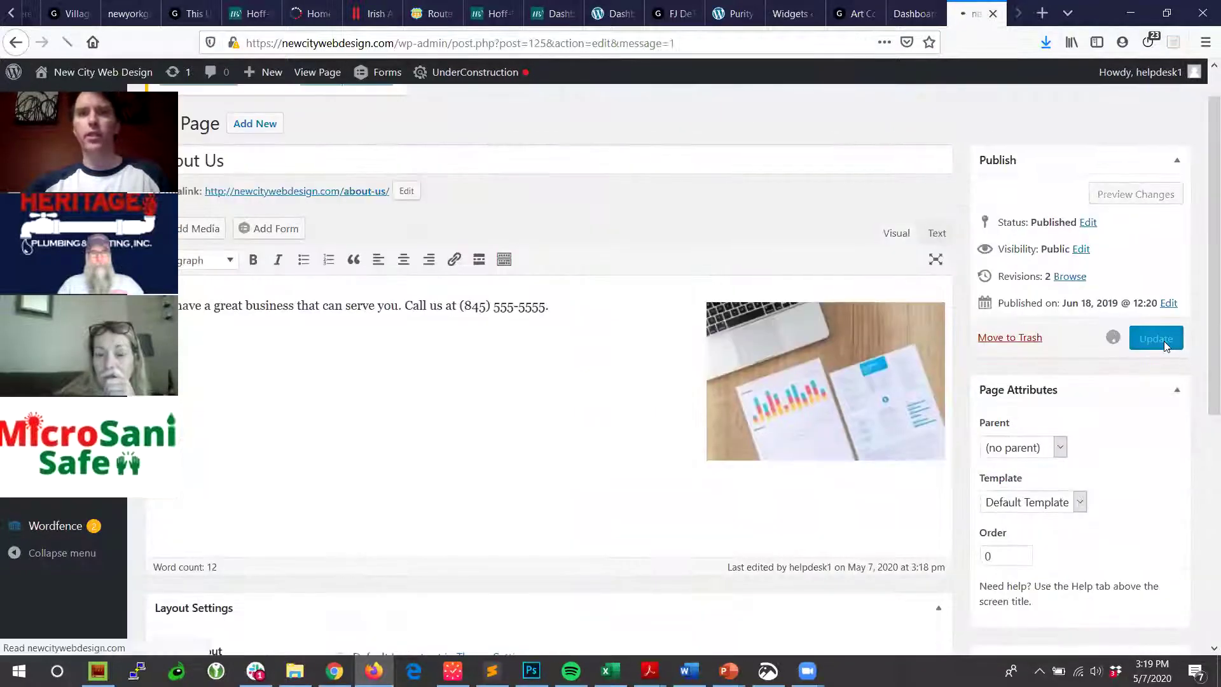
Step: View the updated About Us page on the public site
{"action": "left_click", "coordinate": [312, 74]}
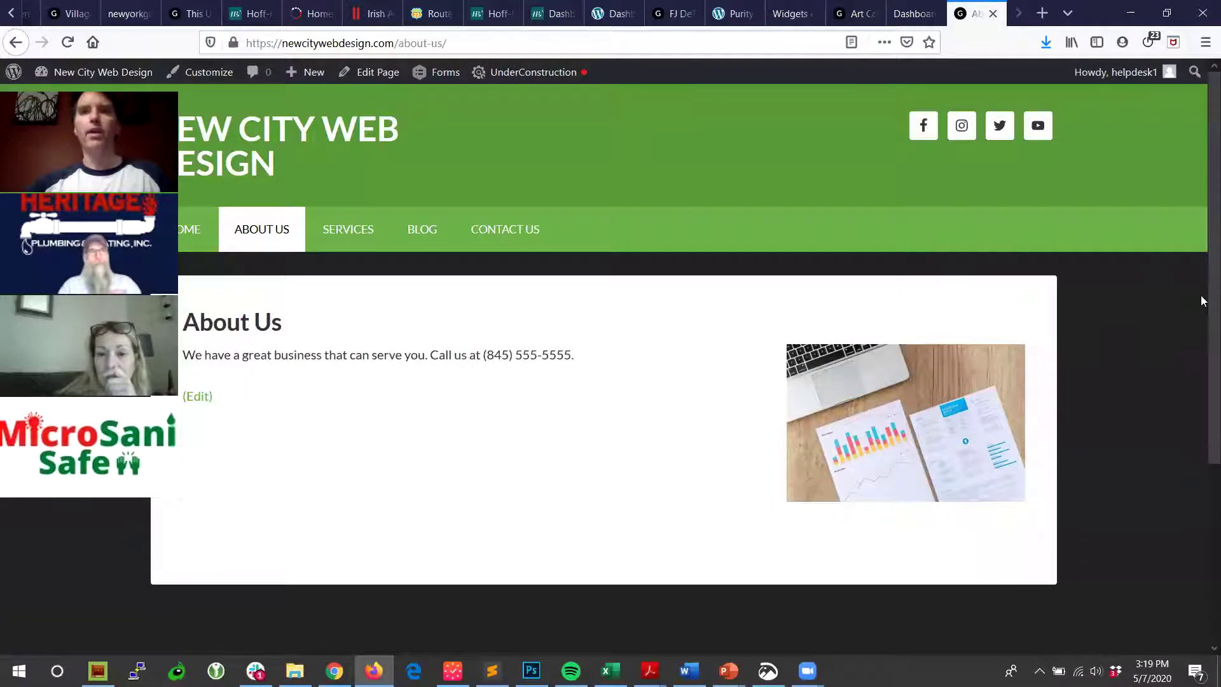
{"action": "scroll", "coordinate": [1202, 299], "scroll_direction": "down", "scroll_amount": 1}
{"action": "left_click_drag", "start_coordinate": [629, 344], "coordinate": [404, 316]}
{"action": "left_click", "coordinate": [404, 316]}
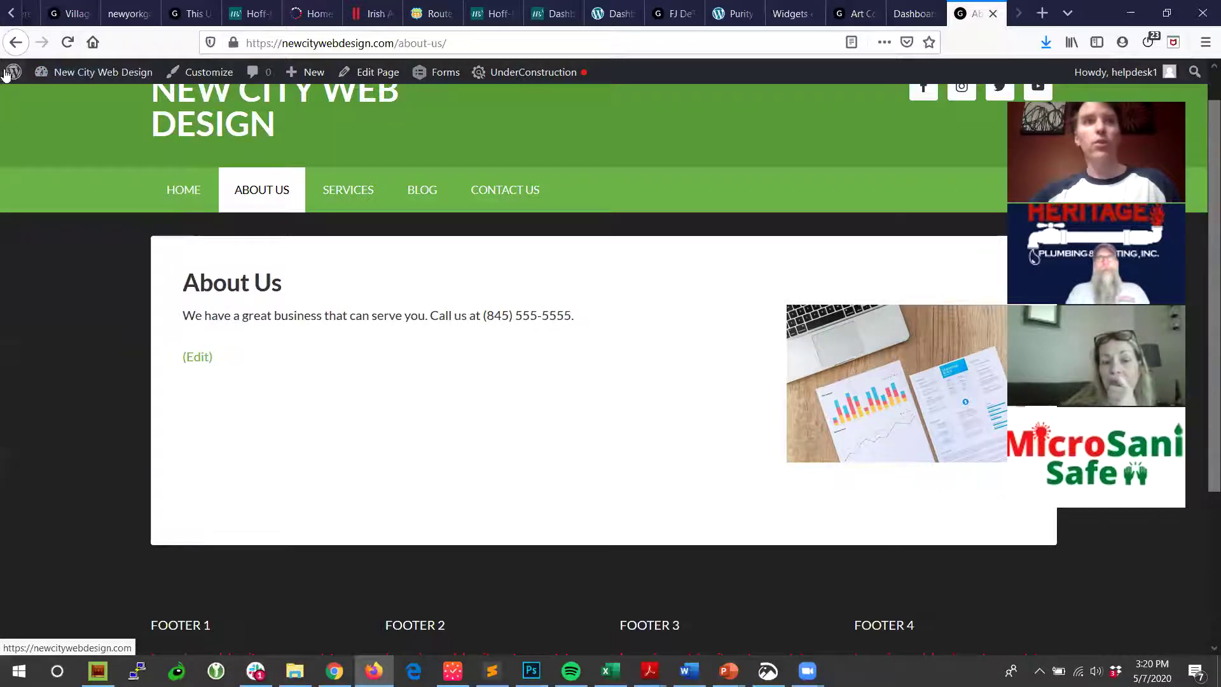
Step: Go to the New City Web Design dashboard and review the list of installed plugins
{"action": "mouse_move", "coordinate": [96, 72]}
{"action": "left_click", "coordinate": [68, 100]}
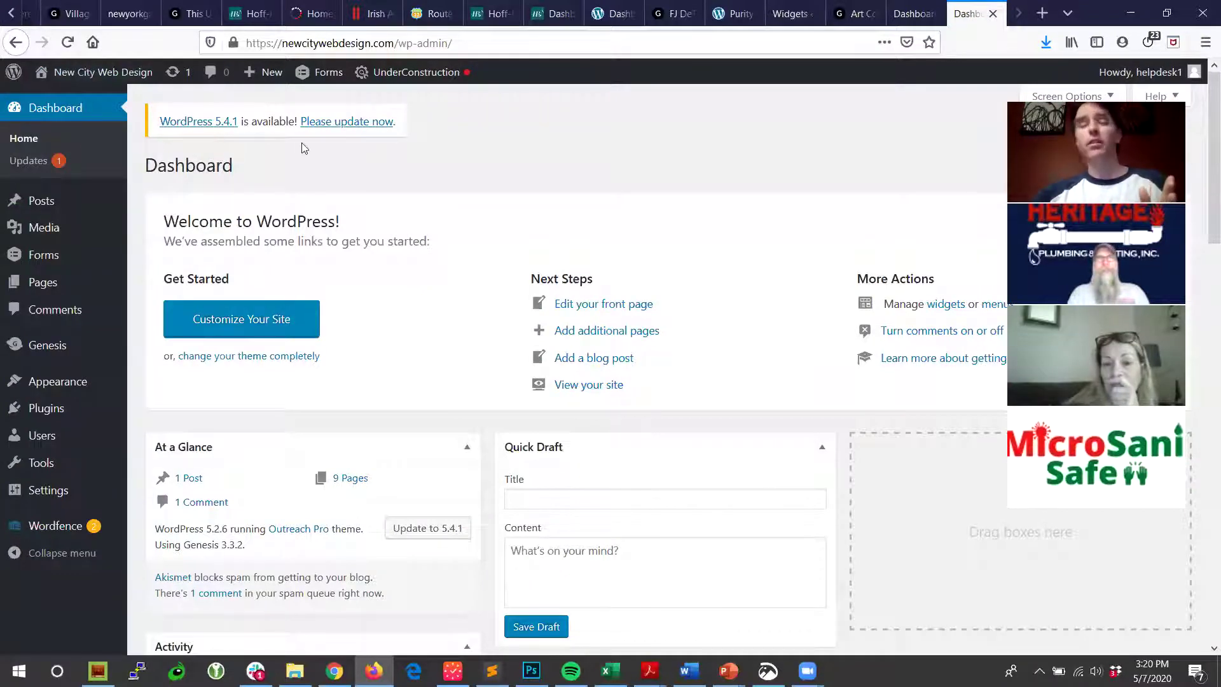
{"action": "left_click", "coordinate": [44, 414]}
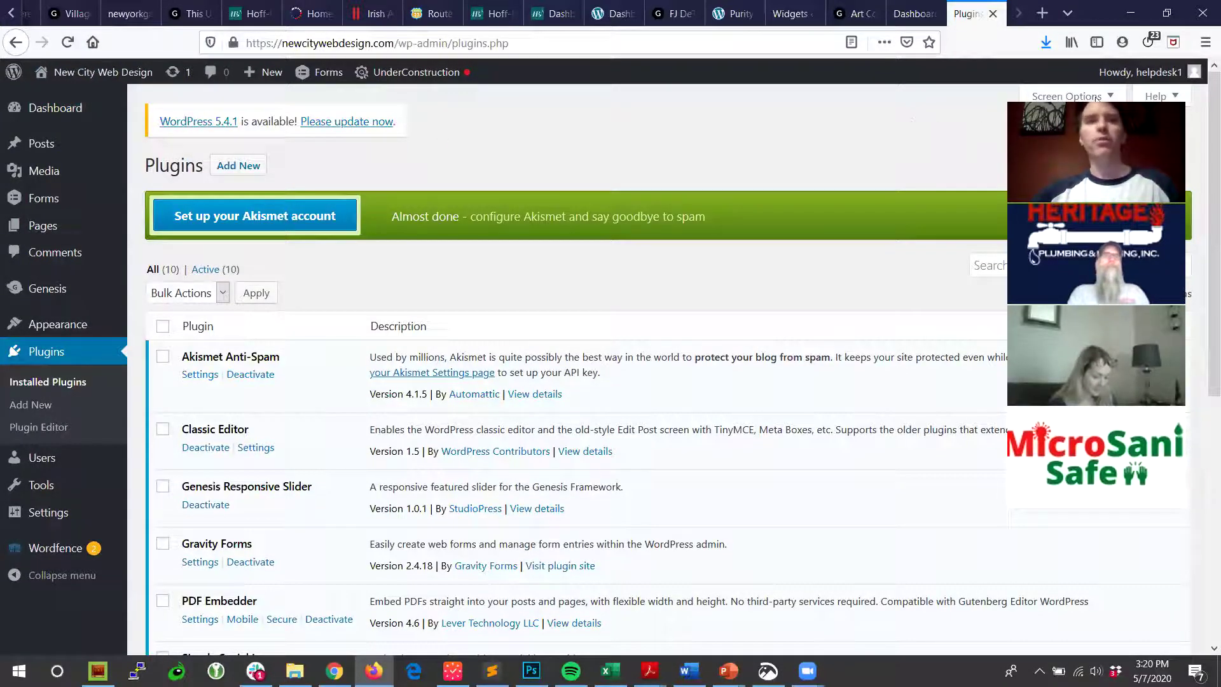
{"action": "scroll", "coordinate": [369, 312], "scroll_direction": "down", "scroll_amount": 5}
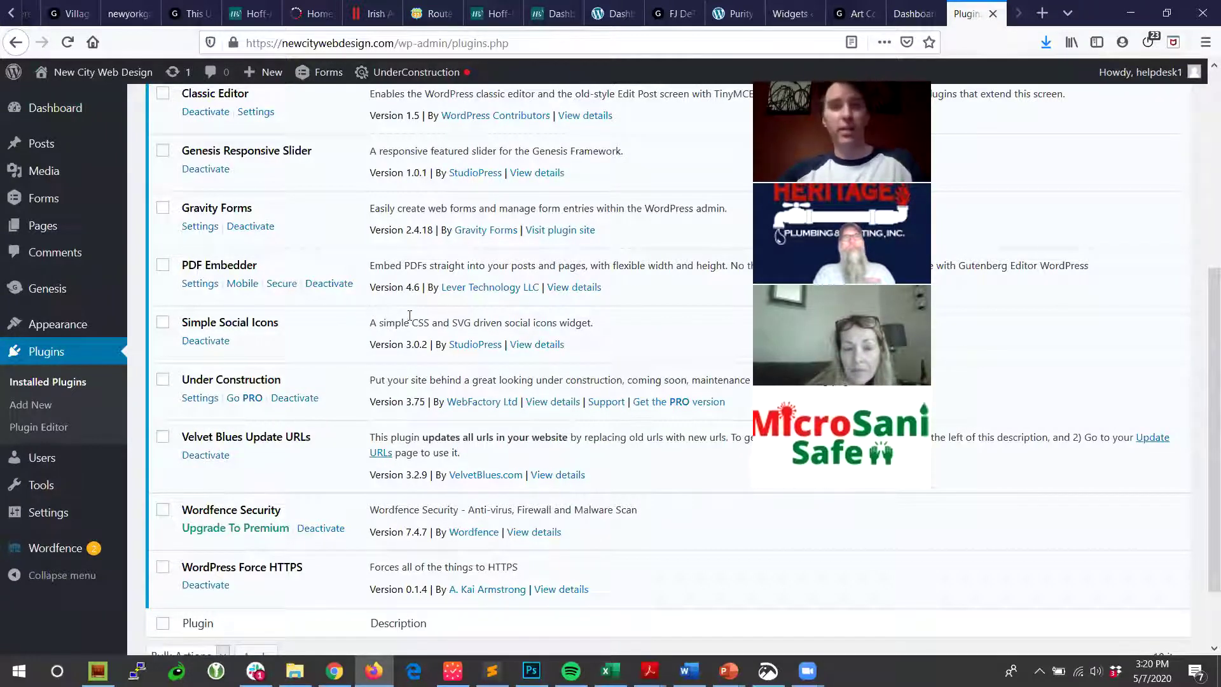
Step: Return to the public site and view its Contact Us page
{"action": "mouse_move", "coordinate": [58, 199]}
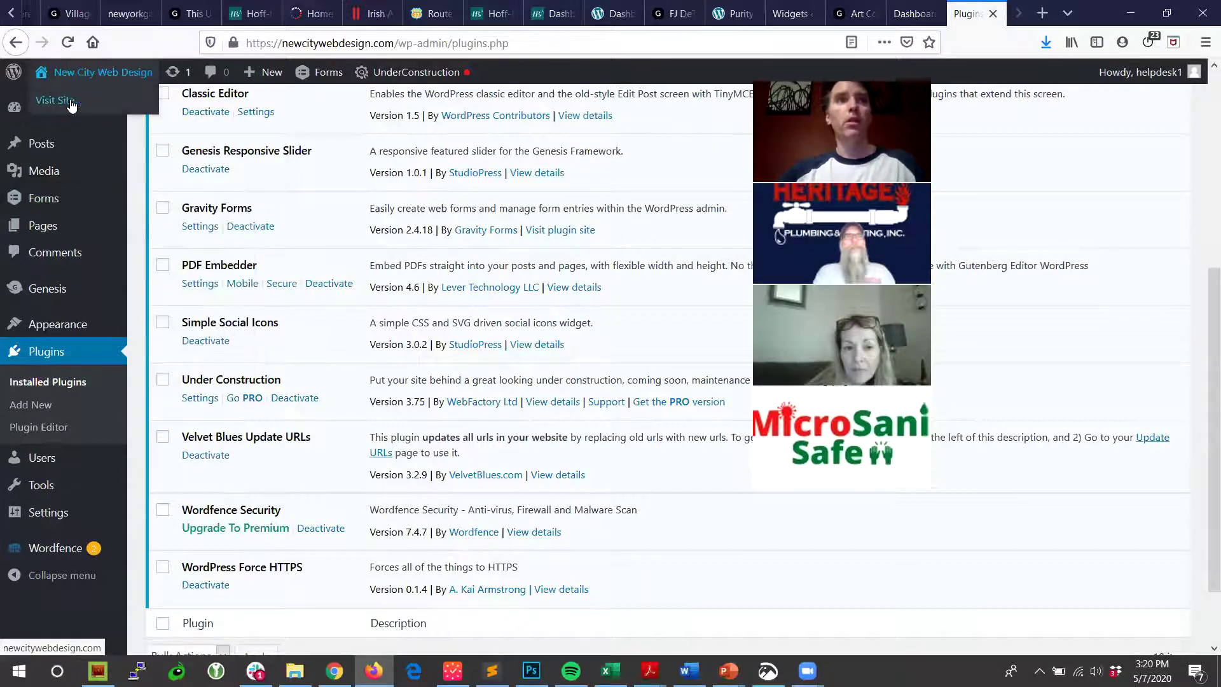
{"action": "left_click", "coordinate": [95, 72]}
{"action": "left_click", "coordinate": [499, 220]}
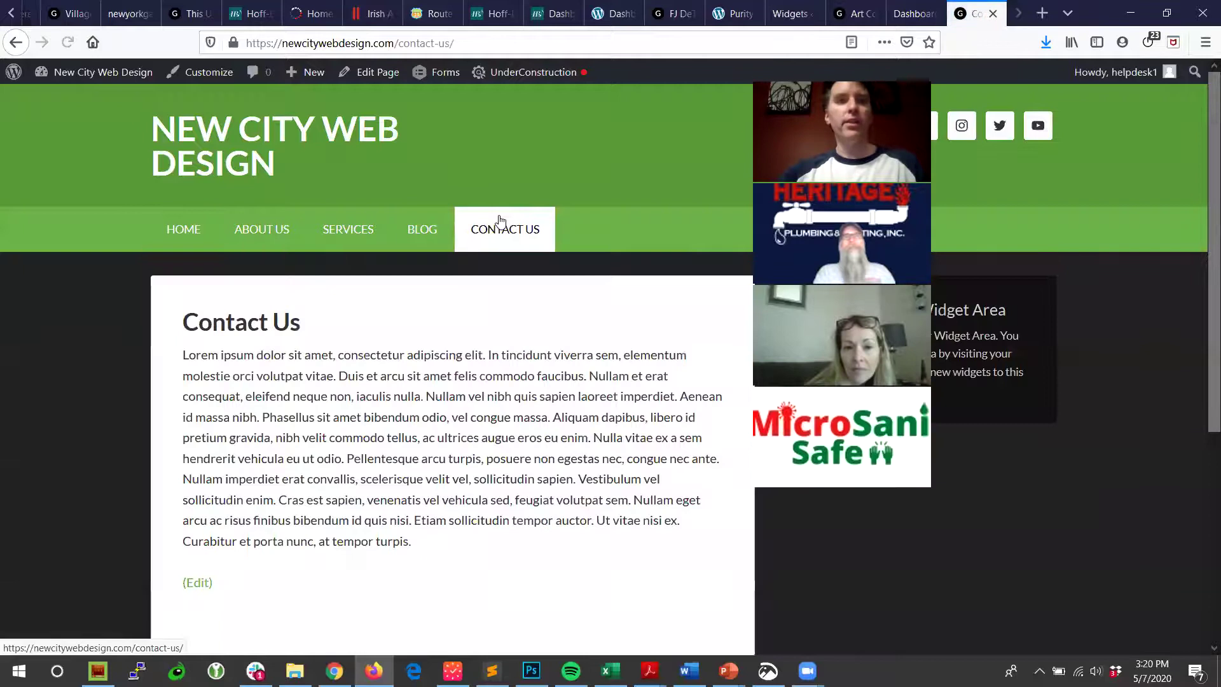
{"action": "scroll", "coordinate": [499, 221], "scroll_direction": "up", "scroll_amount": 3}
Step: From the dashboard, create a new form titled "Contact Form"
{"action": "mouse_move", "coordinate": [80, 72]}
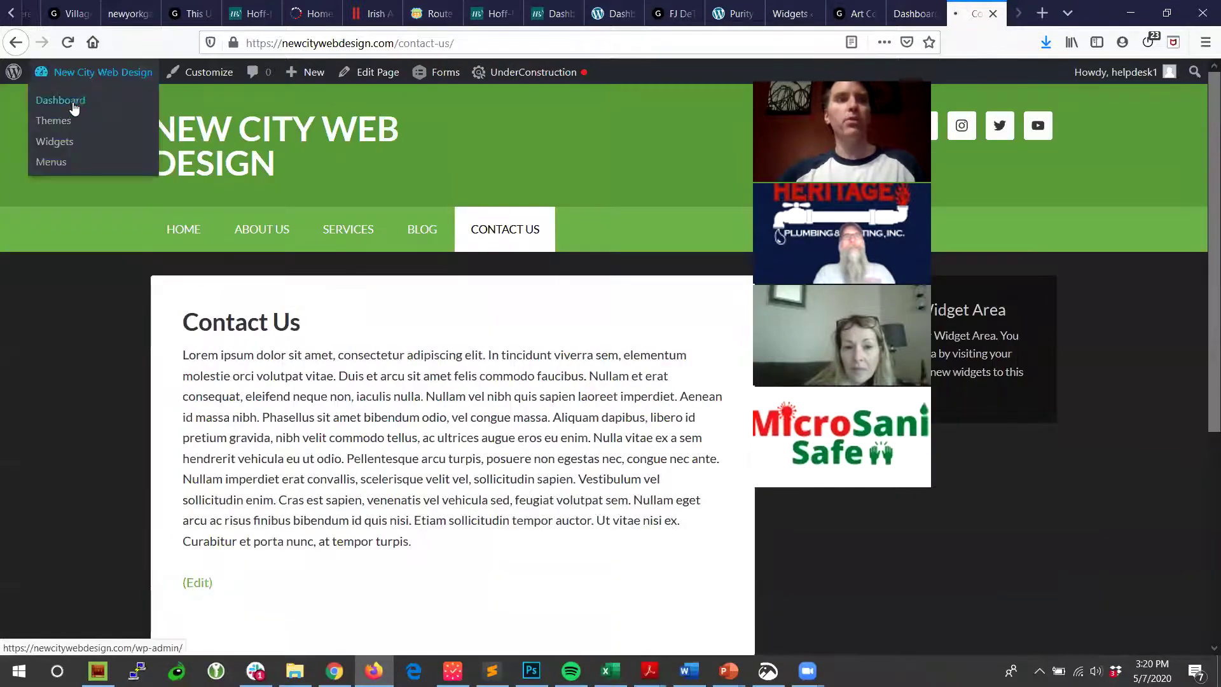
{"action": "left_click", "coordinate": [63, 100]}
{"action": "left_click", "coordinate": [43, 262]}
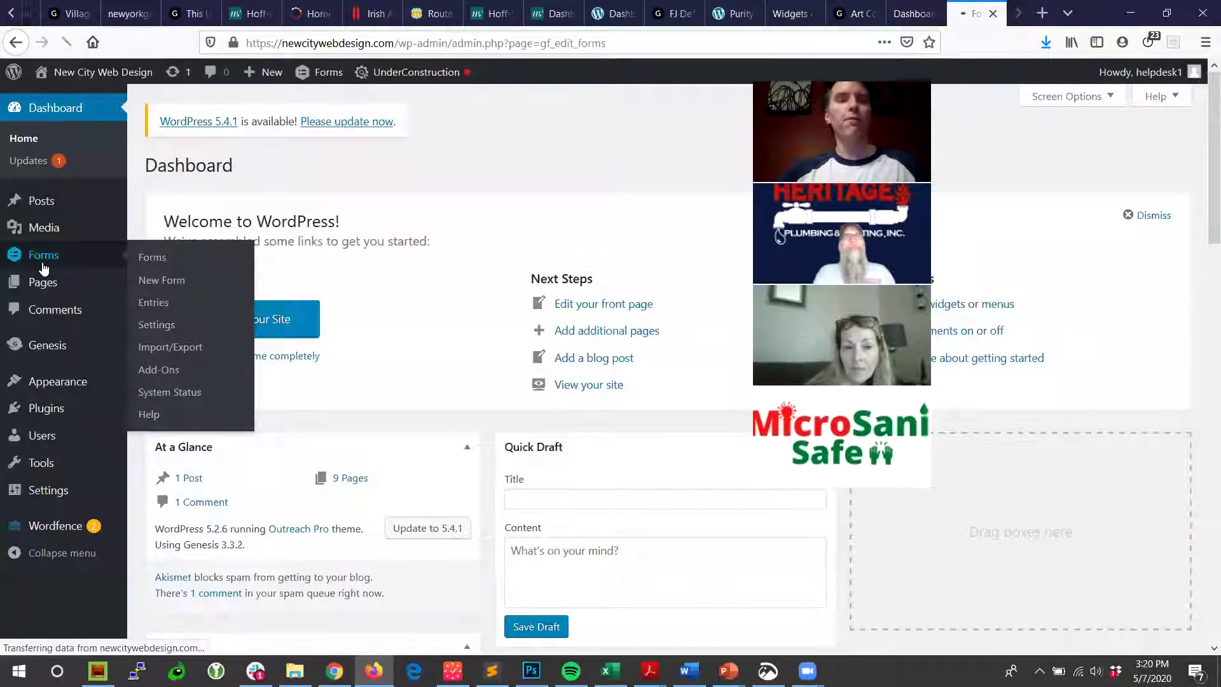
{"action": "left_click", "coordinate": [230, 164]}
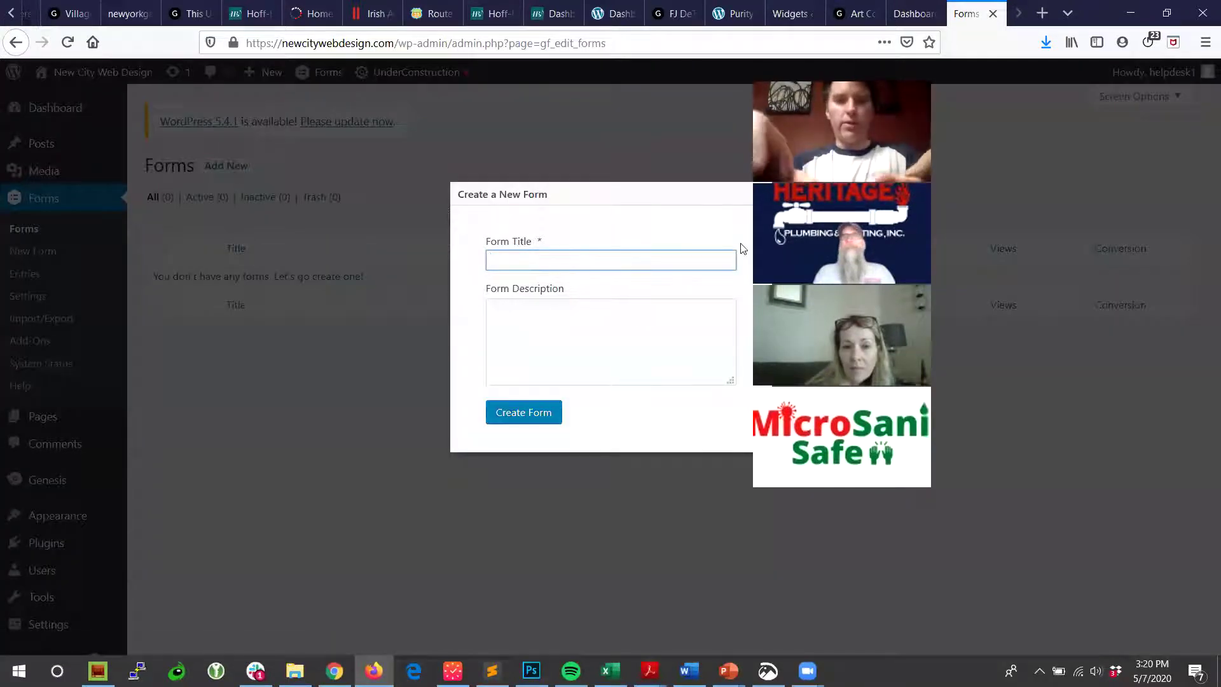
{"action": "type", "text": "Contact Form"}
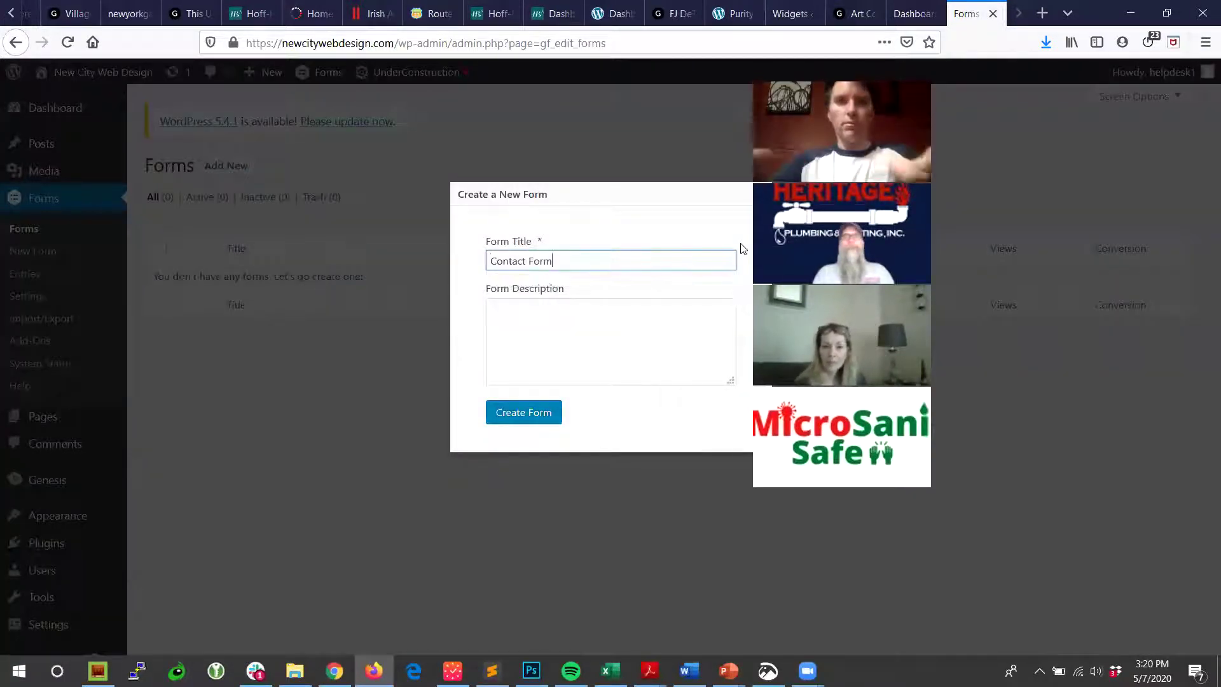
{"action": "left_click", "coordinate": [521, 413]}
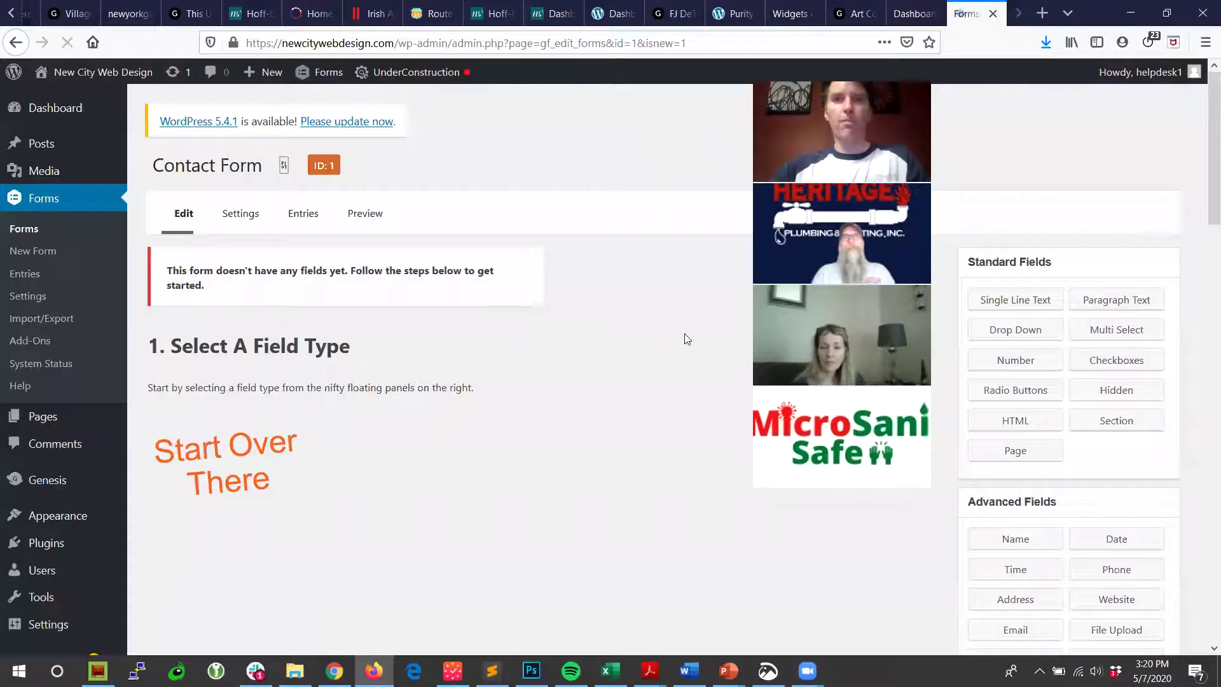
Step: Add four Single Line Text fields to the contact form and save the form
{"action": "left_click", "coordinate": [1044, 308]}
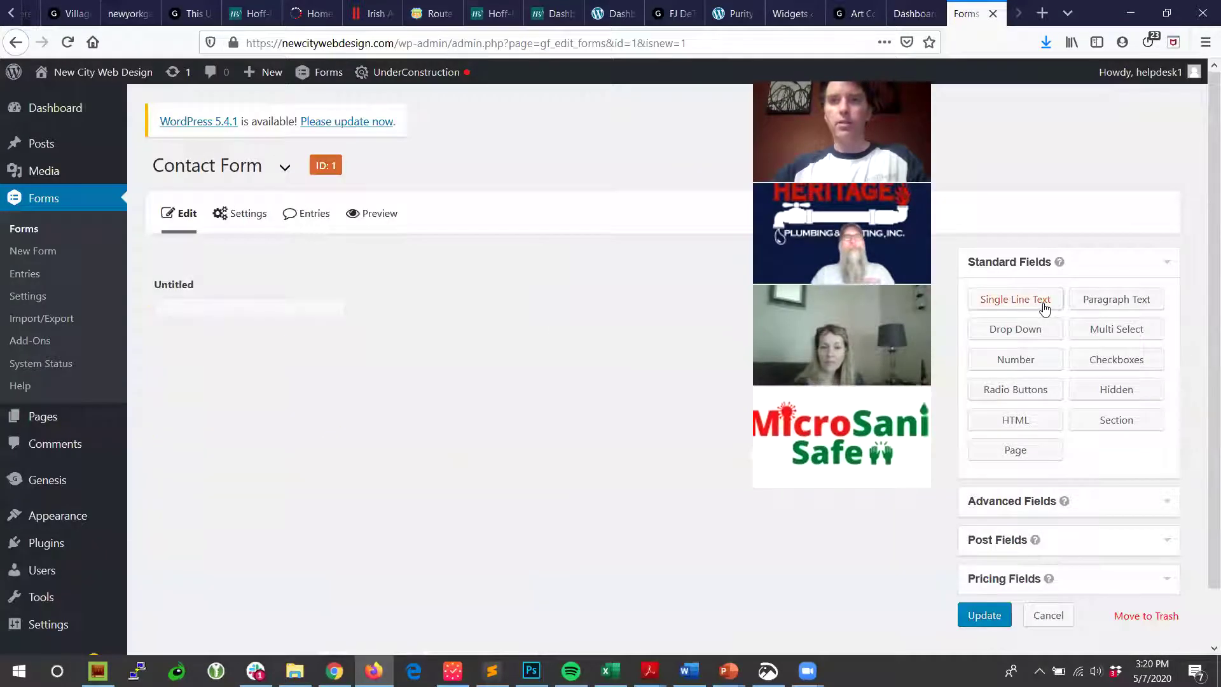
{"action": "left_click", "coordinate": [1024, 311]}
{"action": "left_click", "coordinate": [1028, 390]}
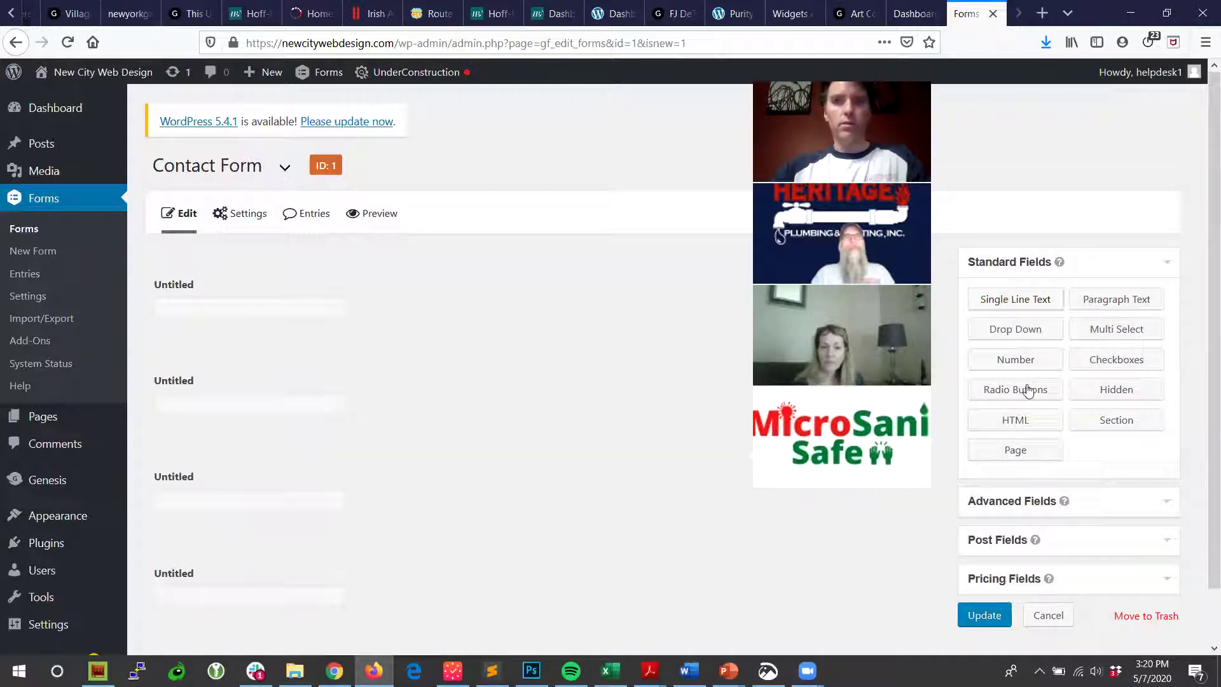
{"action": "left_click", "coordinate": [989, 616]}
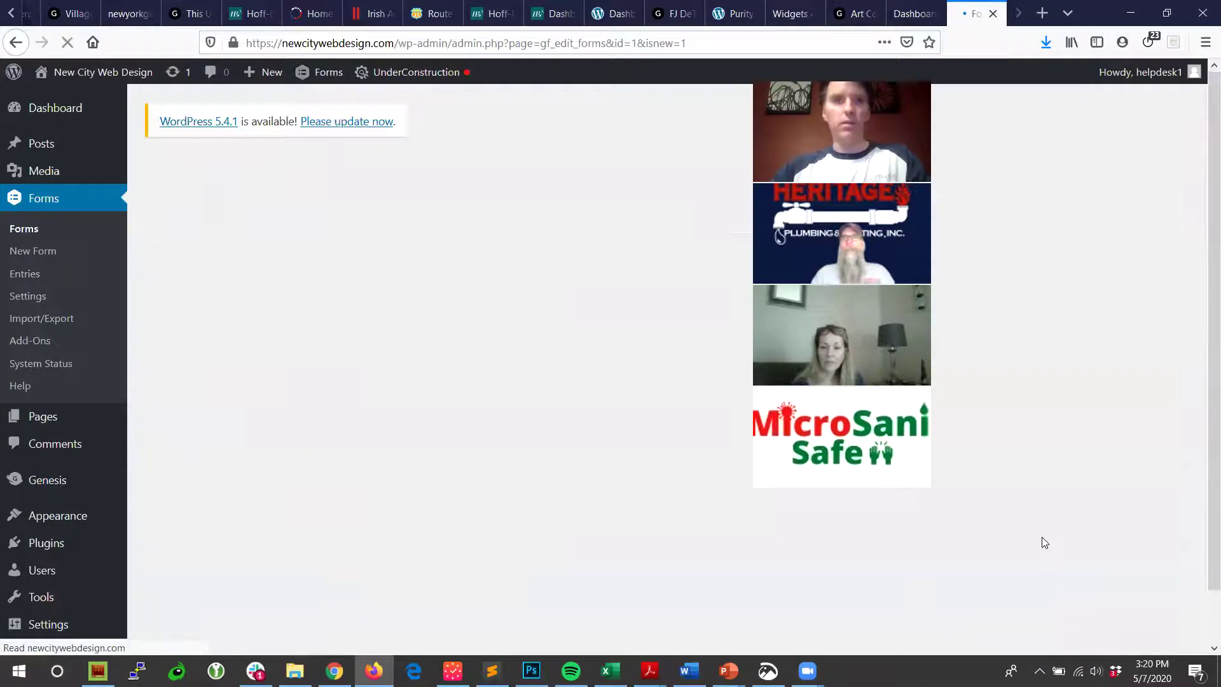
Step: Insert the Contact Form after the About Us page's text, with title and description displayed, update the page, and view it publicly
{"action": "left_click", "coordinate": [42, 416]}
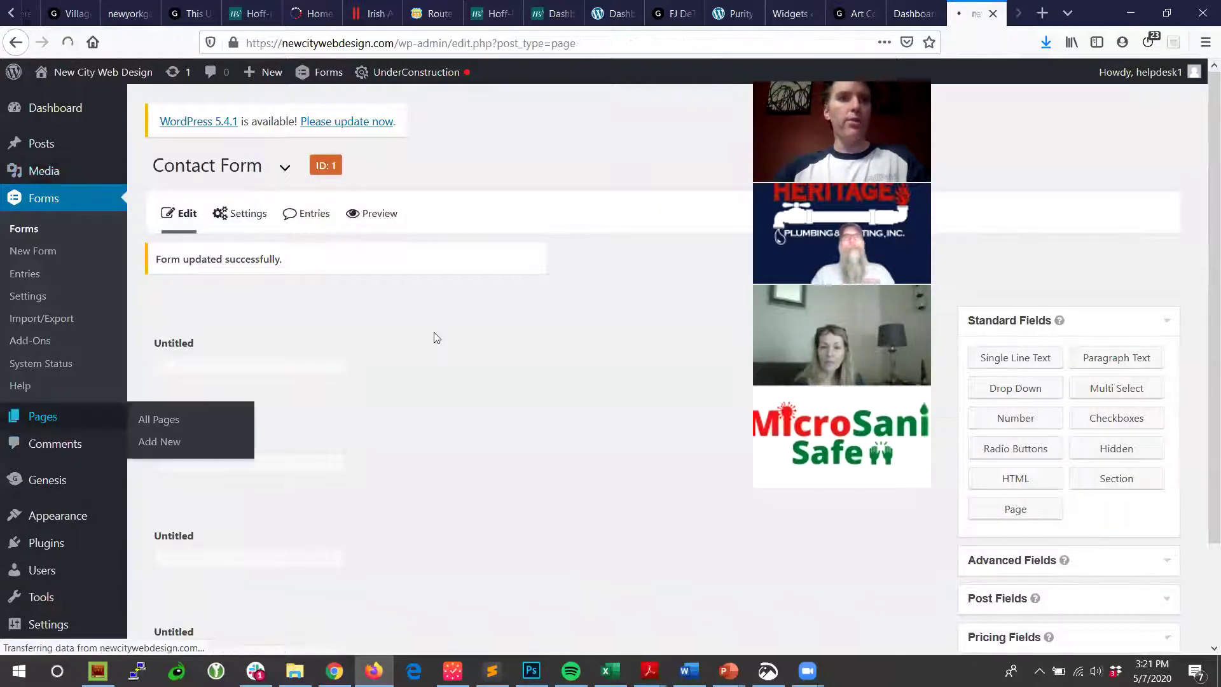
{"action": "left_click", "coordinate": [205, 282]}
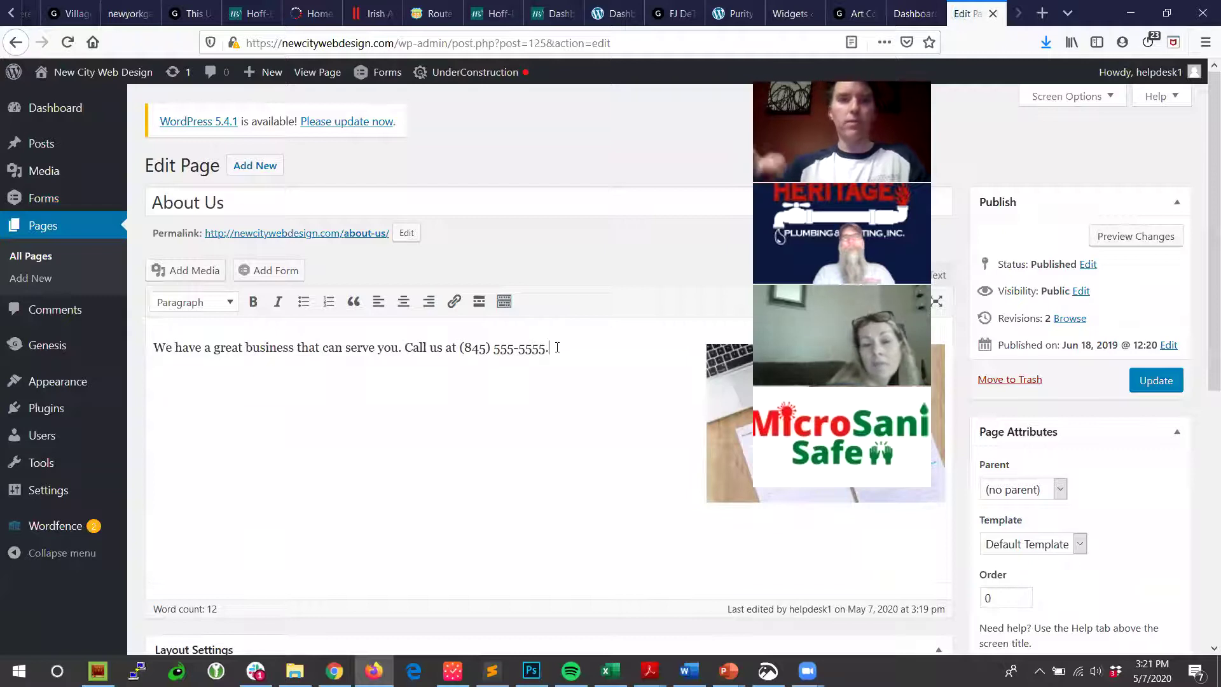
{"action": "left_click", "coordinate": [294, 274]}
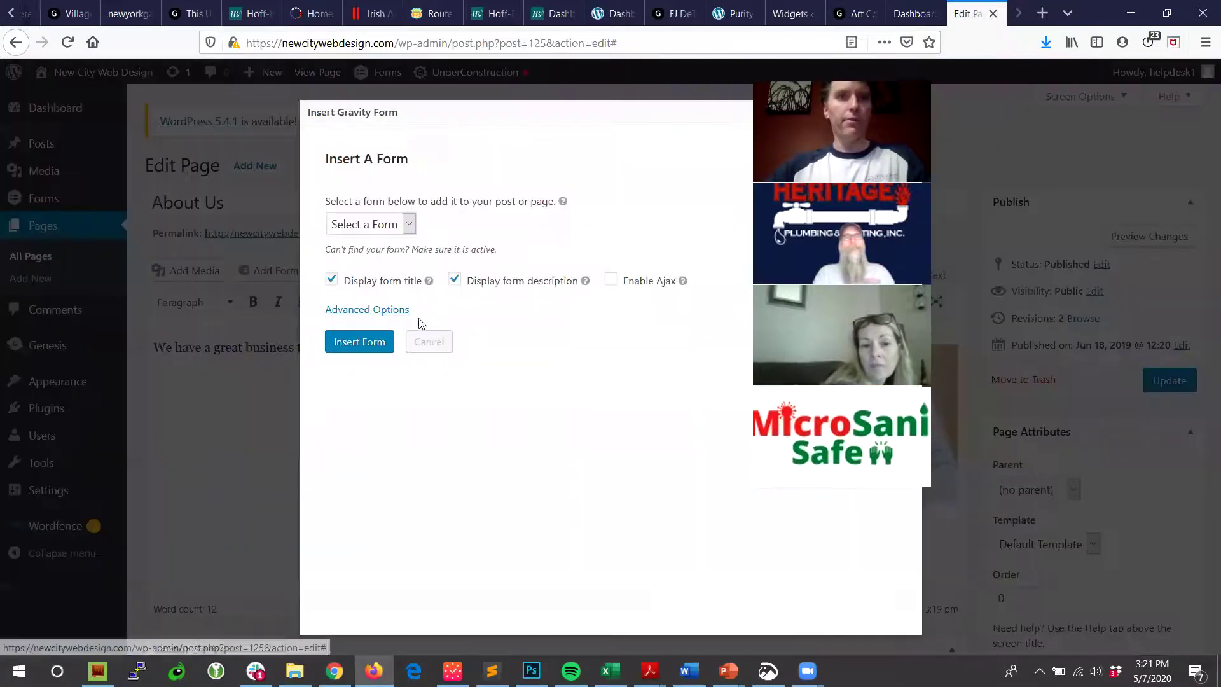
{"action": "left_click", "coordinate": [408, 223]}
{"action": "left_click", "coordinate": [365, 247]}
{"action": "left_click", "coordinate": [356, 344]}
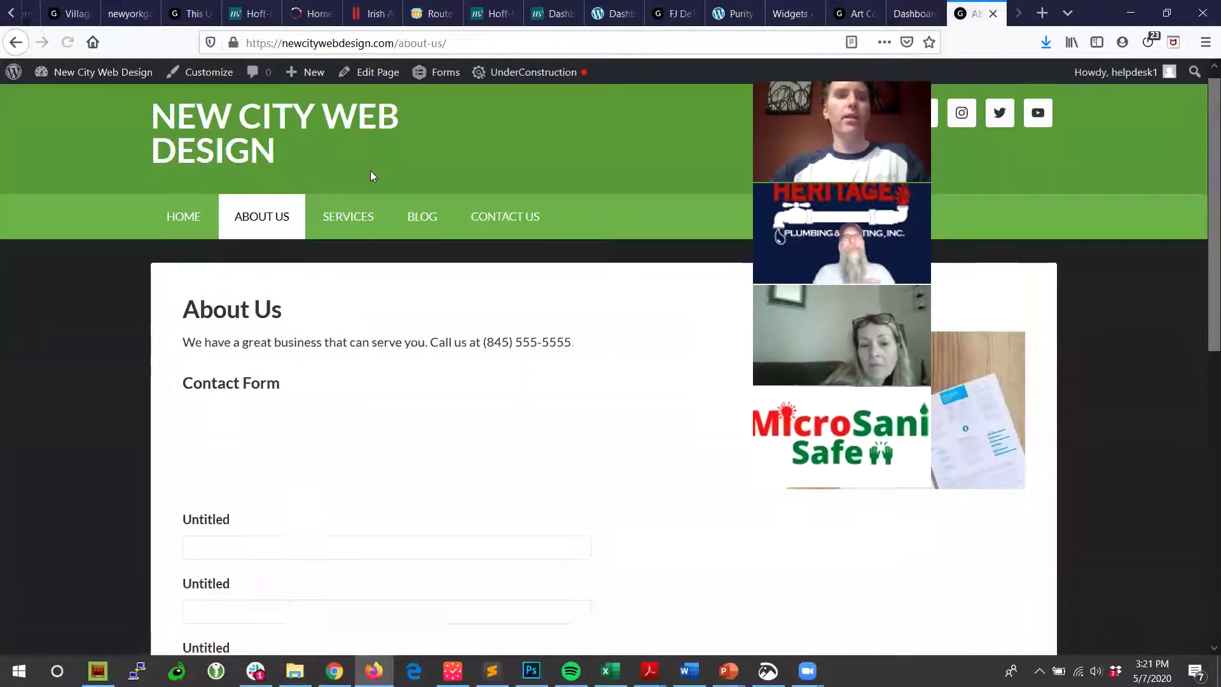
Step: Examine the contact form's fields and submit button on the public About Us page
{"action": "scroll", "coordinate": [284, 390], "scroll_direction": "down", "scroll_amount": 3}
{"action": "left_click", "coordinate": [286, 392]}
{"action": "scroll", "coordinate": [285, 393], "scroll_direction": "down", "scroll_amount": 3}
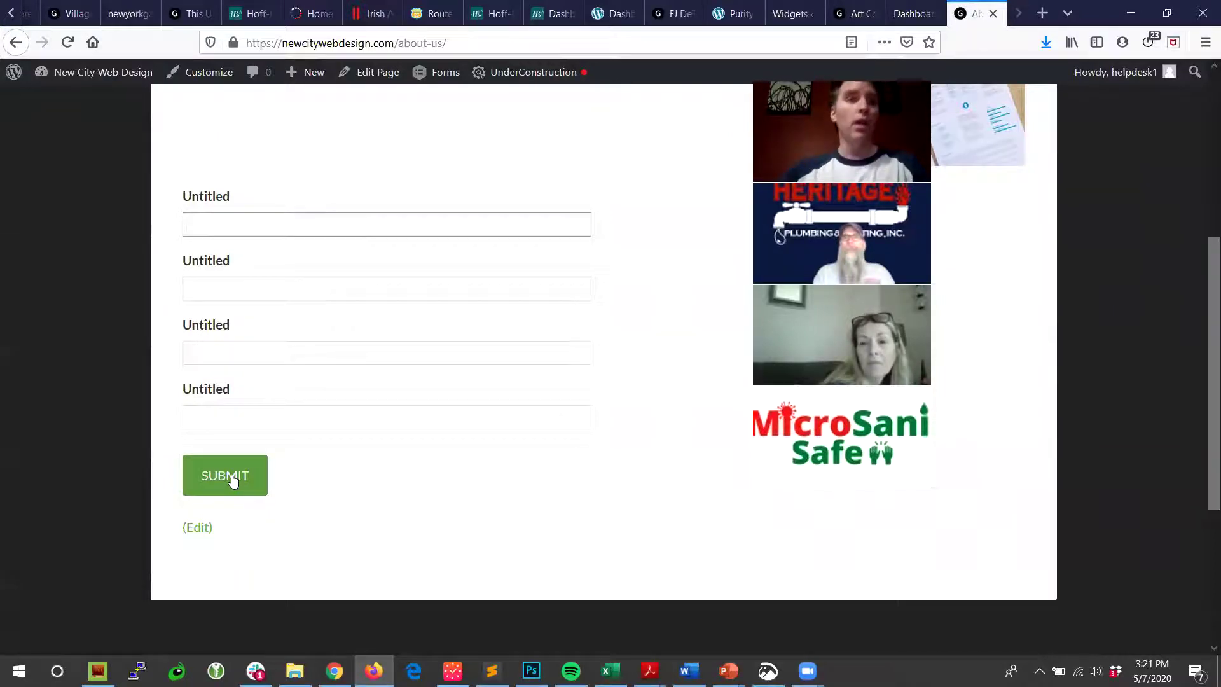
{"action": "scroll", "coordinate": [229, 478], "scroll_direction": "up", "scroll_amount": 5}
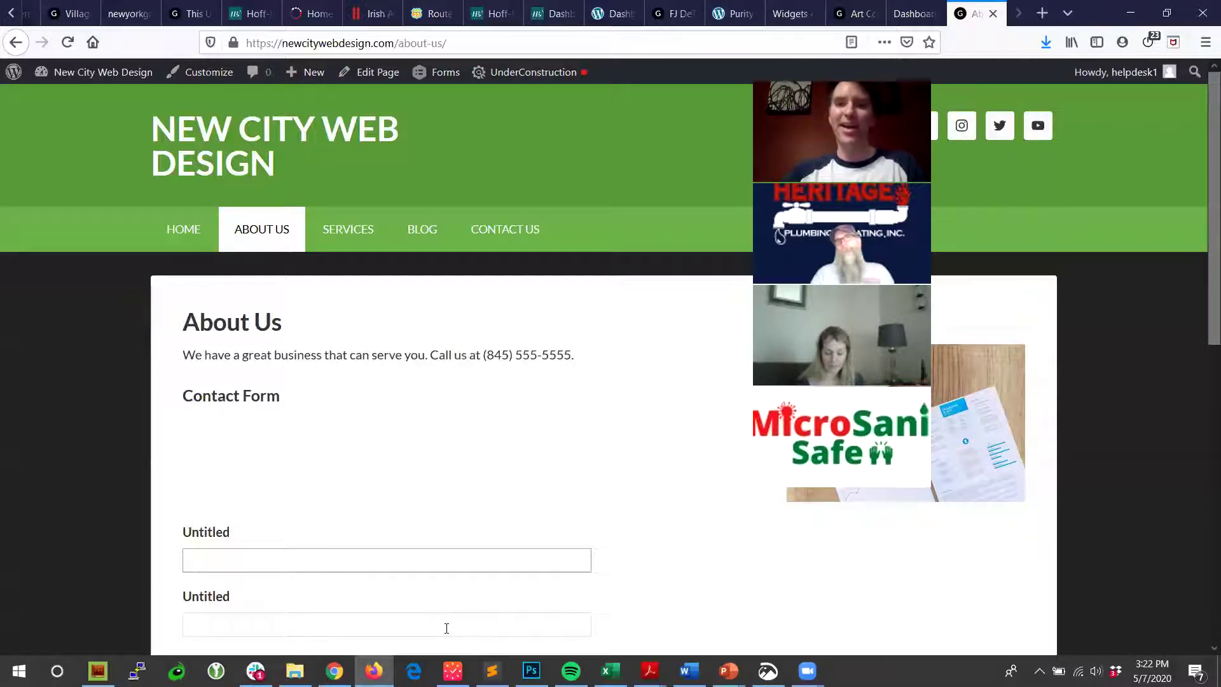
Step: Check the workshop agenda in the sent Gmail message in Chrome, and return to the site's dashboard in Firefox
{"action": "left_click", "coordinate": [334, 671]}
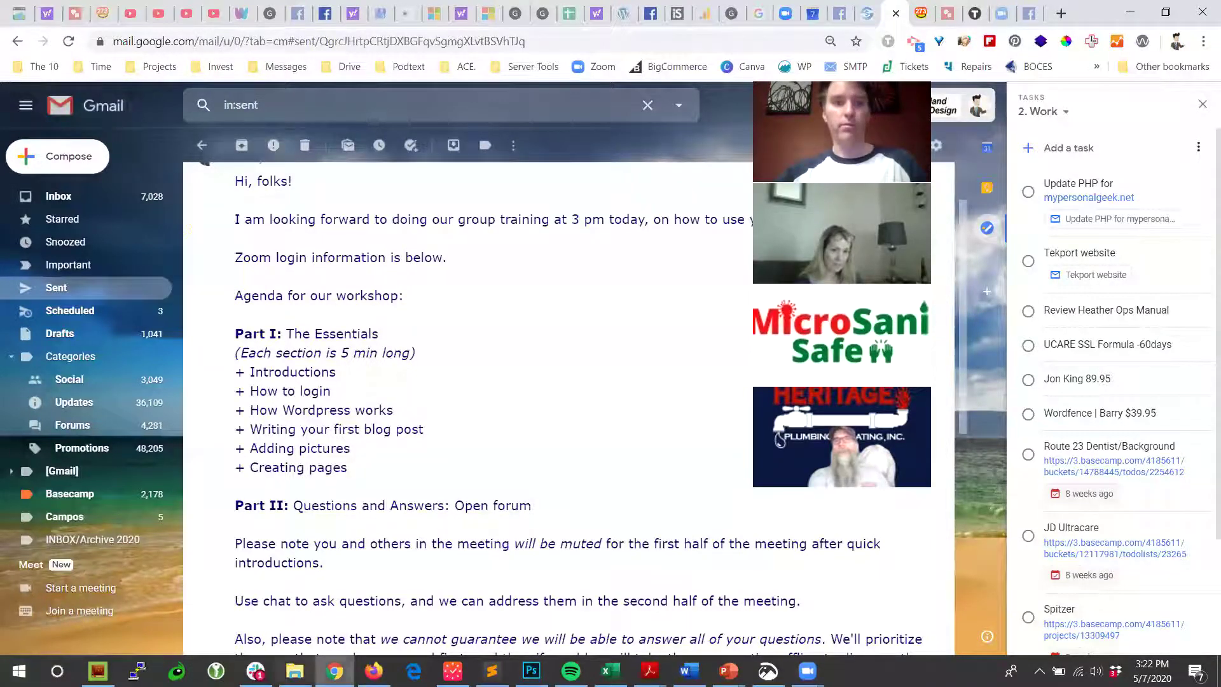
{"action": "left_click", "coordinate": [374, 671]}
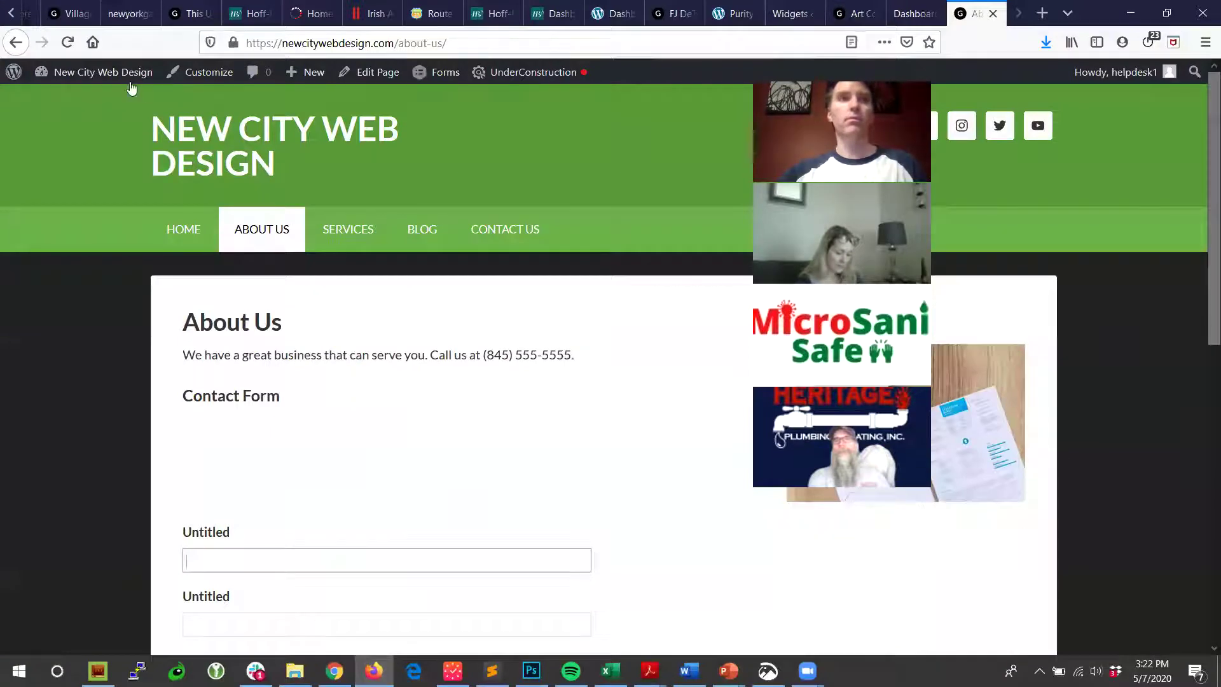
{"action": "mouse_move", "coordinate": [102, 72]}
{"action": "left_click", "coordinate": [80, 100]}
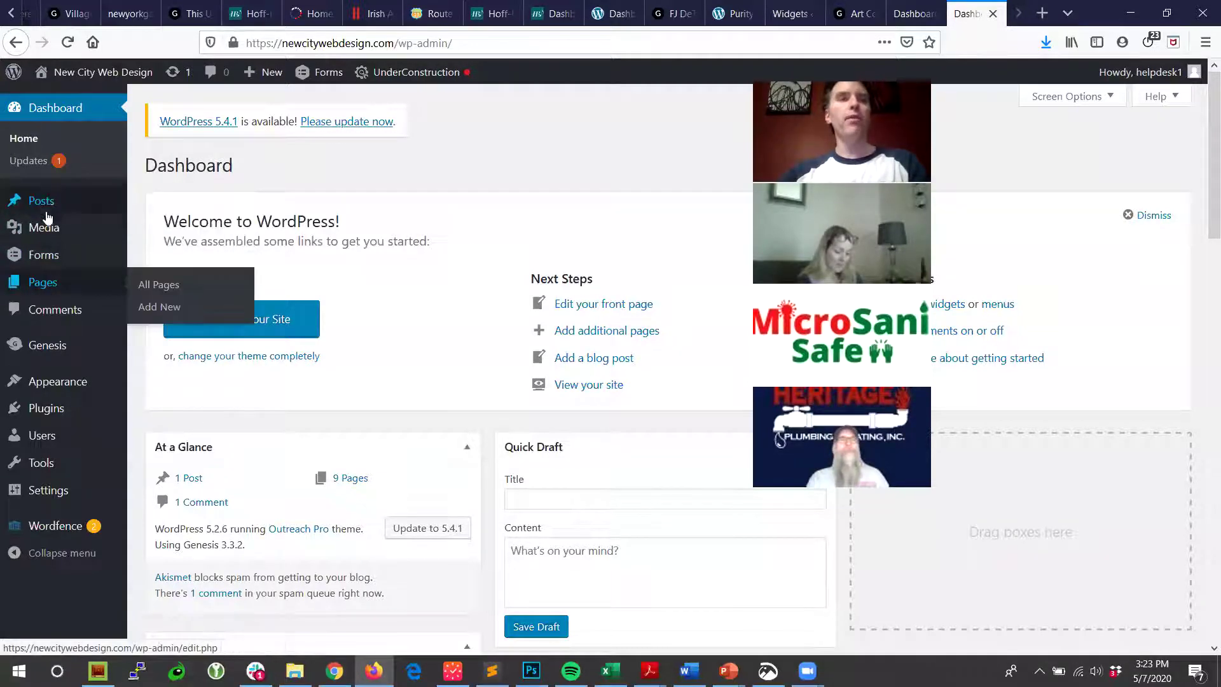
Step: Start a new blog post titled "How to Update Your Website"
{"action": "mouse_move", "coordinate": [46, 206]}
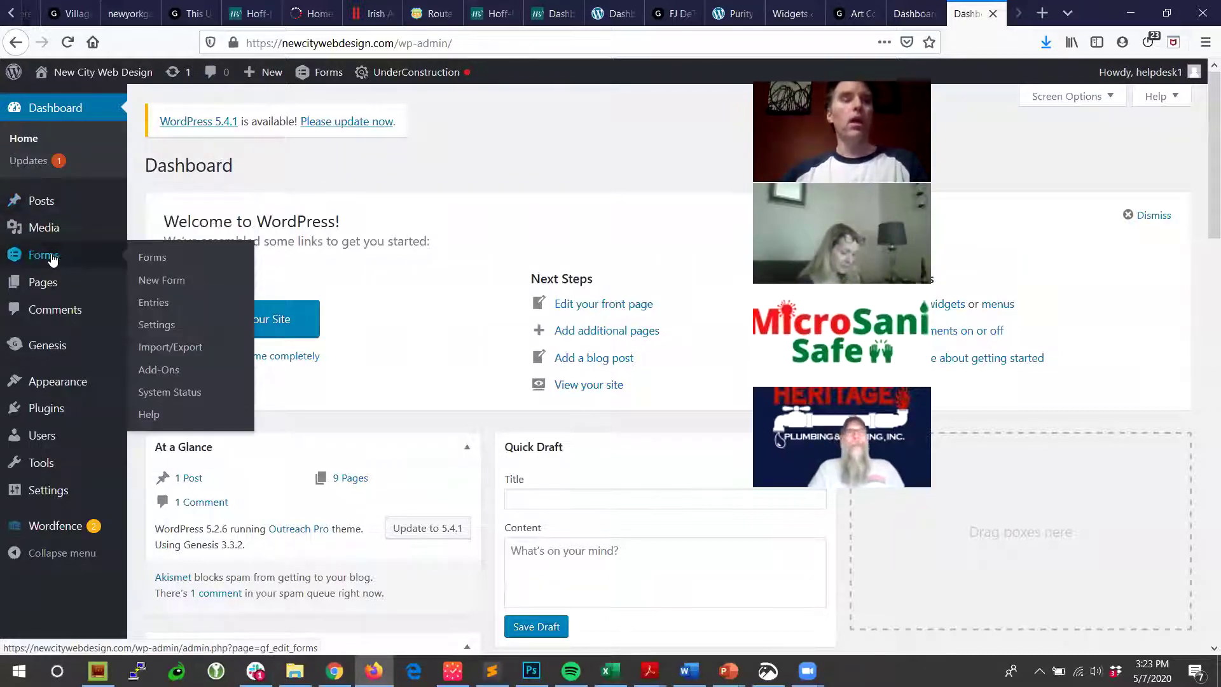
{"action": "mouse_move", "coordinate": [23, 230]}
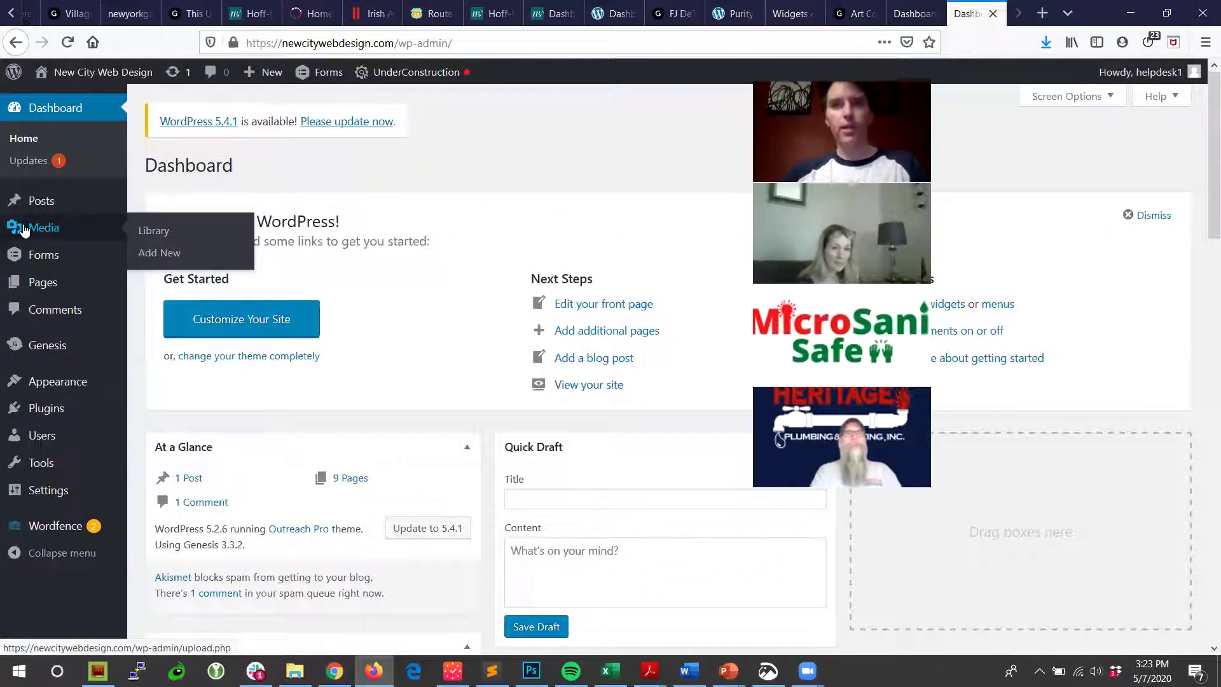
{"action": "mouse_move", "coordinate": [36, 284]}
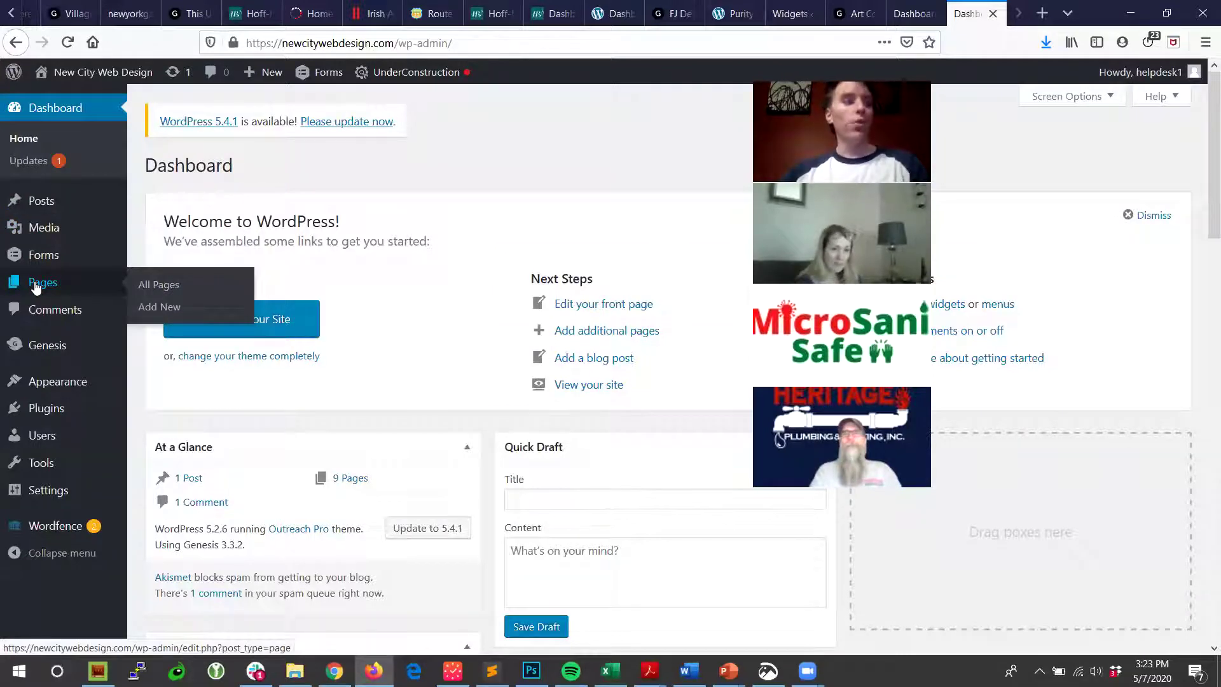
{"action": "left_click", "coordinate": [47, 201]}
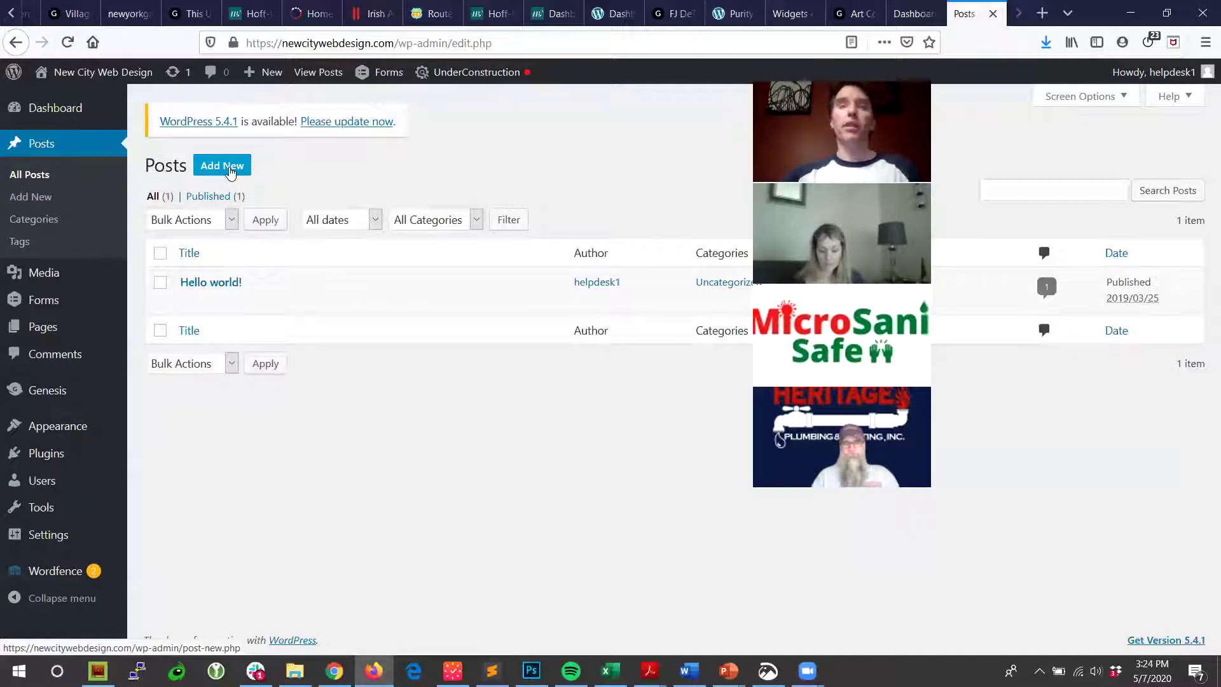
{"action": "left_click", "coordinate": [228, 168]}
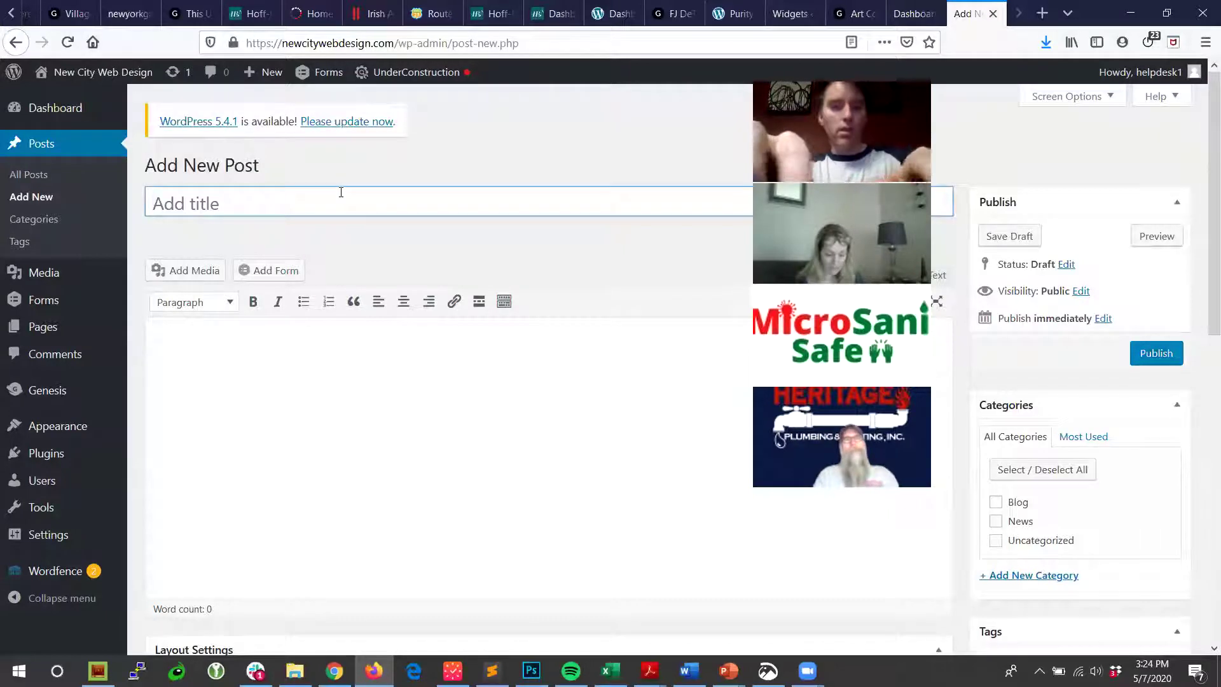
{"action": "type", "text": "How to Update Your Website"}
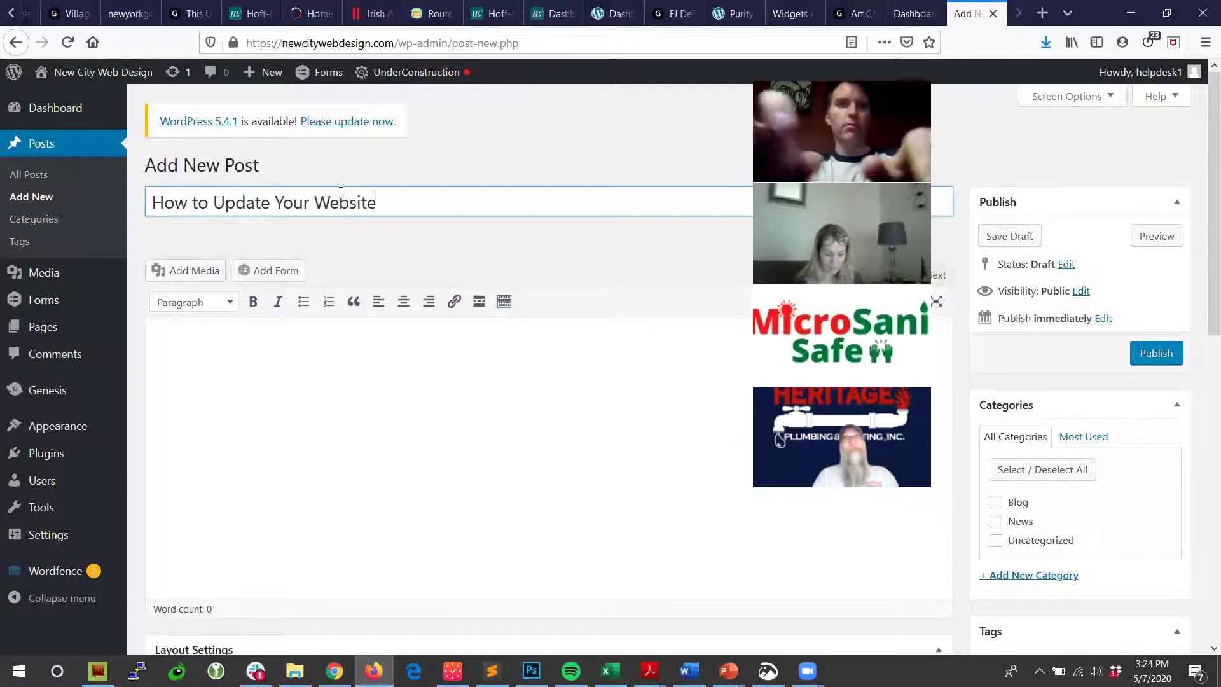
Step: Write the post's opening line "To update your WordPress website blog post:", correcting the spelling of WordPress
{"action": "left_click", "coordinate": [350, 368]}
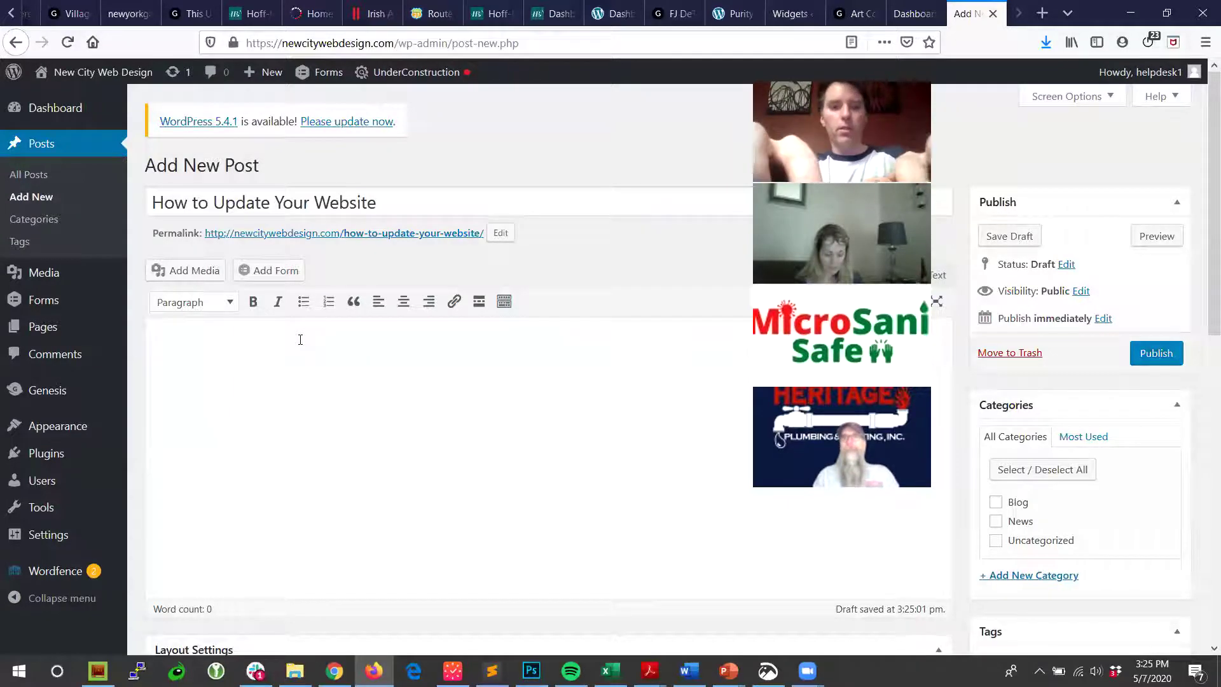
{"action": "type", "text": "To "}
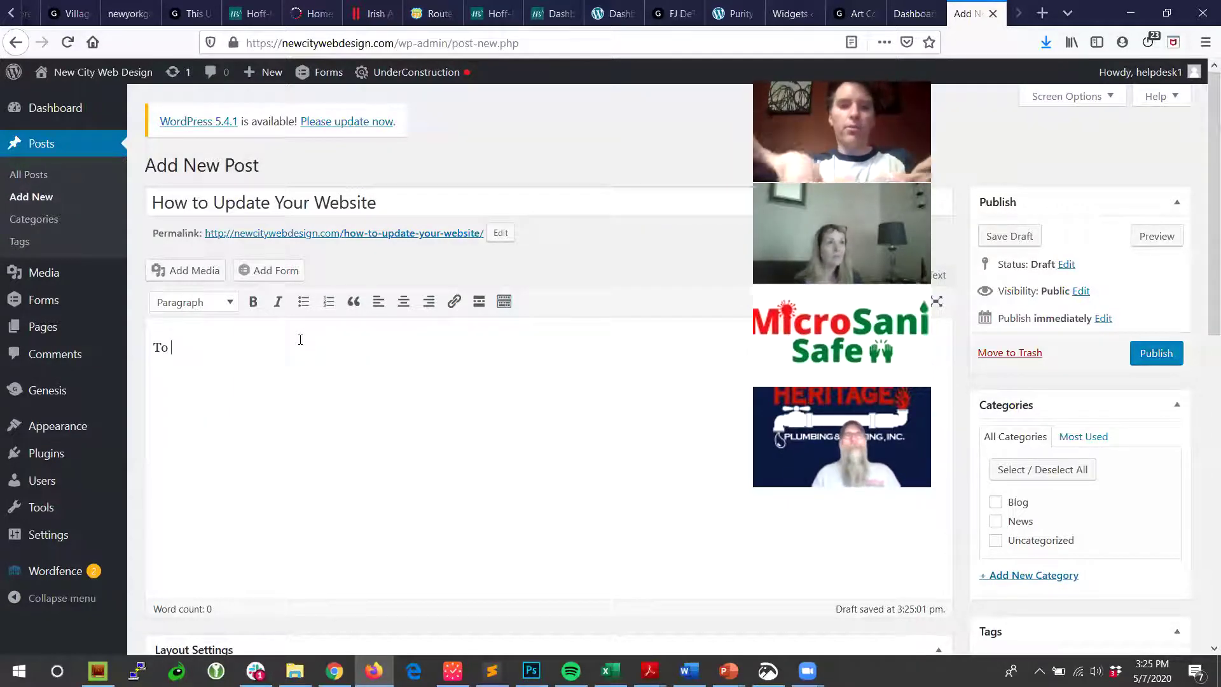
{"action": "type", "text": "update your "}
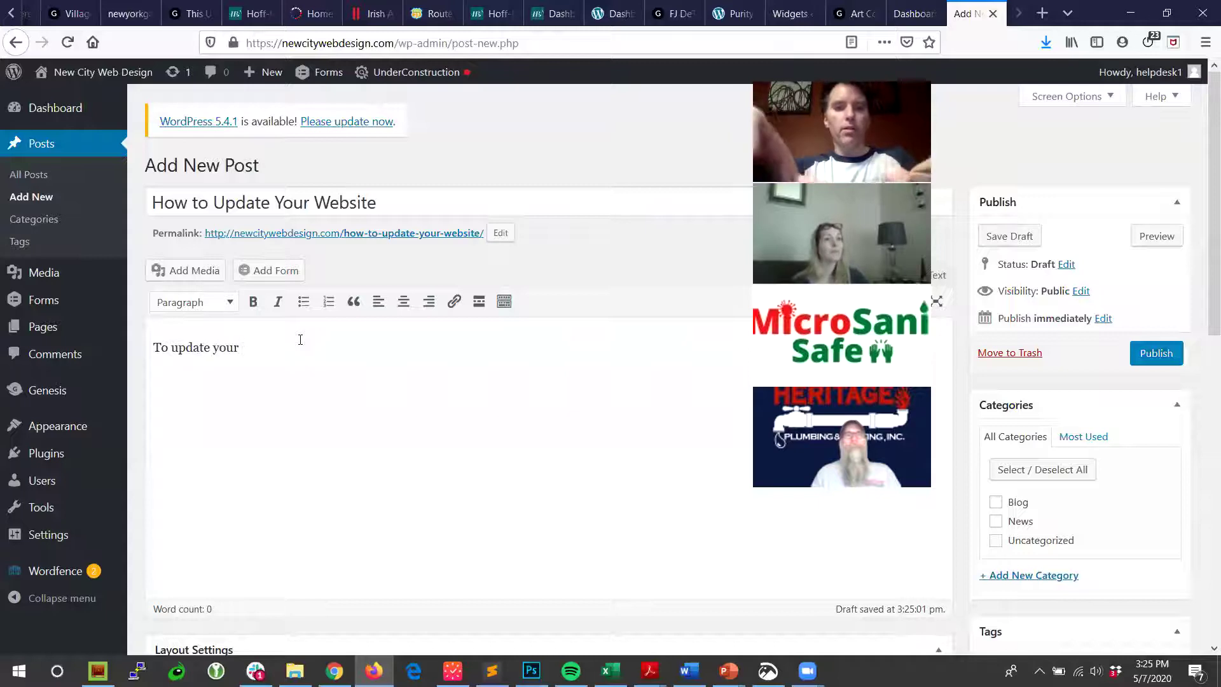
{"action": "type", "text": "Wordpress website"}
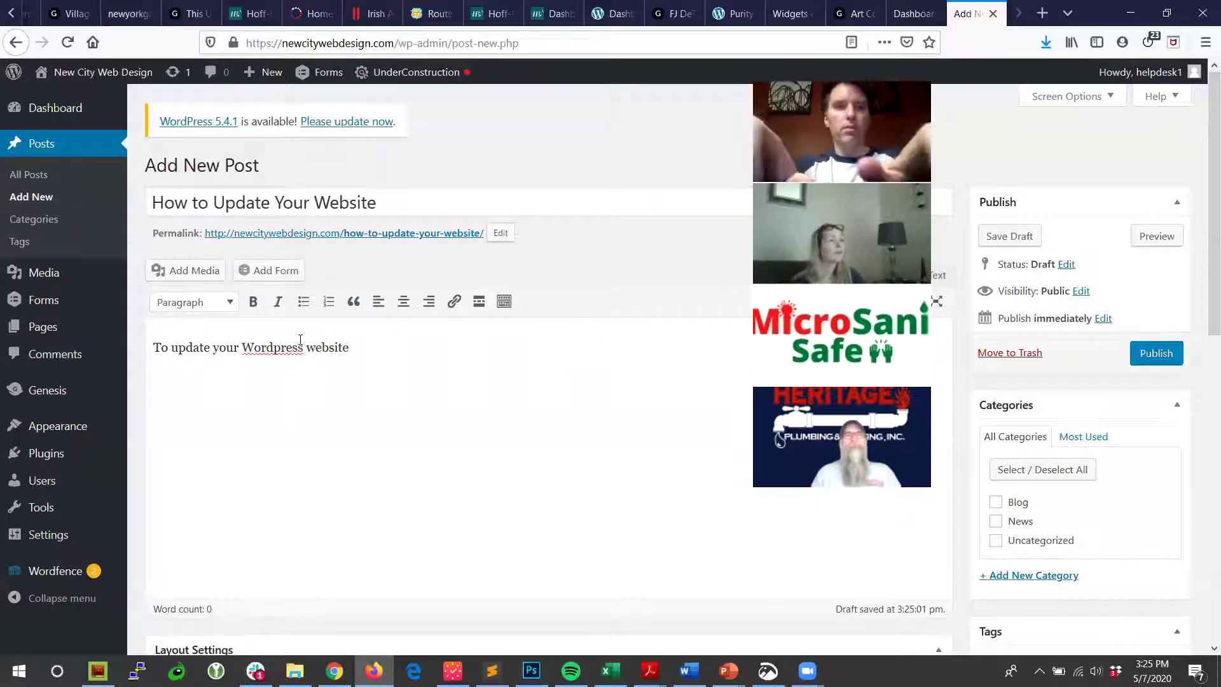
{"action": "type", "text": " blog p"}
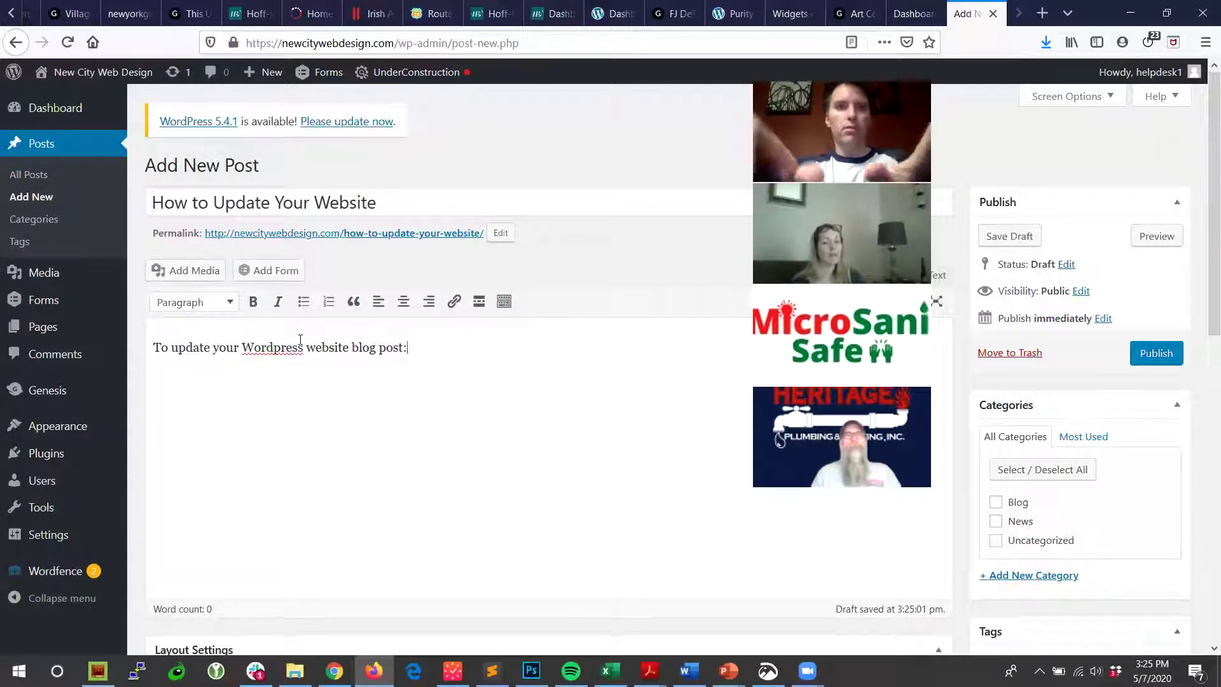
{"action": "type", "text": "ost:"}
{"action": "key", "text": "Return"}
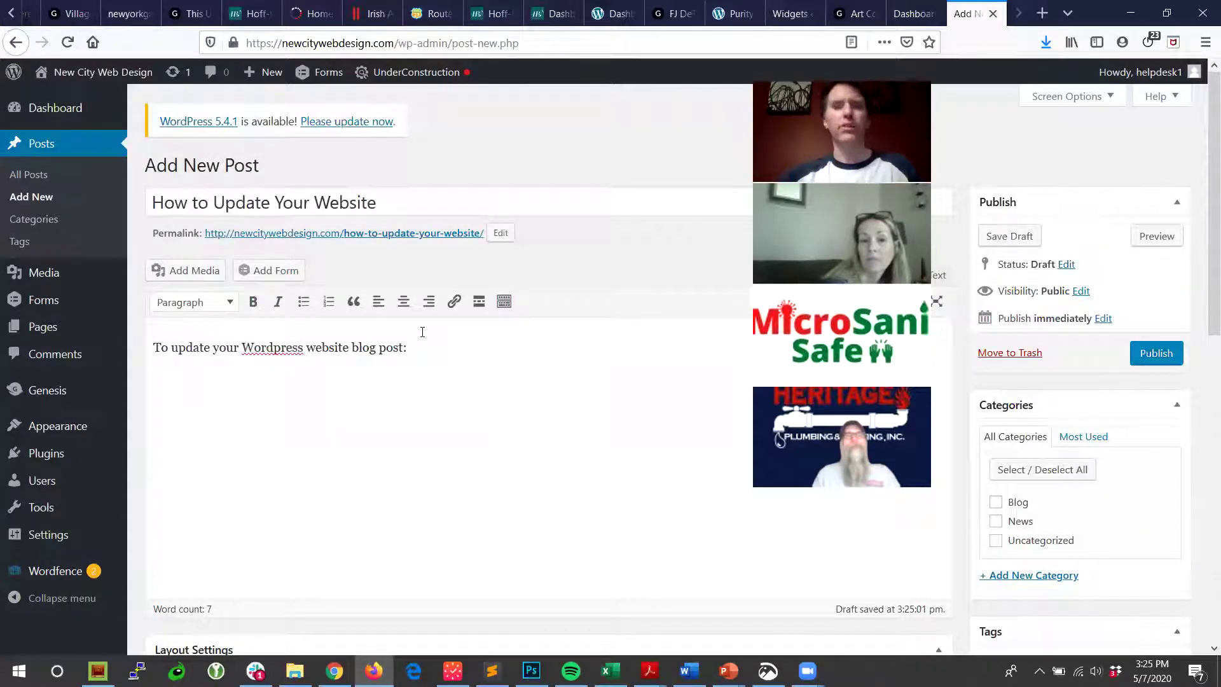
{"action": "right_click", "coordinate": [260, 347]}
{"action": "left_click", "coordinate": [272, 357]}
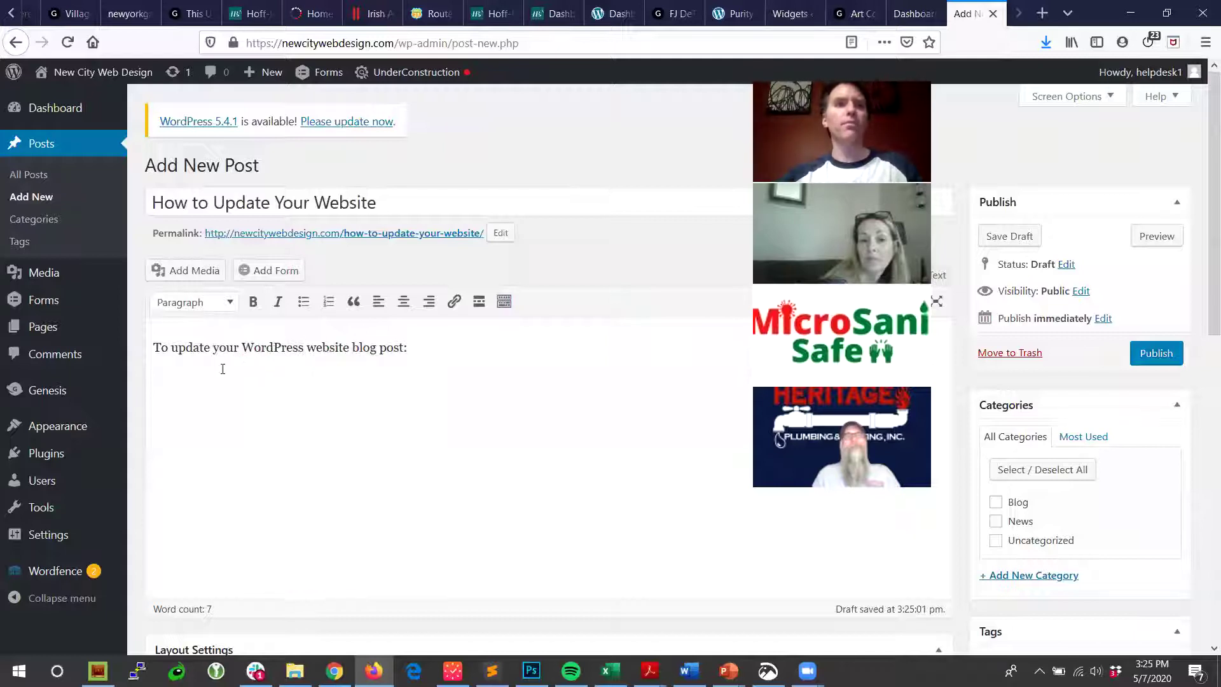
Step: Start a bulleted list below the opening line with the items "Log in" and "Click on [Posts] on left"
{"action": "left_click", "coordinate": [304, 306]}
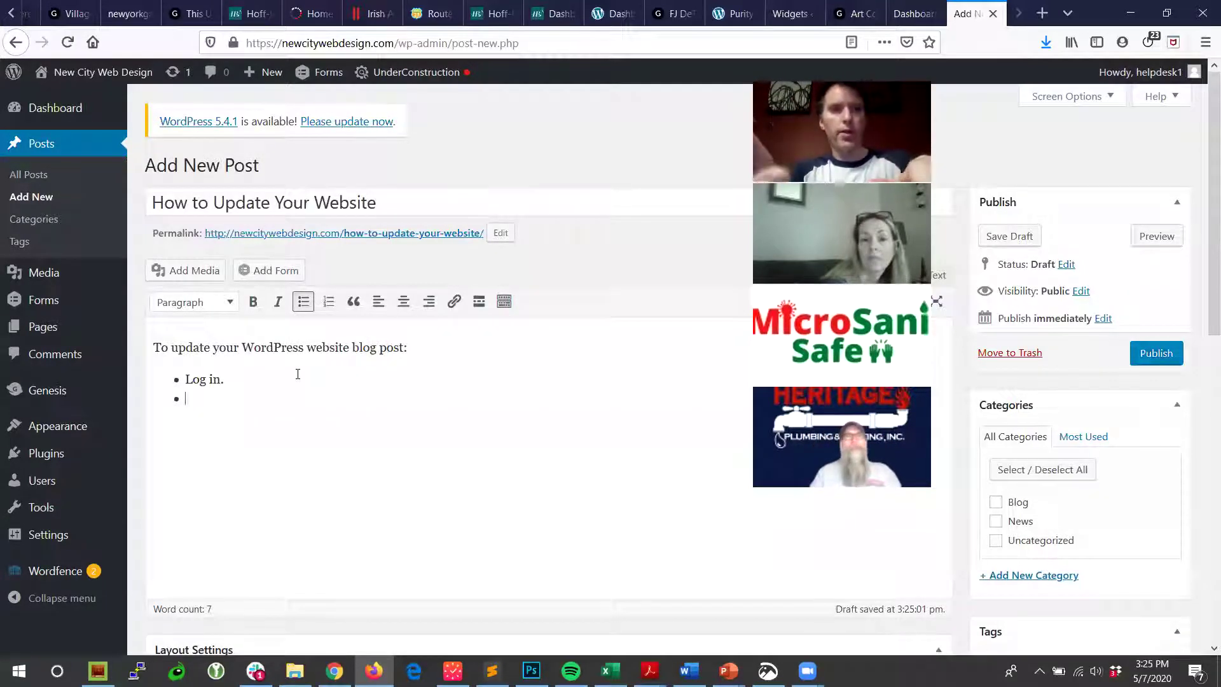
{"action": "type", "text": "Clike o"}
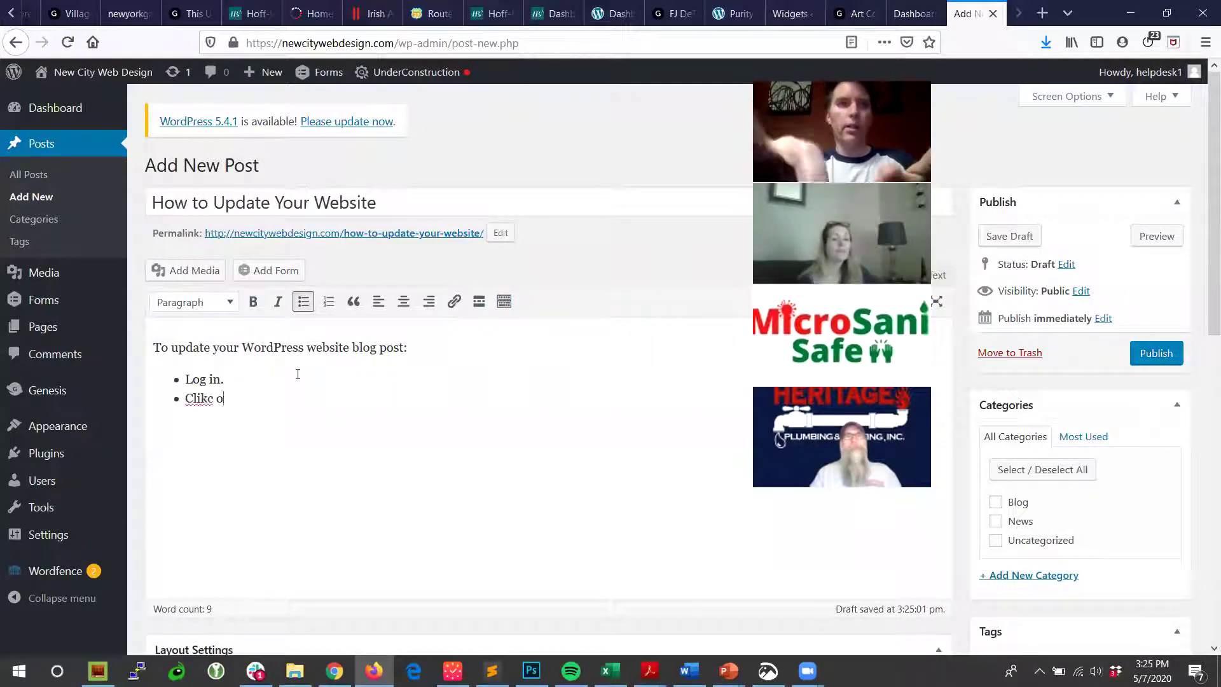
{"action": "key", "text": "BackSpace"}
{"action": "key", "text": "BackSpace"}
{"action": "key", "text": "BackSpace"}
{"action": "key", "text": "BackSpace"}
{"action": "type", "text": "ck on [Po"}
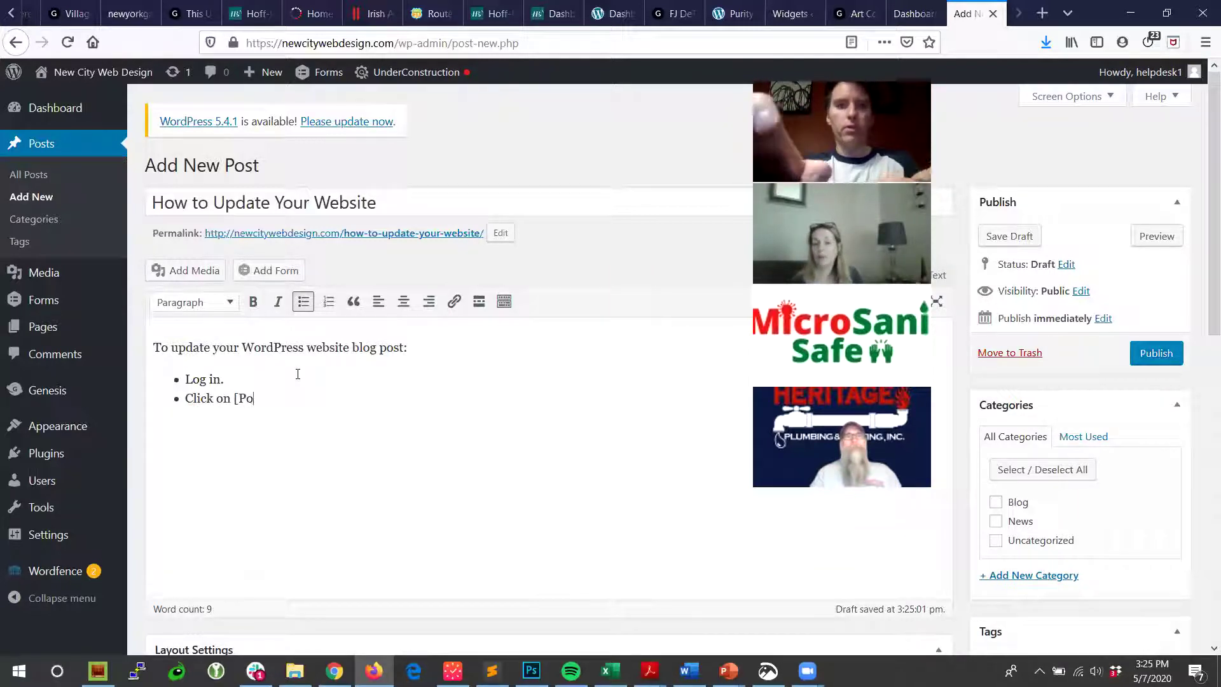
{"action": "type", "text": "sts] on left"}
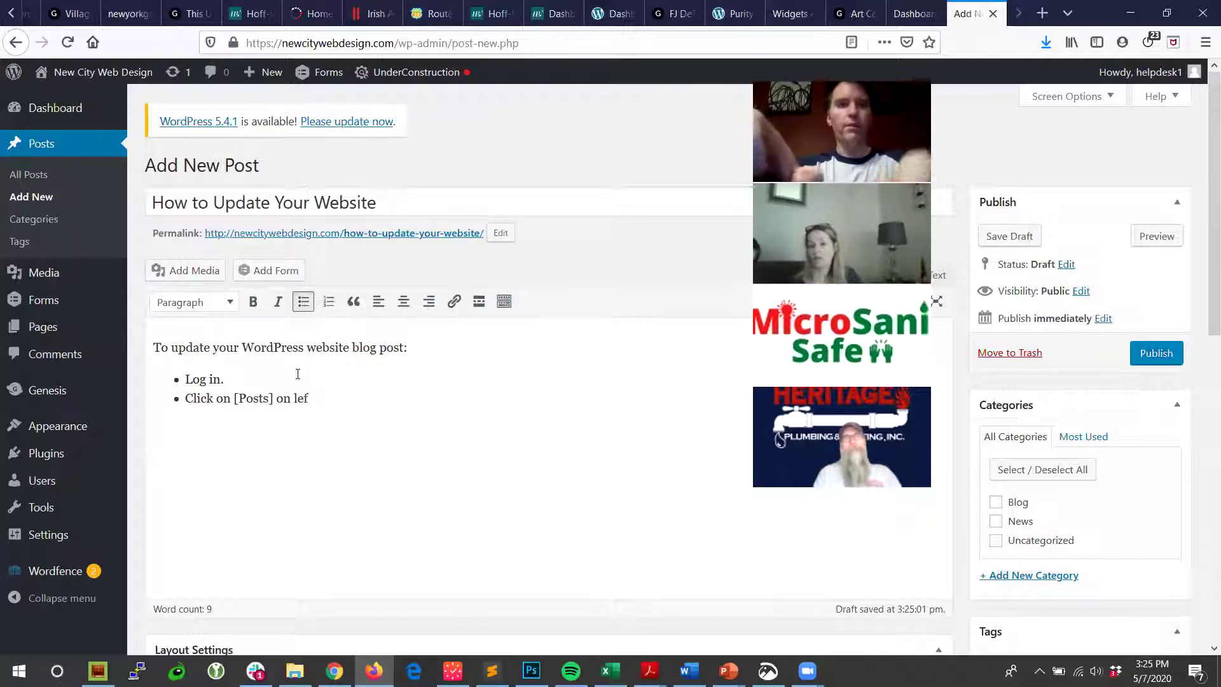
{"action": "key", "text": "Return"}
{"action": "left_click", "coordinate": [297, 374]}
{"action": "key", "text": "BackSpace"}
{"action": "key", "text": "Down"}
{"action": "key", "text": "Down"}
Step: Add the bullet items "Click on [Add New]", "Write a title" and "Write a description" to the list
{"action": "type", "text": "C"}
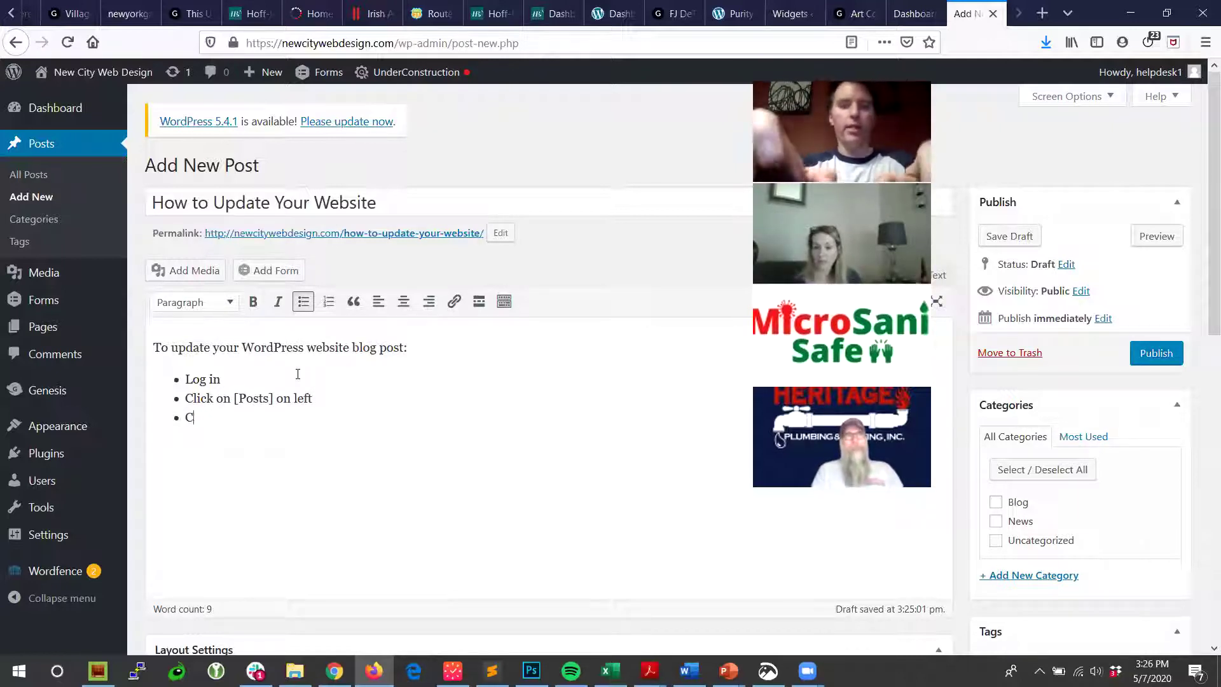
{"action": "type", "text": "lick on [Add New] W"}
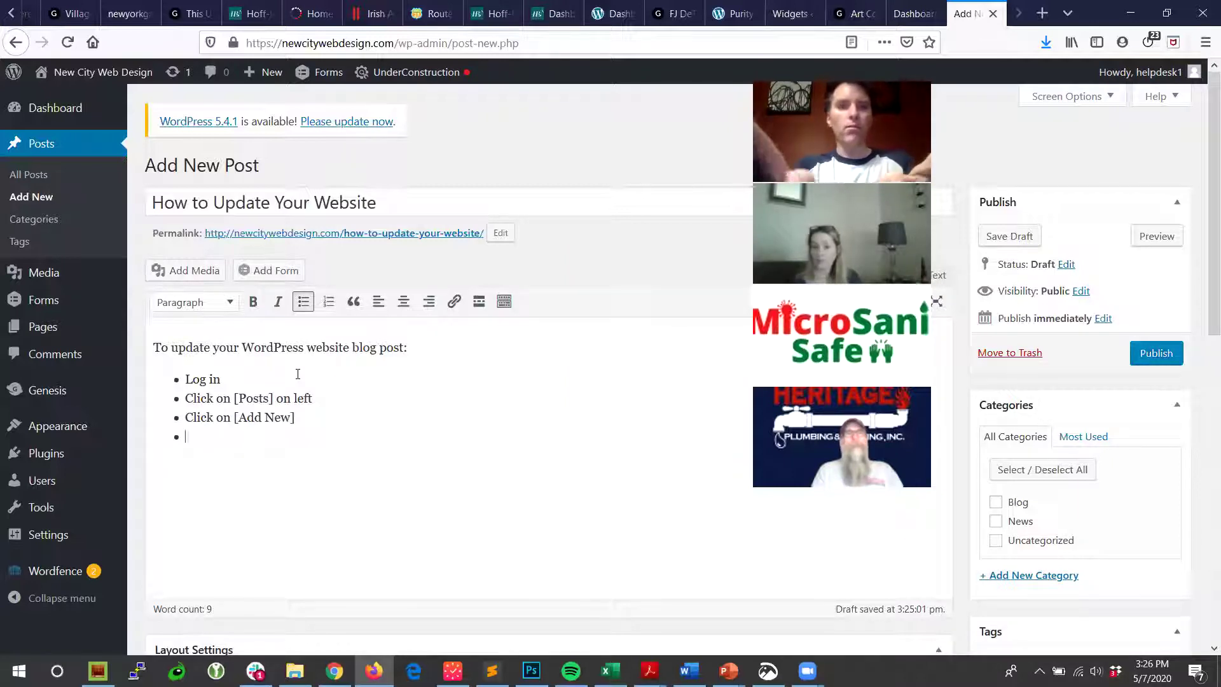
{"action": "type", "text": "rite a title"}
{"action": "key", "text": "Return"}
{"action": "type", "text": "Write"}
{"action": "key", "text": "BackSpace"}
{"action": "key", "text": "BackSpace"}
{"action": "key", "text": "BackSpace"}
{"action": "type", "text": "rite a de"}
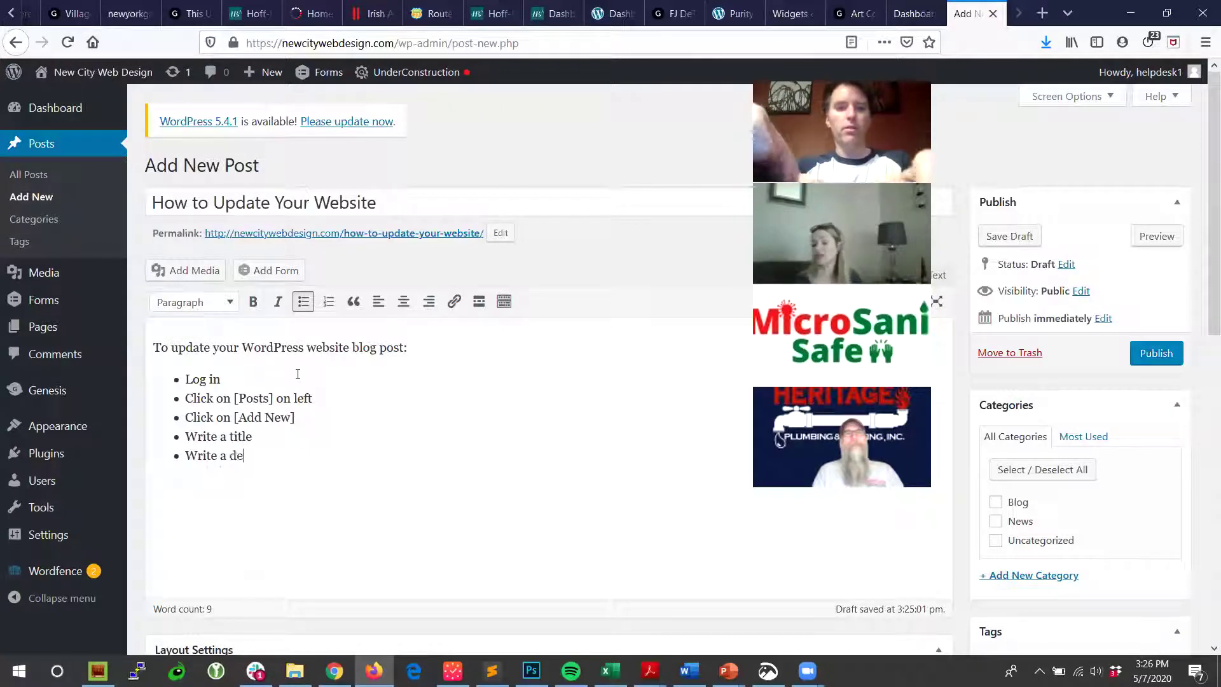
{"action": "type", "text": "cription"}
{"action": "key", "text": "BackSpace"}
{"action": "key", "text": "BackSpace"}
{"action": "key", "text": "BackSpace"}
{"action": "key", "text": "BackSpace"}
{"action": "key", "text": "BackSpace"}
{"action": "key", "text": "BackSpace"}
{"action": "key", "text": "BackSpace"}
{"action": "key", "text": "BackSpace"}
{"action": "type", "text": "scription"}
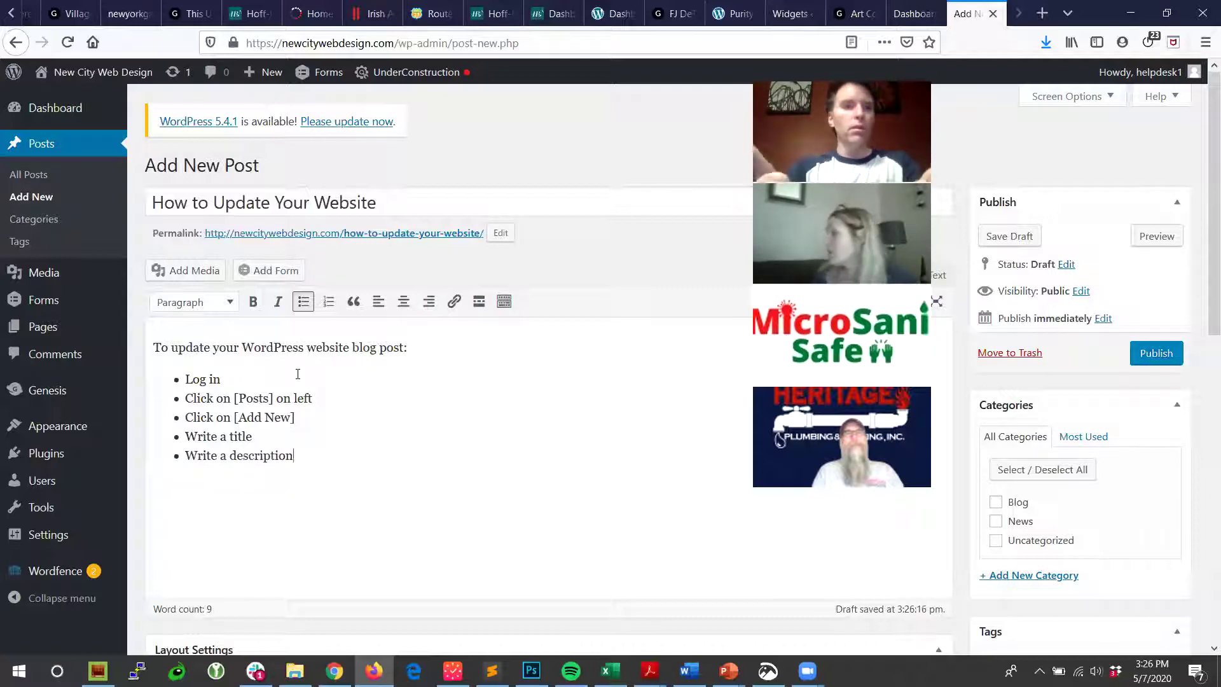
Step: Add the bullet item "Add an image", start another empty bullet and publish the post
{"action": "key", "text": "Return"}
{"action": "type", "text": "A"}
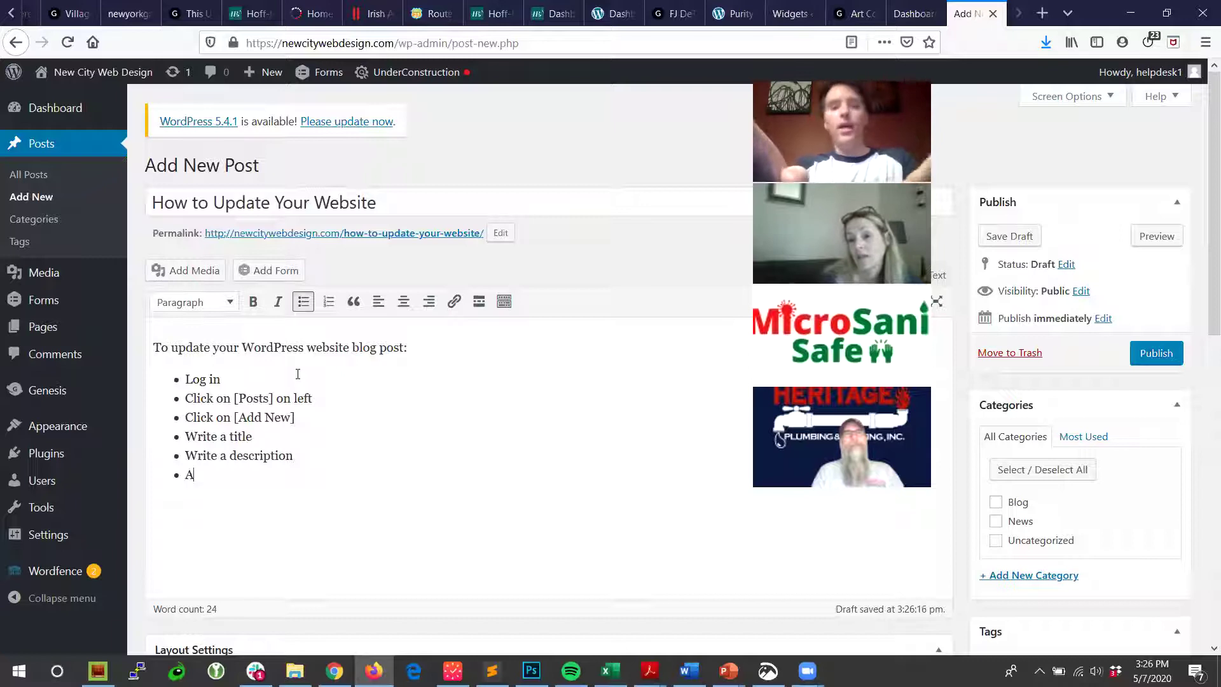
{"action": "type", "text": "dd an image"}
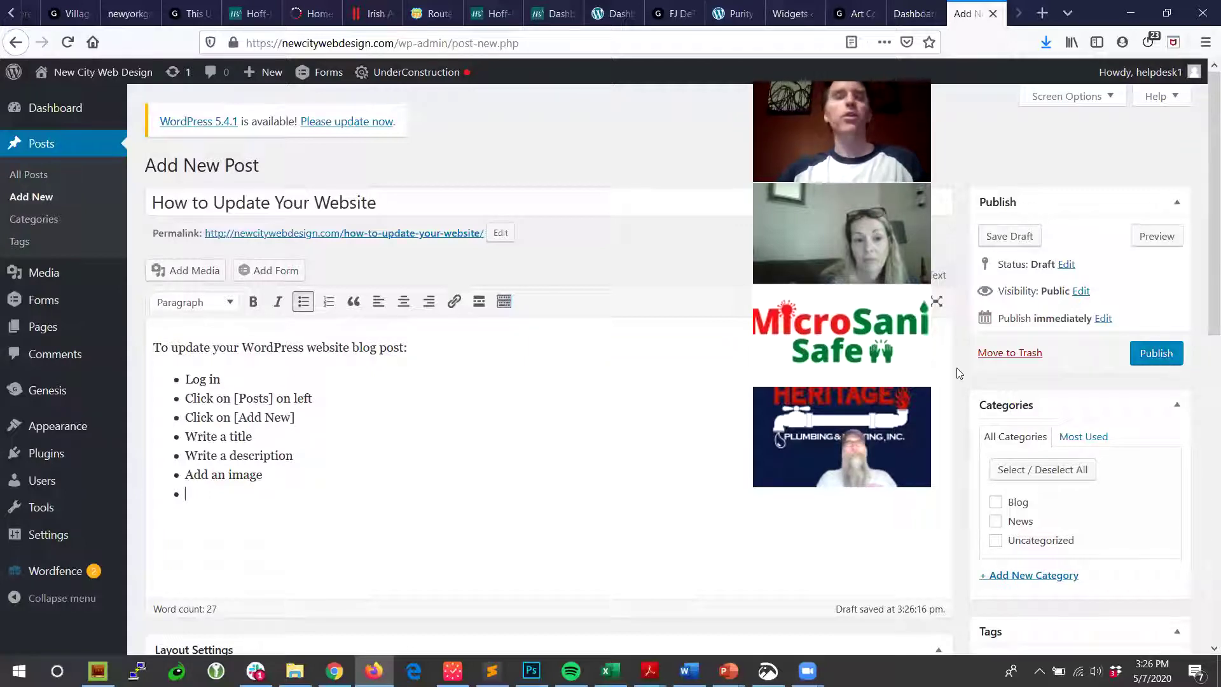
{"action": "left_click", "coordinate": [1158, 357]}
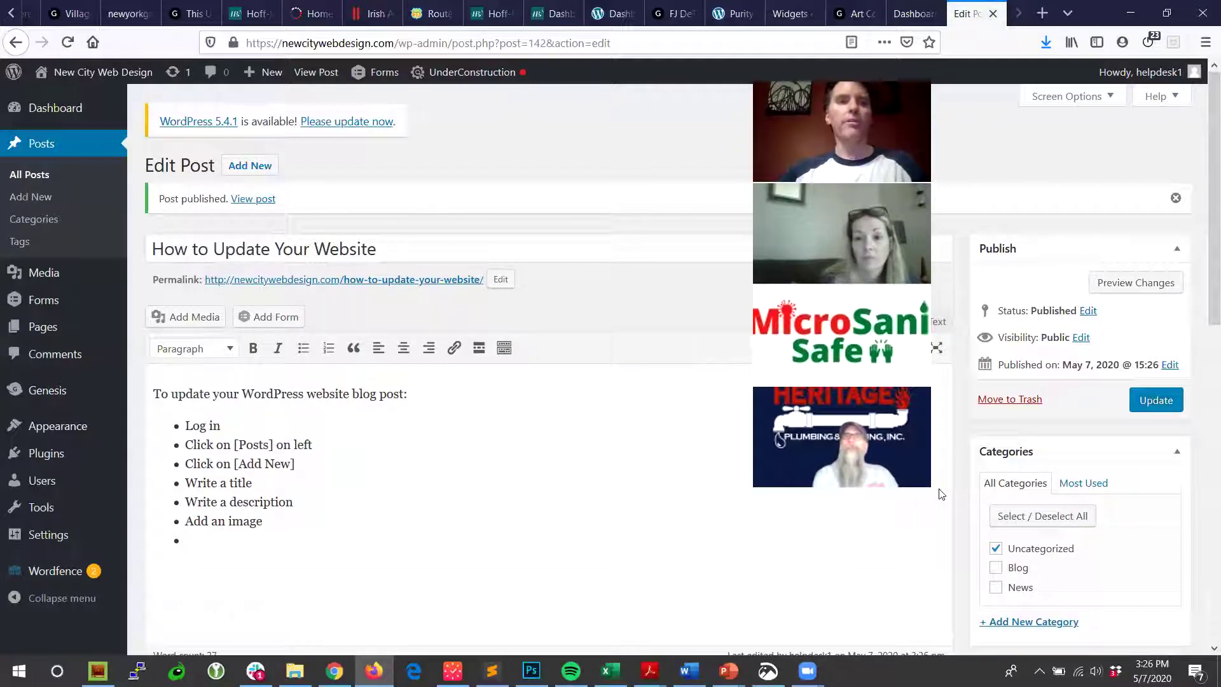
Step: Fill the last empty bullet with "[Publish]" and update the post
{"action": "left_click", "coordinate": [250, 534]}
{"action": "type", "text": "[O"}
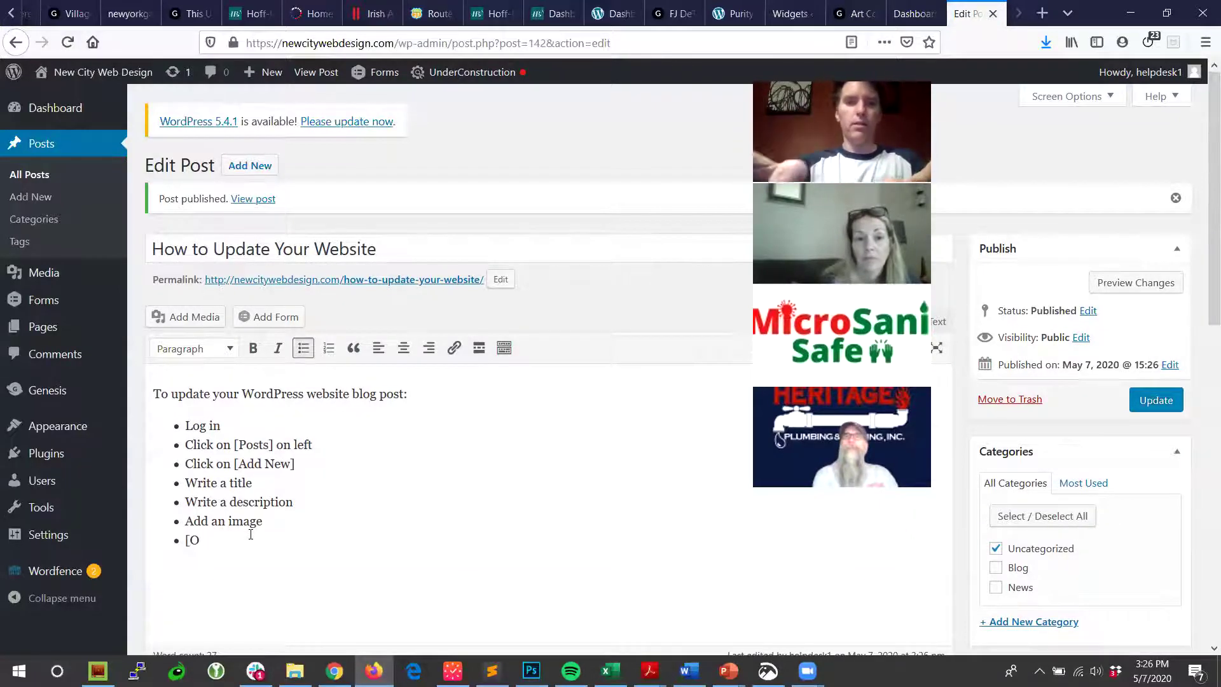
{"action": "type", "text": "Publis"}
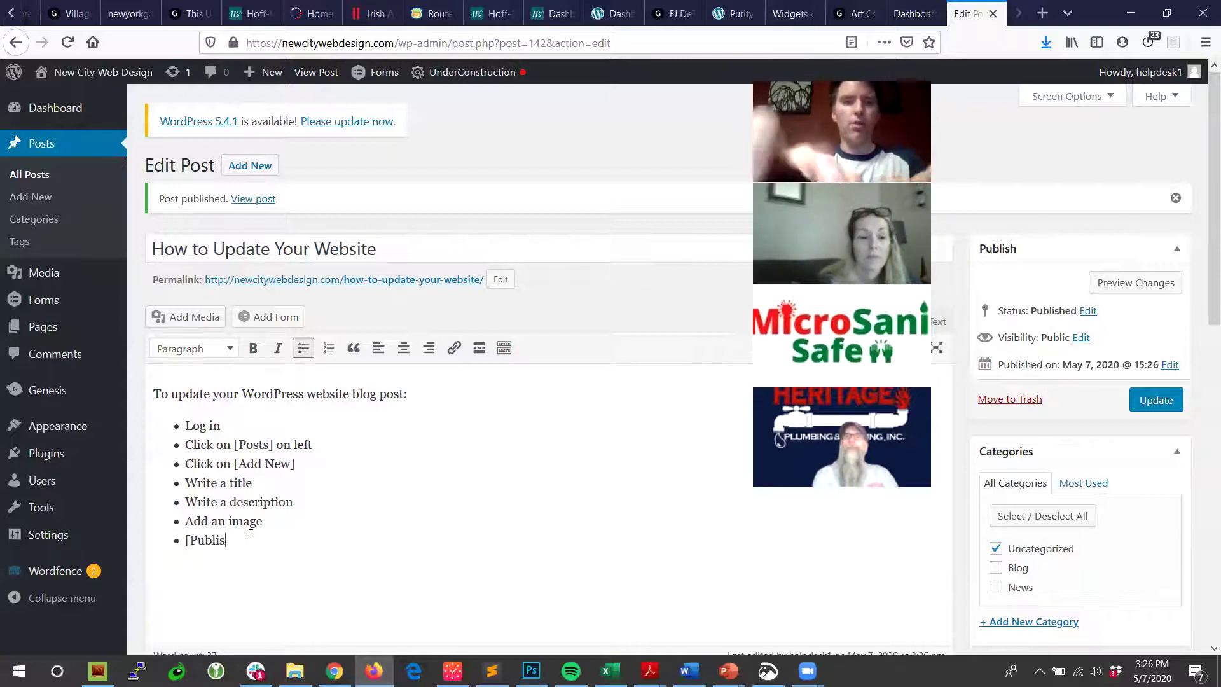
{"action": "type", "text": "h]"}
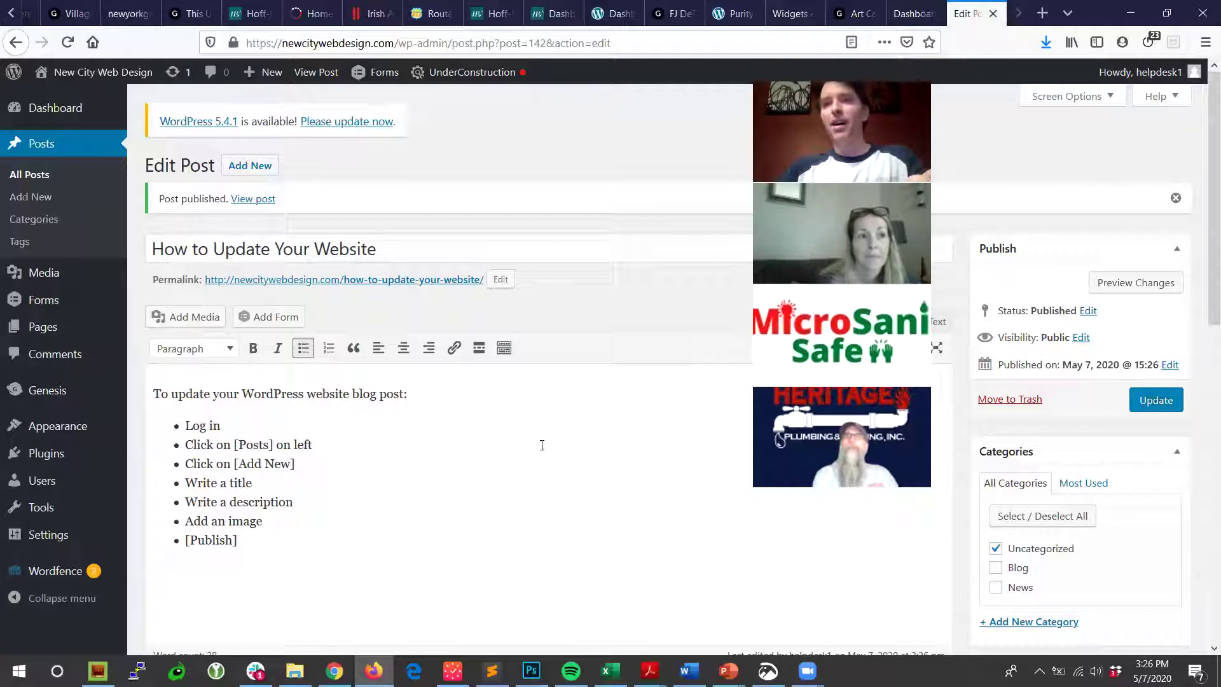
{"action": "left_click", "coordinate": [1155, 413]}
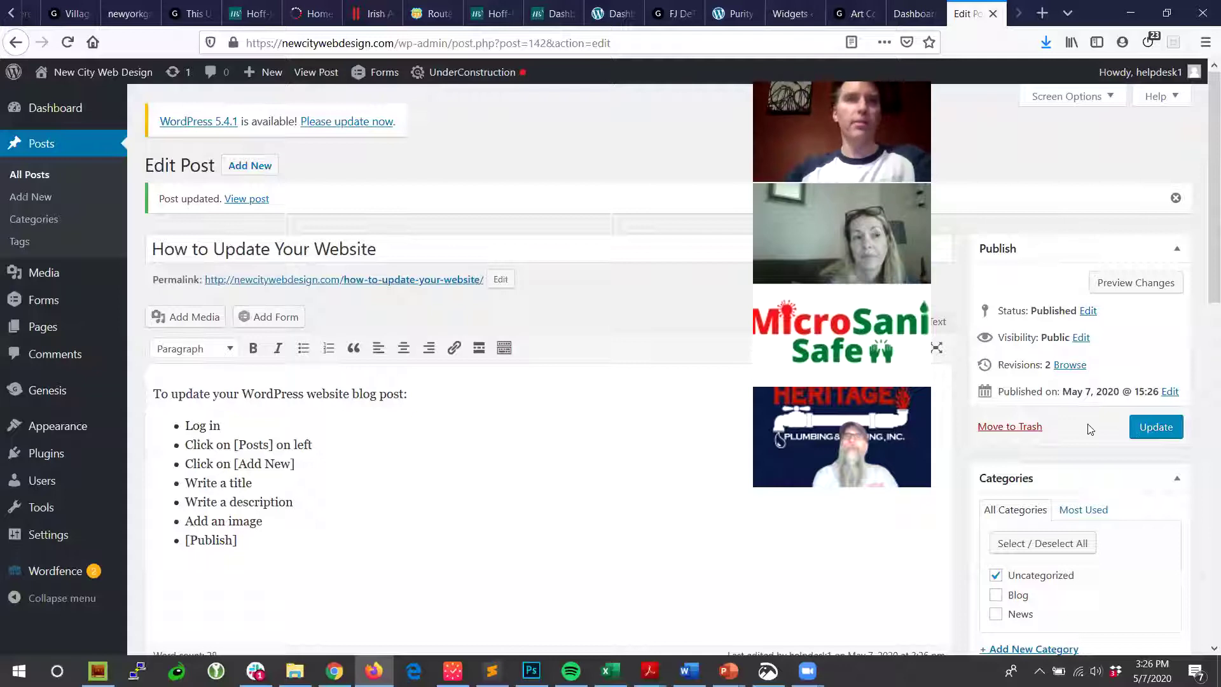
Step: View the published post on the site and examine its title, date and author line, opening line and bulleted steps
{"action": "left_click", "coordinate": [301, 75]}
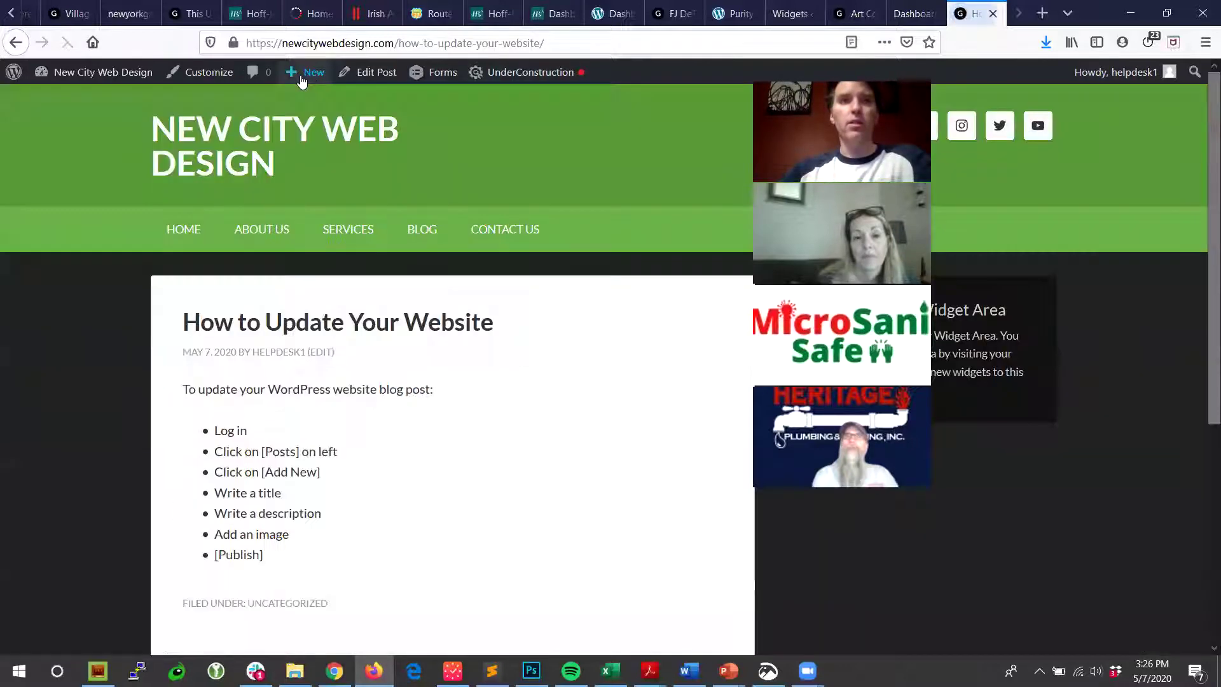
{"action": "left_click", "coordinate": [301, 73]}
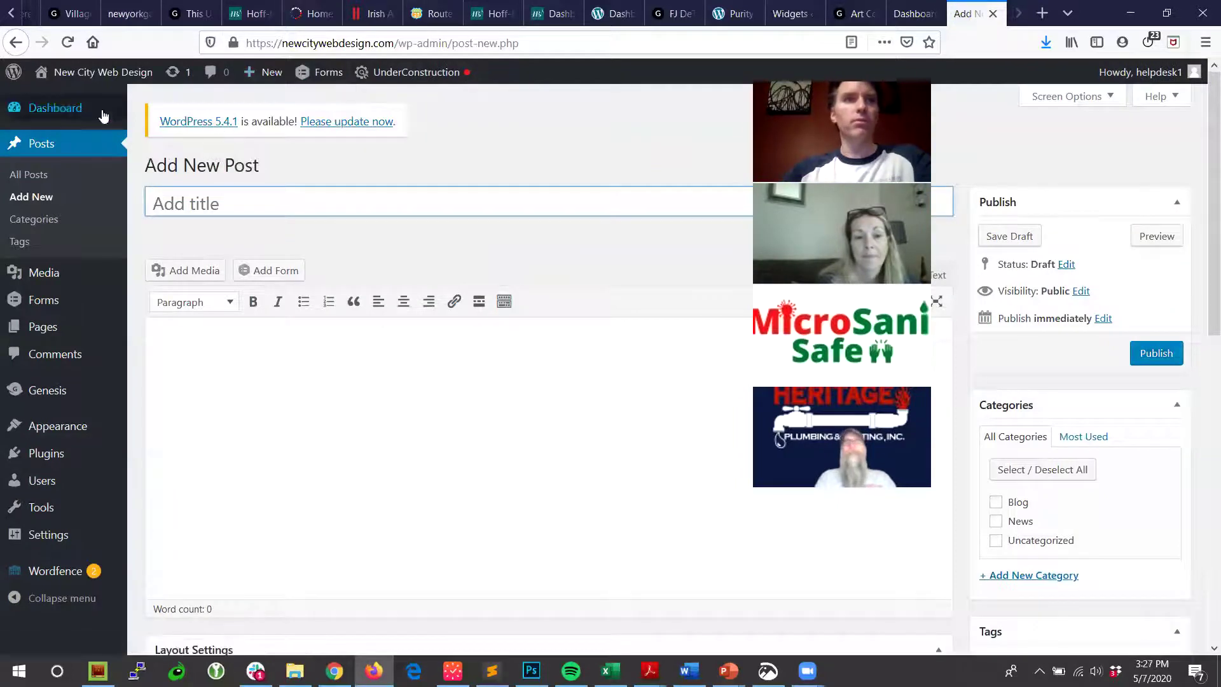
{"action": "left_click", "coordinate": [17, 44]}
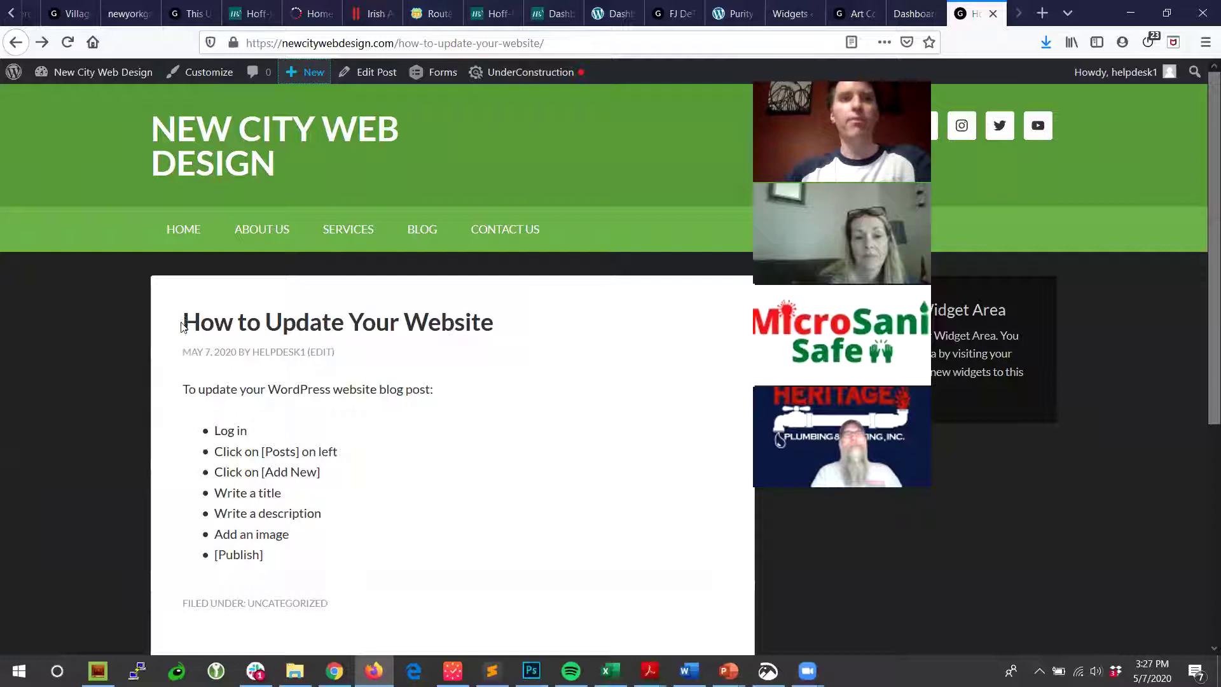
{"action": "left_click_drag", "start_coordinate": [184, 326], "coordinate": [586, 327]}
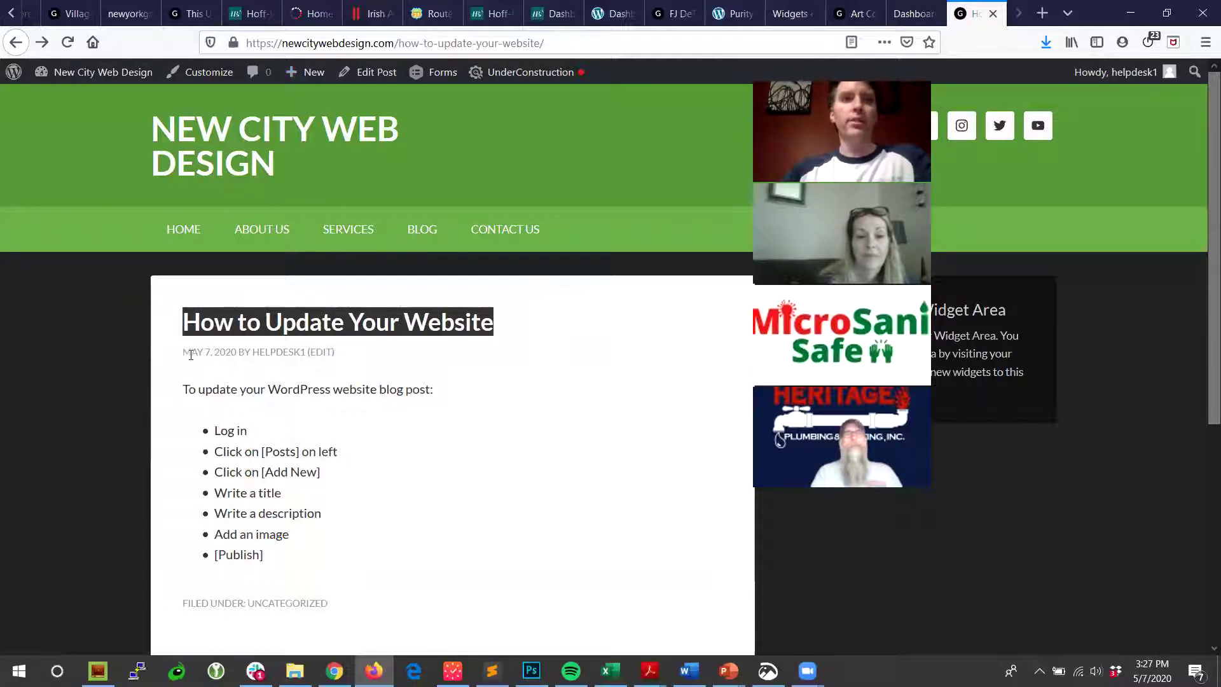
{"action": "left_click_drag", "start_coordinate": [183, 353], "coordinate": [393, 364]}
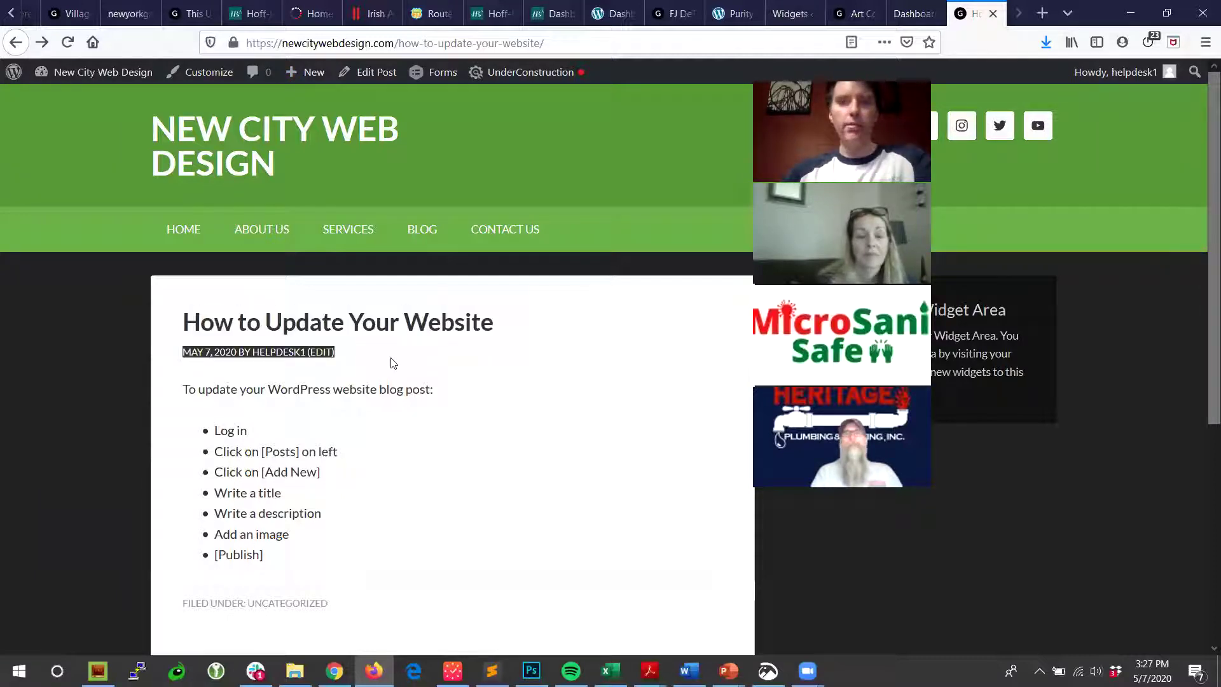
{"action": "left_click", "coordinate": [218, 389]}
{"action": "triple_click", "coordinate": [218, 389]}
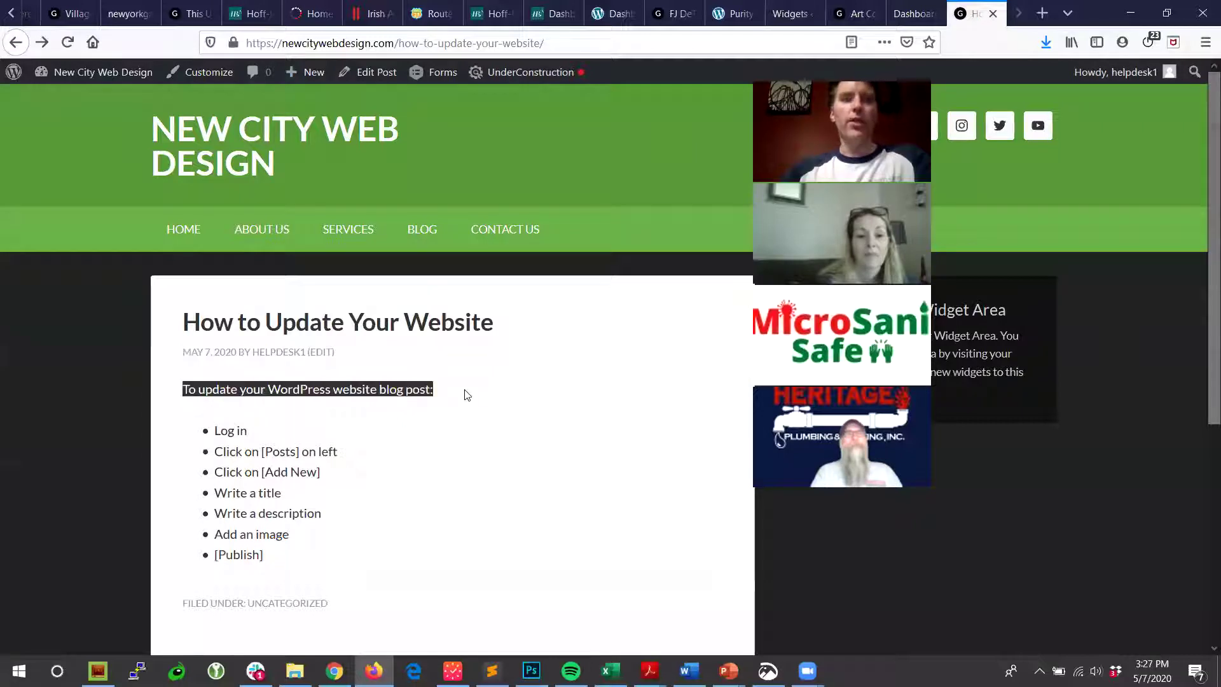
{"action": "left_click", "coordinate": [285, 441]}
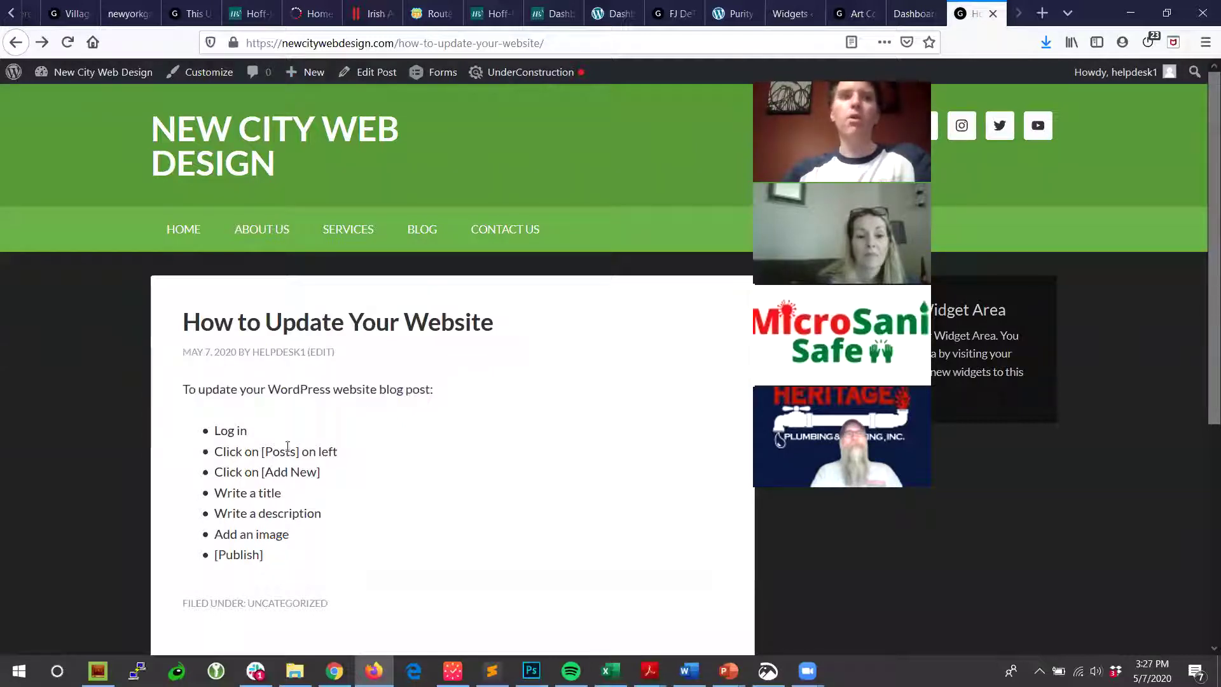
{"action": "left_click_drag", "start_coordinate": [215, 425], "coordinate": [331, 563]}
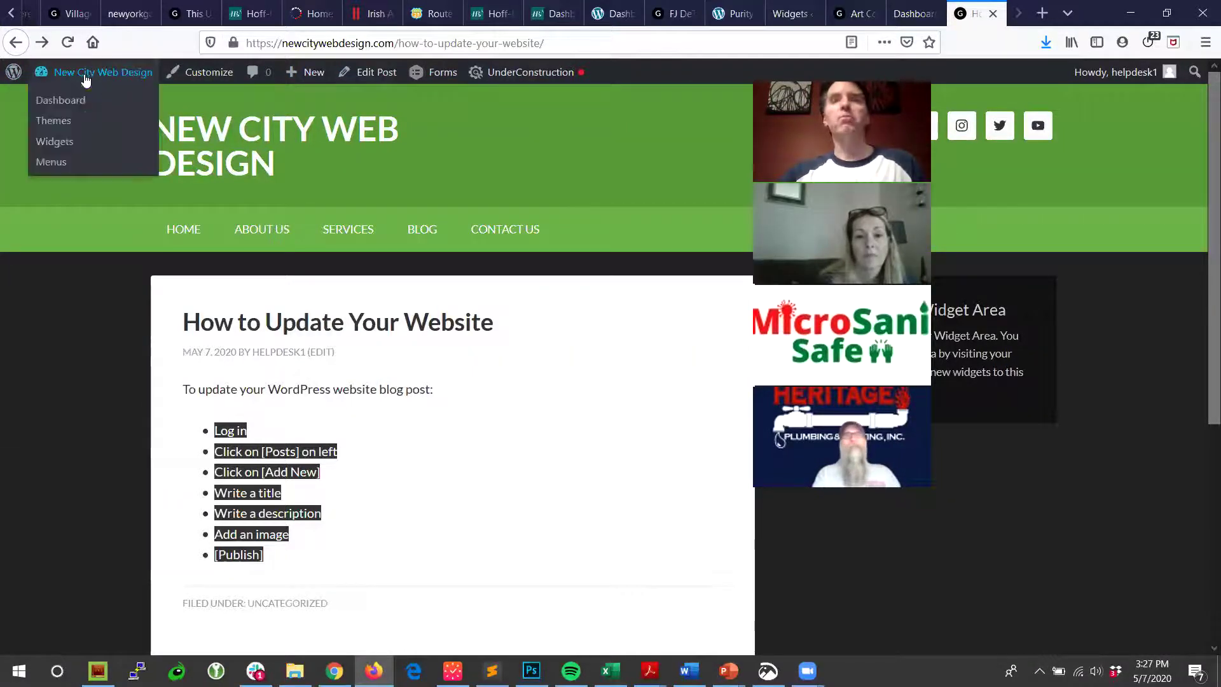
Step: Reopen the post for editing, assign it to the Blog and News categories as well, and update it
{"action": "left_click", "coordinate": [378, 78]}
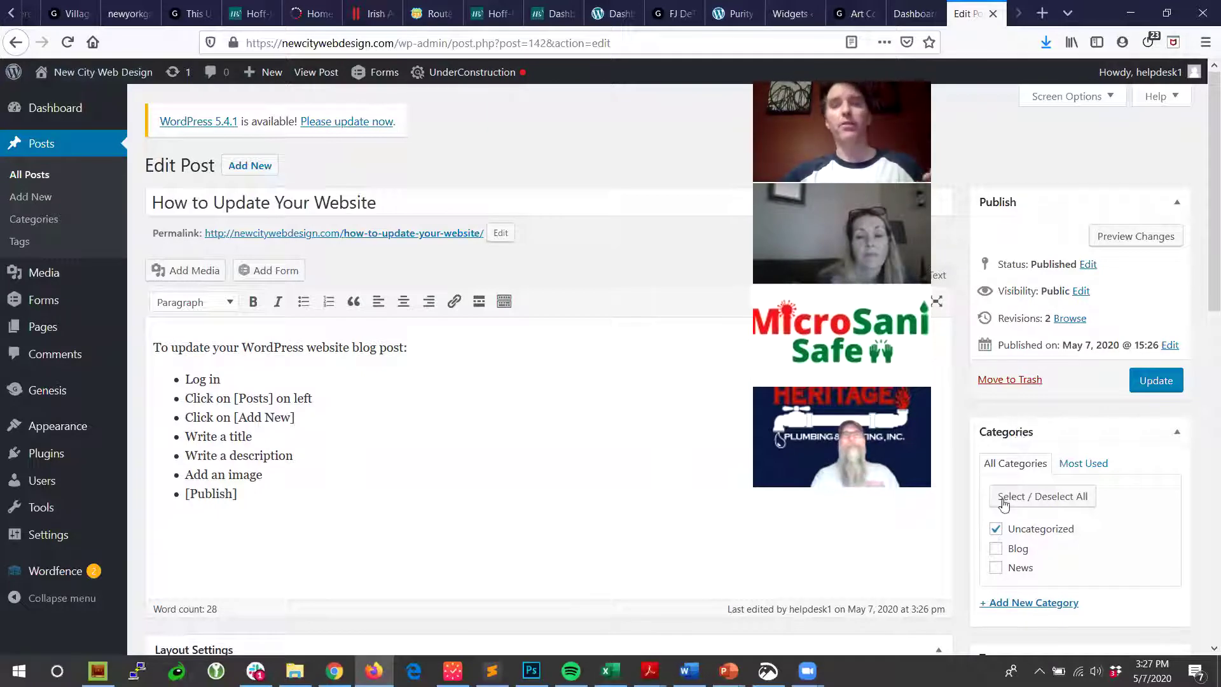
{"action": "left_click", "coordinate": [1017, 602]}
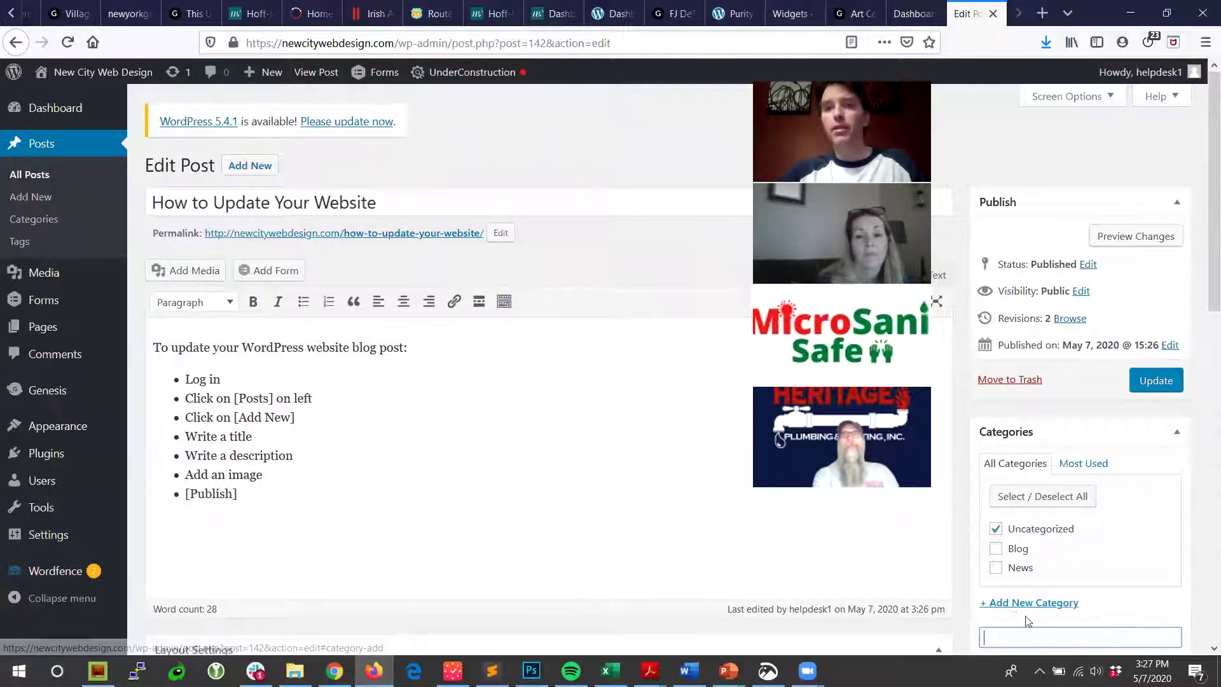
{"action": "scroll", "coordinate": [1040, 537], "scroll_direction": "down", "scroll_amount": 3}
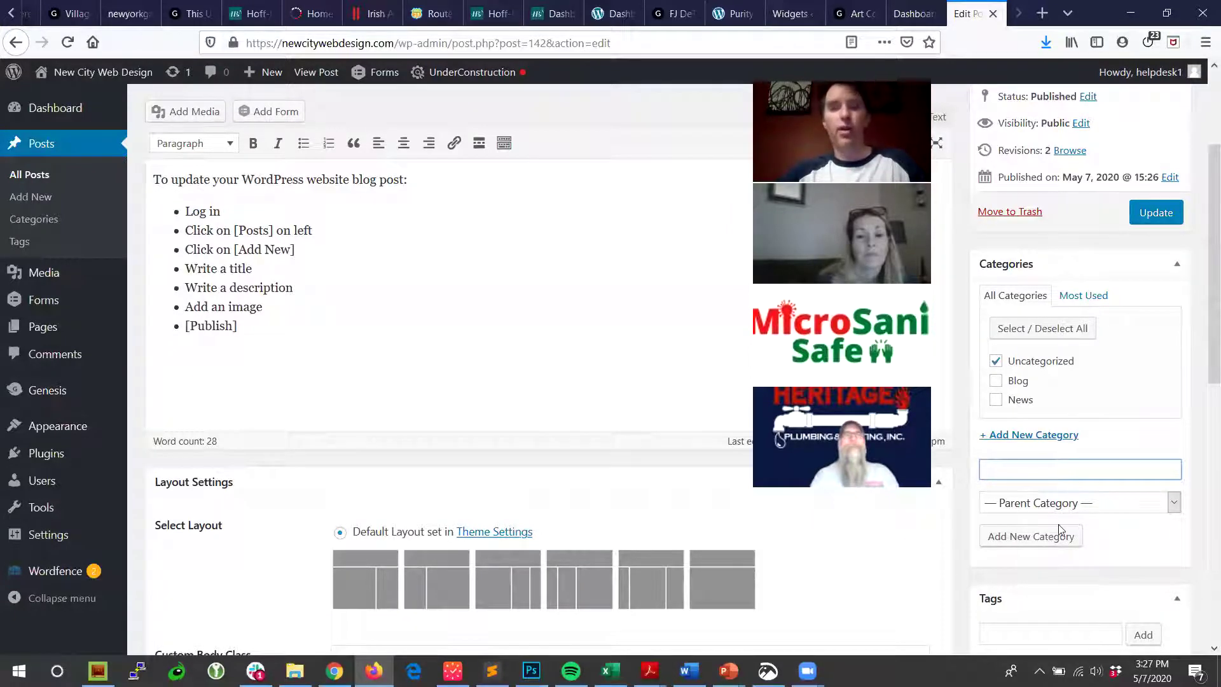
{"action": "left_click", "coordinate": [997, 381]}
{"action": "left_click", "coordinate": [996, 399]}
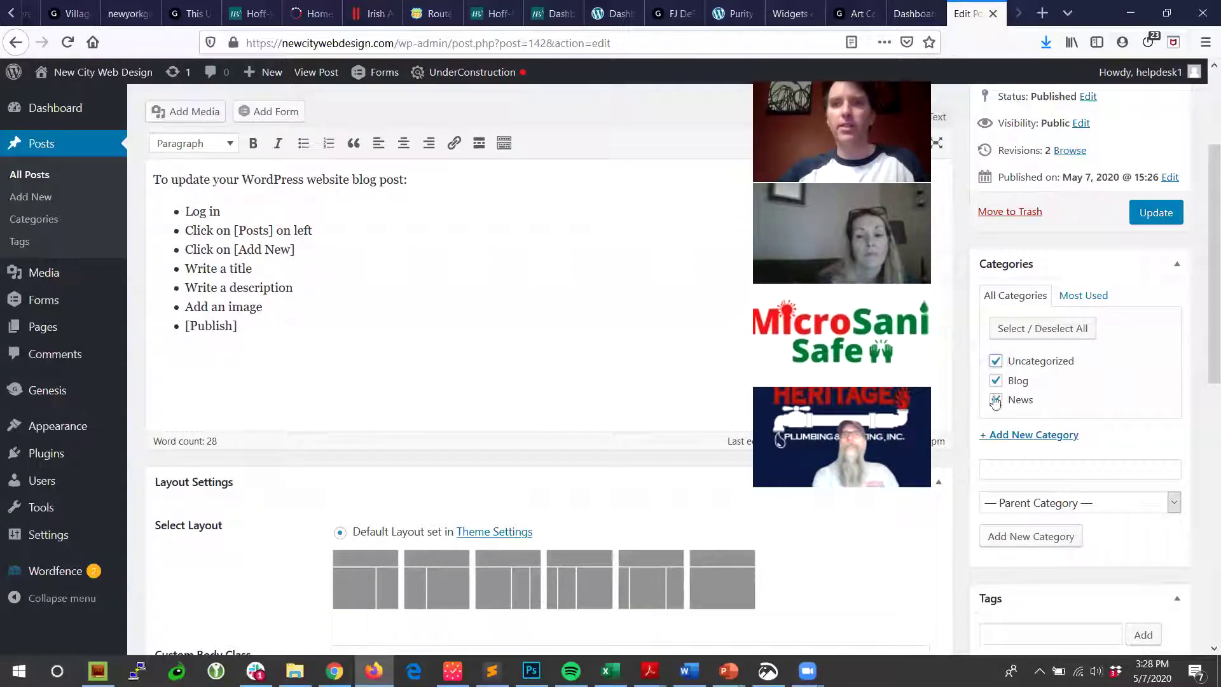
{"action": "left_click", "coordinate": [1163, 213]}
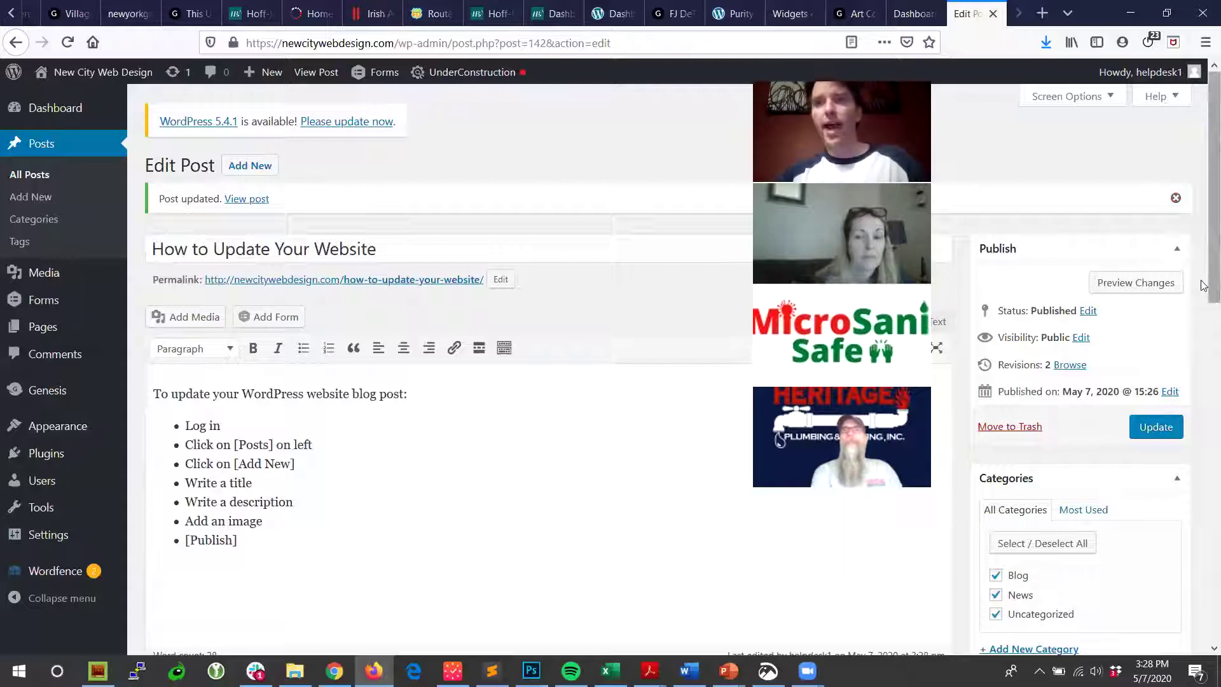
Step: Save the post once more with the Blog, News and Uncategorized categories assigned
{"action": "scroll", "coordinate": [1203, 285], "scroll_direction": "down", "scroll_amount": 1}
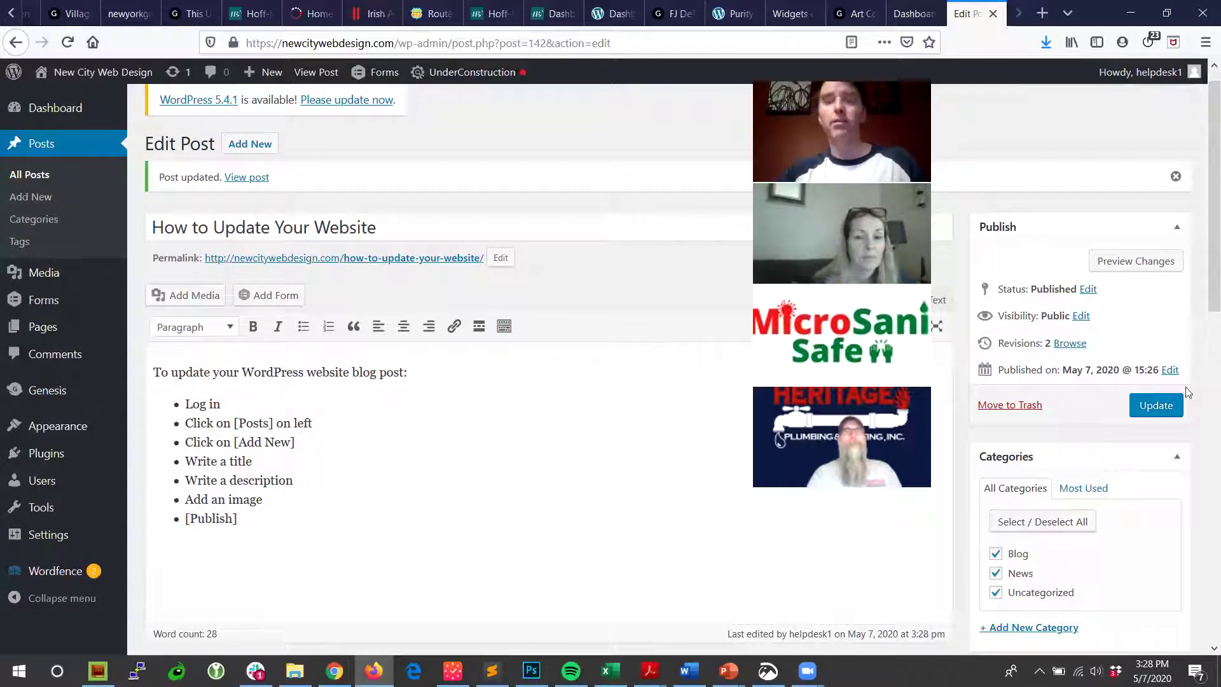
{"action": "left_click", "coordinate": [1165, 405]}
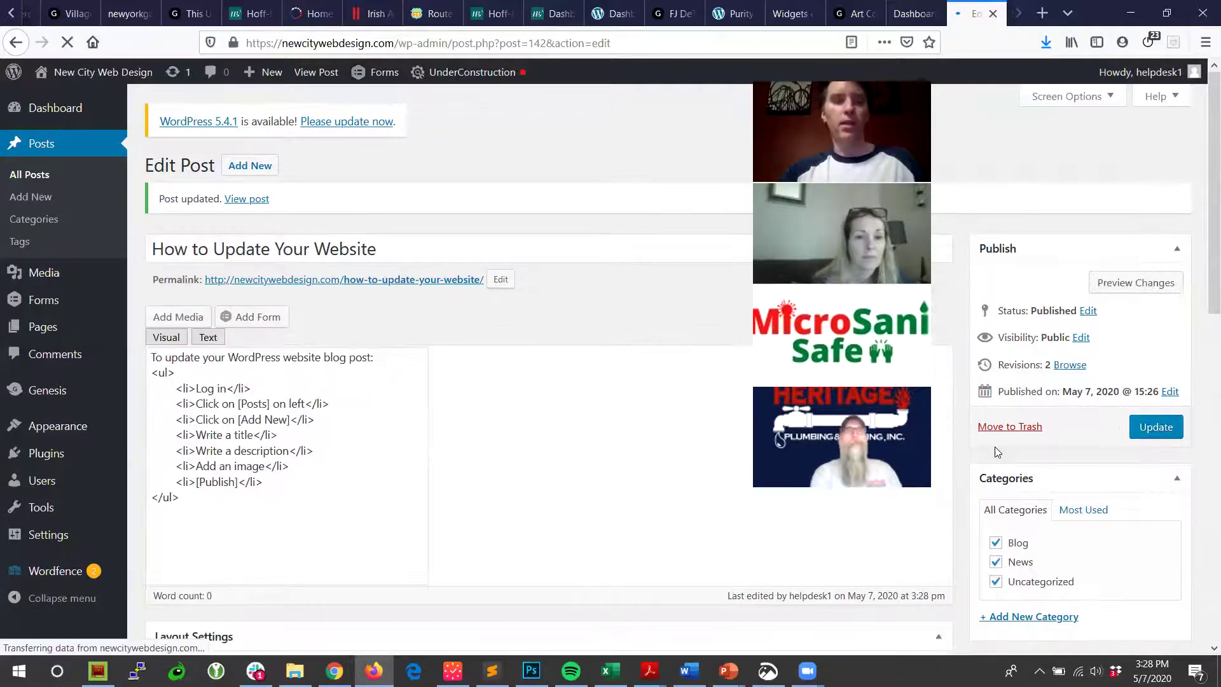
{"action": "left_click", "coordinate": [490, 390]}
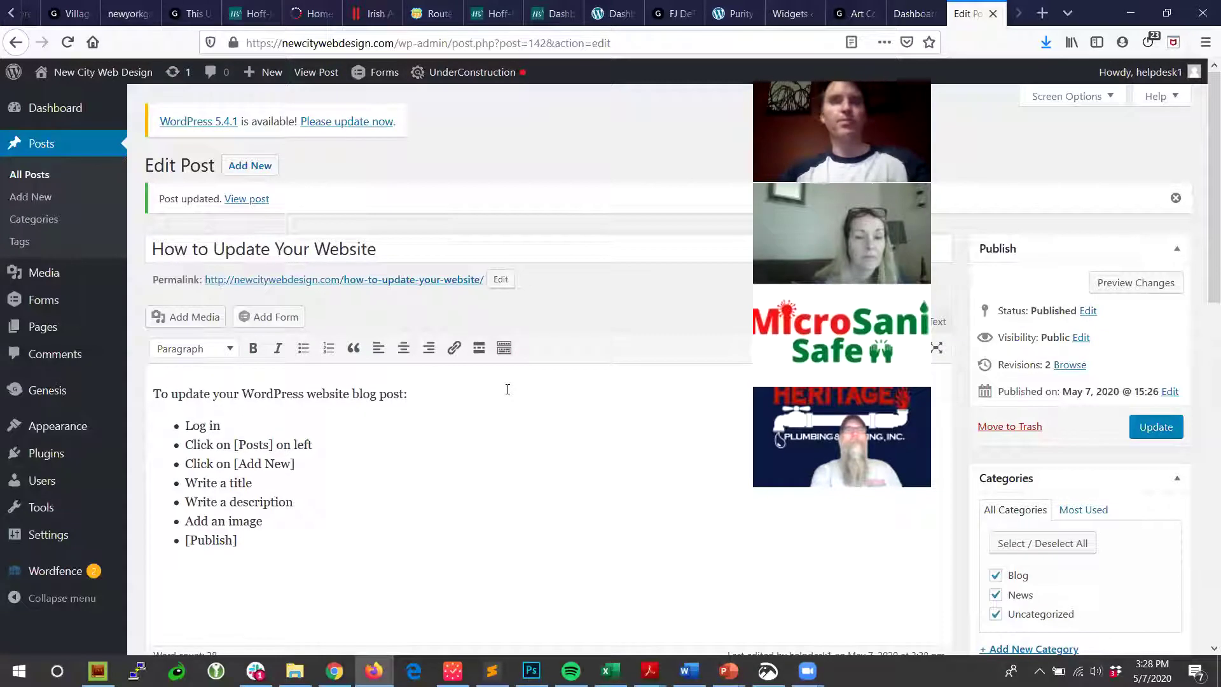
Step: Check the workshop agenda in the sent Gmail message and return to the WordPress post editor
{"action": "key", "text": "alt+Tab"}
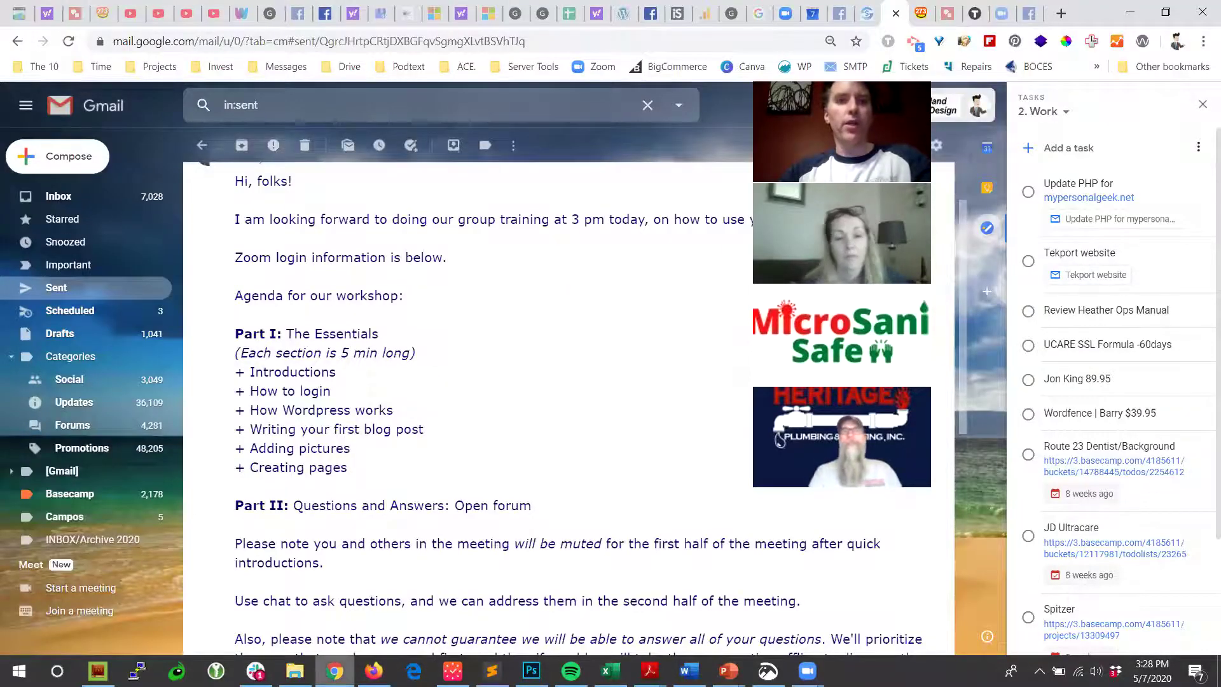
{"action": "key", "text": "alt+Tab"}
{"action": "left_click", "coordinate": [363, 462]}
Step: Place the cursor before the post's opening line and select the media library photo of a person writing beside a laptop
{"action": "left_click", "coordinate": [155, 392]}
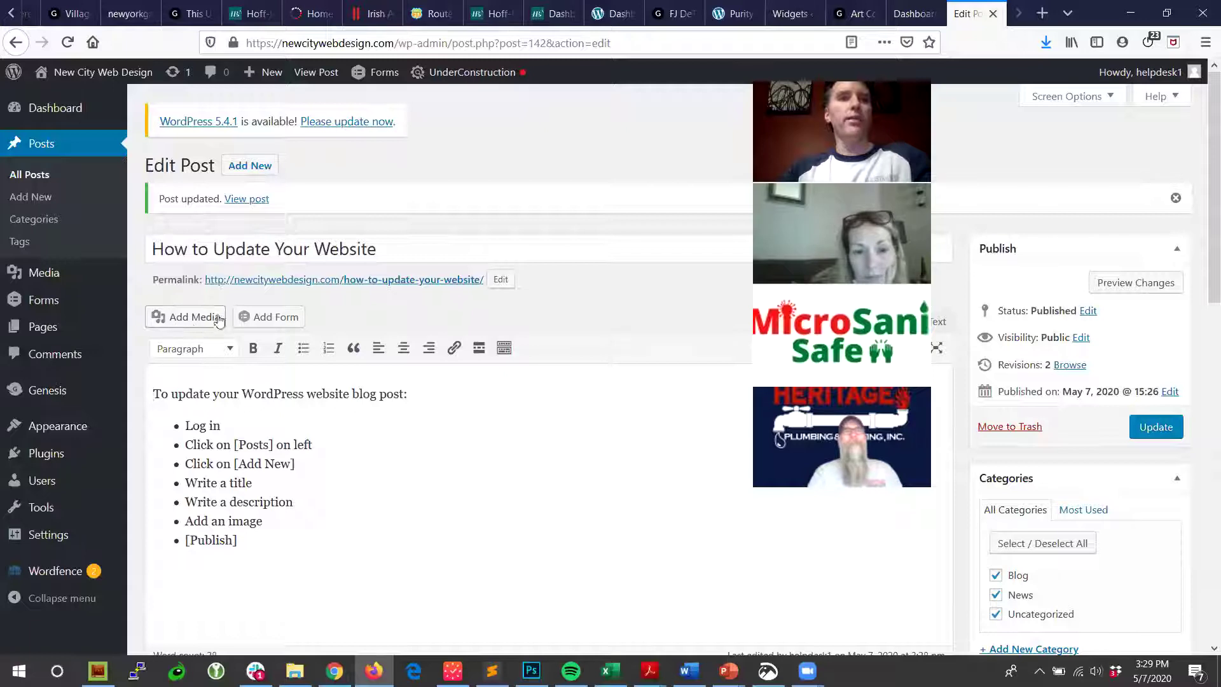
{"action": "left_click", "coordinate": [195, 249]}
{"action": "left_click_drag", "start_coordinate": [388, 241], "coordinate": [149, 249]}
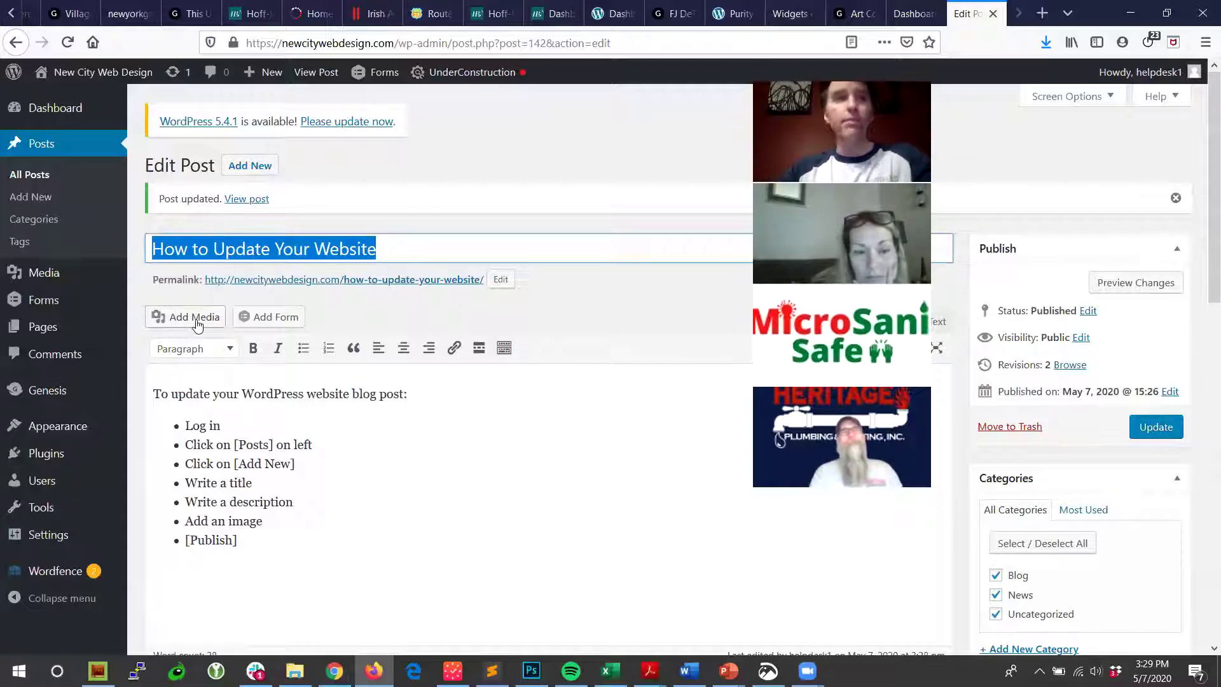
{"action": "left_click", "coordinate": [197, 323]}
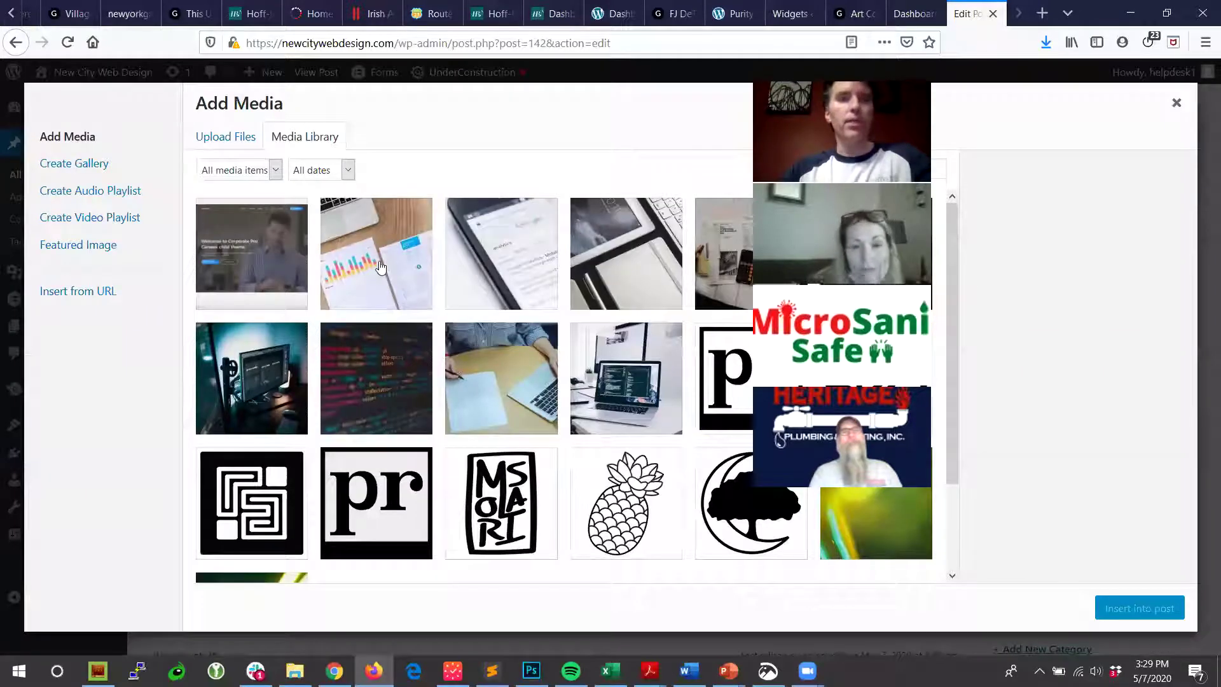
{"action": "left_click", "coordinate": [507, 388]}
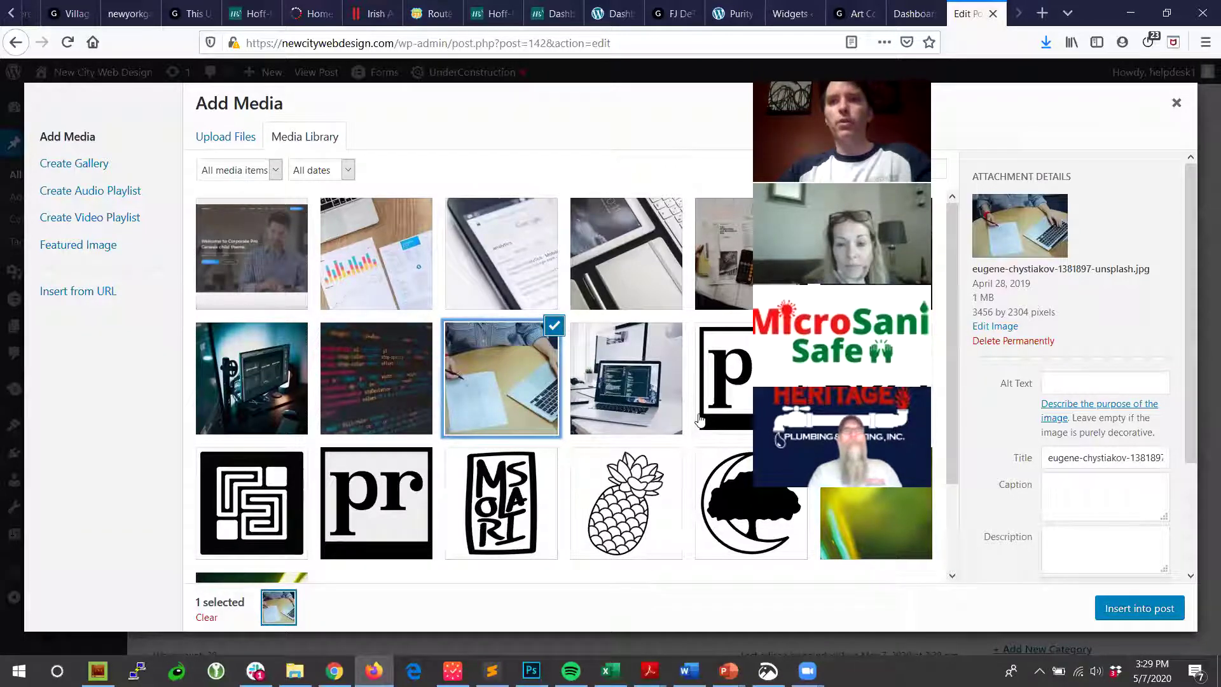
{"action": "scroll", "coordinate": [1191, 237], "scroll_direction": "down", "scroll_amount": 3}
{"action": "scroll", "coordinate": [1191, 253], "scroll_direction": "up", "scroll_amount": 2}
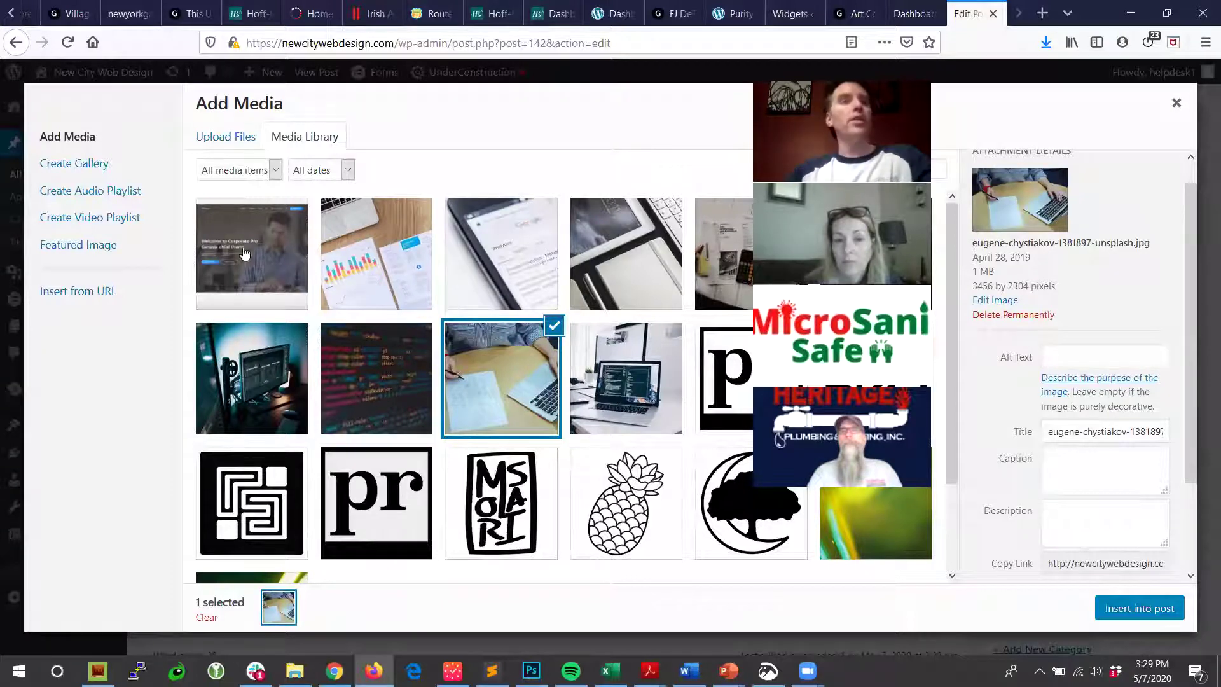
Step: Upload the StateOfTheWeb2020 image from the ACE Images folder in Pictures to the media library
{"action": "left_click", "coordinate": [232, 146]}
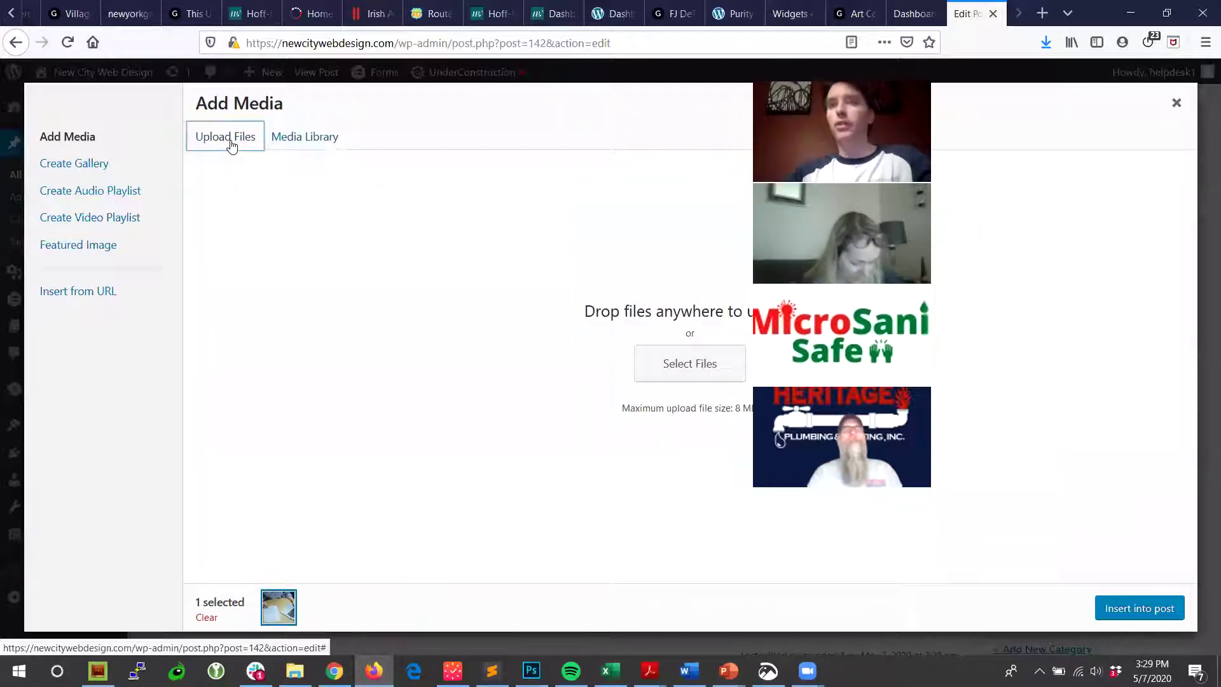
{"action": "left_click", "coordinate": [699, 366]}
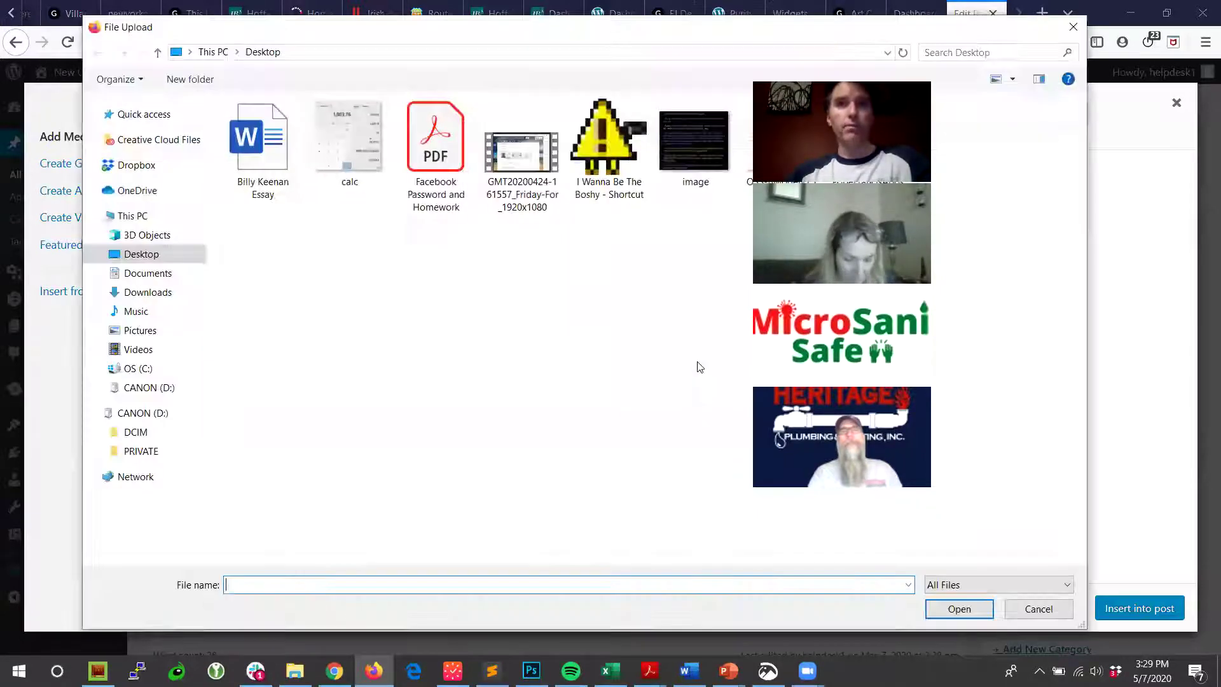
{"action": "left_click", "coordinate": [154, 335]}
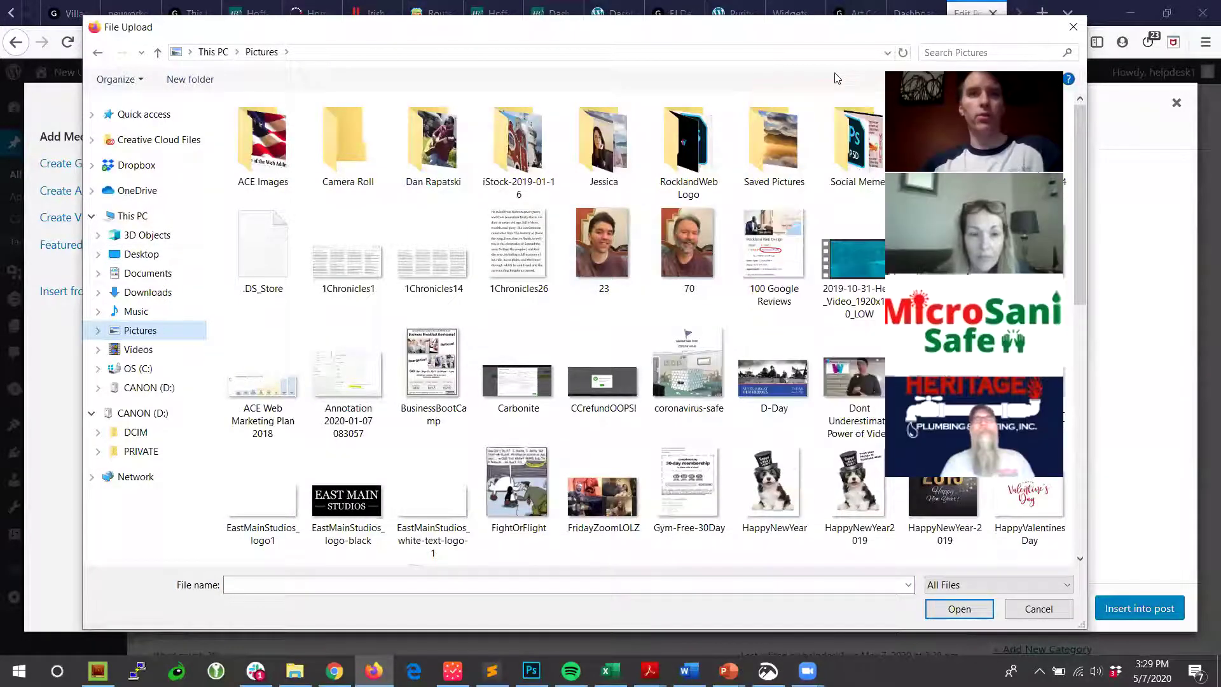
{"action": "double_click", "coordinate": [250, 154]}
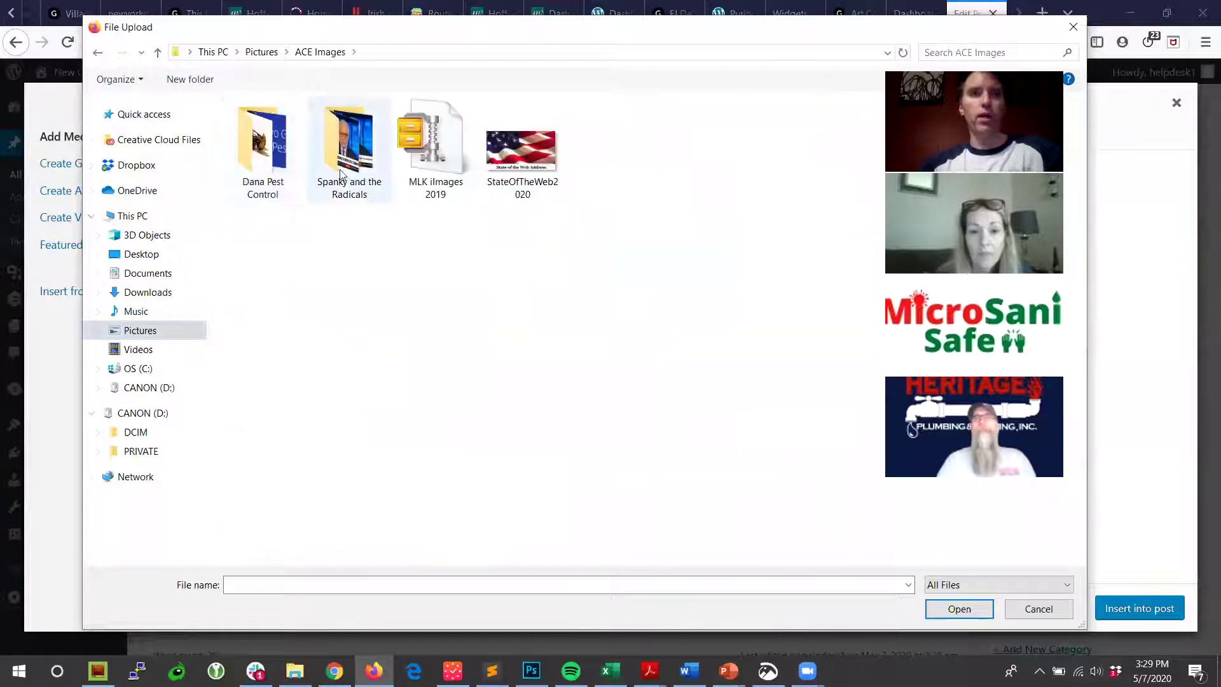
{"action": "left_click", "coordinate": [528, 149]}
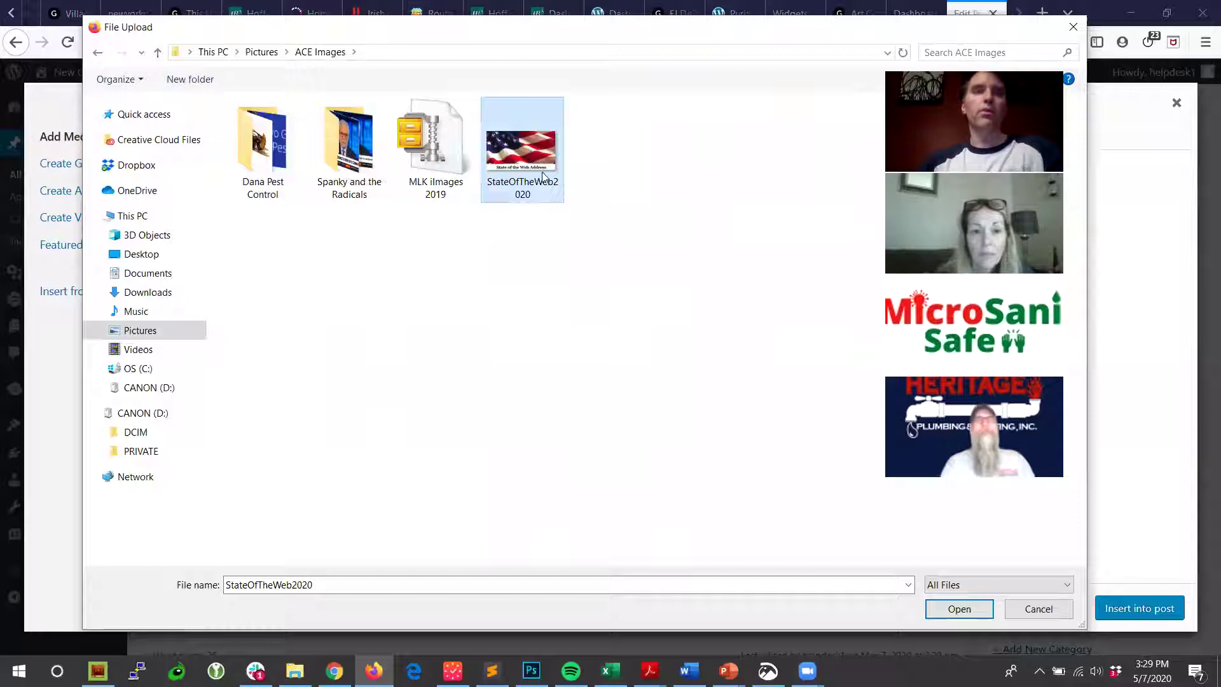
{"action": "double_click", "coordinate": [522, 149]}
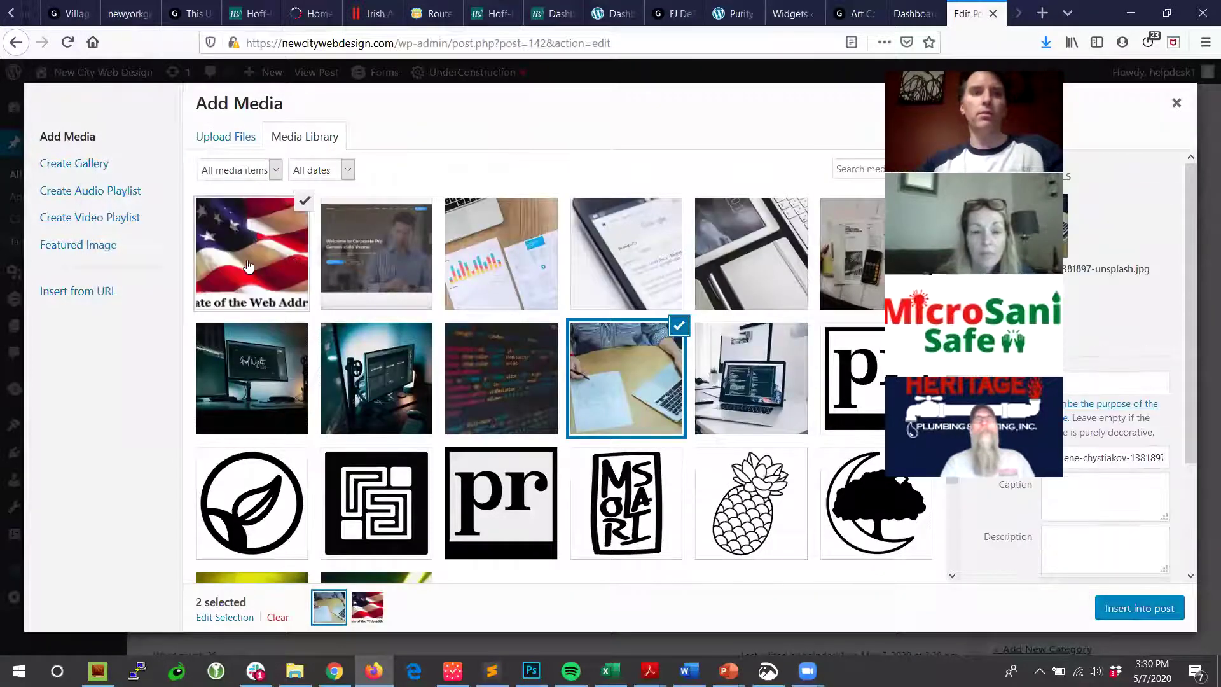
Step: Set the uploaded flag image's title to "State Of The Web 2020"
{"action": "left_click", "coordinate": [248, 266]}
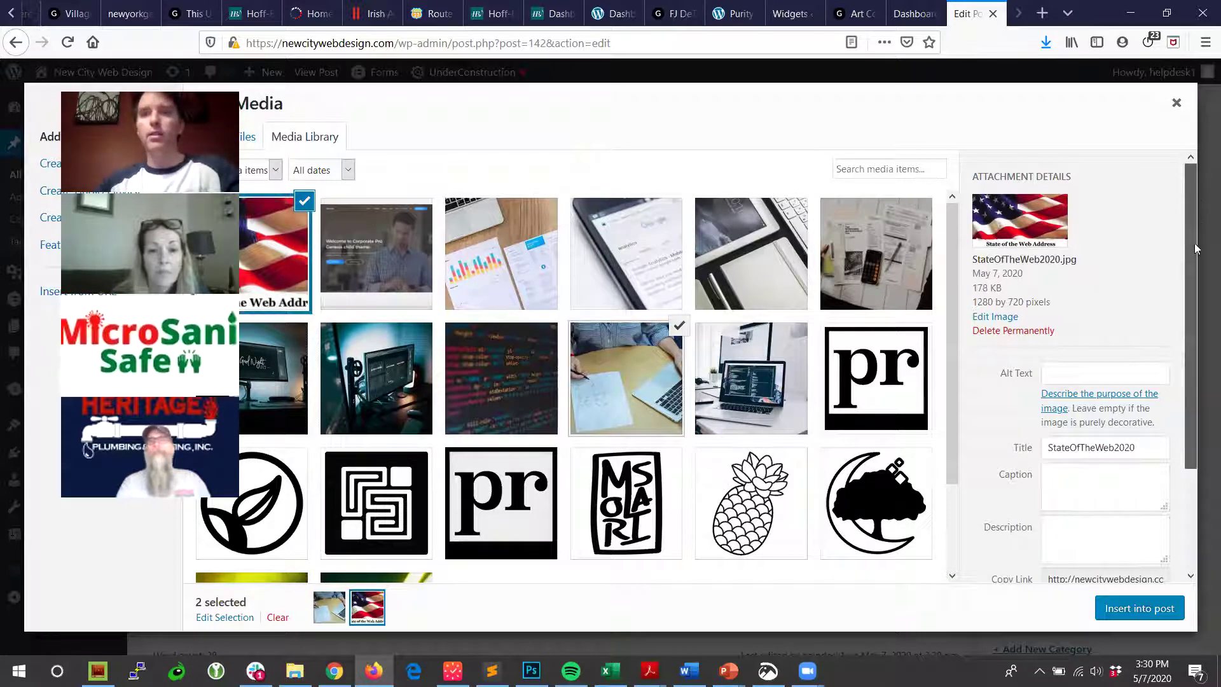
{"action": "left_click_drag", "start_coordinate": [1194, 243], "coordinate": [1193, 324]}
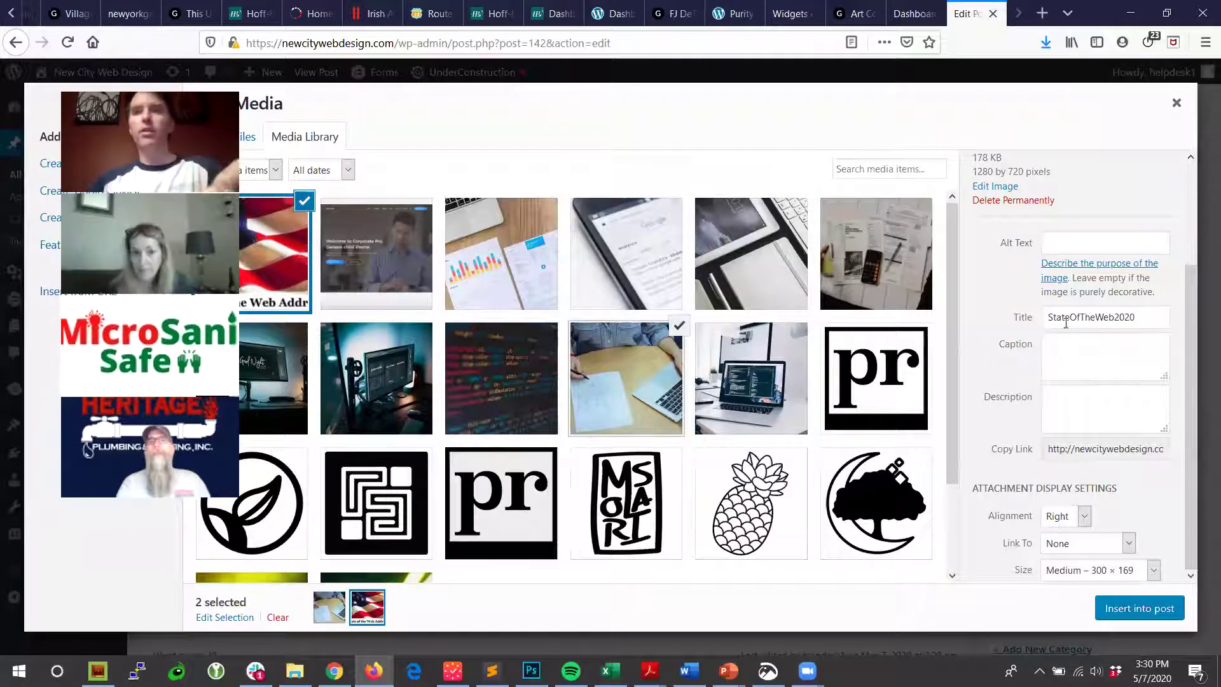
{"action": "left_click", "coordinate": [1068, 316]}
{"action": "left_click", "coordinate": [1085, 316]}
{"action": "left_click", "coordinate": [1102, 317]}
{"action": "left_click", "coordinate": [1123, 316]}
{"action": "left_click", "coordinate": [1193, 323]}
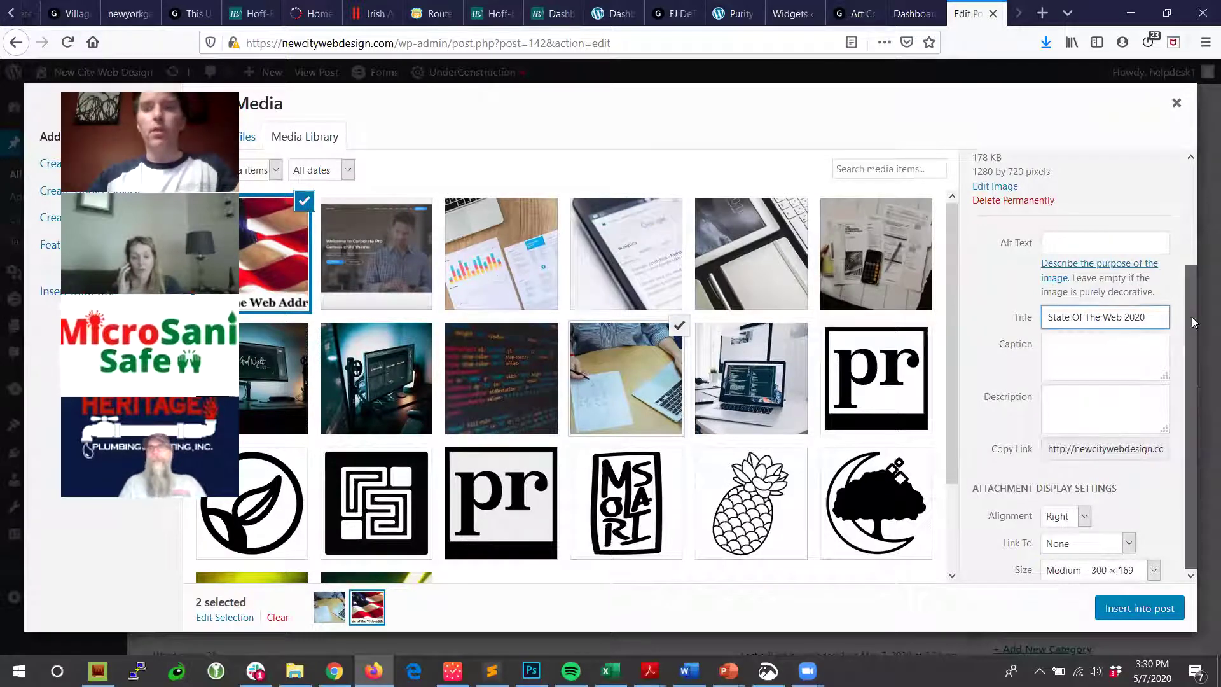
Step: Set the flag image to Left alignment and Medium – 300 × 169 size, and insert both selected images into the post
{"action": "left_click", "coordinate": [1073, 517]}
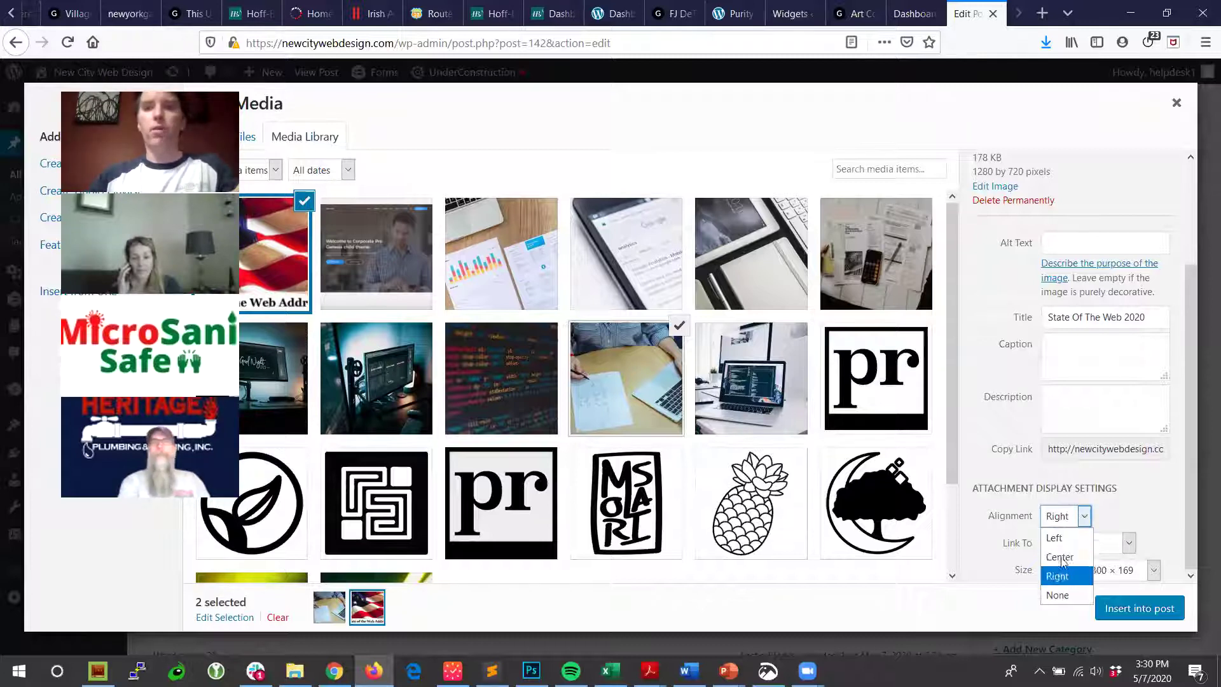
{"action": "left_click", "coordinate": [1056, 538]}
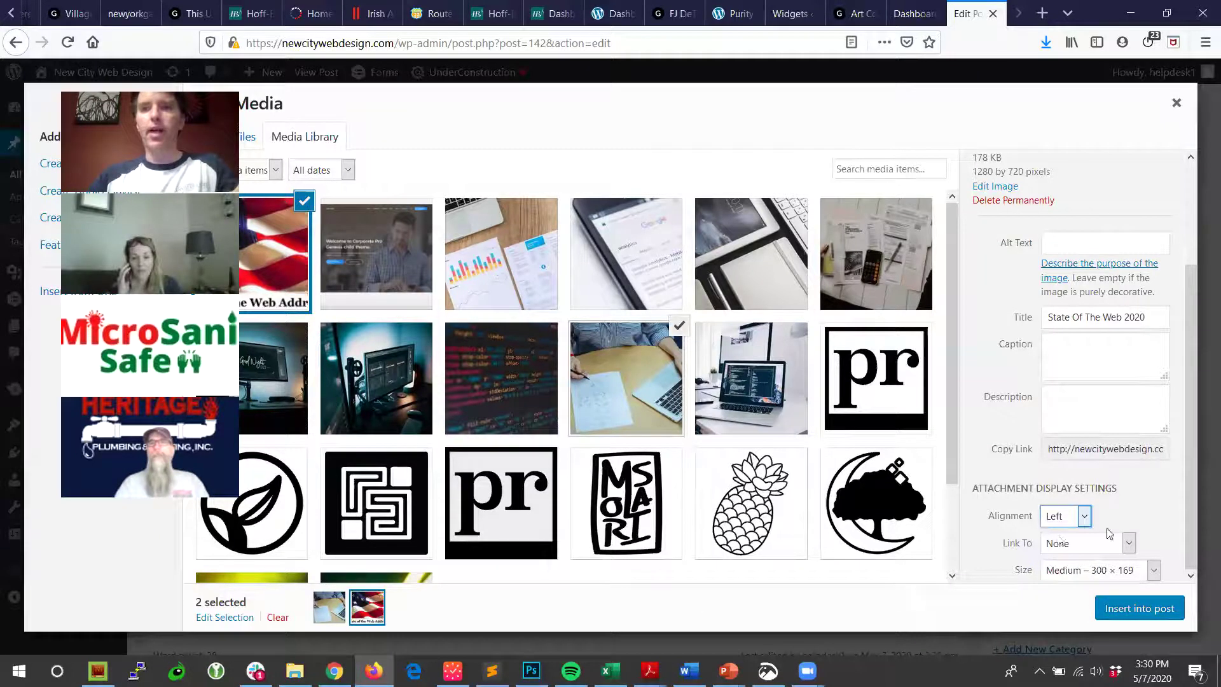
{"action": "left_click", "coordinate": [1190, 470]}
{"action": "left_click", "coordinate": [1141, 576]}
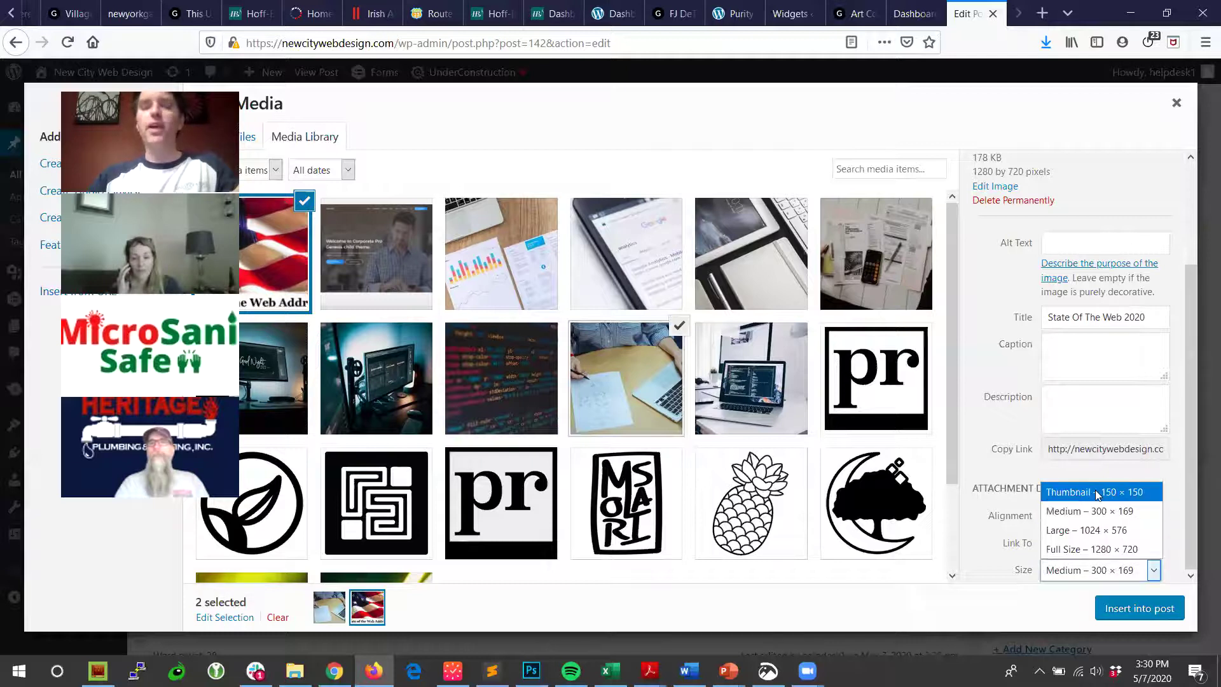
{"action": "left_click", "coordinate": [1075, 515]}
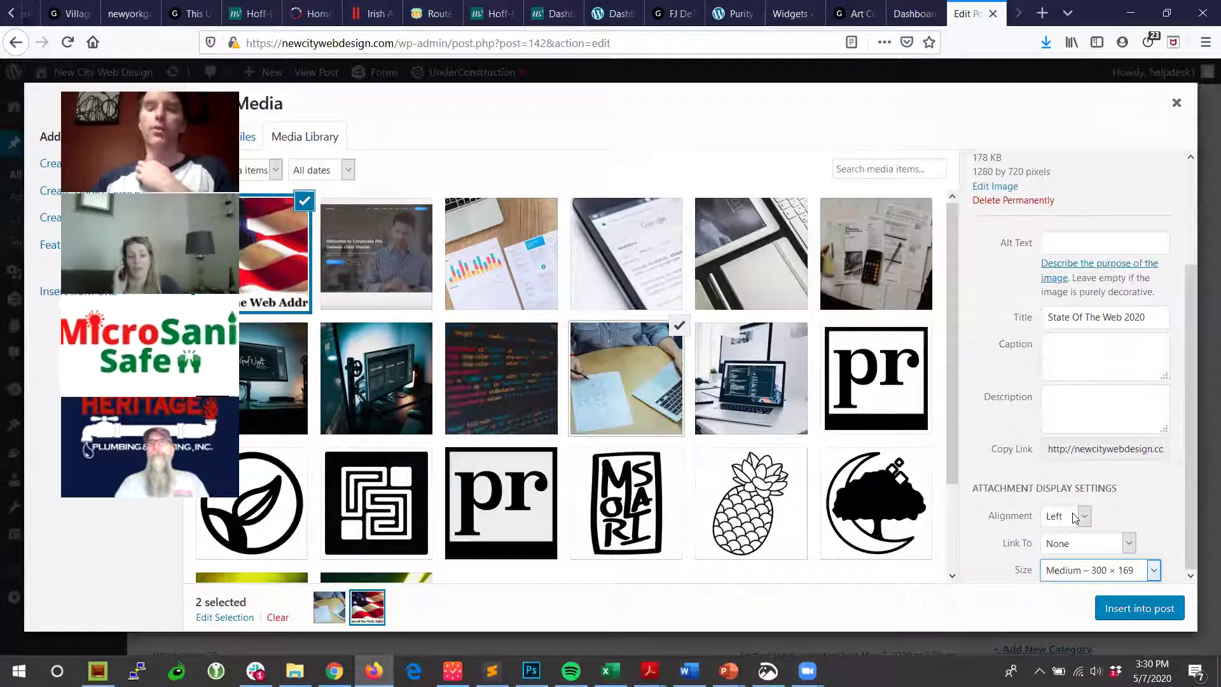
{"action": "left_click", "coordinate": [1138, 609]}
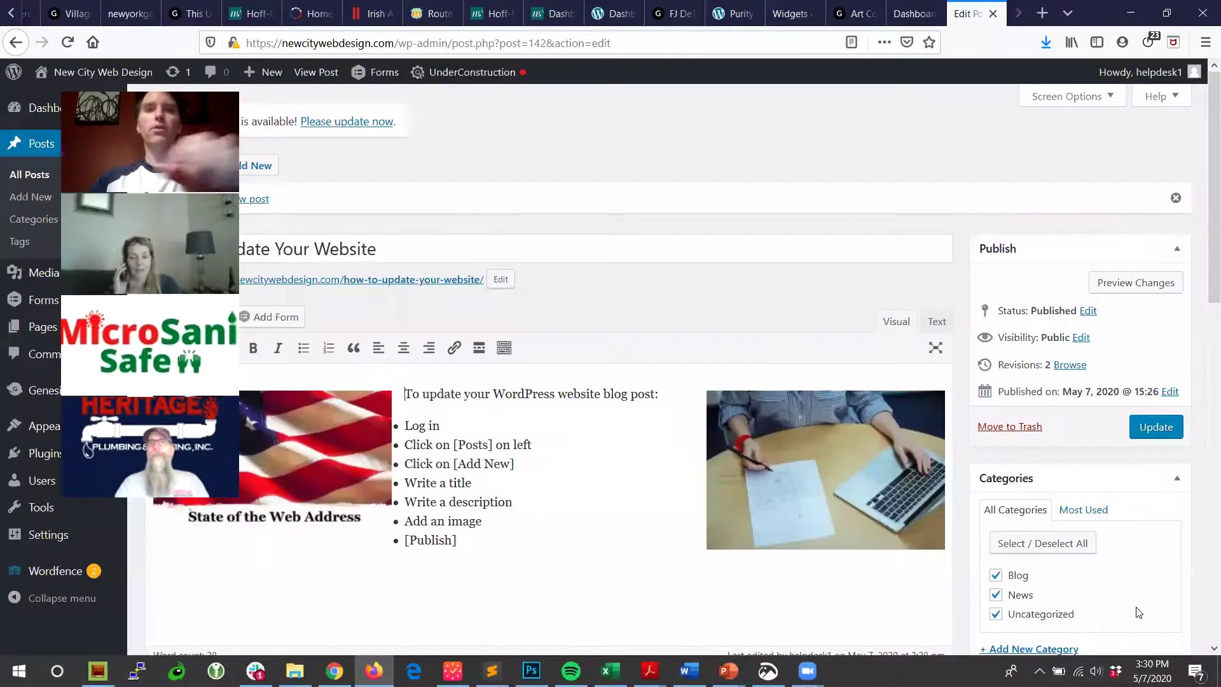
Step: Set the flag image to no alignment, move it to the end of the "[Publish]" bullet and update the post
{"action": "left_click", "coordinate": [342, 453]}
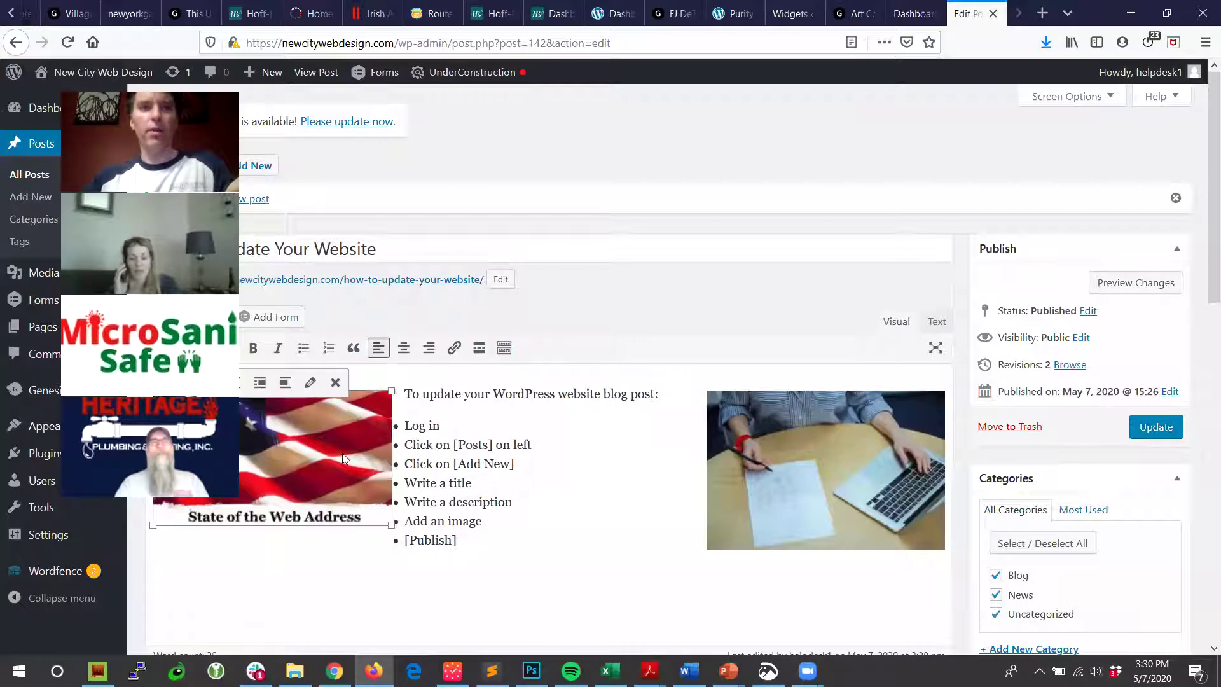
{"action": "left_click", "coordinate": [286, 390]}
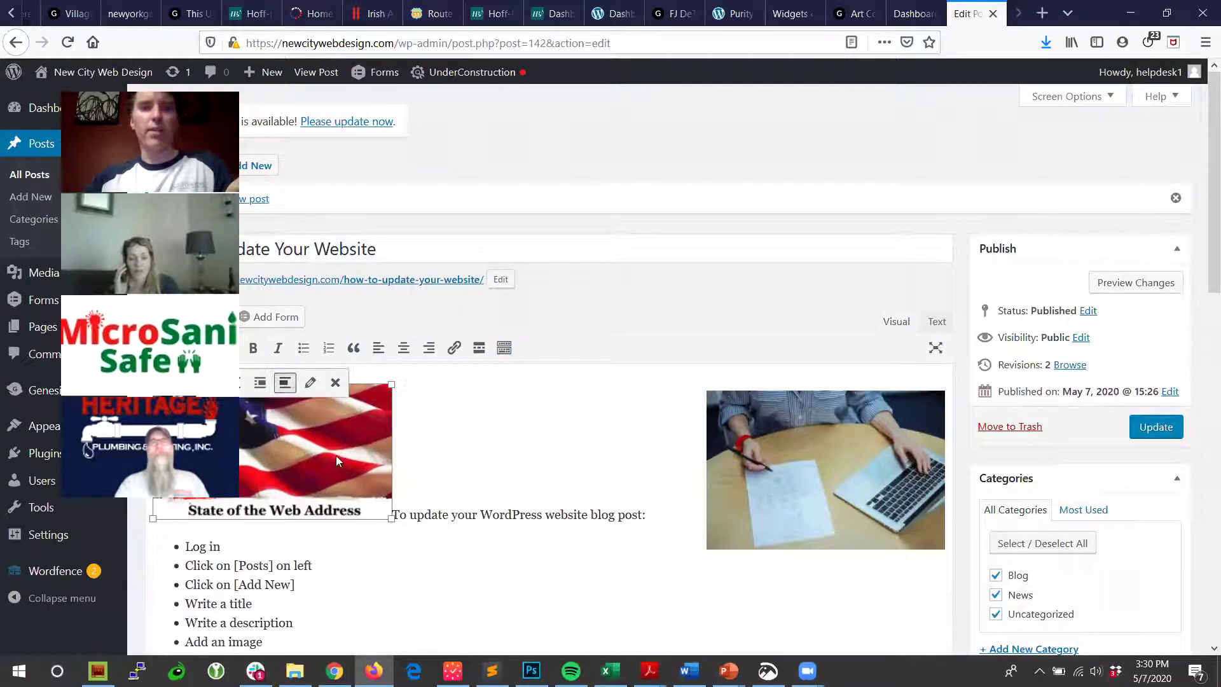
{"action": "left_click_drag", "start_coordinate": [339, 459], "coordinate": [358, 646]}
{"action": "scroll", "coordinate": [429, 574], "scroll_direction": "down", "scroll_amount": 1}
{"action": "scroll", "coordinate": [429, 574], "scroll_direction": "down", "scroll_amount": 3}
{"action": "left_click_drag", "start_coordinate": [382, 363], "coordinate": [360, 410]}
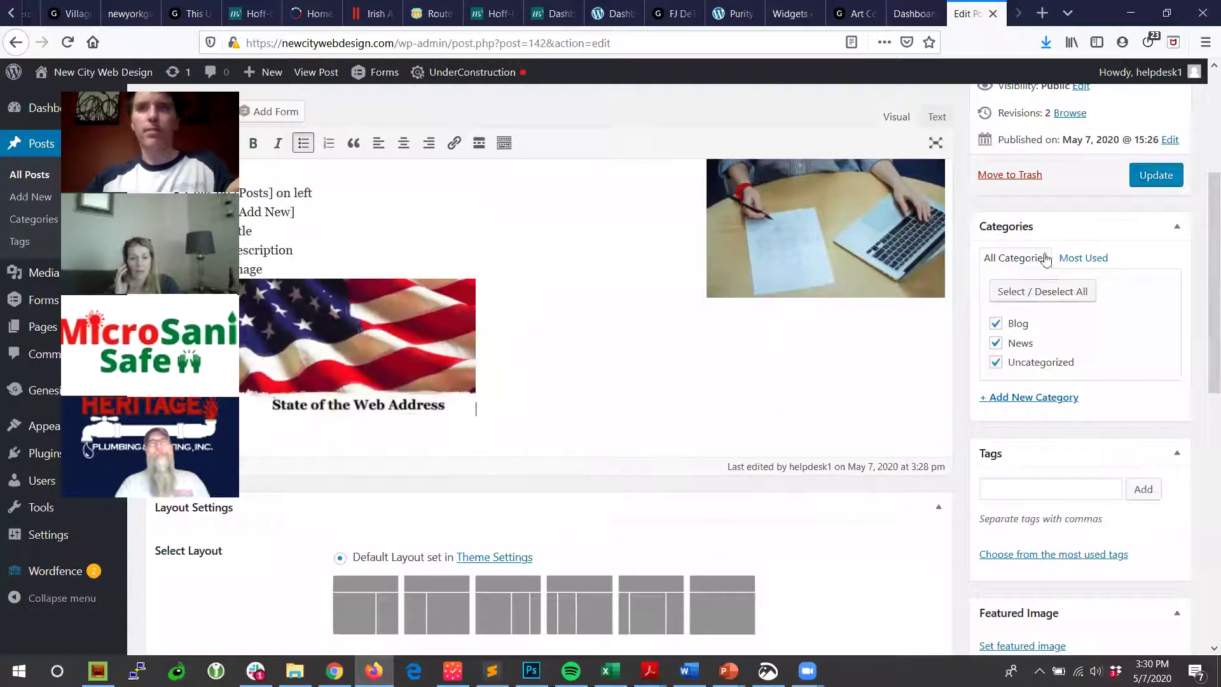
{"action": "left_click", "coordinate": [1139, 180]}
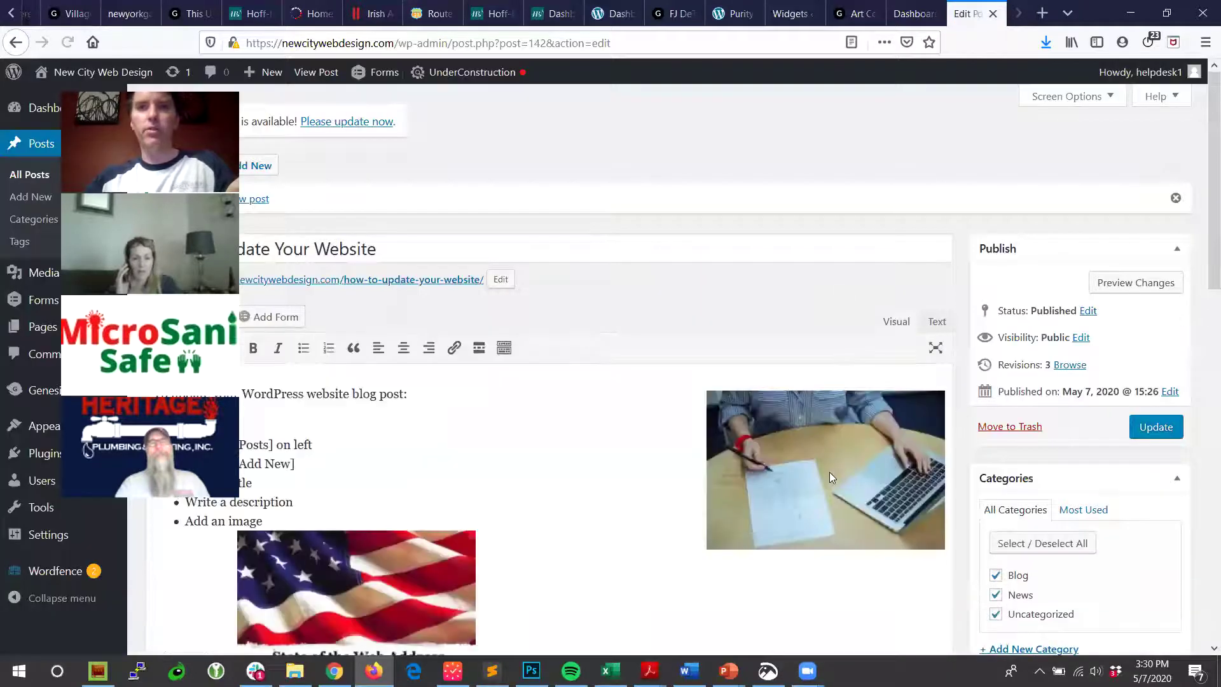
Step: Delete the photo of the person writing beside a laptop from the post
{"action": "left_click", "coordinate": [830, 472]}
{"action": "key", "text": "Delete"}
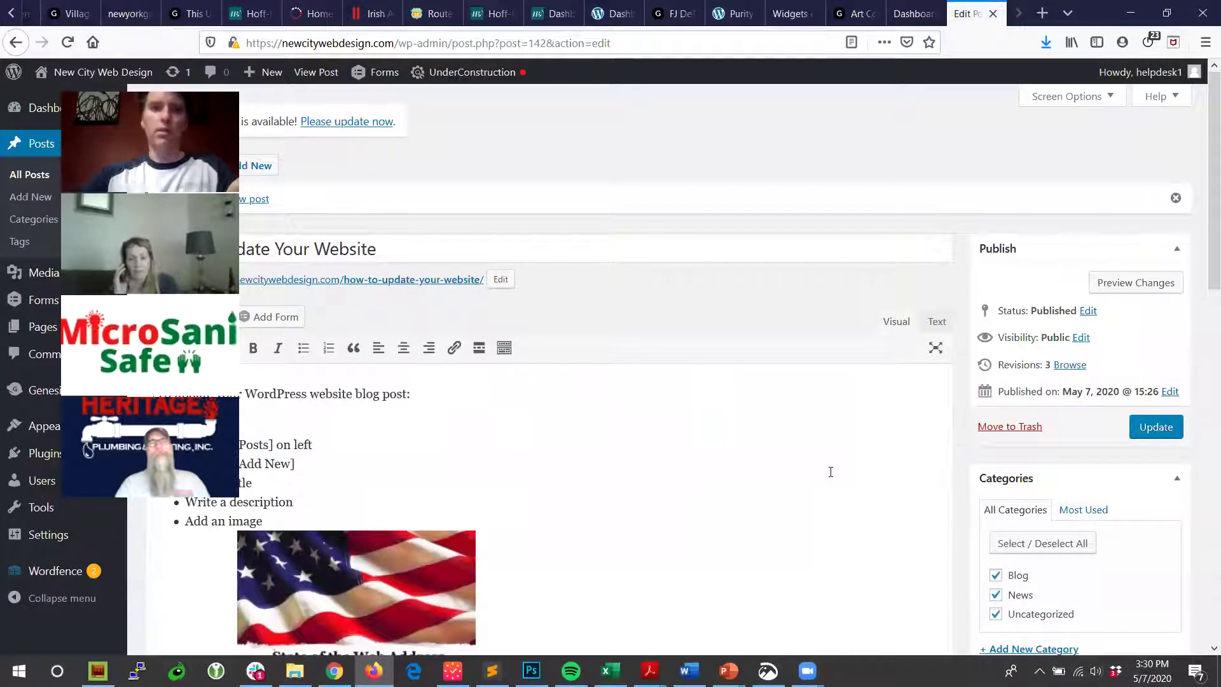
Step: Move the flag image to the end of the opening line, align it right and update the post
{"action": "left_click_drag", "start_coordinate": [367, 585], "coordinate": [417, 396]}
{"action": "left_click", "coordinate": [556, 470]}
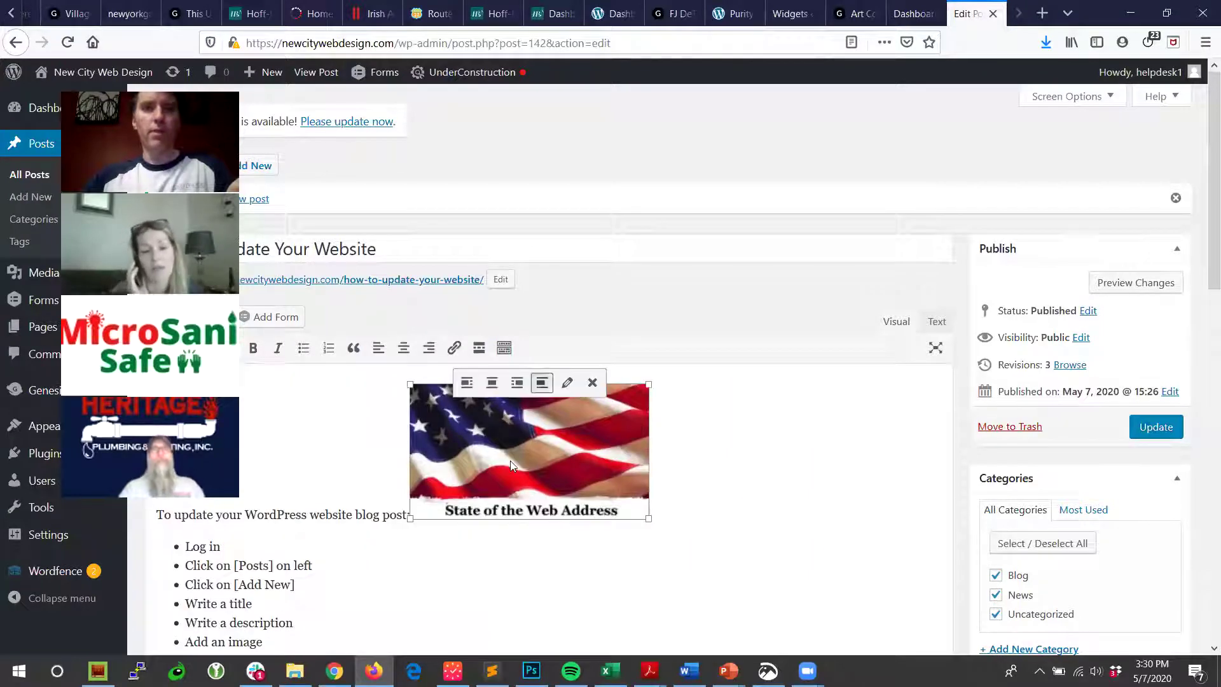
{"action": "left_click", "coordinate": [516, 383]}
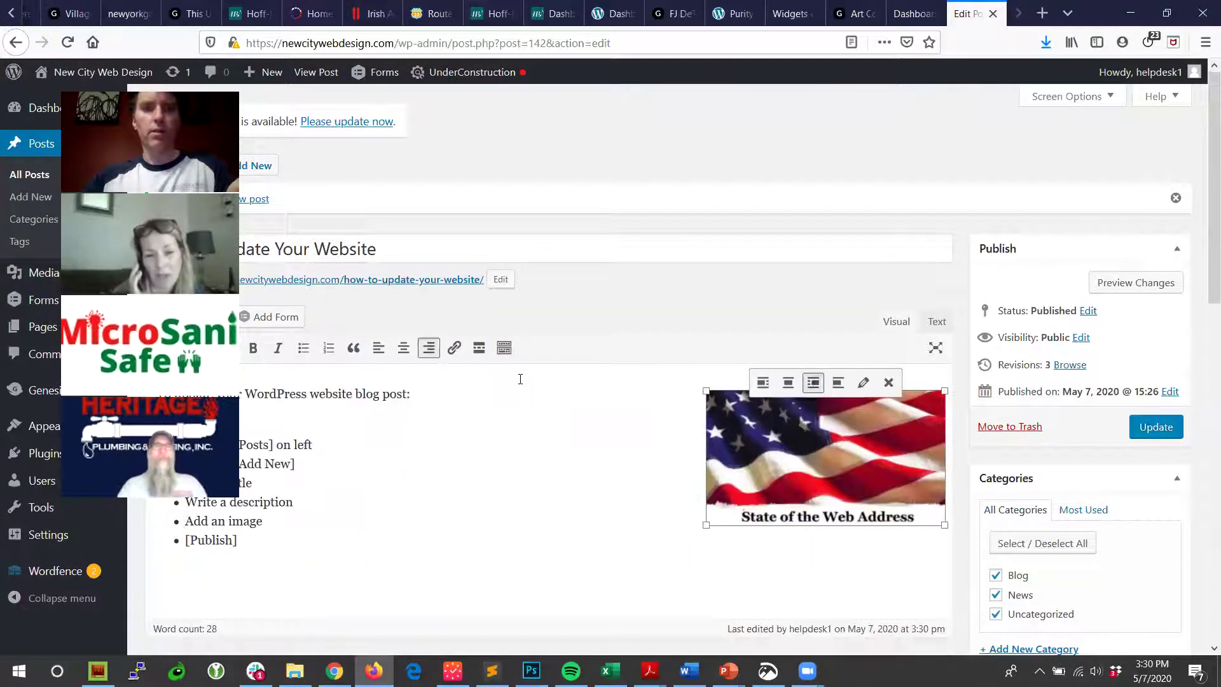
{"action": "left_click", "coordinate": [1145, 427]}
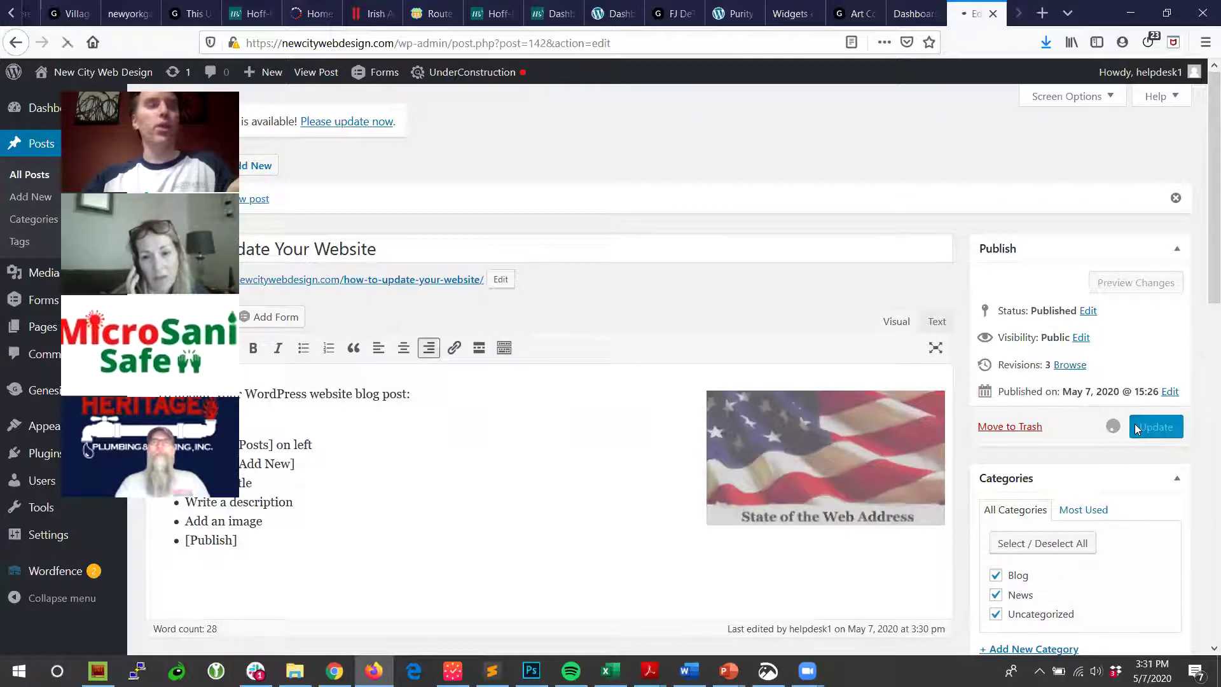
Step: View the published post on the site and examine its text beside the right-aligned flag image
{"action": "left_click", "coordinate": [316, 71]}
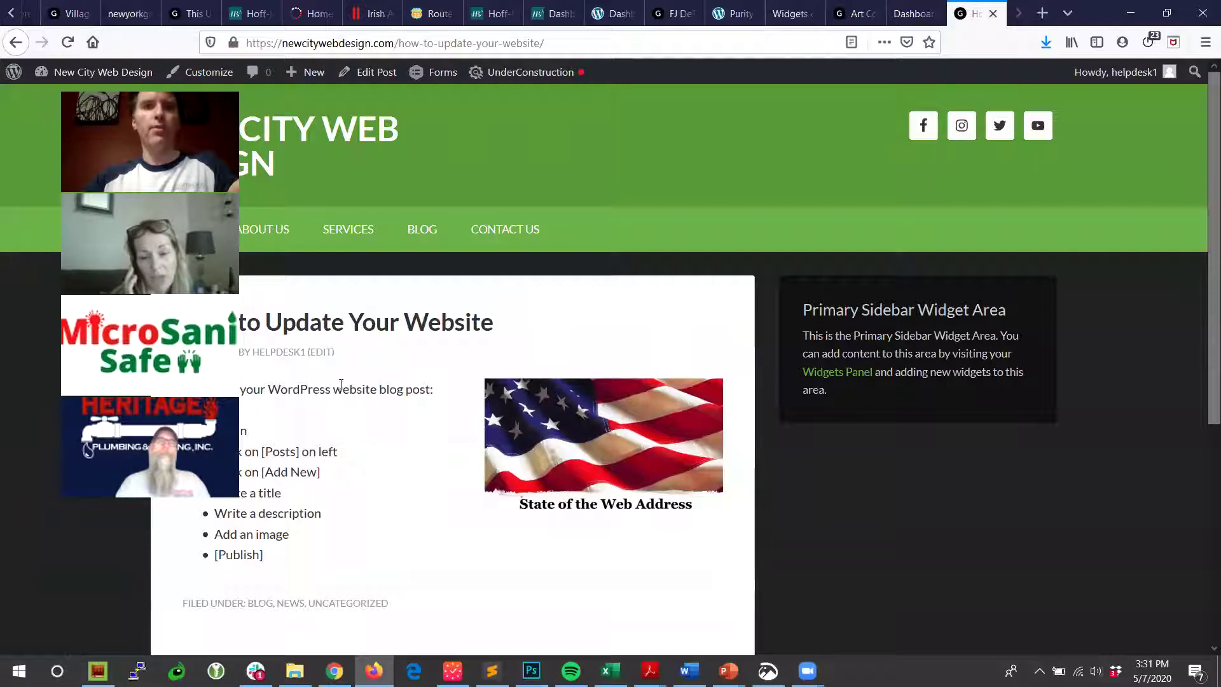
{"action": "left_click_drag", "start_coordinate": [294, 388], "coordinate": [322, 553]}
{"action": "left_click", "coordinate": [750, 447]}
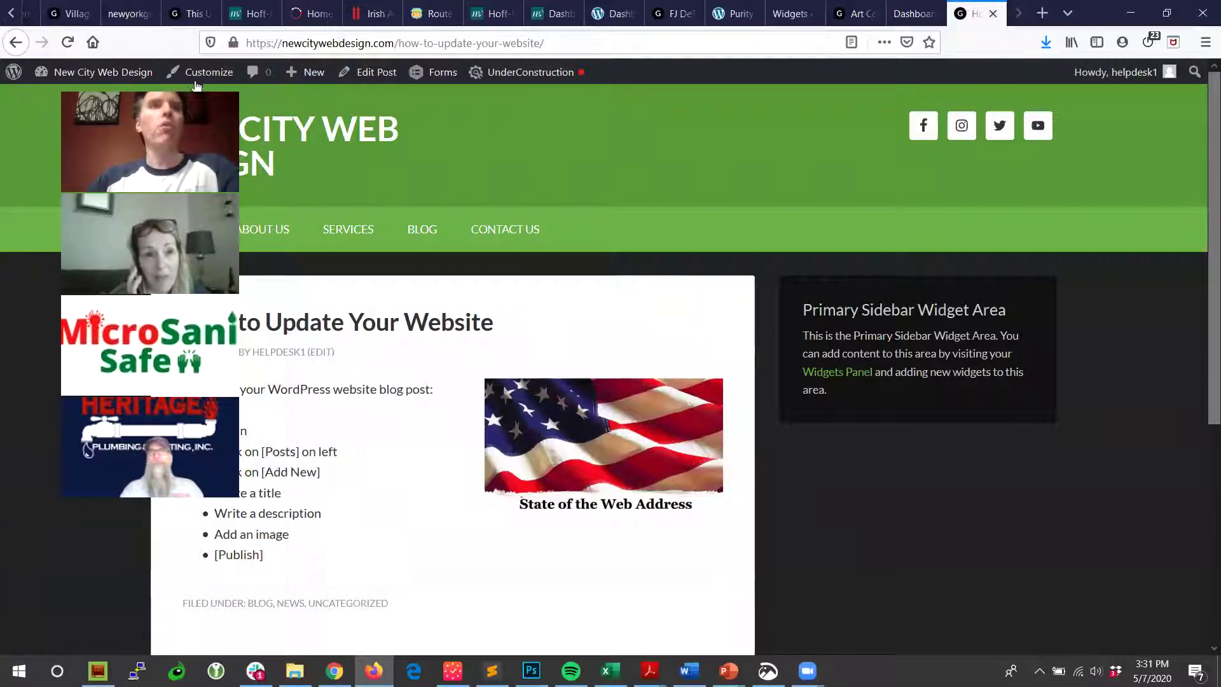
Step: Return from the published post to the site's admin dashboard
{"action": "mouse_move", "coordinate": [100, 76]}
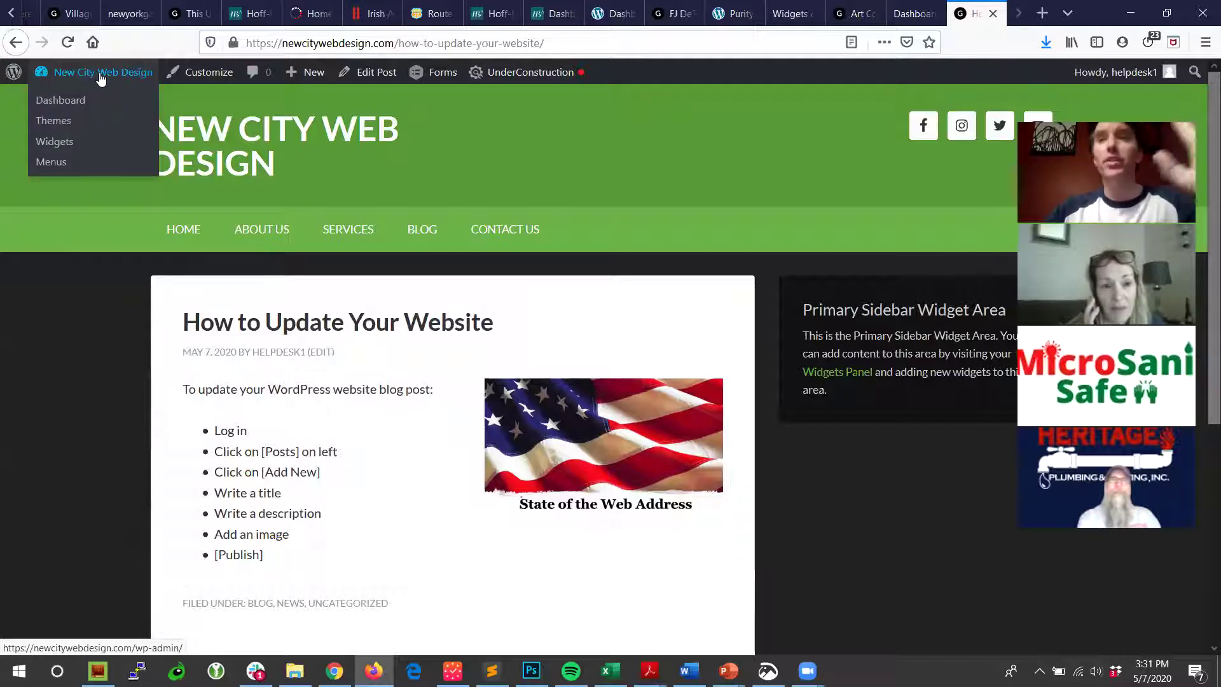
{"action": "left_click", "coordinate": [101, 73]}
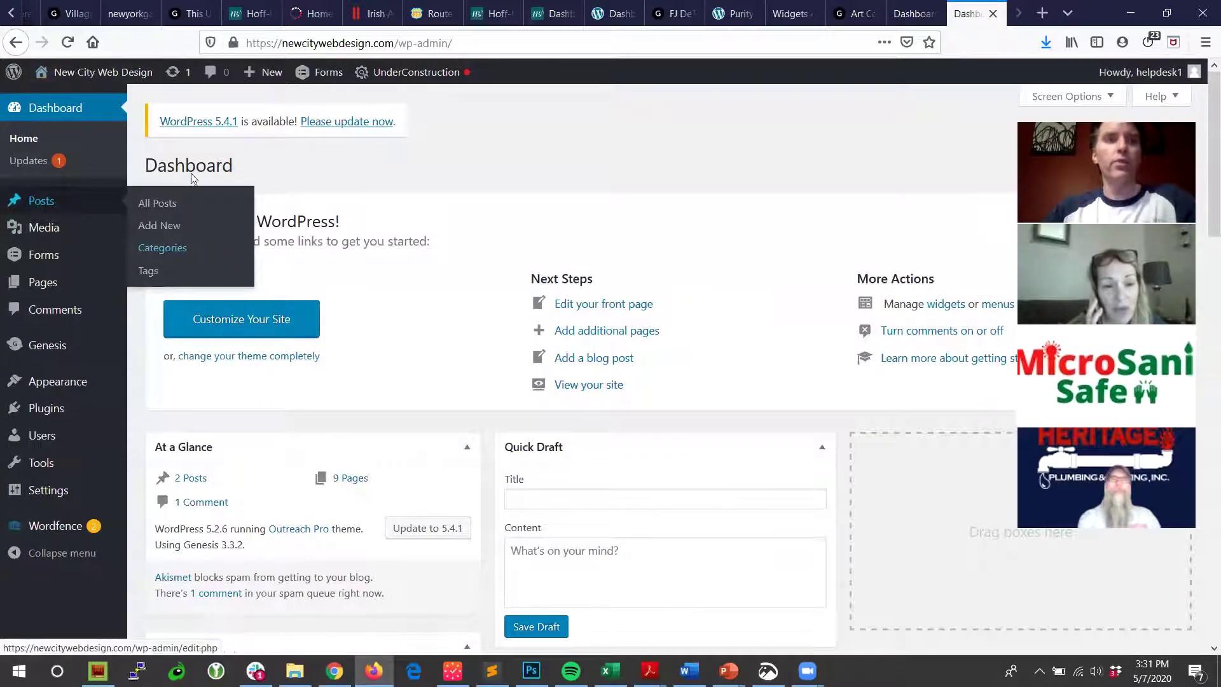
Step: Start a new upload in the media library and browse Documents to the "ACE - Workforce Development Board" folder inside "2 - ACE Web Marketing"
{"action": "mouse_move", "coordinate": [26, 234]}
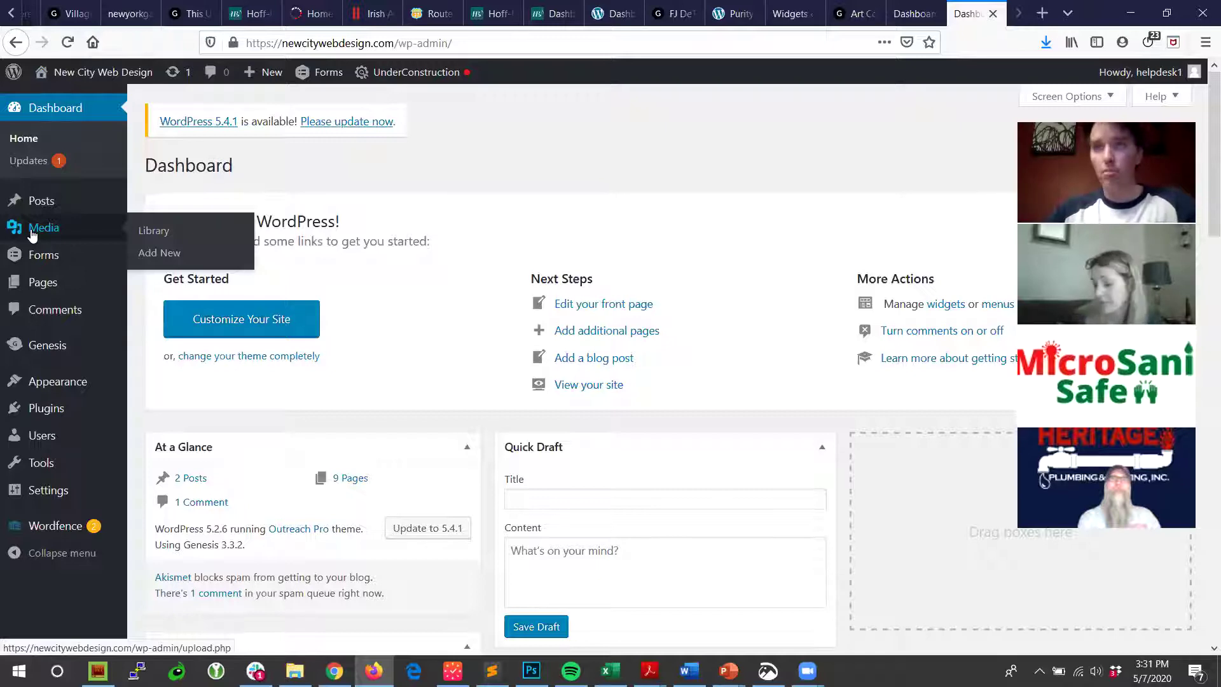
{"action": "left_click", "coordinate": [32, 235]}
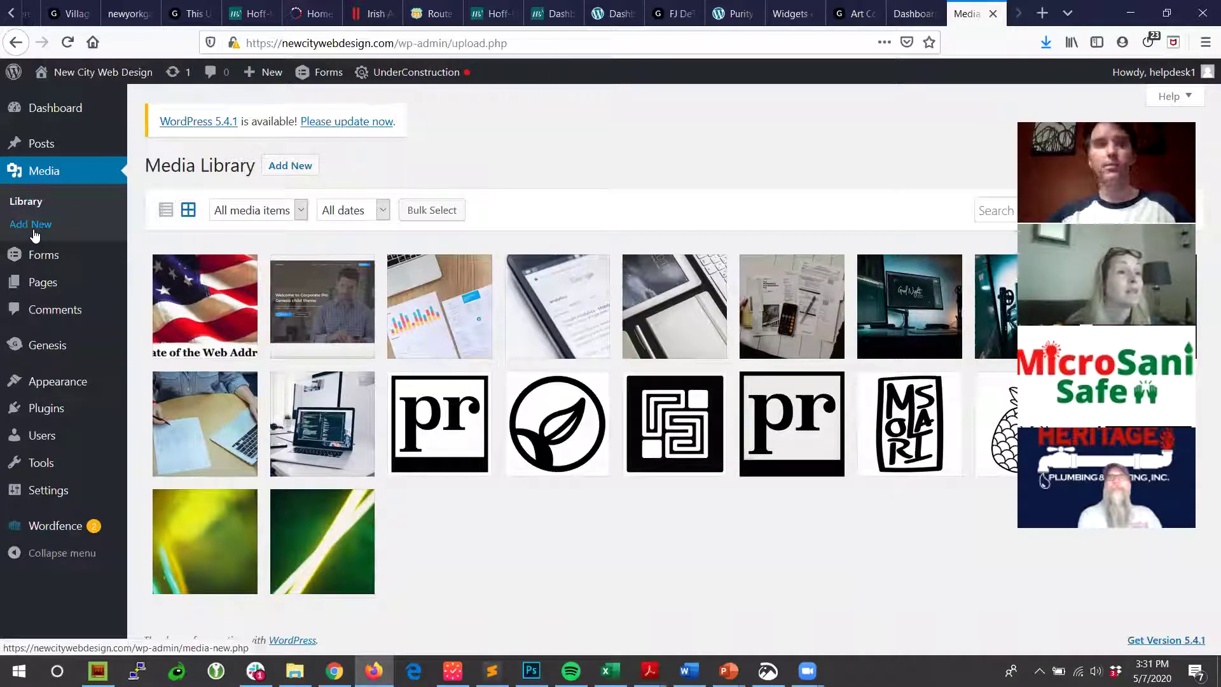
{"action": "left_click", "coordinate": [291, 166]}
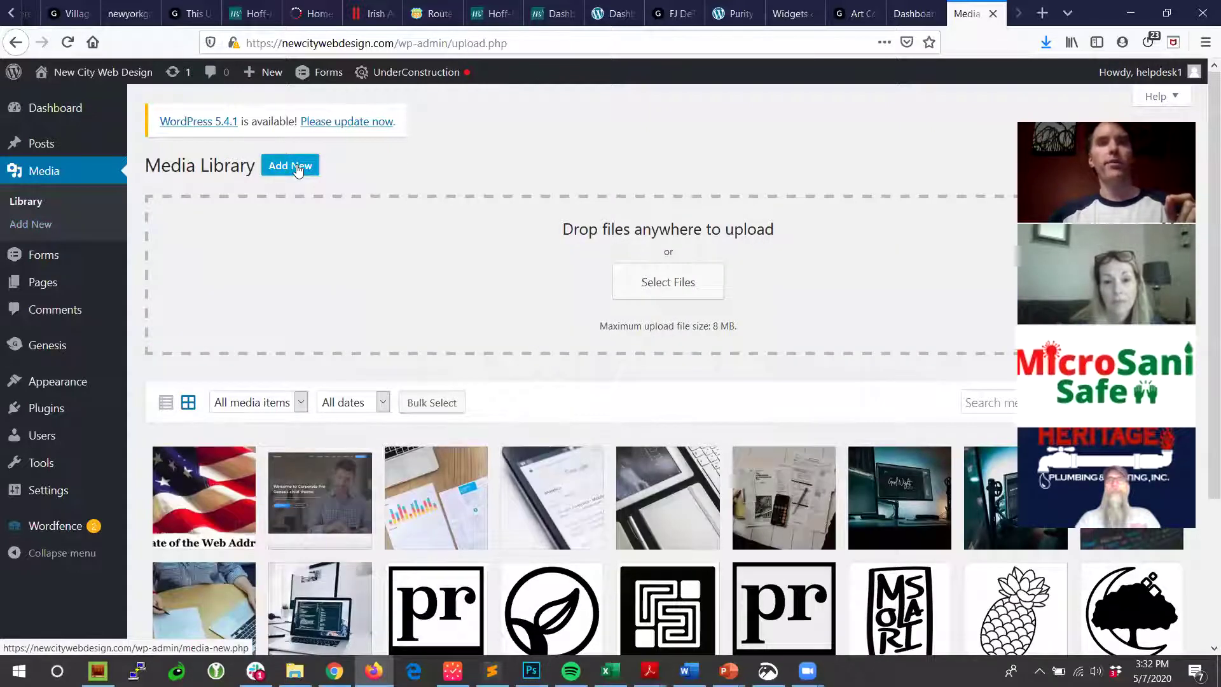
{"action": "left_click", "coordinate": [677, 286]}
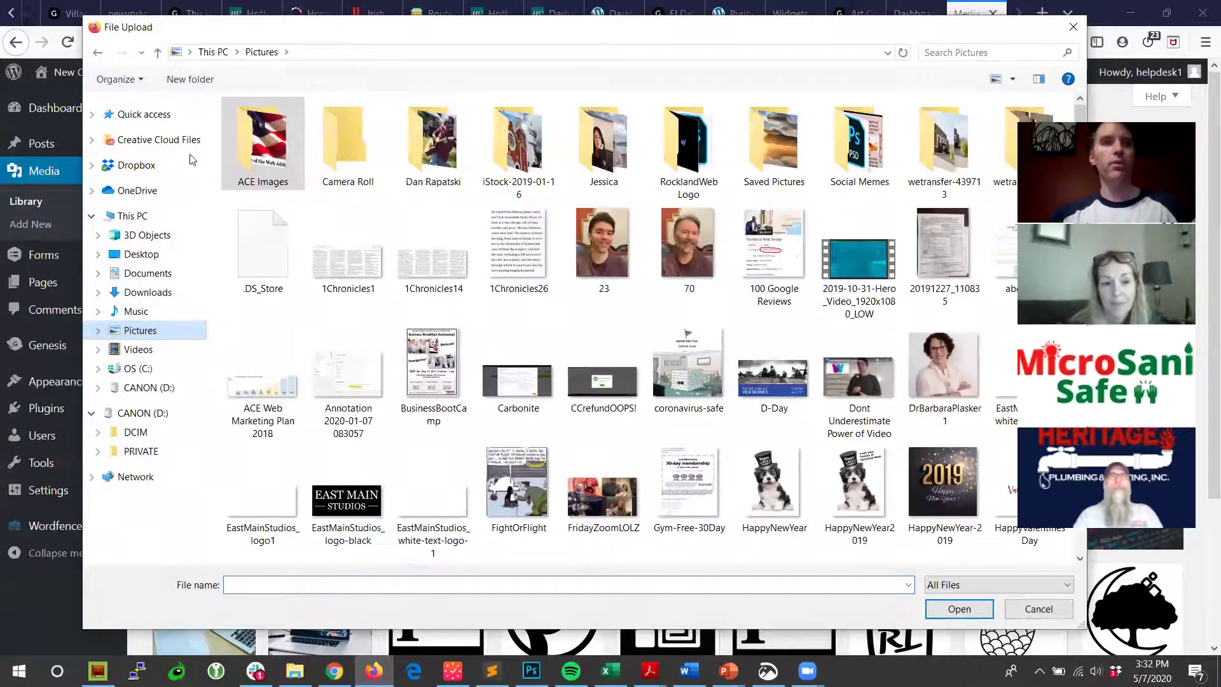
{"action": "left_click", "coordinate": [137, 272]}
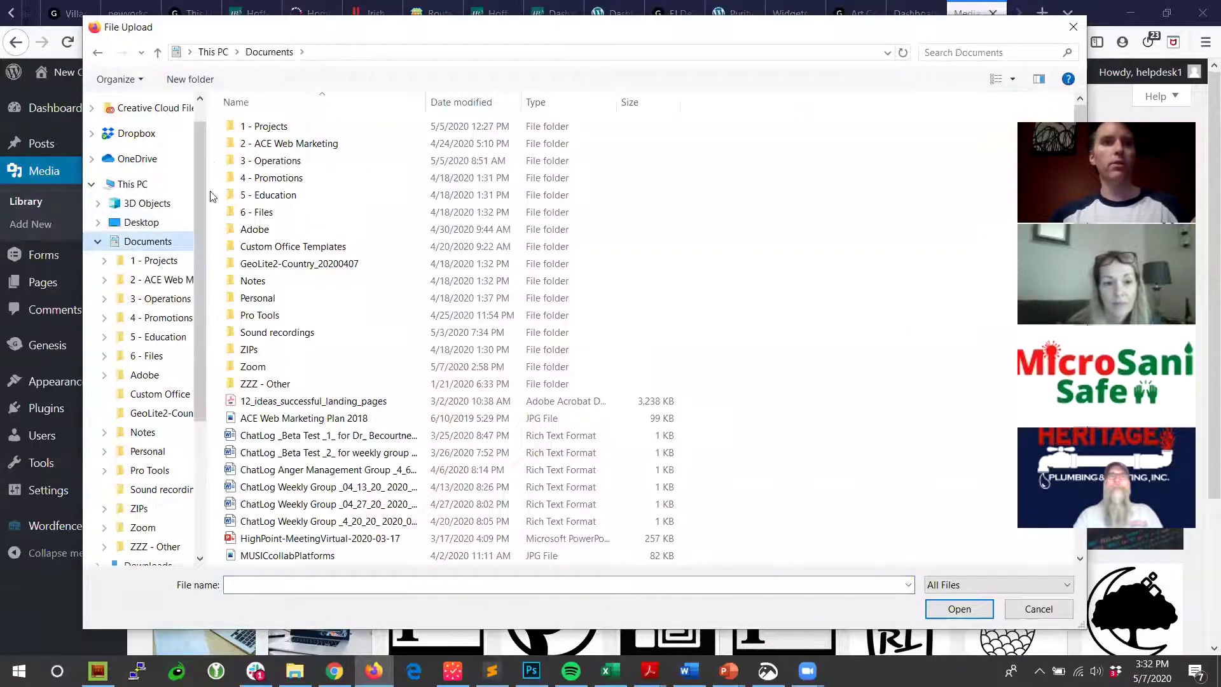
{"action": "double_click", "coordinate": [275, 145]}
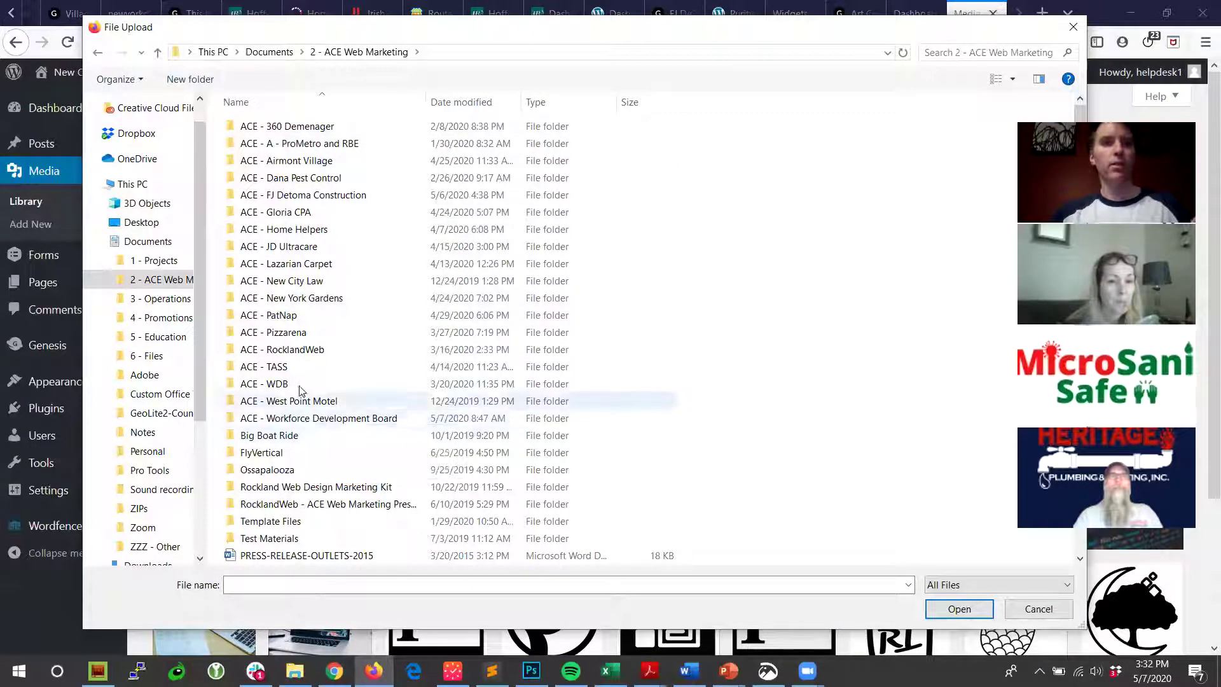
{"action": "double_click", "coordinate": [306, 418]}
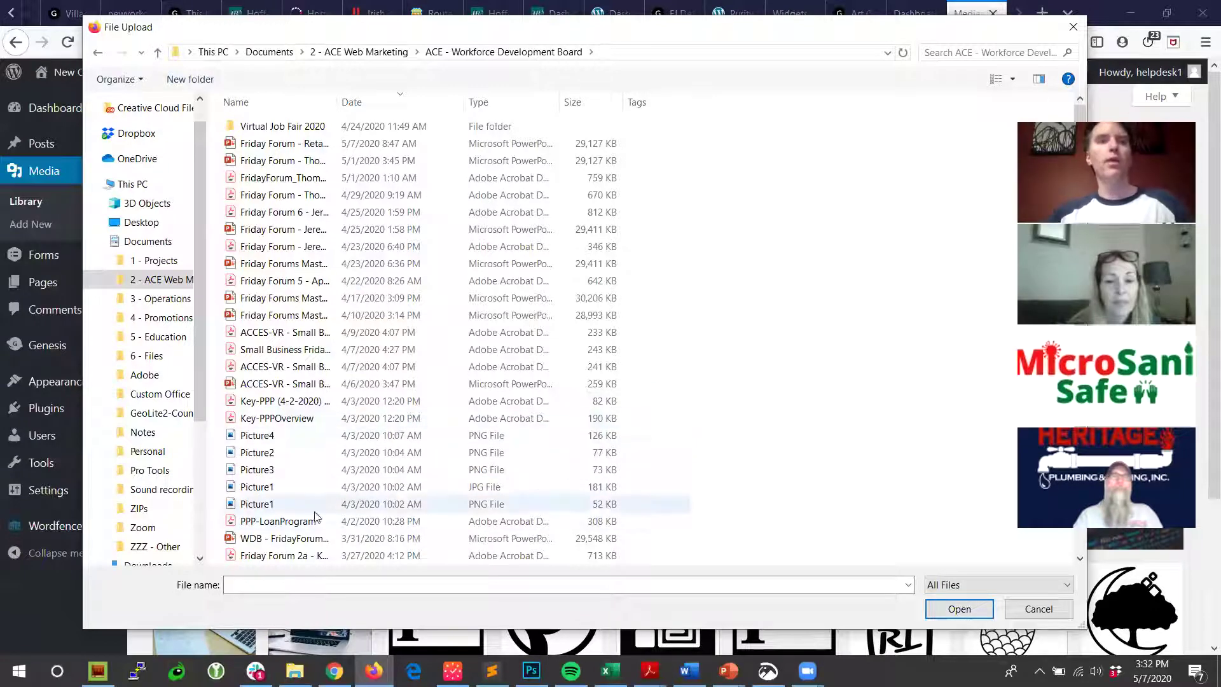
Step: Upload the five images Picture4, Picture2, Picture3 and both Picture1 files together to the media library, leaving out the Key-PPPOverview PDF
{"action": "left_click", "coordinate": [257, 506]}
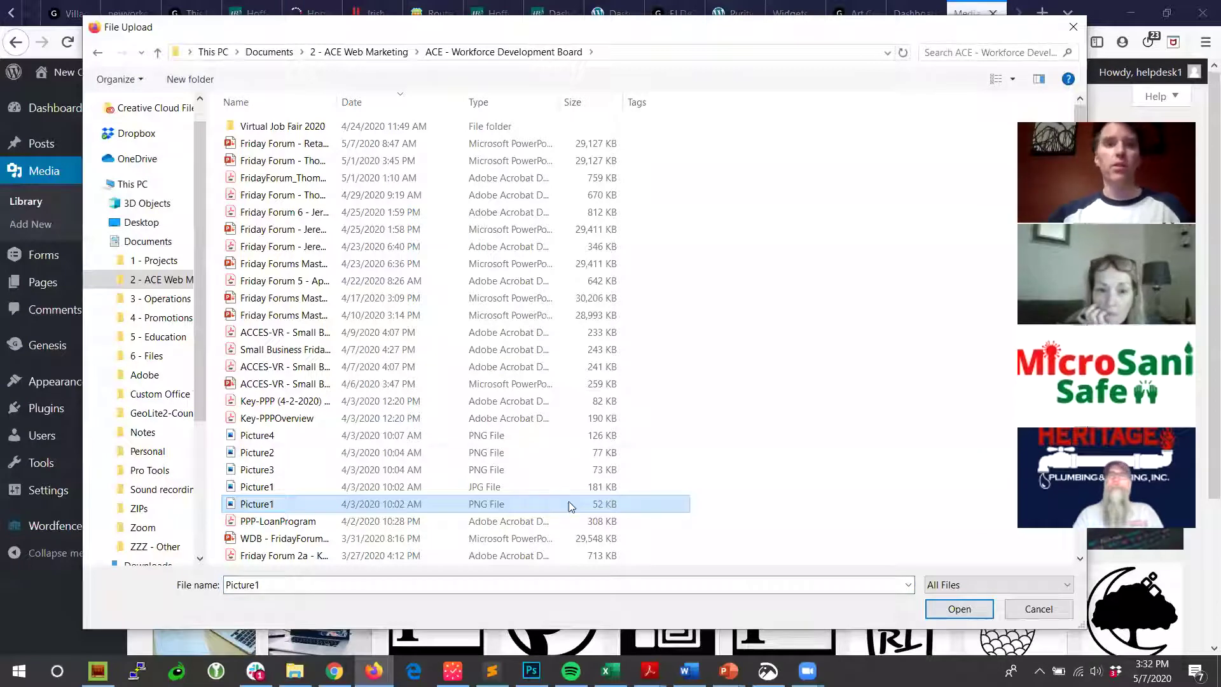
{"action": "left_click_drag", "start_coordinate": [752, 435], "coordinate": [255, 516]}
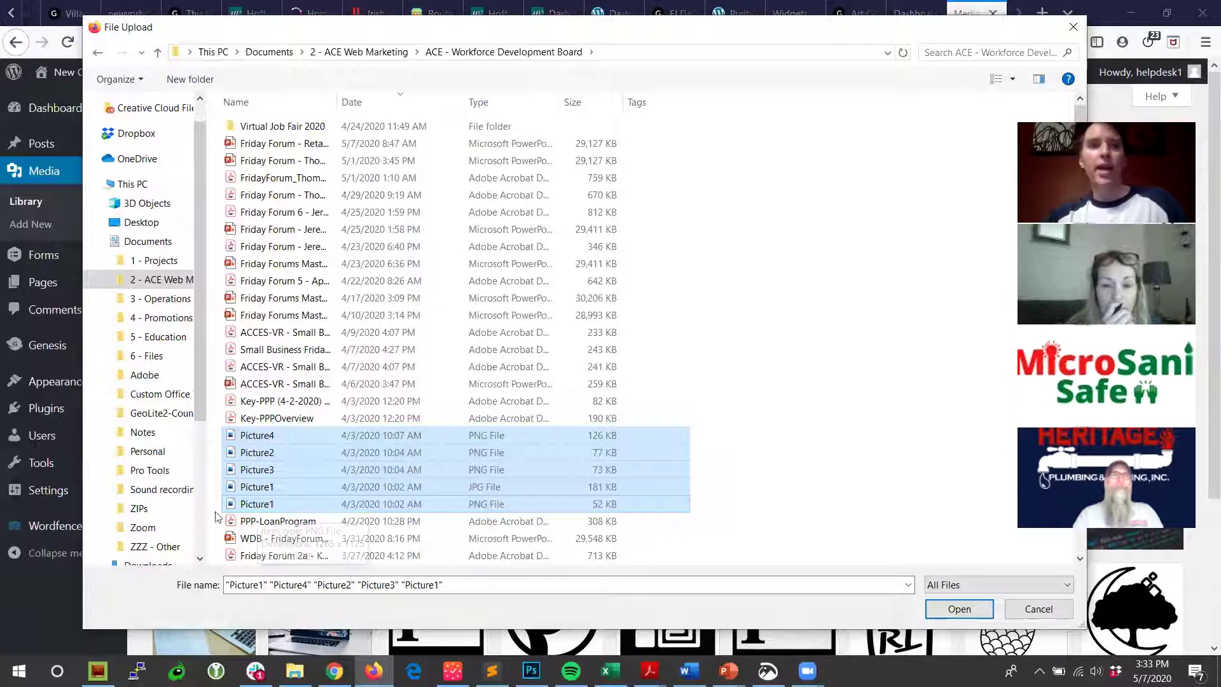
{"action": "left_click", "coordinate": [265, 424]}
{"action": "left_click", "coordinate": [258, 437], "text": "ctrl"}
{"action": "left_click", "coordinate": [257, 419]}
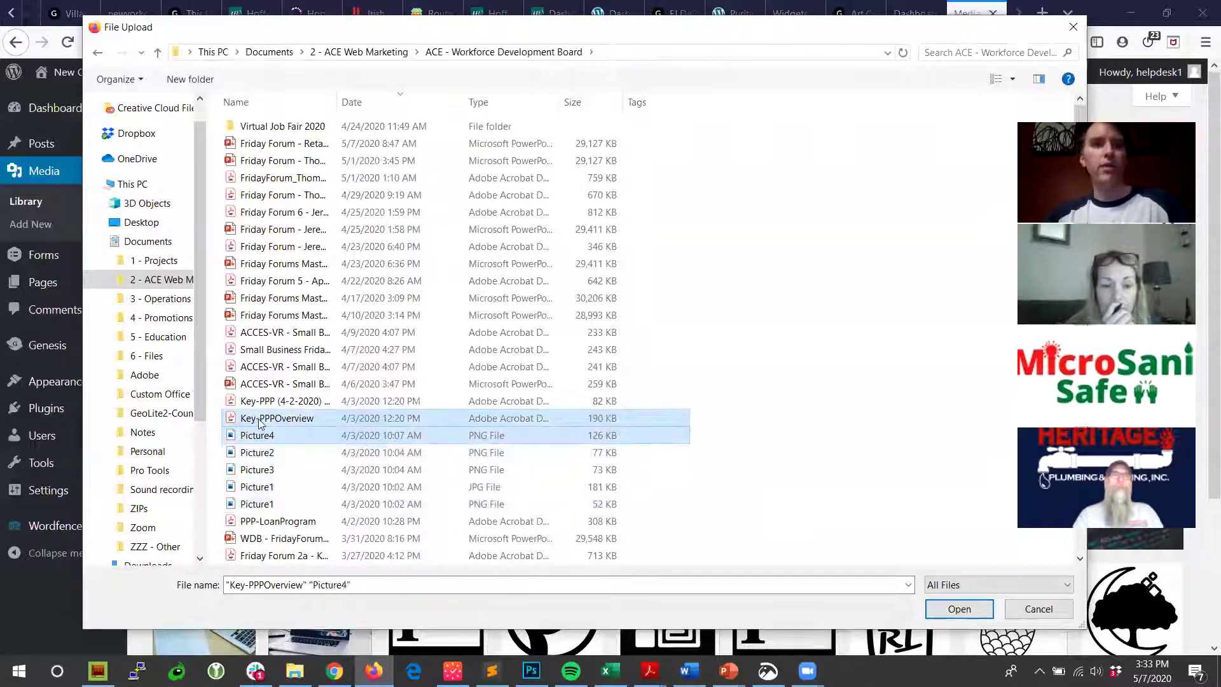
{"action": "left_click", "coordinate": [258, 436], "text": "ctrl"}
{"action": "left_click", "coordinate": [257, 453], "text": "ctrl"}
{"action": "left_click", "coordinate": [257, 470], "text": "ctrl"}
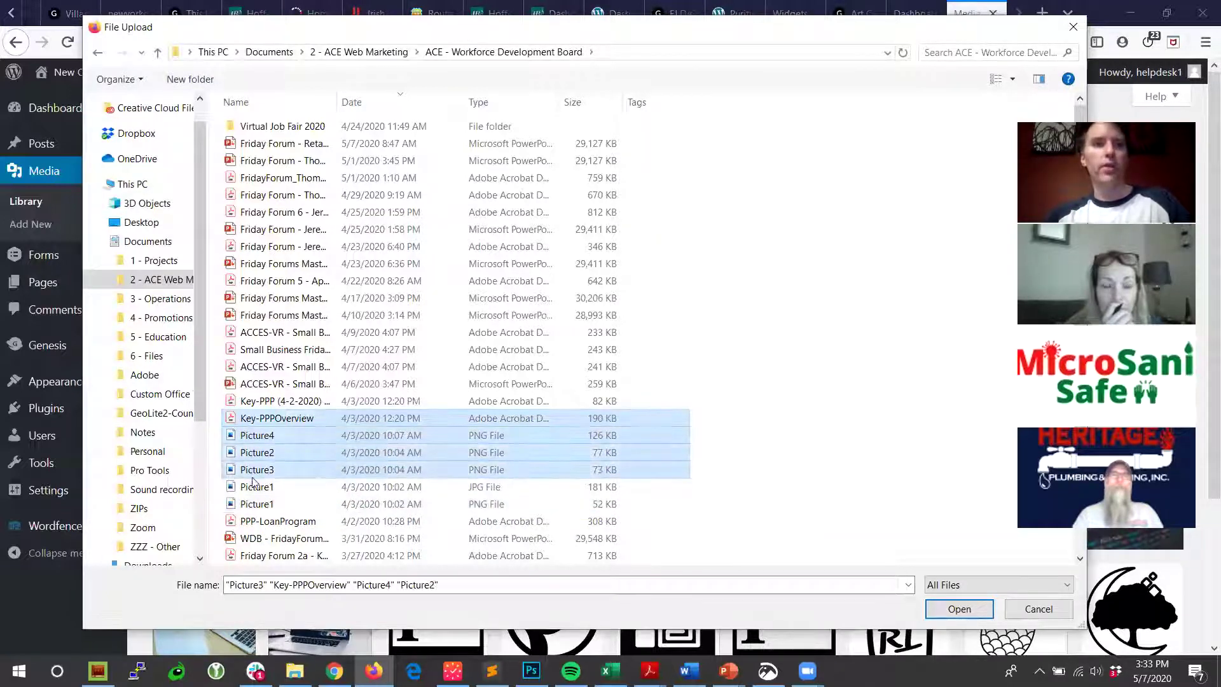
{"action": "left_click", "coordinate": [255, 488], "text": "ctrl"}
{"action": "left_click", "coordinate": [255, 503], "text": "ctrl"}
{"action": "left_click", "coordinate": [258, 418], "text": "ctrl"}
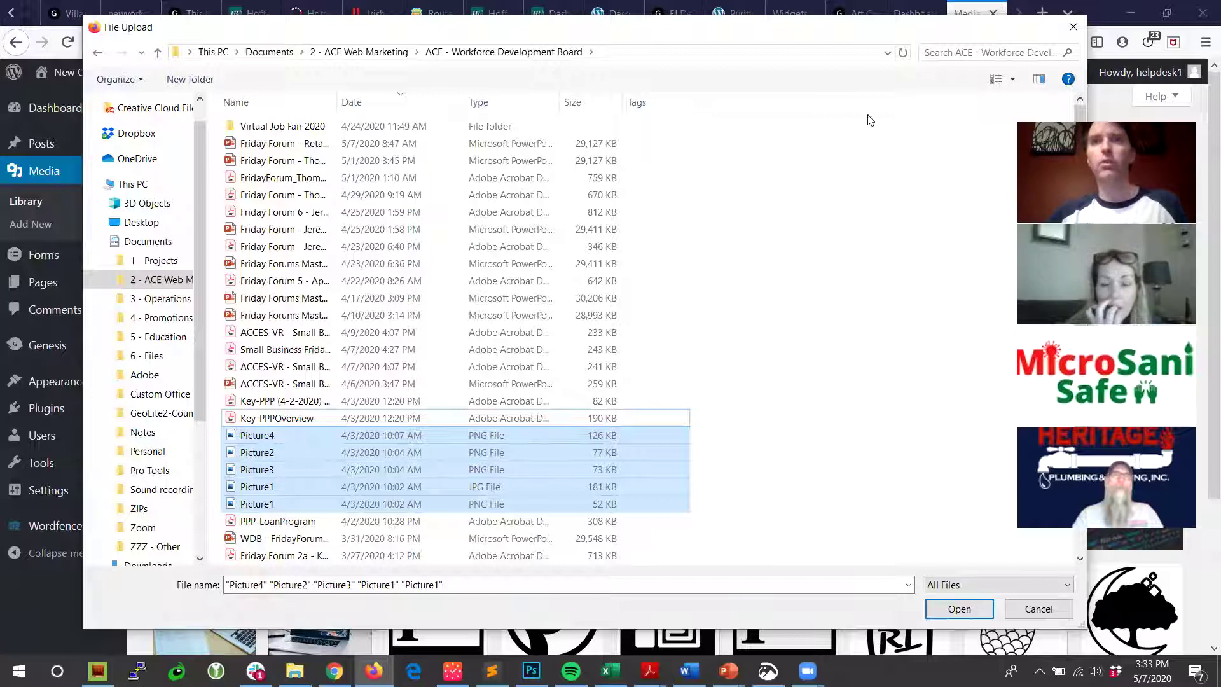
{"action": "left_click_drag", "start_coordinate": [848, 28], "coordinate": [770, 33]}
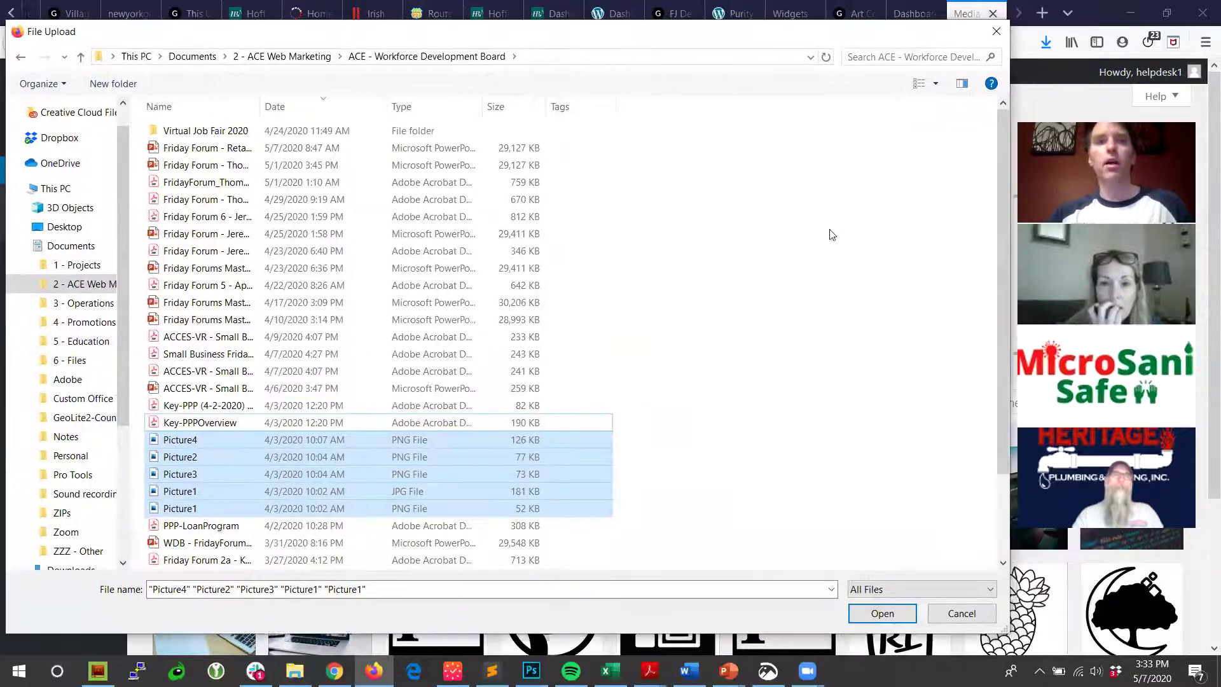
{"action": "left_click", "coordinate": [881, 614]}
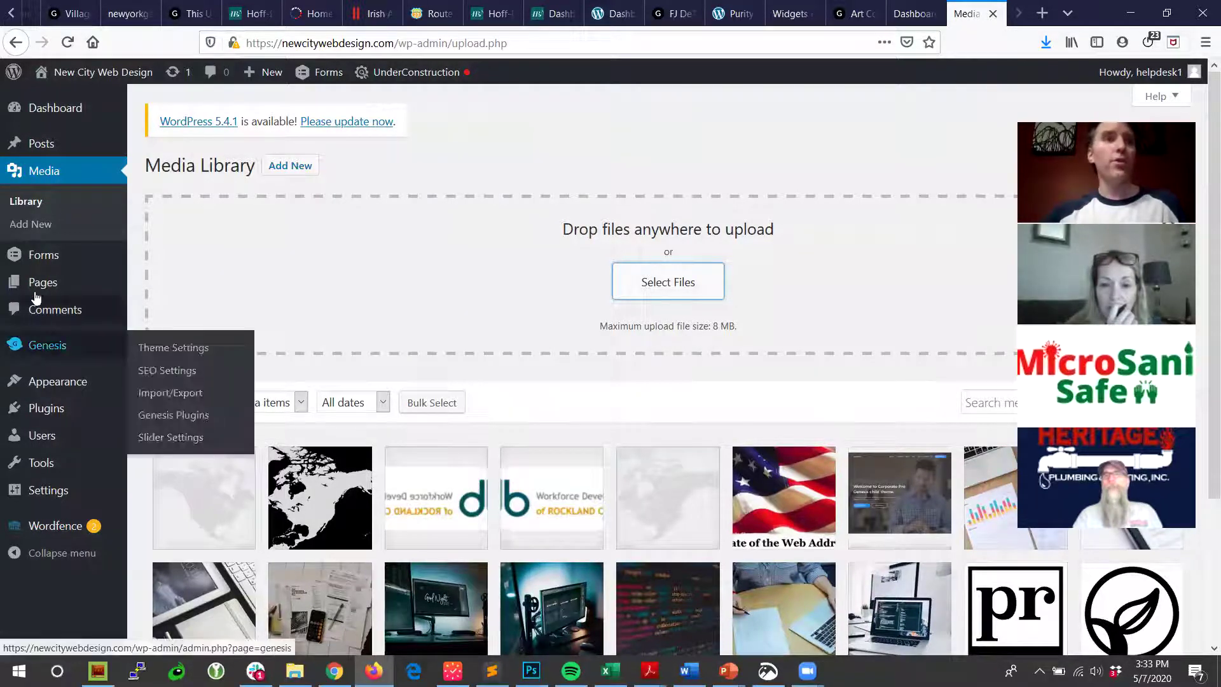
Step: Open the post "How to Update Your Website" for editing and delete the flag image from its content
{"action": "left_click", "coordinate": [25, 147]}
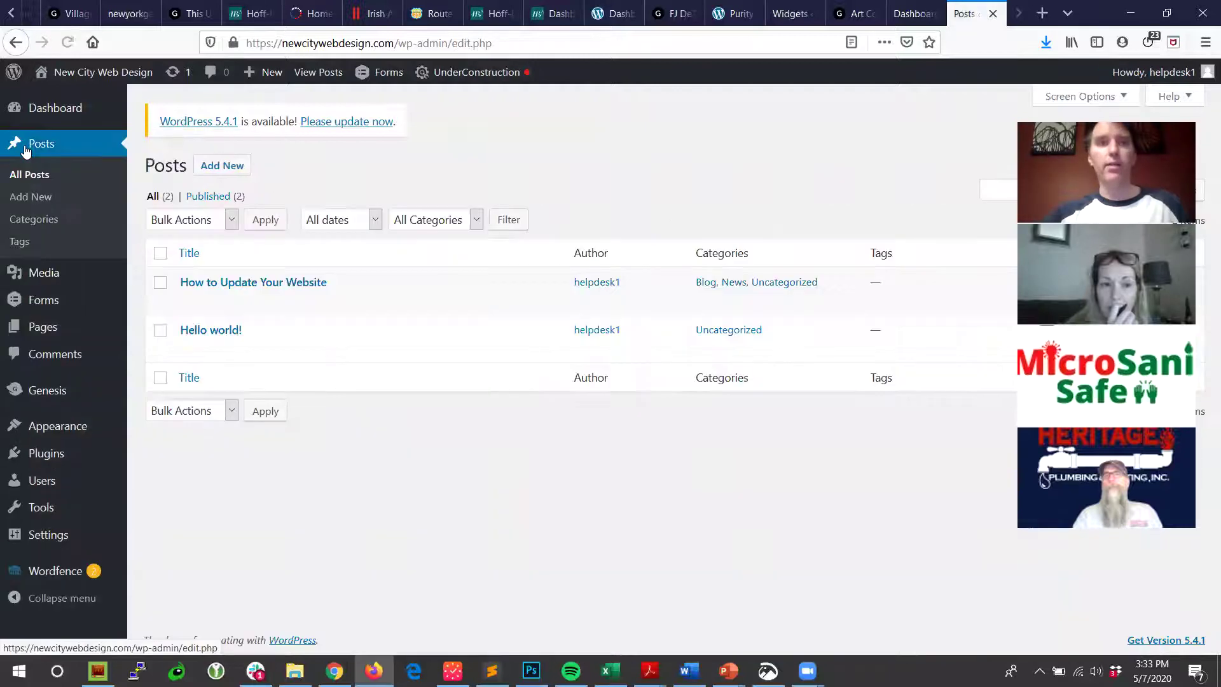
{"action": "left_click", "coordinate": [223, 283]}
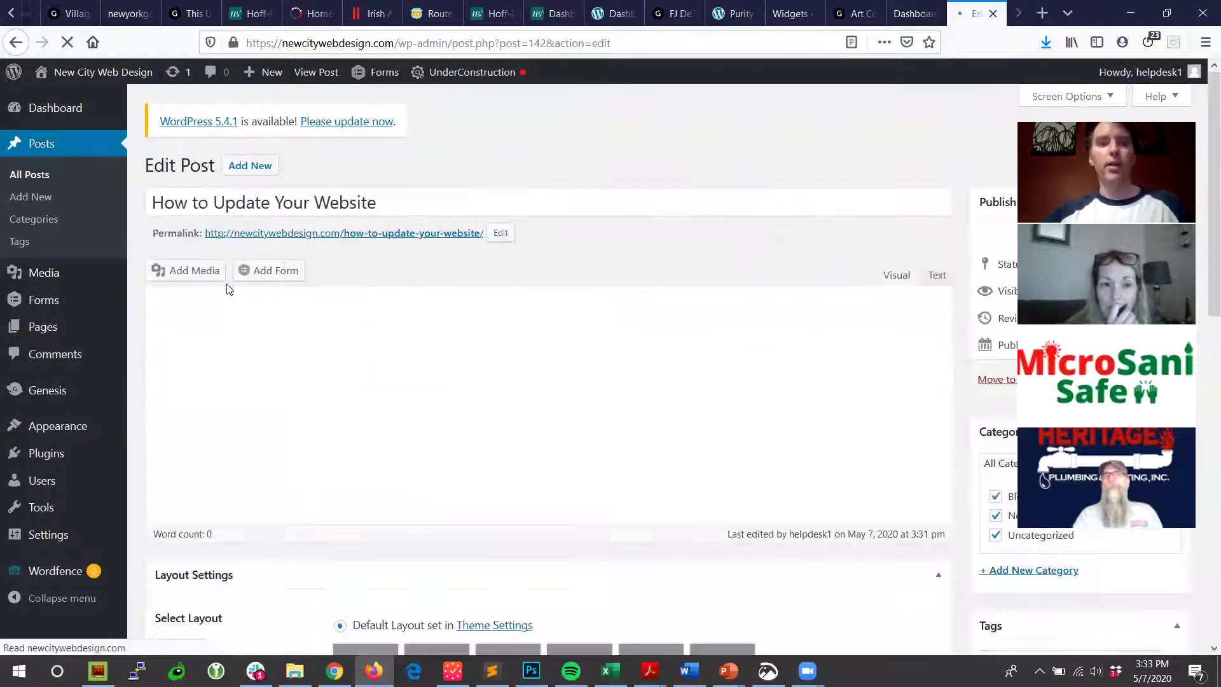
{"action": "left_click", "coordinate": [805, 392]}
{"action": "key", "text": "Delete"}
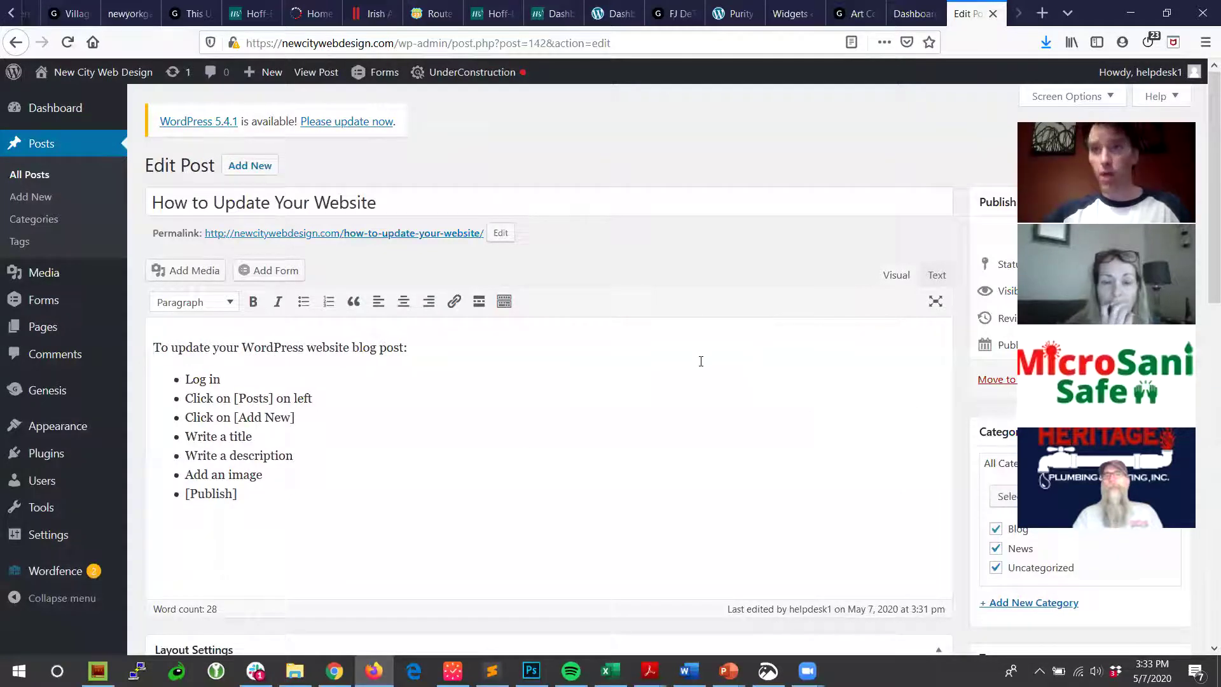
Step: Insert the pale North America map image Picture4.png from the media library into the post
{"action": "left_click", "coordinate": [201, 274]}
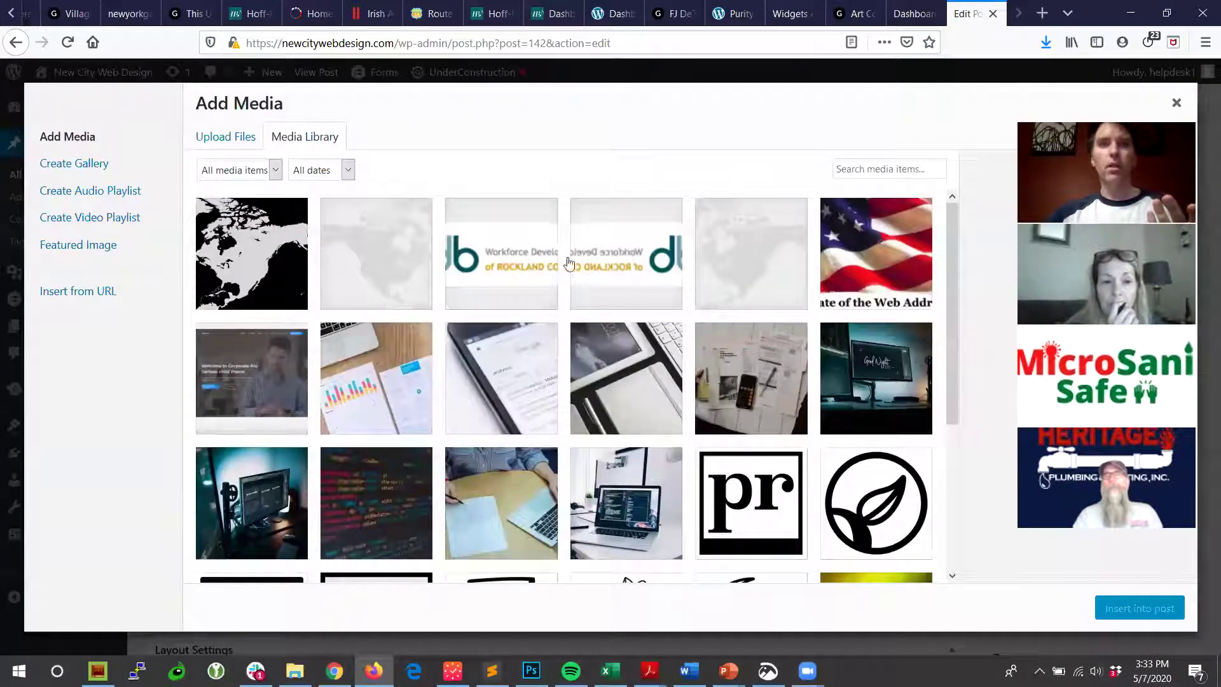
{"action": "left_click", "coordinate": [724, 245]}
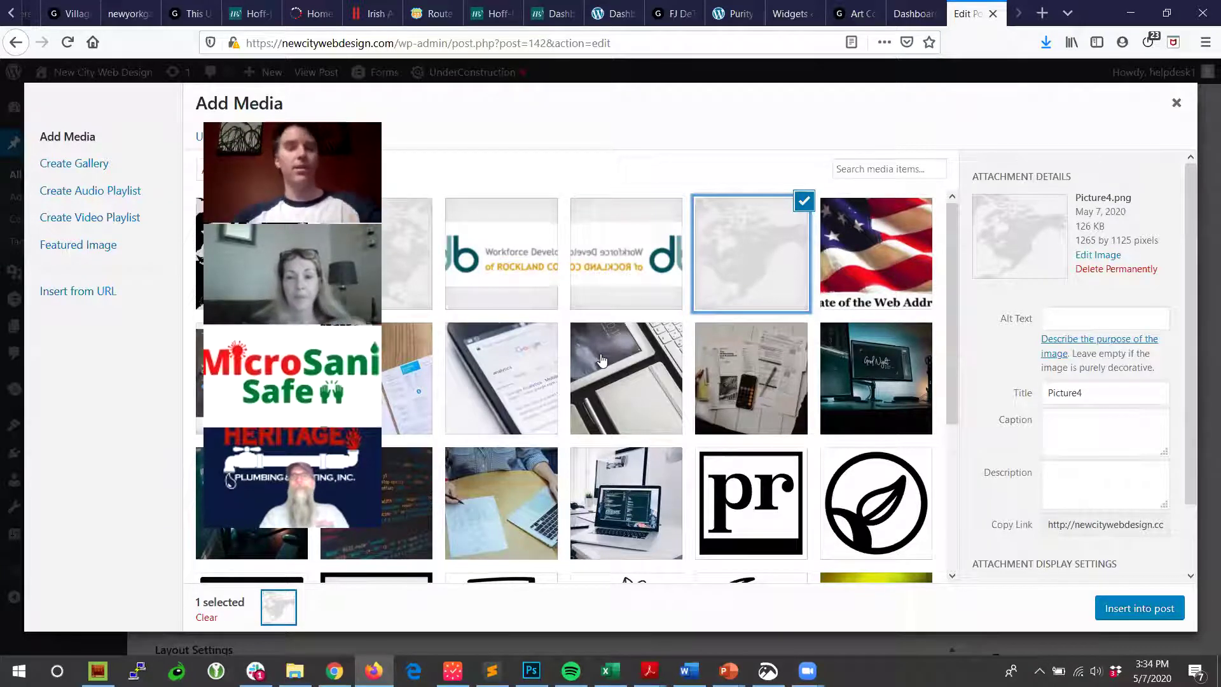
{"action": "left_click", "coordinate": [1140, 608]}
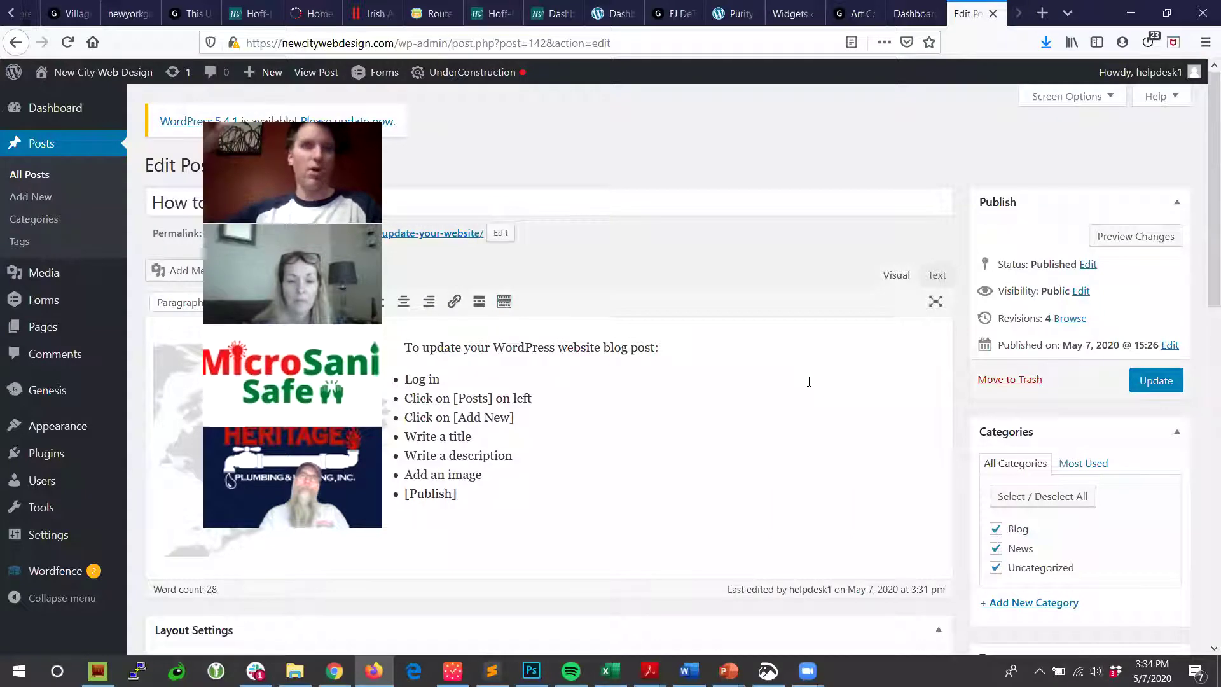
Step: Align the map image right of the post's text and update the post
{"action": "left_click", "coordinate": [186, 391]}
{"action": "left_click", "coordinate": [429, 302]}
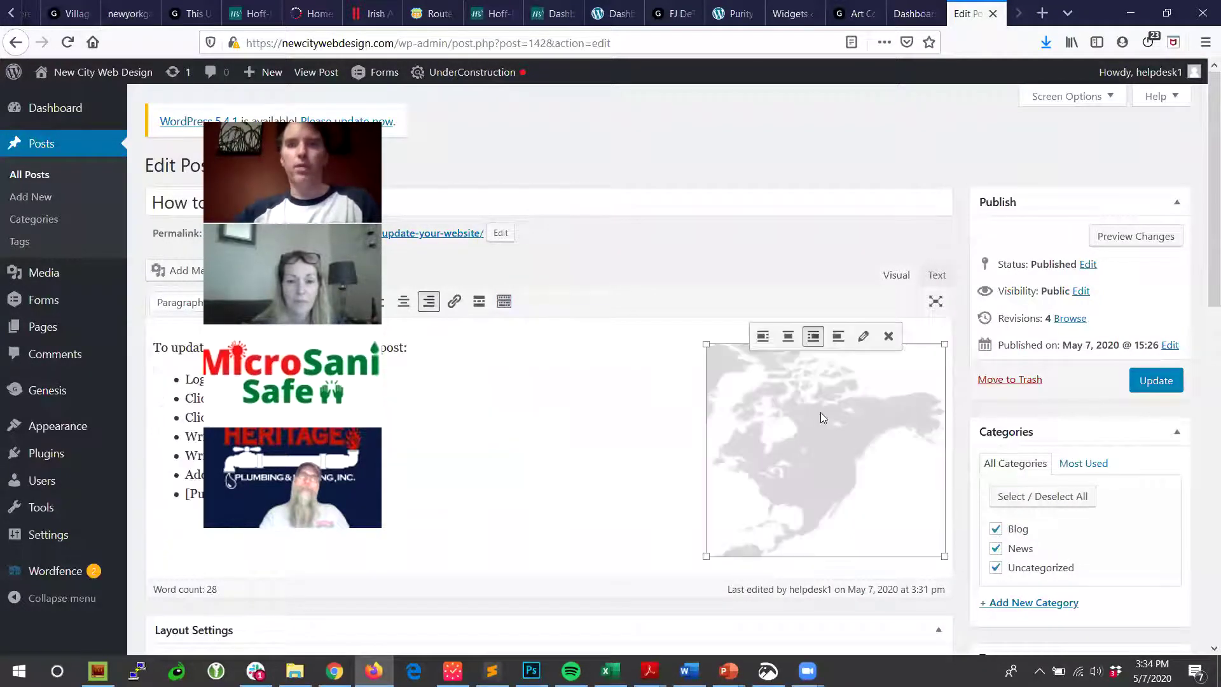
{"action": "left_click", "coordinate": [1156, 380]}
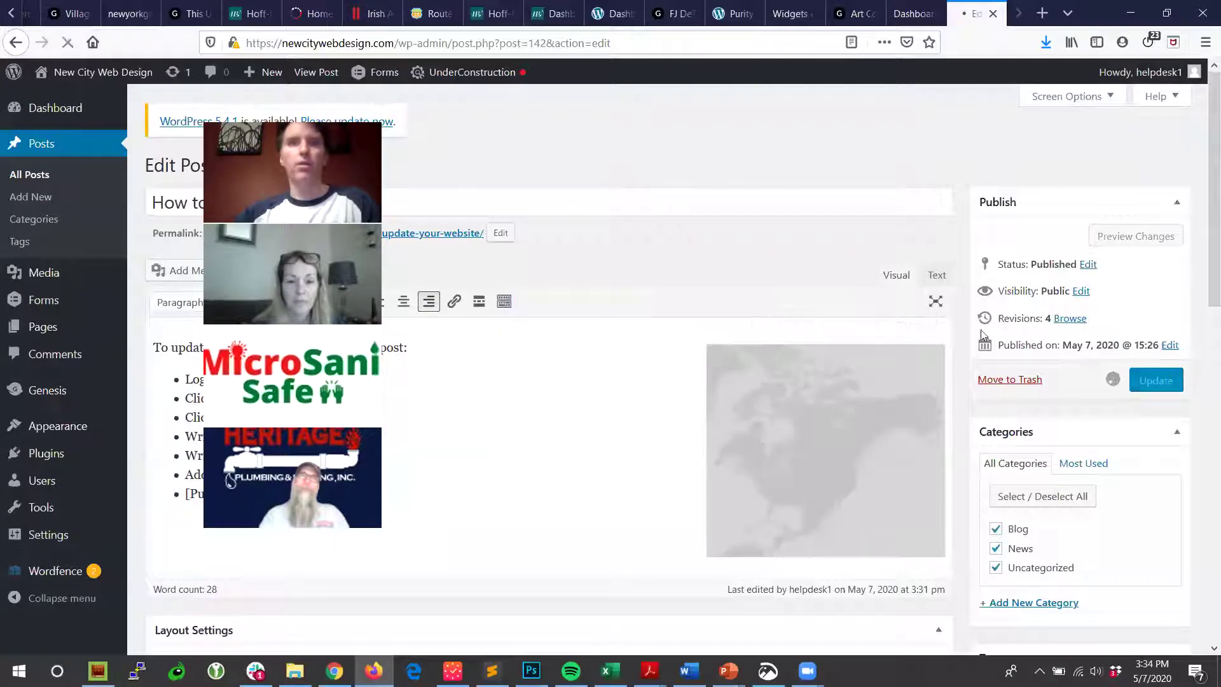
Step: View the published post on the site and highlight its text beside the right-aligned map image
{"action": "left_click", "coordinate": [325, 72]}
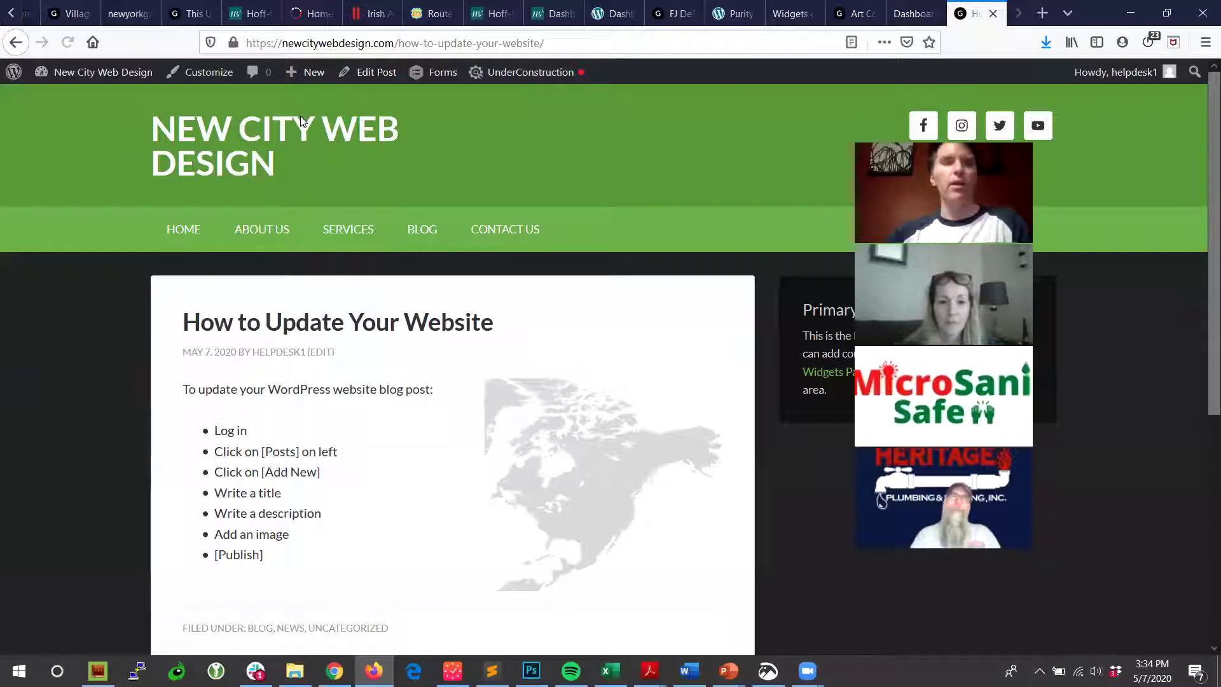
{"action": "left_click_drag", "start_coordinate": [183, 389], "coordinate": [361, 561]}
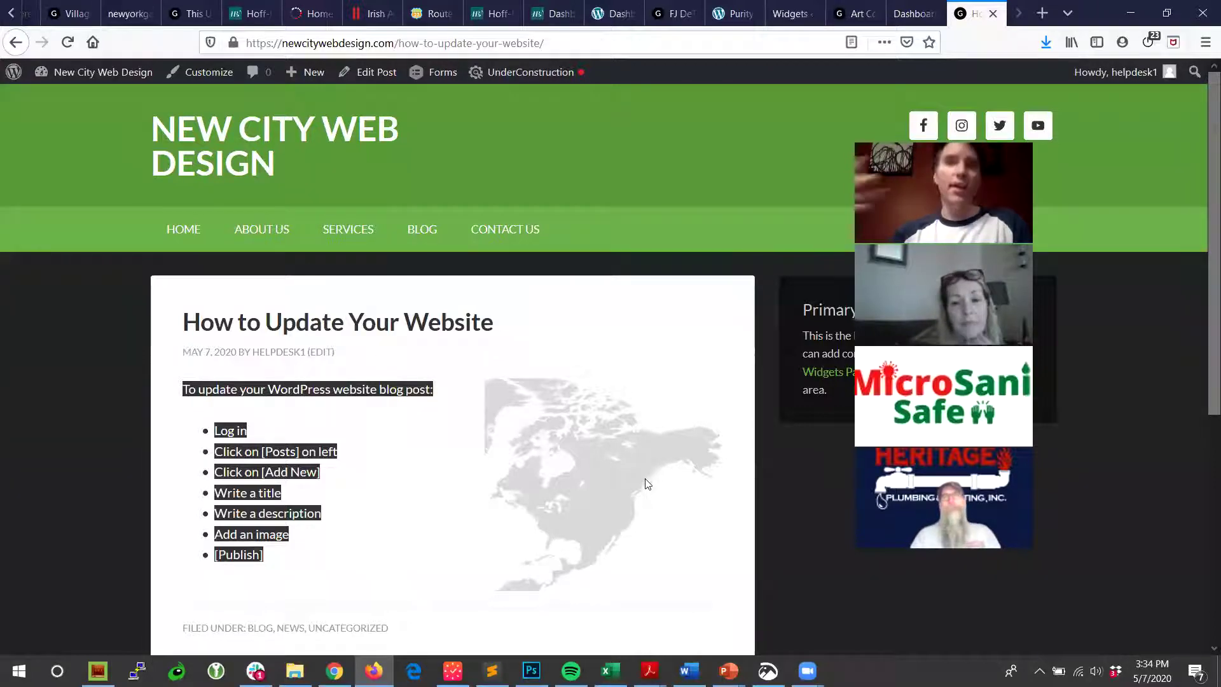
Step: Give the post the full-width layout without sidebars, update it and view it on the site
{"action": "left_click", "coordinate": [375, 72]}
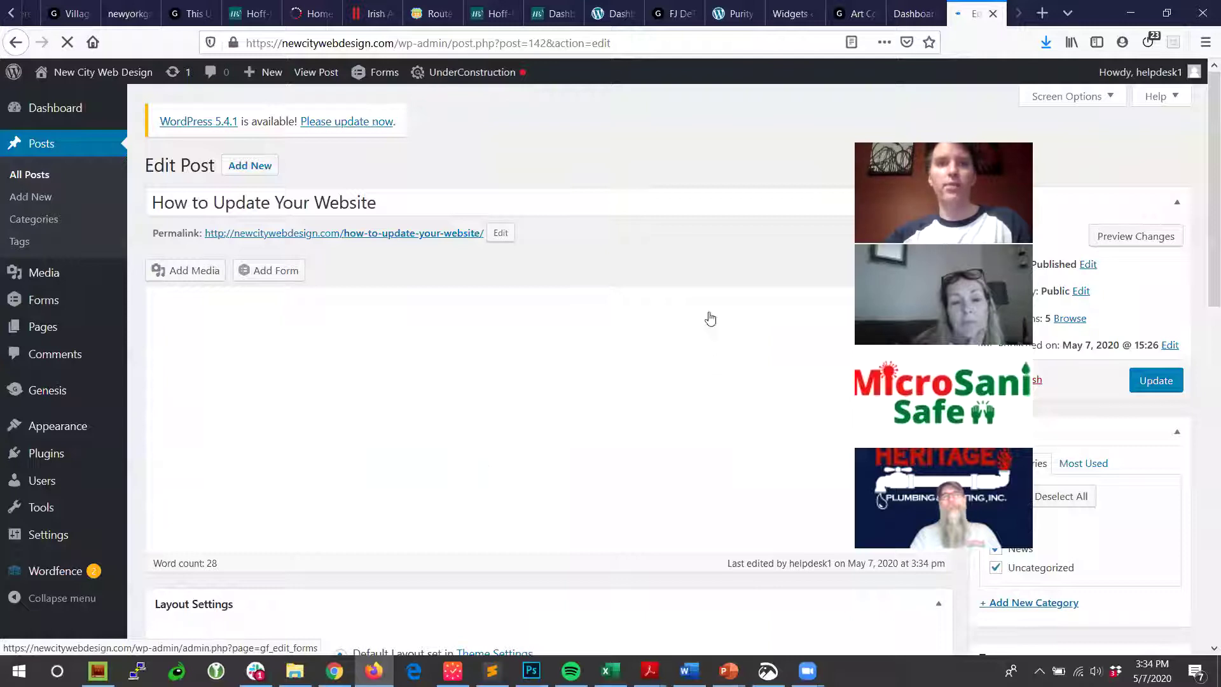
{"action": "scroll", "coordinate": [710, 318], "scroll_direction": "down", "scroll_amount": 6}
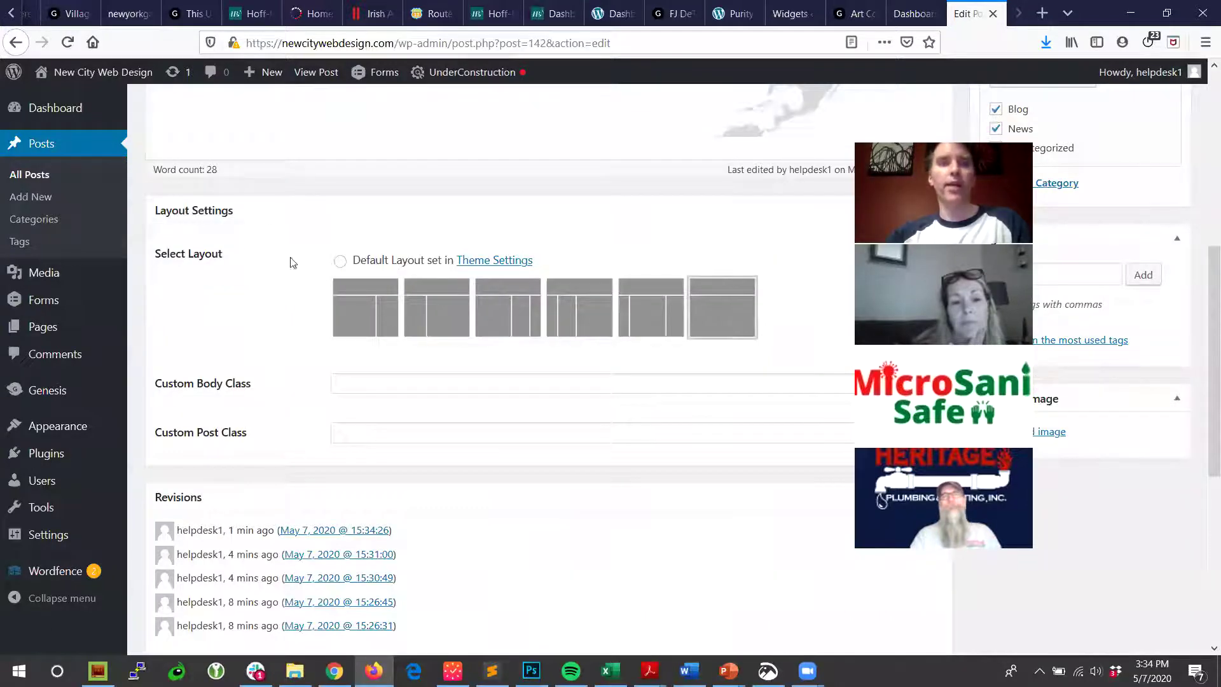
{"action": "scroll", "coordinate": [541, 362], "scroll_direction": "up", "scroll_amount": 5}
{"action": "scroll", "coordinate": [469, 395], "scroll_direction": "down", "scroll_amount": 3}
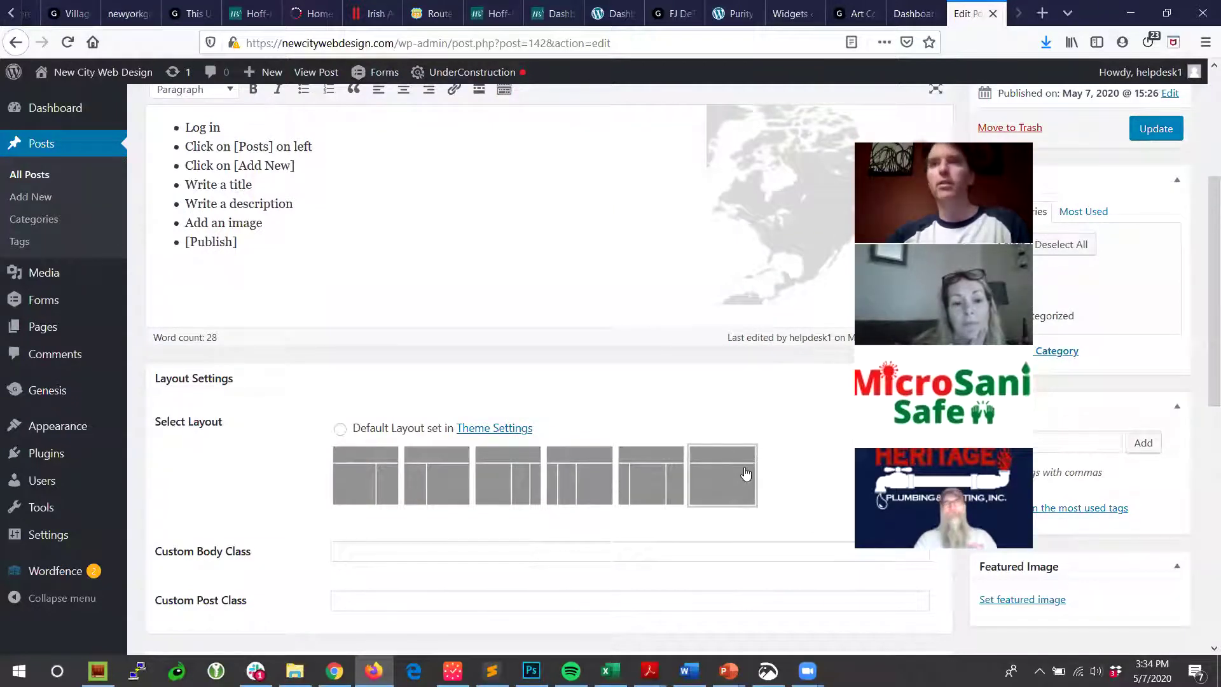
{"action": "left_click", "coordinate": [1156, 131]}
{"action": "left_click", "coordinate": [312, 78]}
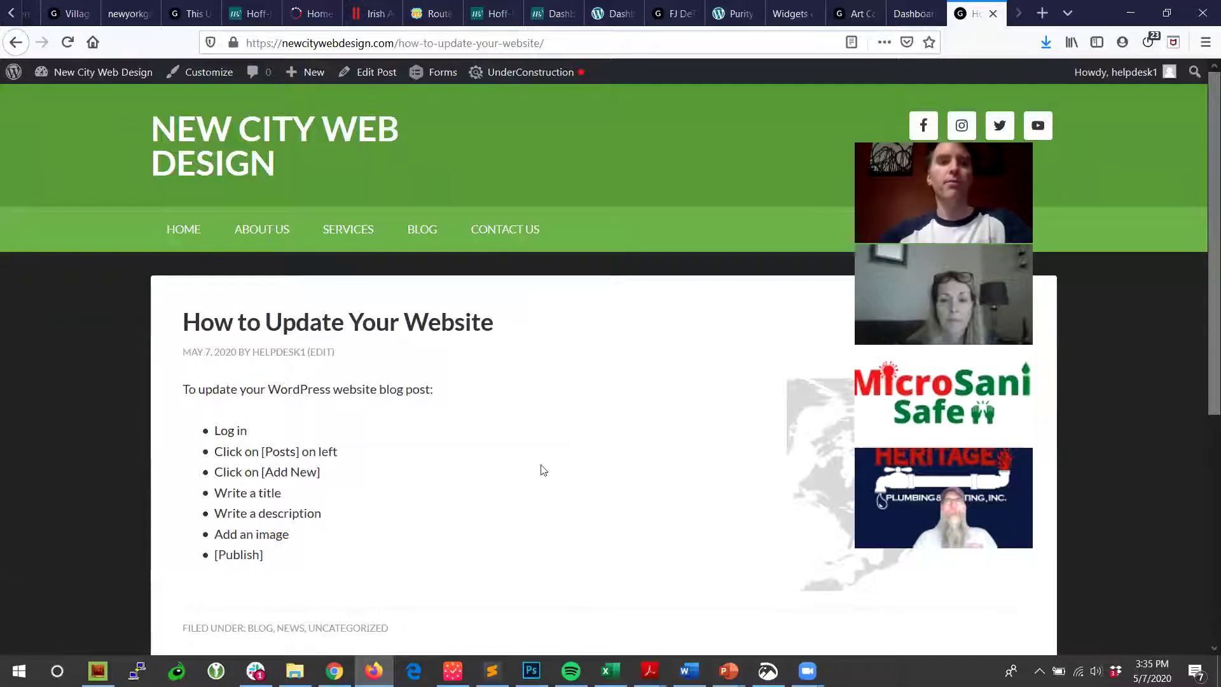
Step: Switch to Gmail in Chrome to check the workshop agenda in the sent email, and return to the site in Firefox
{"action": "left_click", "coordinate": [334, 671]}
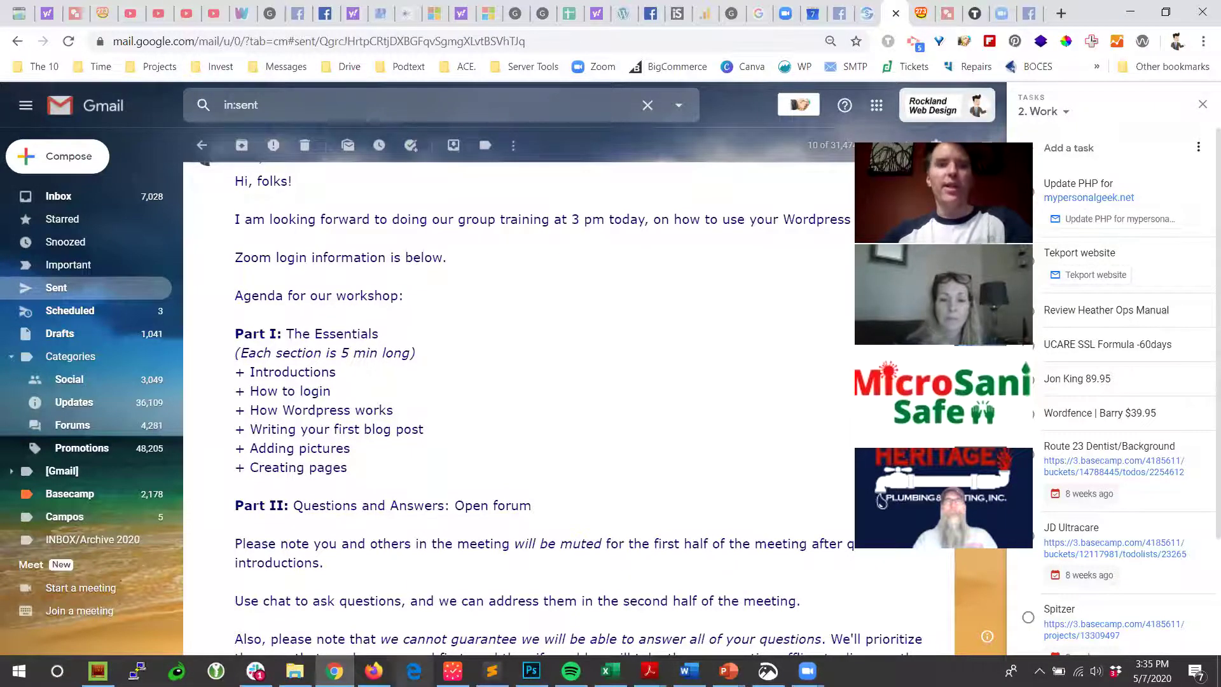
{"action": "left_click", "coordinate": [374, 671]}
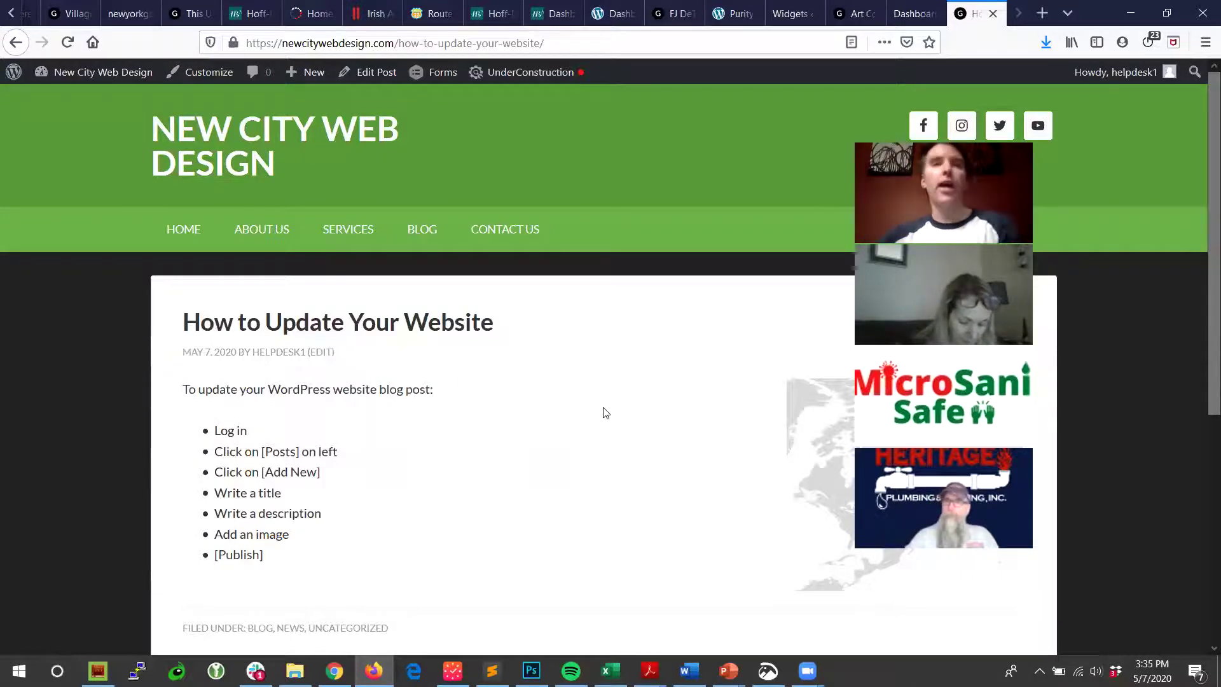
Step: Return to the site's admin dashboard and open the list of all pages
{"action": "left_click", "coordinate": [95, 79]}
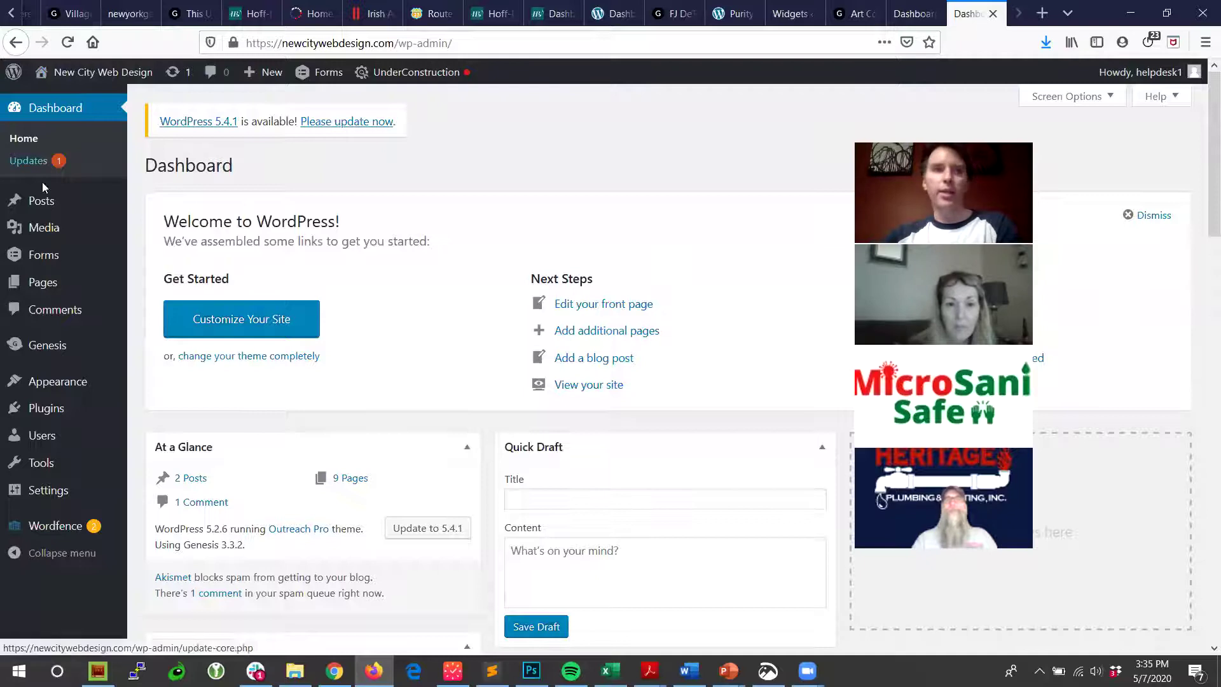
{"action": "mouse_move", "coordinate": [27, 201]}
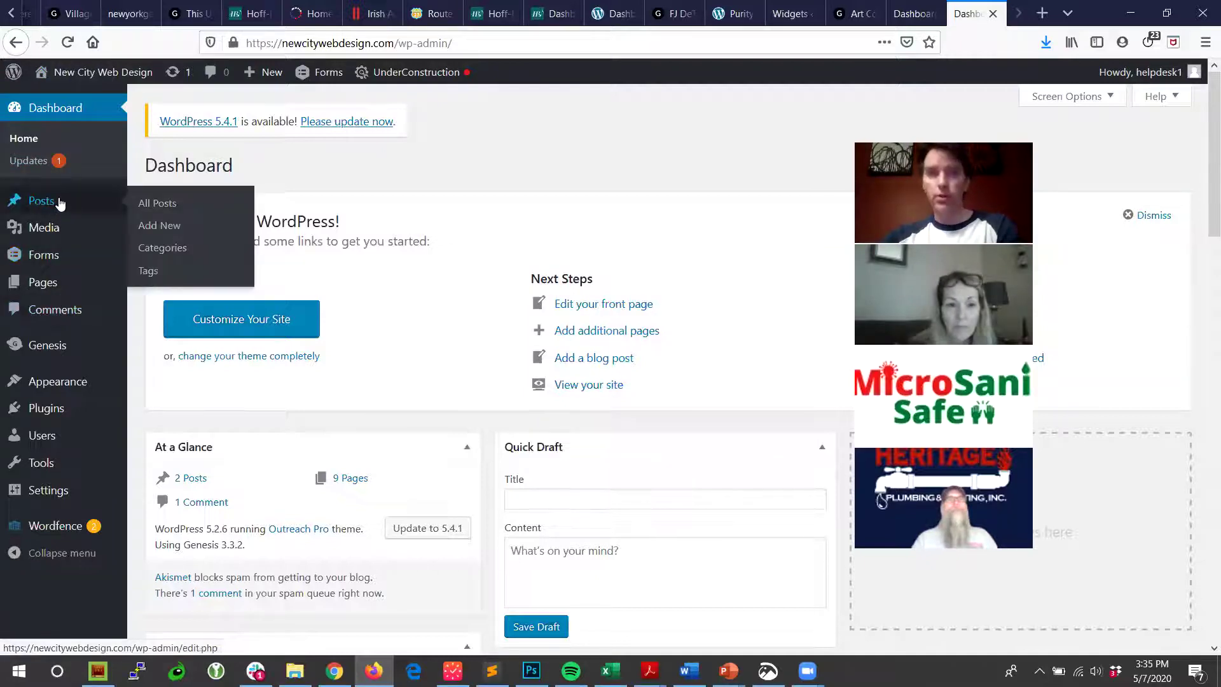
{"action": "mouse_move", "coordinate": [50, 235]}
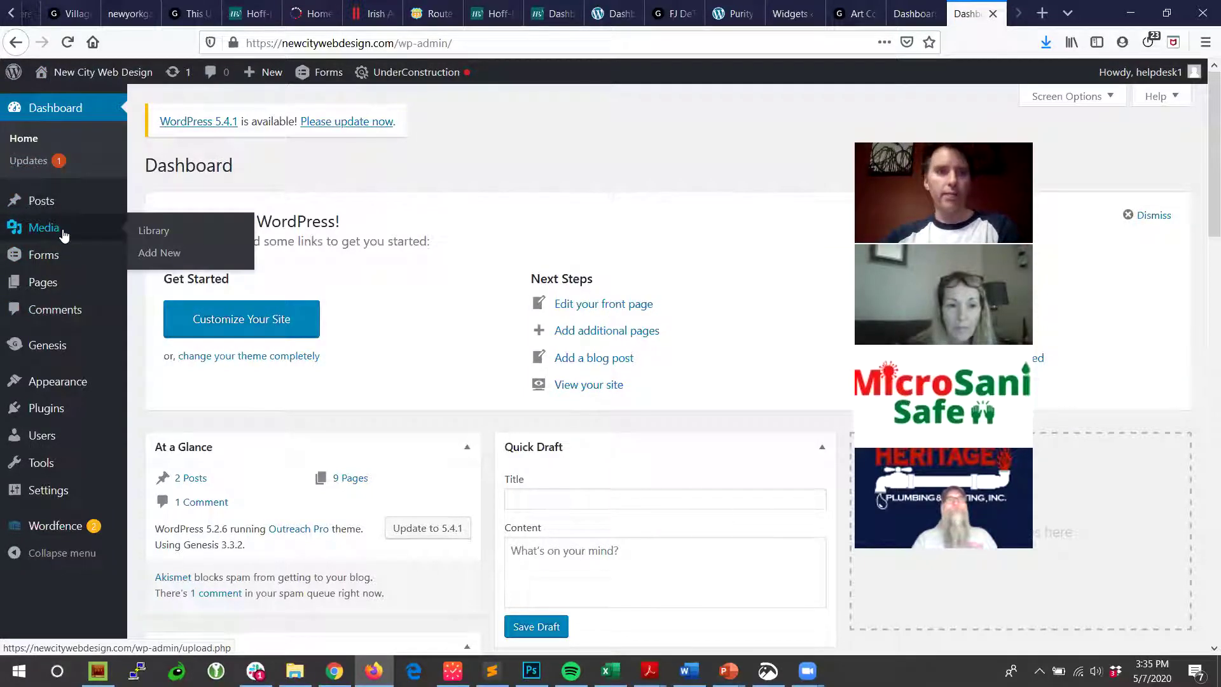
{"action": "mouse_move", "coordinate": [50, 292]}
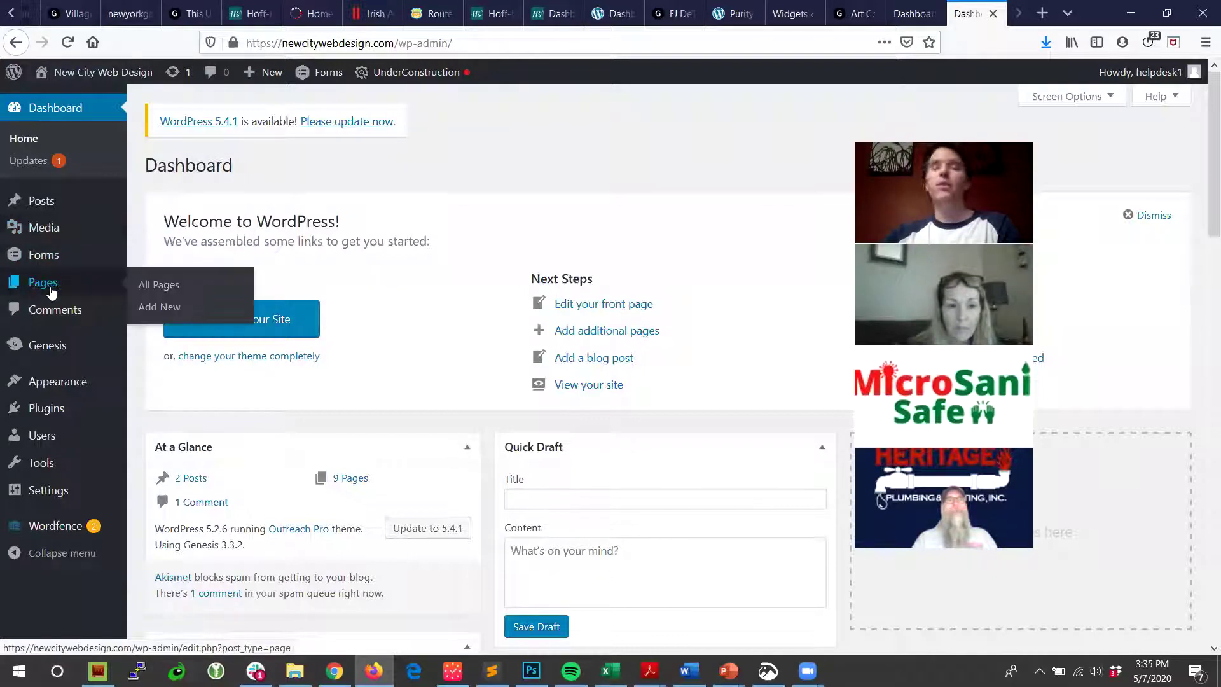
{"action": "left_click", "coordinate": [51, 292]}
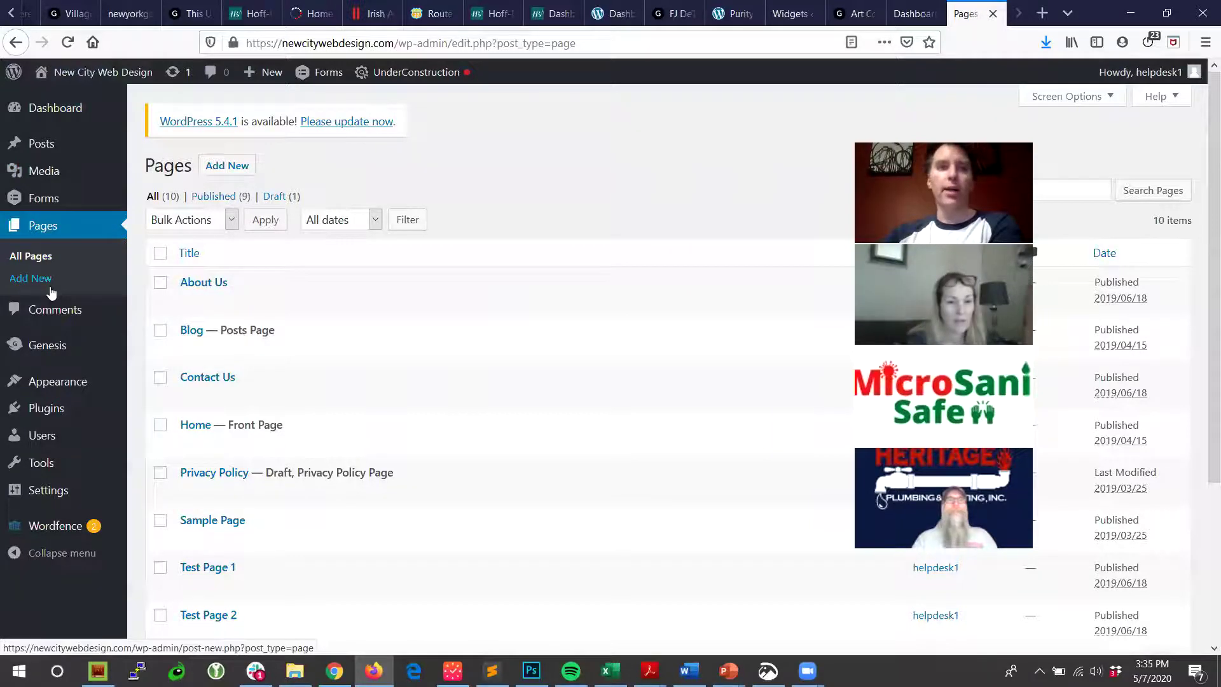
Step: Look through the list of pages and open the About Us page for editing
{"action": "scroll", "coordinate": [382, 165], "scroll_direction": "down", "scroll_amount": 3}
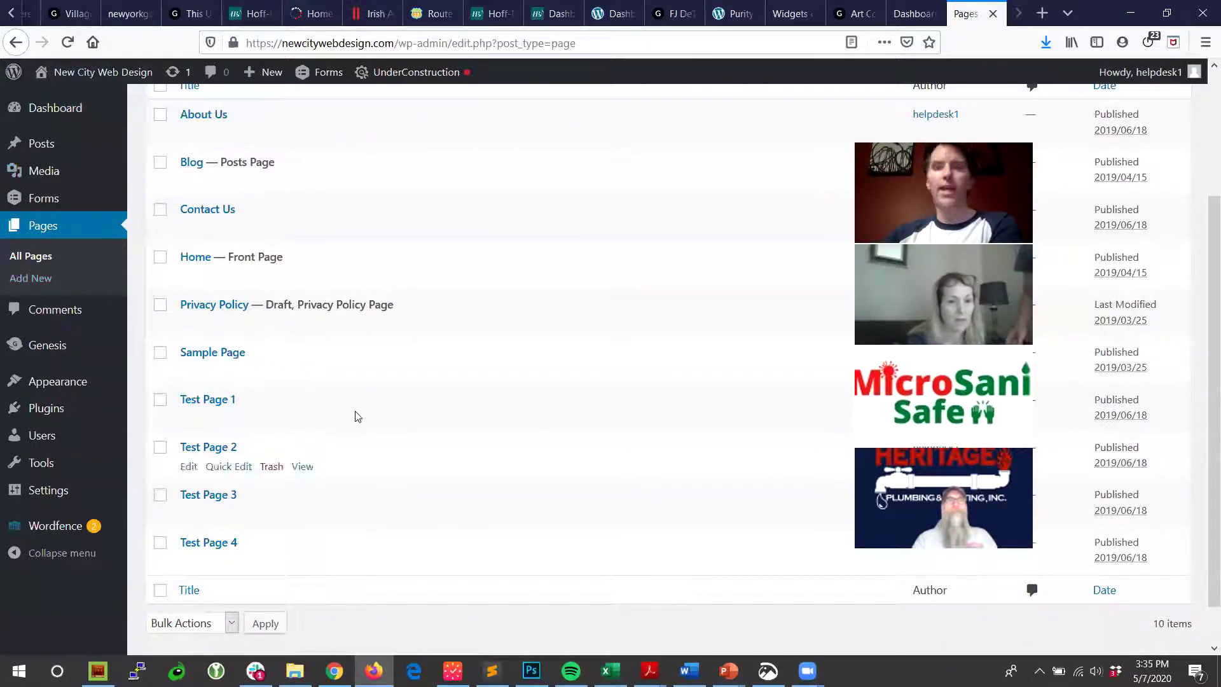
{"action": "scroll", "coordinate": [372, 415], "scroll_direction": "up", "scroll_amount": 3}
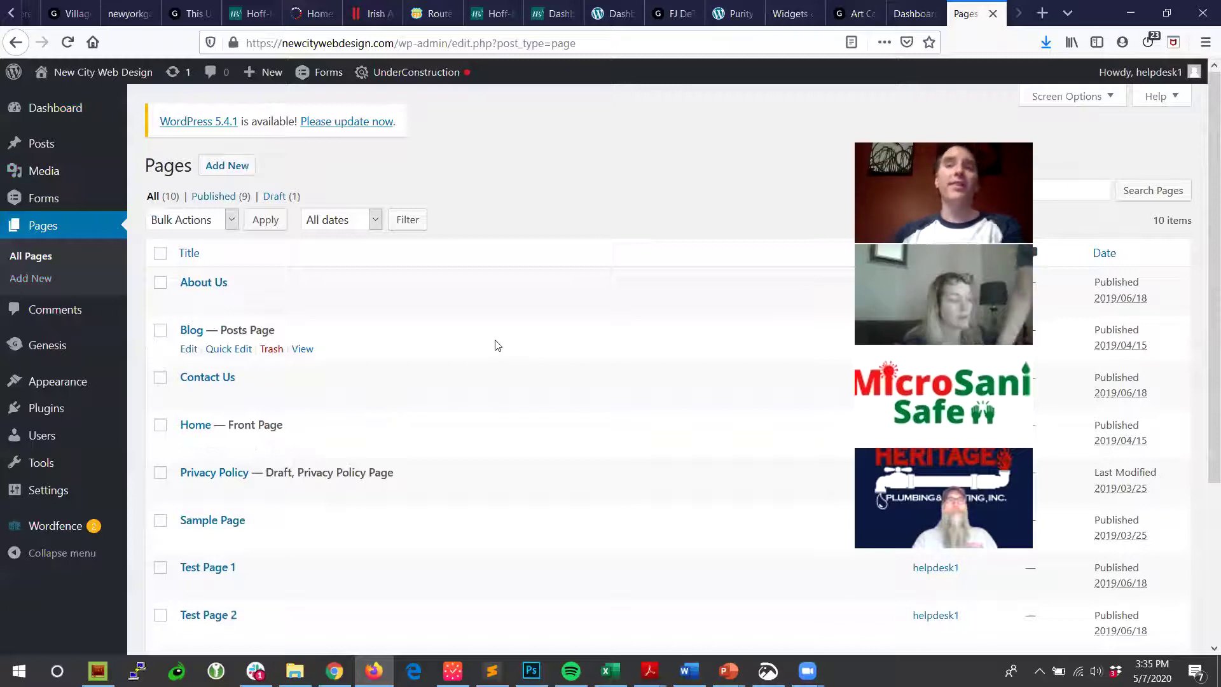
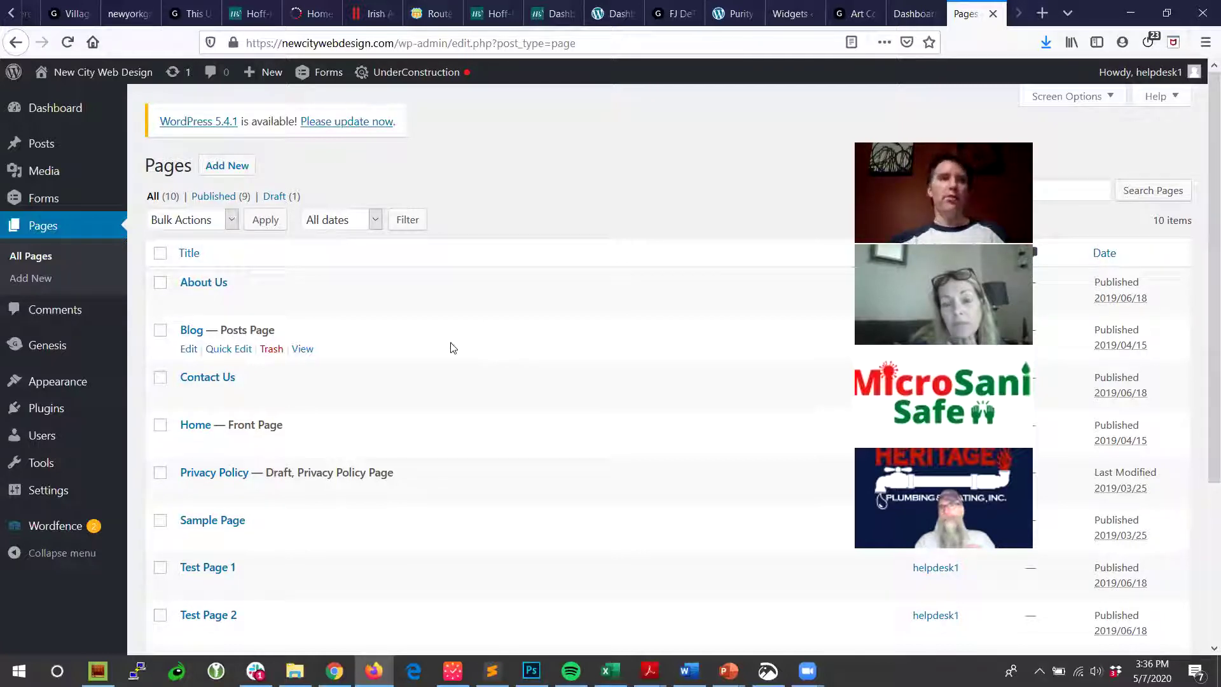
{"action": "left_click", "coordinate": [204, 287]}
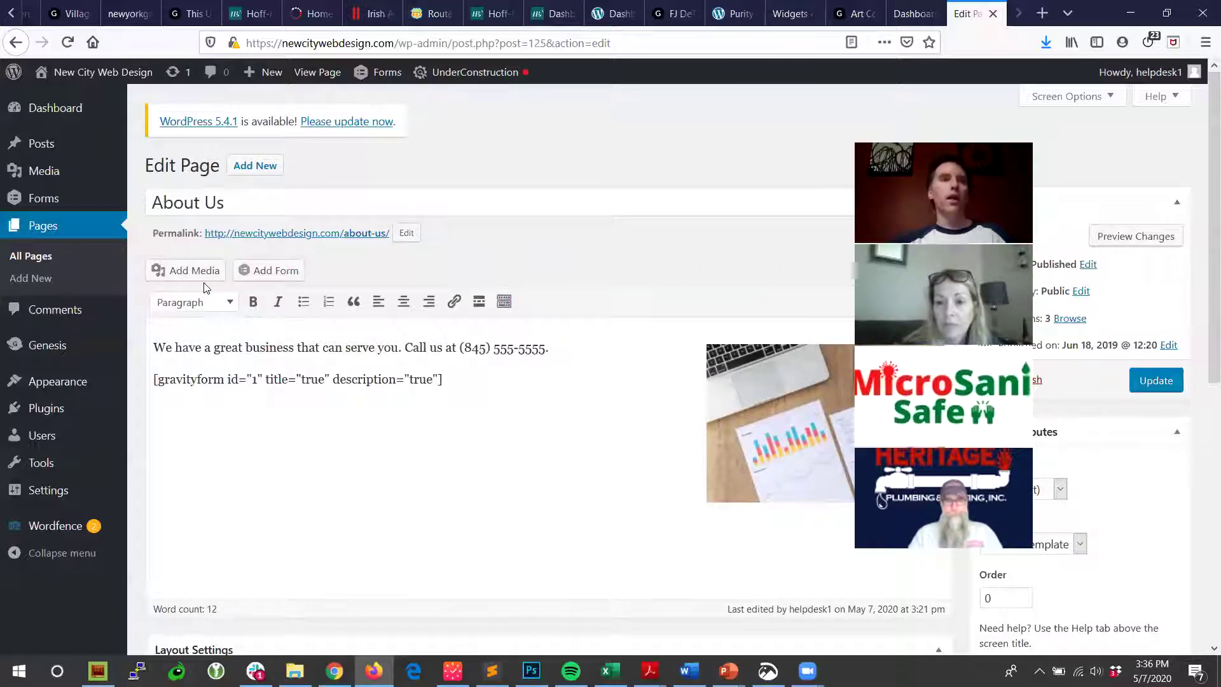
{"action": "left_click", "coordinate": [39, 258]}
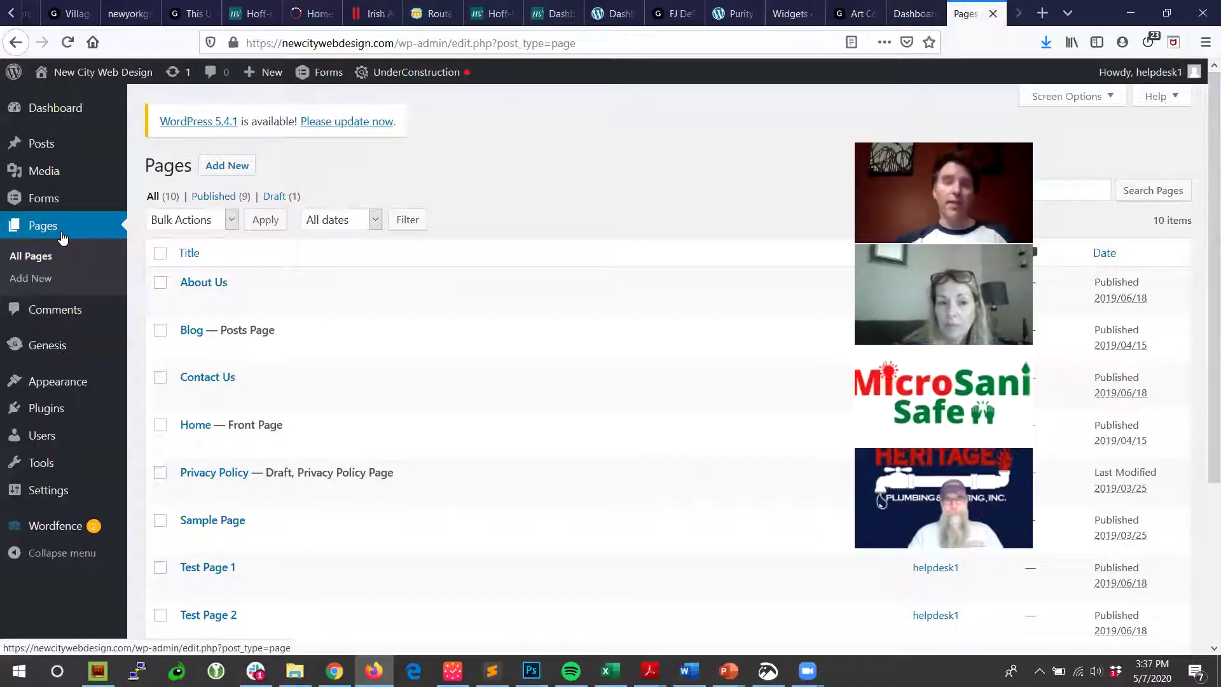
{"action": "left_click", "coordinate": [204, 284]}
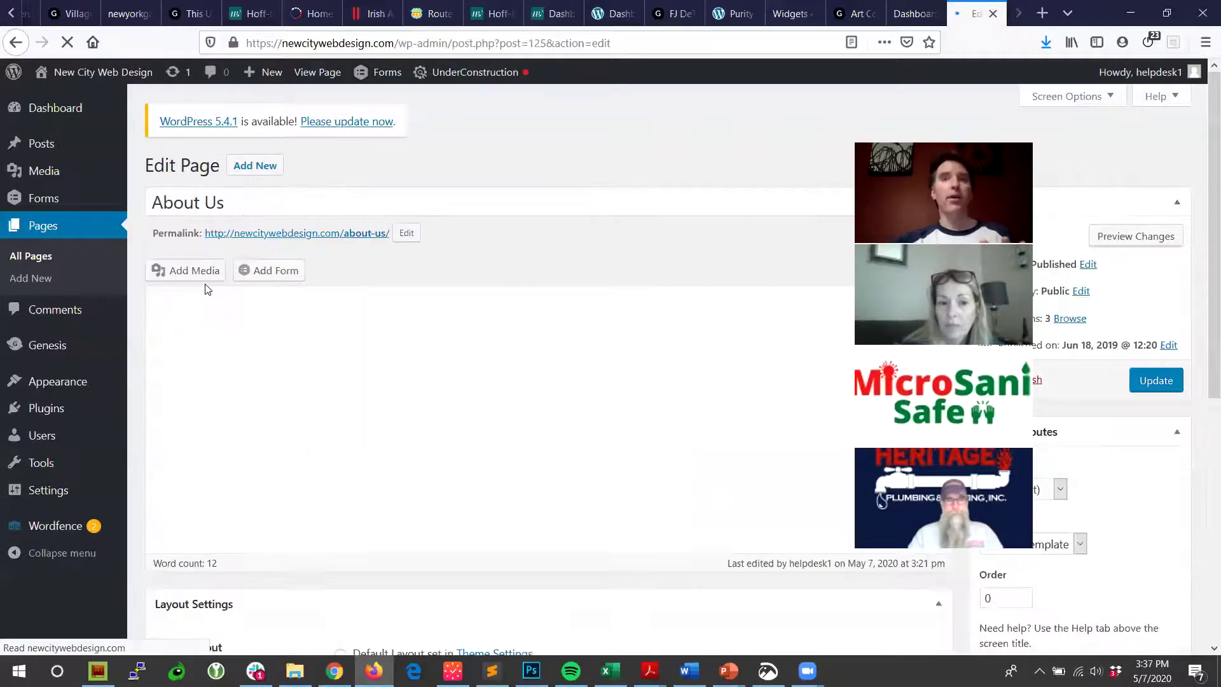
Step: Highlight the About Us title and body sentence, then review the layout settings and the publish date
{"action": "left_click", "coordinate": [289, 201]}
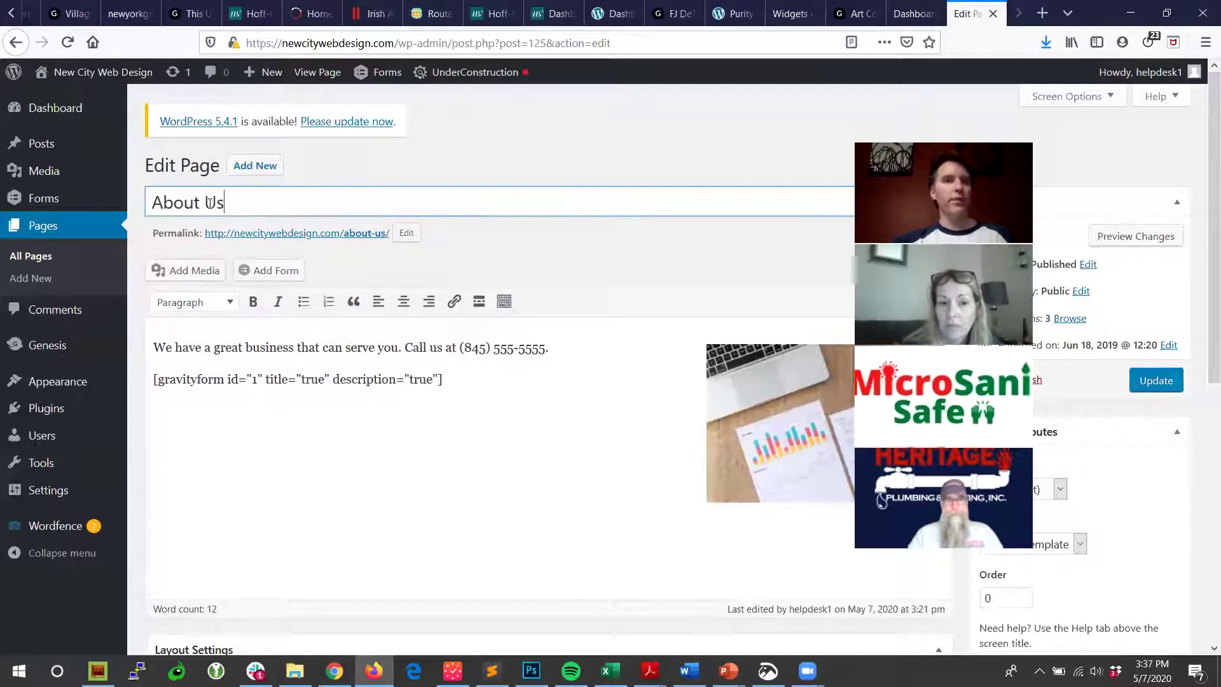
{"action": "key", "text": "ctrl+a"}
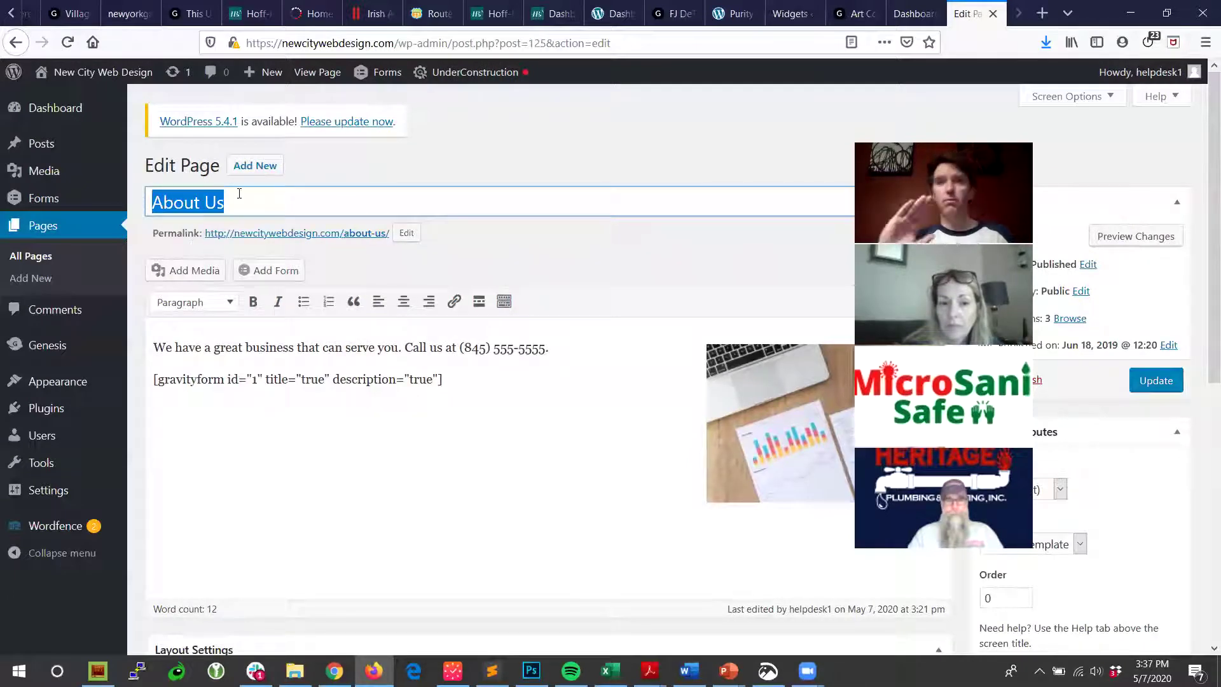
{"action": "left_click_drag", "start_coordinate": [550, 348], "coordinate": [152, 348]}
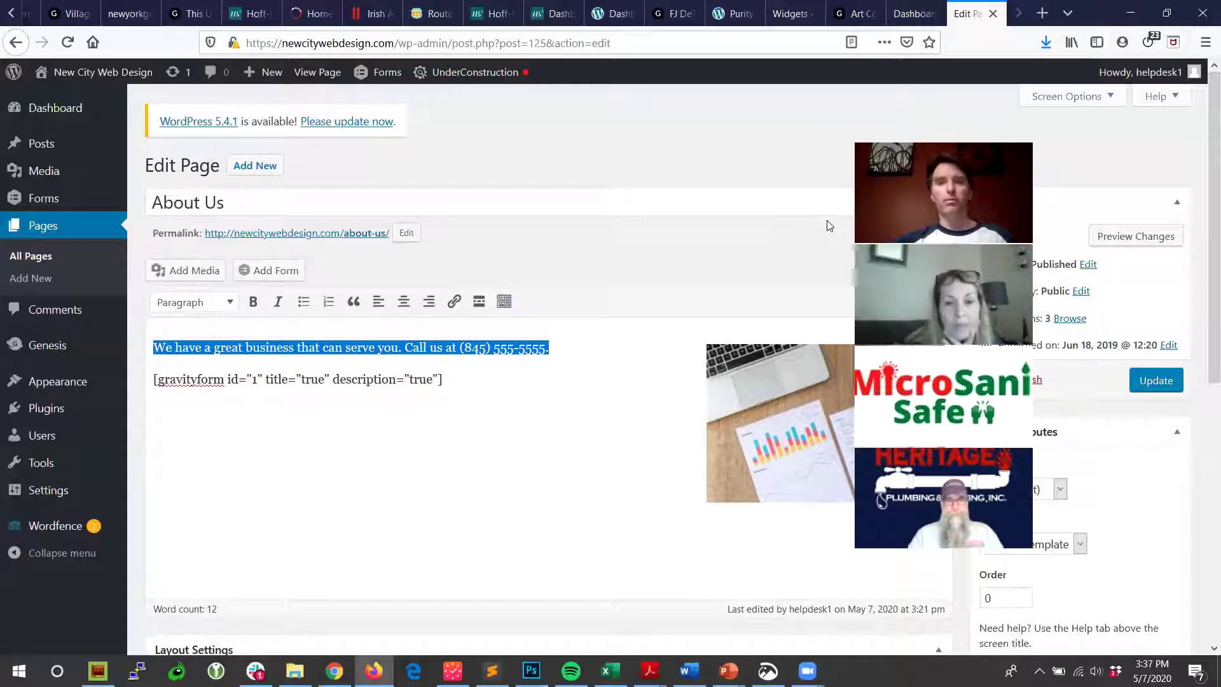
{"action": "scroll", "coordinate": [717, 447], "scroll_direction": "down", "scroll_amount": 5}
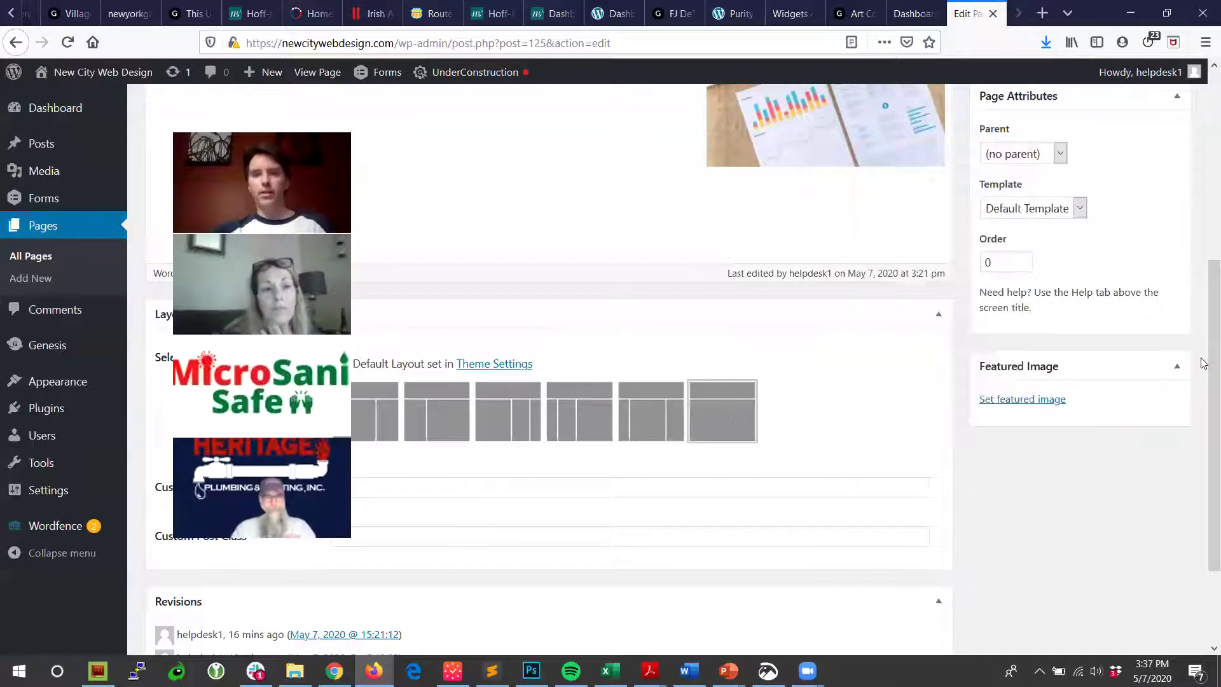
{"action": "left_click_drag", "start_coordinate": [1212, 356], "coordinate": [1213, 166]}
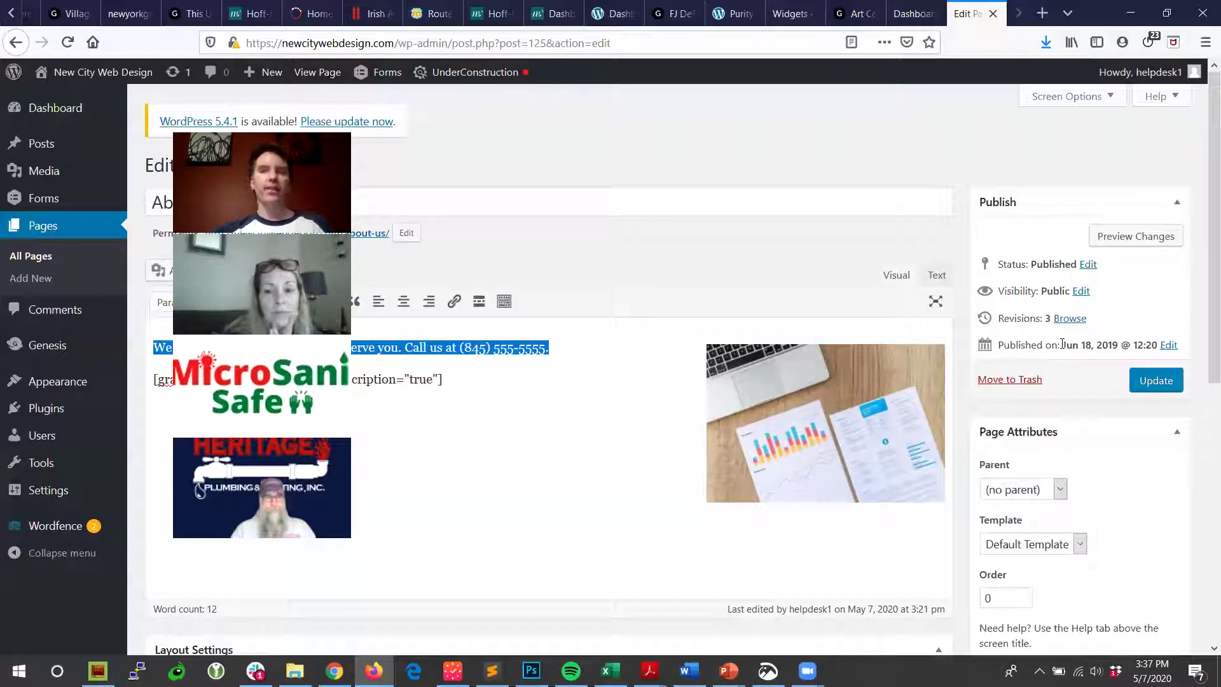
{"action": "left_click_drag", "start_coordinate": [1062, 344], "coordinate": [1086, 344]}
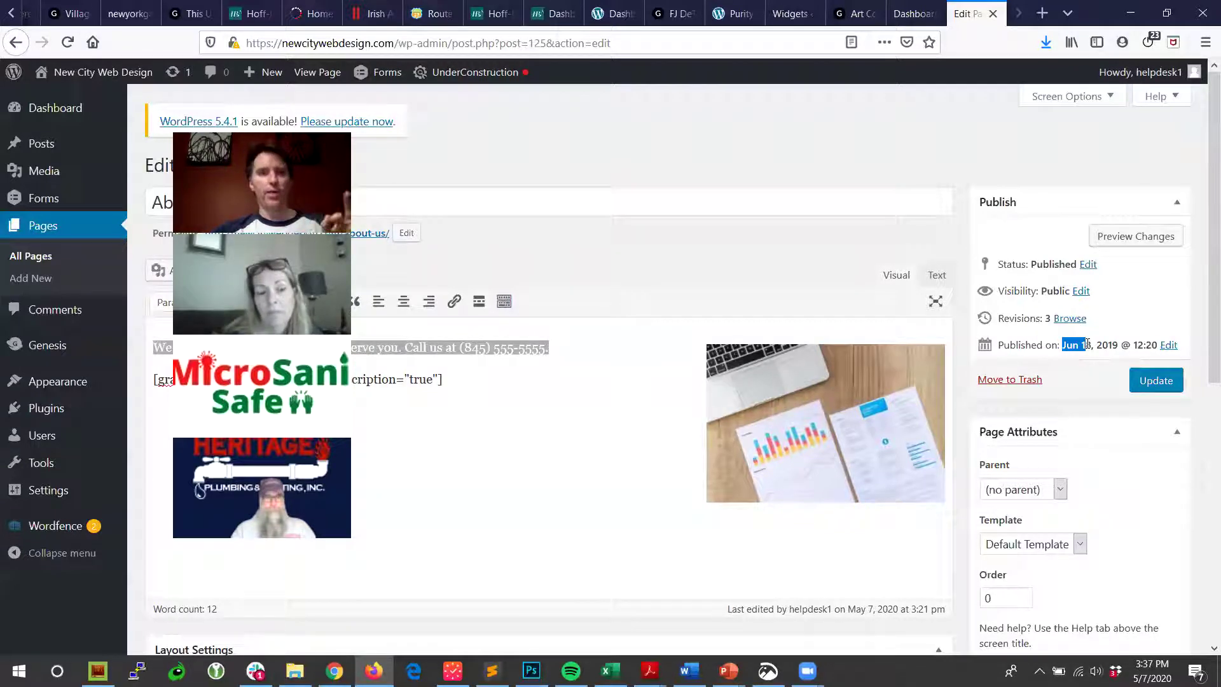
Step: Update the About Us page and view it on the site
{"action": "left_click", "coordinate": [1150, 386]}
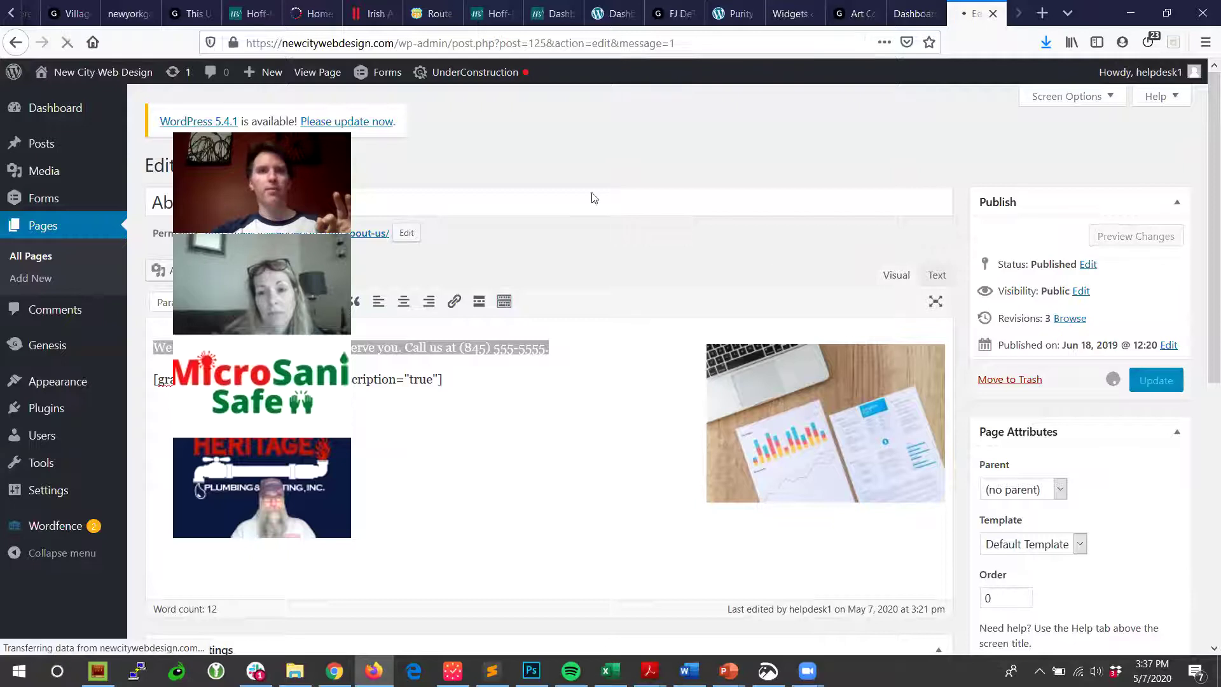
{"action": "left_click", "coordinate": [317, 72]}
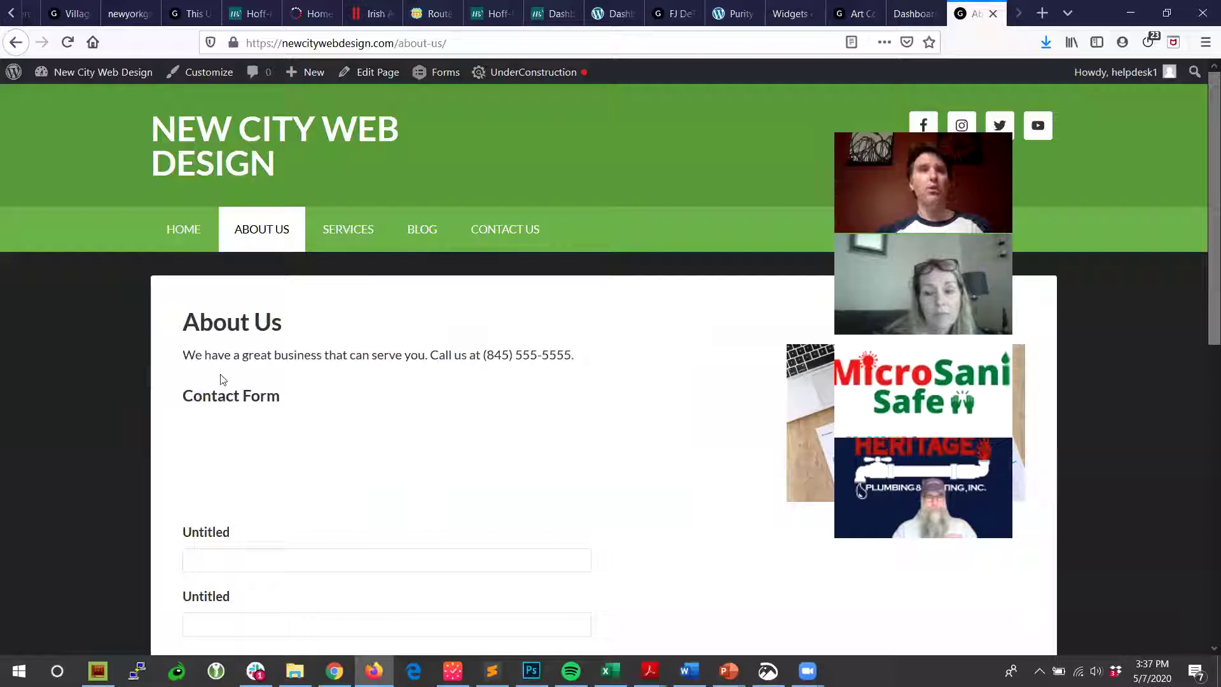
Step: Reopen the About Us page for editing and point out its title, body text, image and gravityform shortcode
{"action": "left_click", "coordinate": [367, 73]}
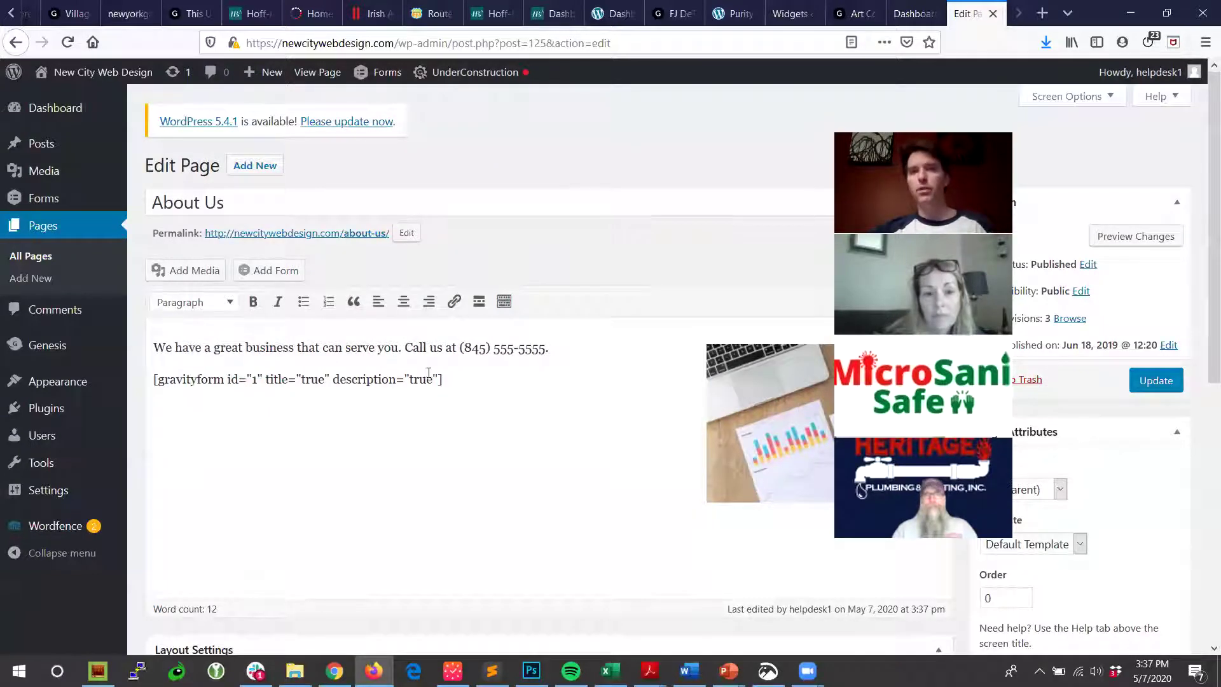
{"action": "left_click_drag", "start_coordinate": [238, 203], "coordinate": [25, 190]}
{"action": "left_click_drag", "start_coordinate": [583, 358], "coordinate": [90, 355]}
{"action": "left_click", "coordinate": [775, 413]}
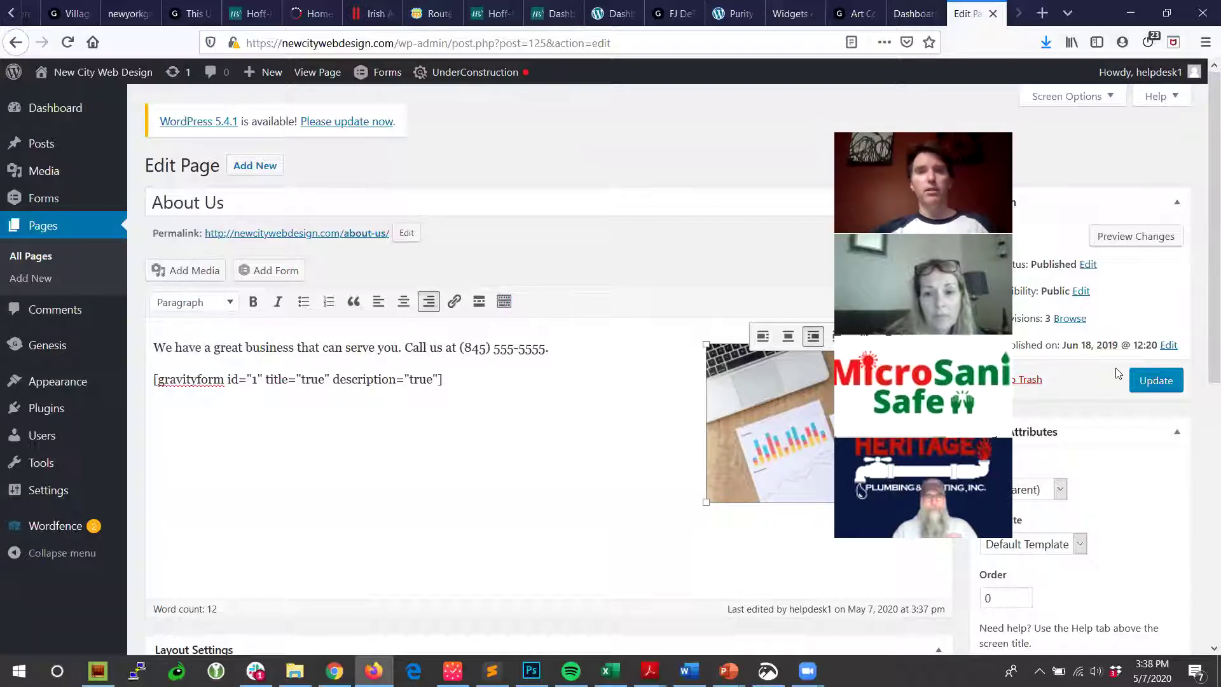
{"action": "left_click", "coordinate": [475, 378]}
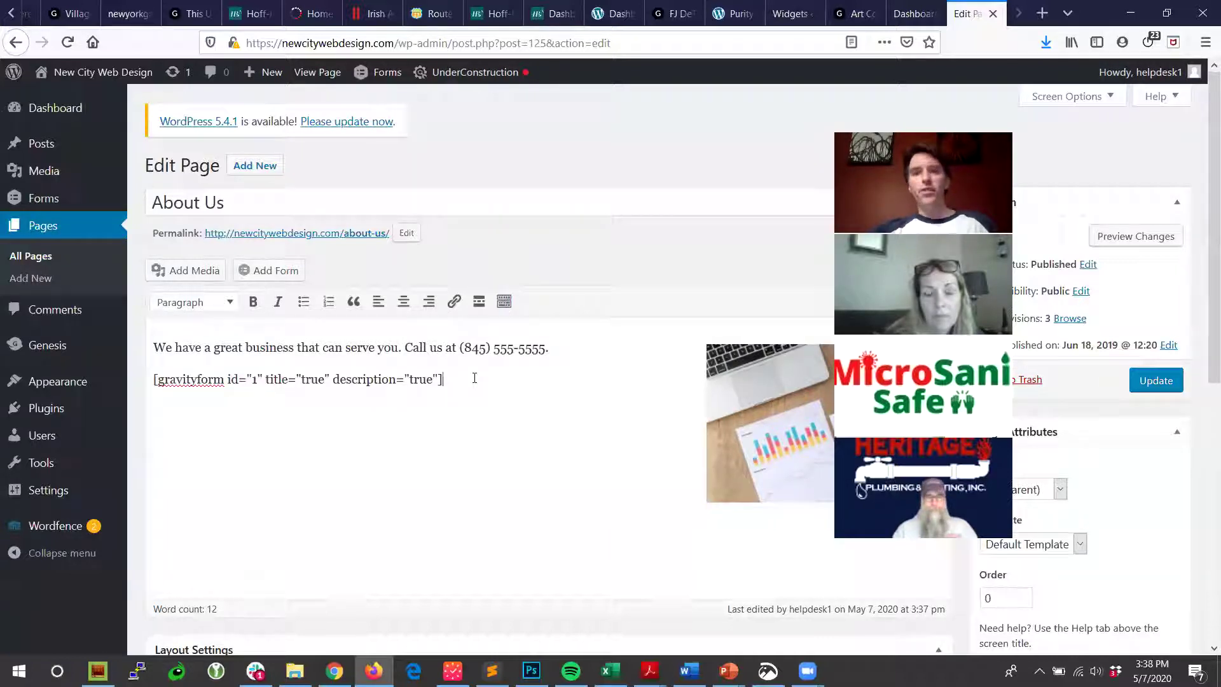
{"action": "left_click_drag", "start_coordinate": [474, 378], "coordinate": [153, 380]}
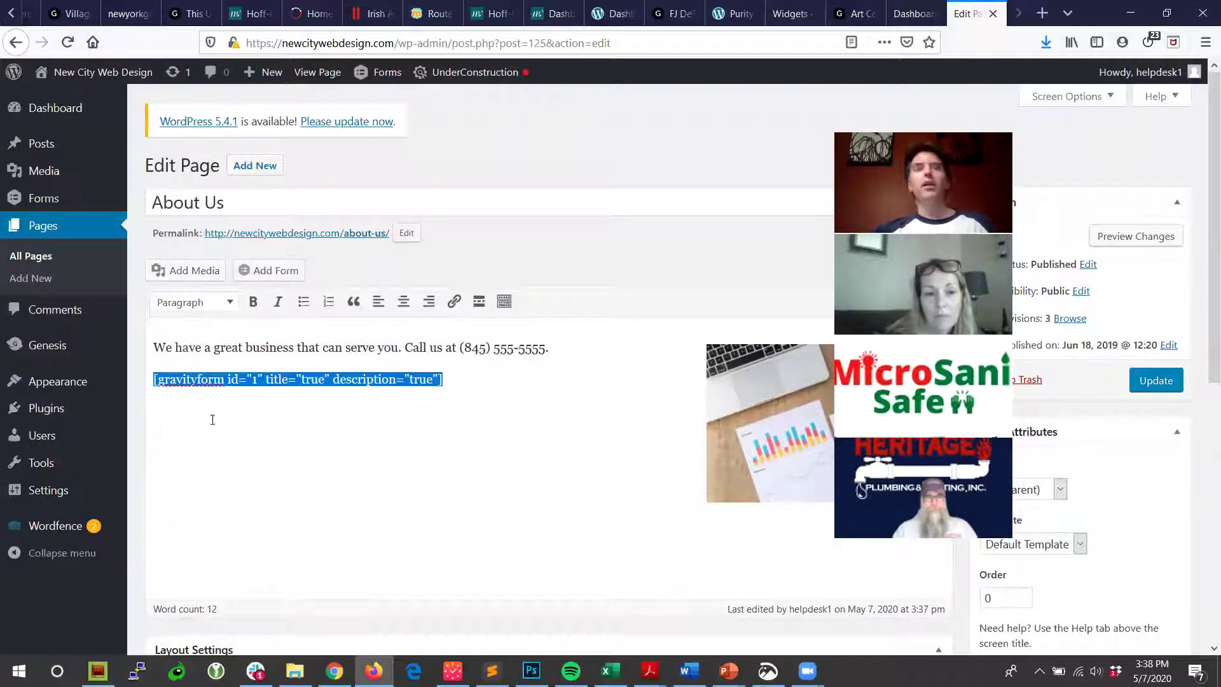
{"action": "left_click", "coordinate": [290, 435]}
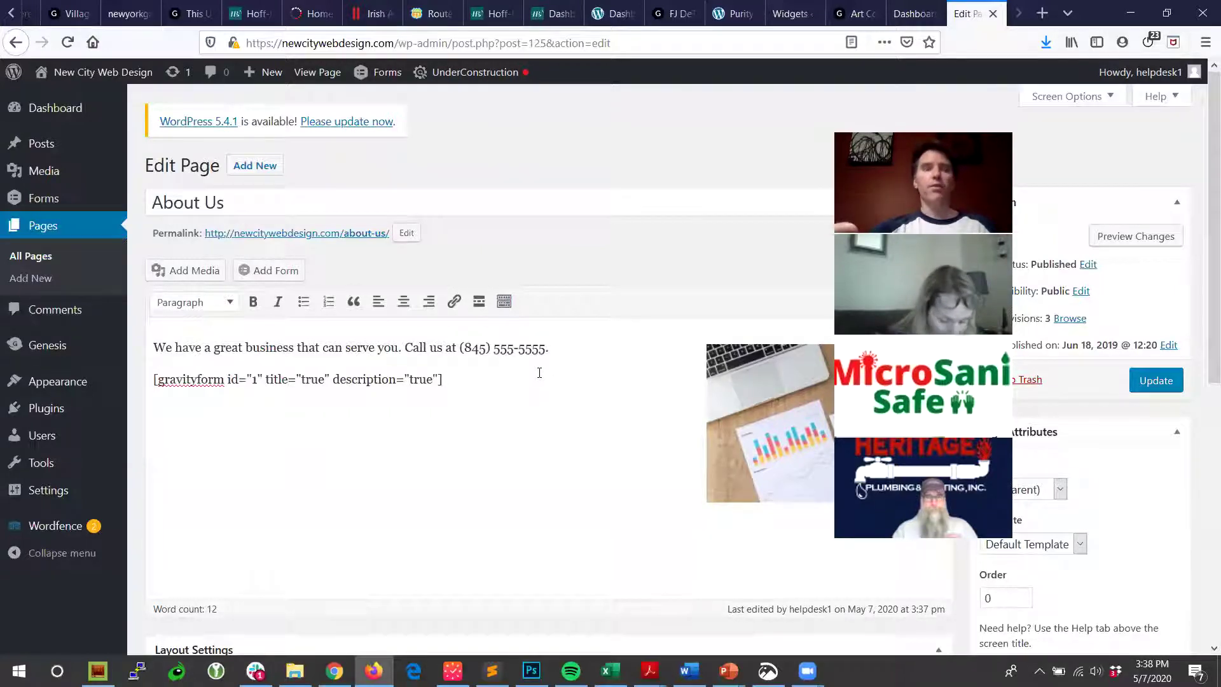
Step: Delete the gravityform shortcode below the About Us text and insert the Contact Form in its place
{"action": "left_click_drag", "start_coordinate": [444, 379], "coordinate": [131, 368]}
{"action": "key", "text": "BackSpace"}
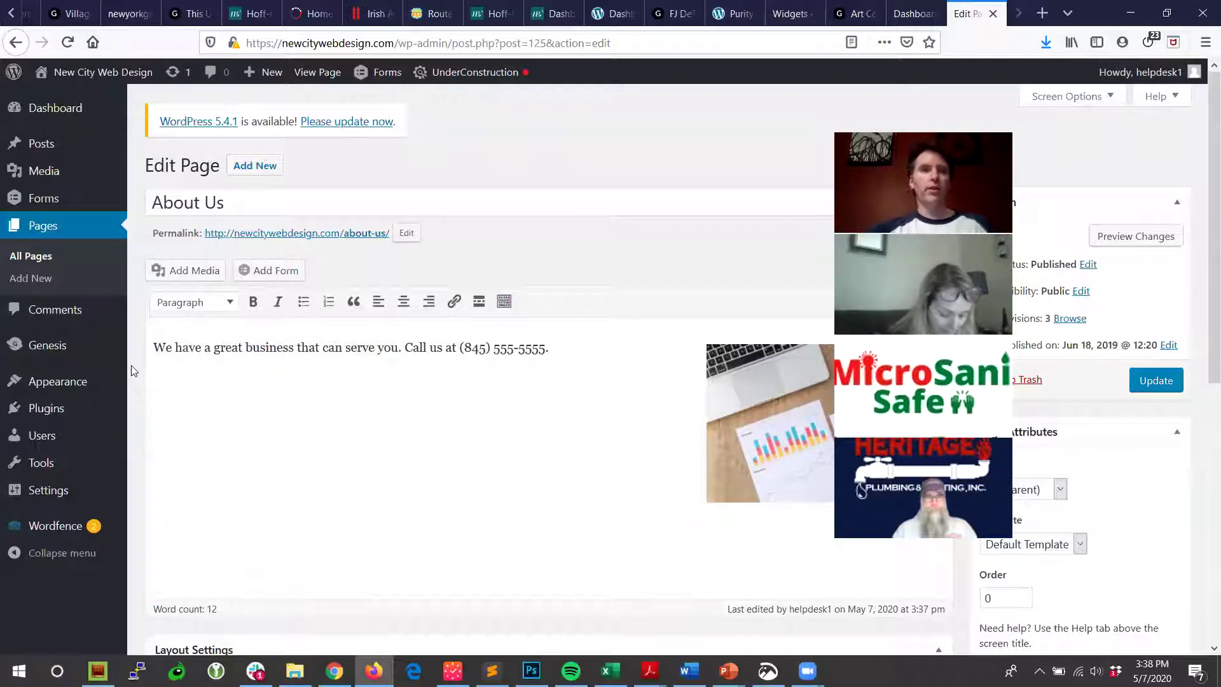
{"action": "left_click", "coordinate": [285, 272]}
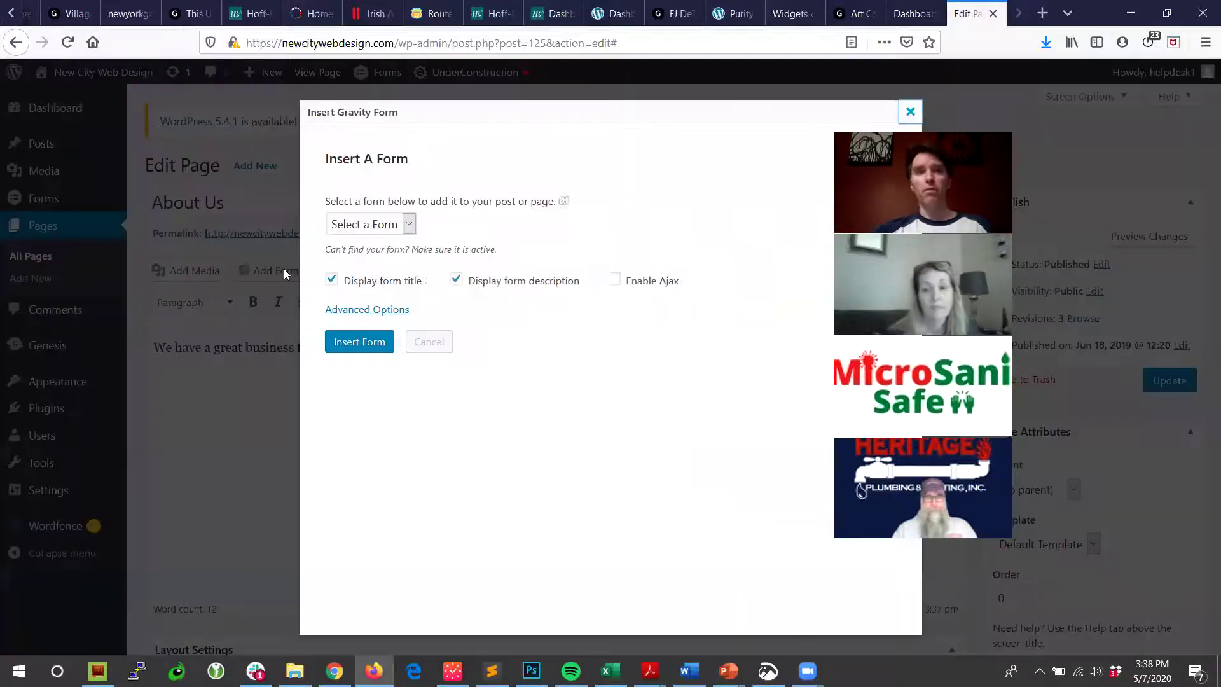
{"action": "left_click", "coordinate": [379, 232]}
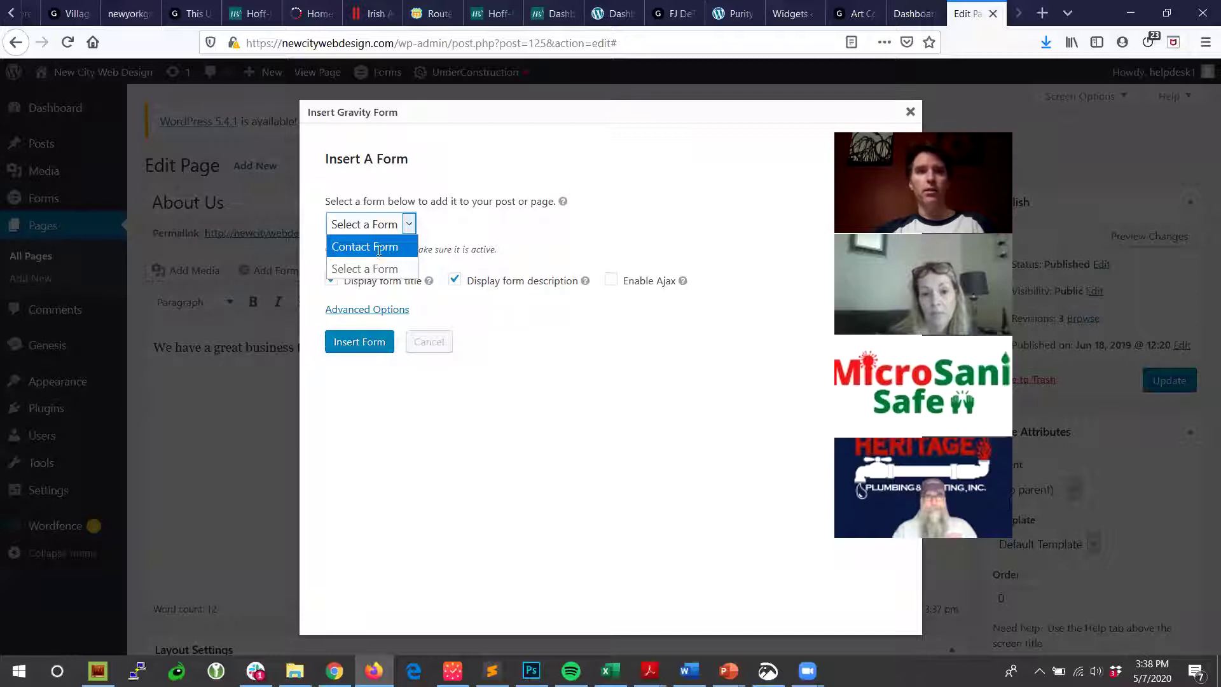
{"action": "left_click", "coordinate": [379, 247]}
{"action": "left_click", "coordinate": [359, 341]}
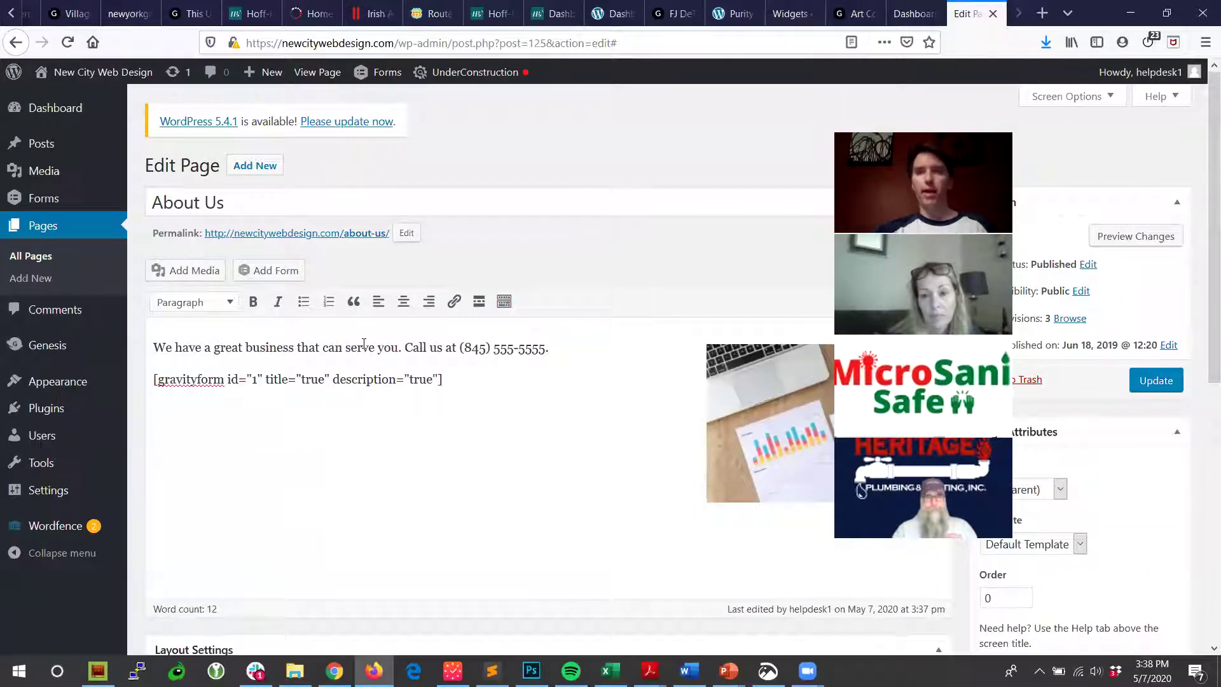
Step: Update the About Us page and check the whole contact form on the live page
{"action": "left_click", "coordinate": [1159, 384]}
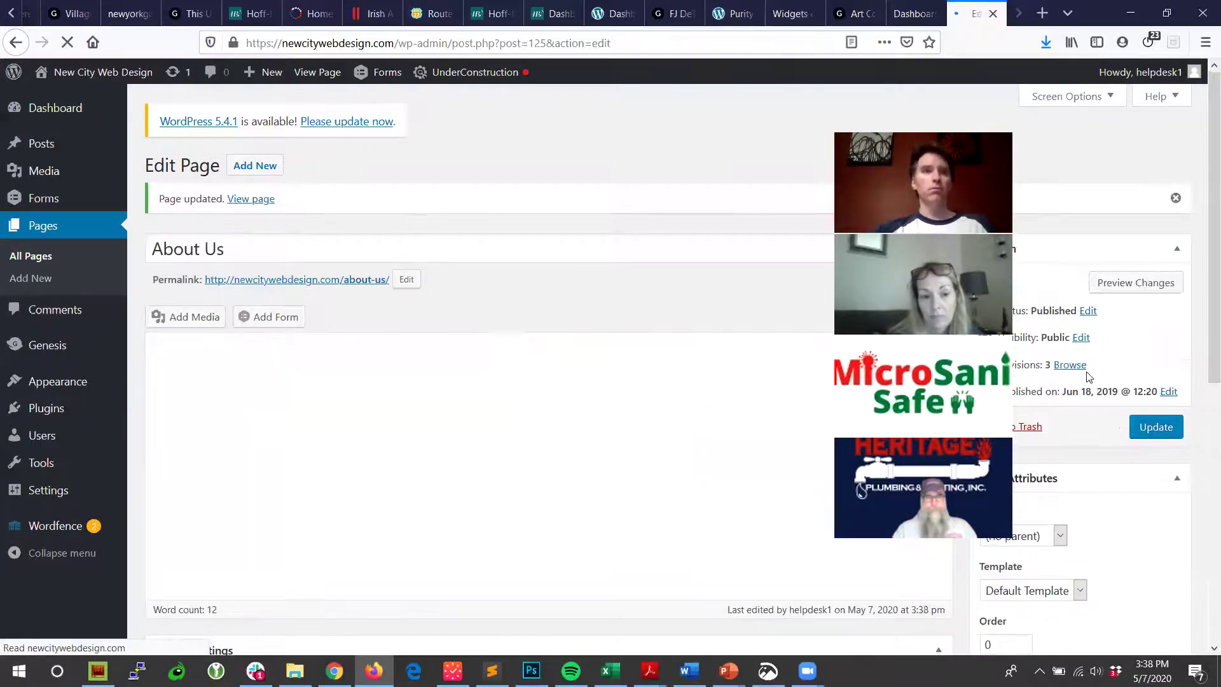
{"action": "left_click", "coordinate": [312, 75]}
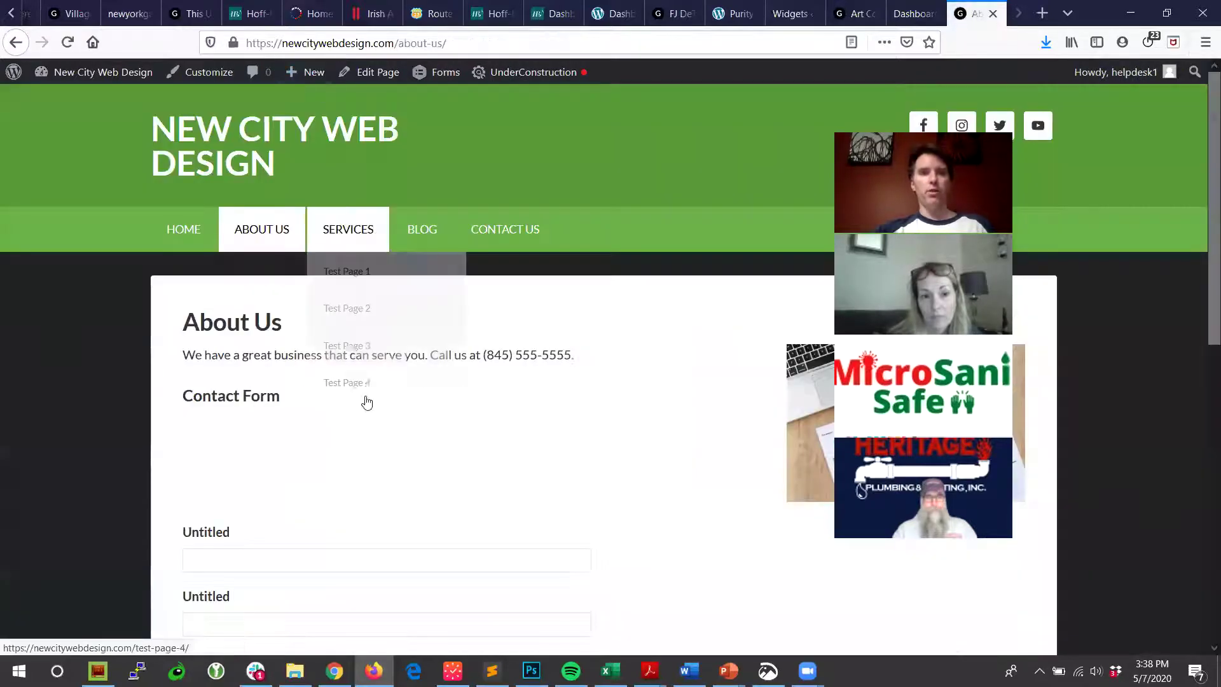
{"action": "scroll", "coordinate": [361, 393], "scroll_direction": "down", "scroll_amount": 2}
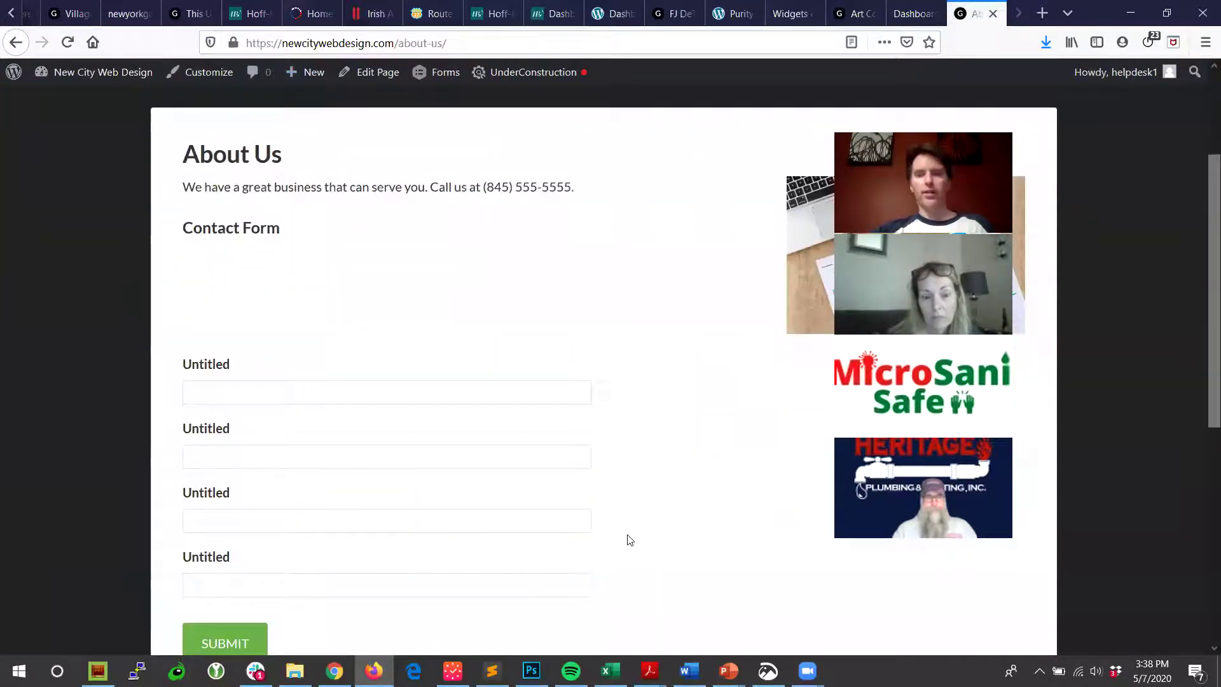
{"action": "scroll", "coordinate": [620, 543], "scroll_direction": "up", "scroll_amount": 3}
{"action": "scroll", "coordinate": [614, 545], "scroll_direction": "down", "scroll_amount": 5}
{"action": "scroll", "coordinate": [614, 546], "scroll_direction": "up", "scroll_amount": 5}
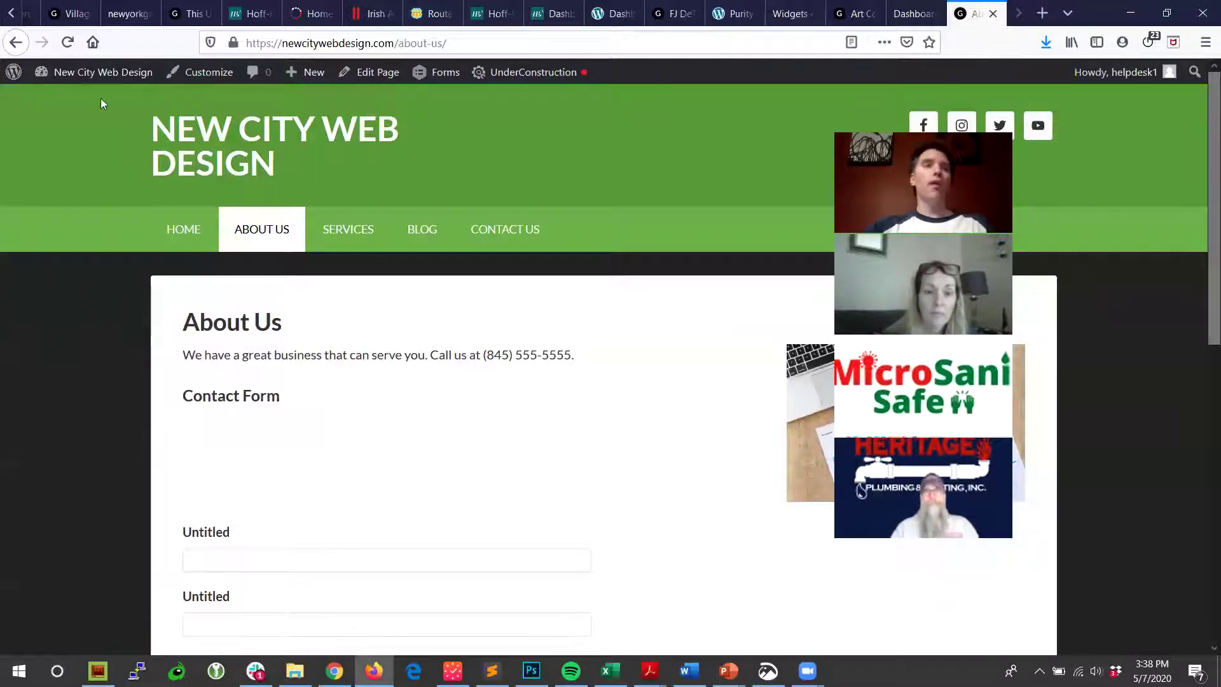
Step: Return to the admin dashboard and open the Contact Form in the form editor
{"action": "left_click", "coordinate": [96, 75]}
{"action": "mouse_move", "coordinate": [42, 263]}
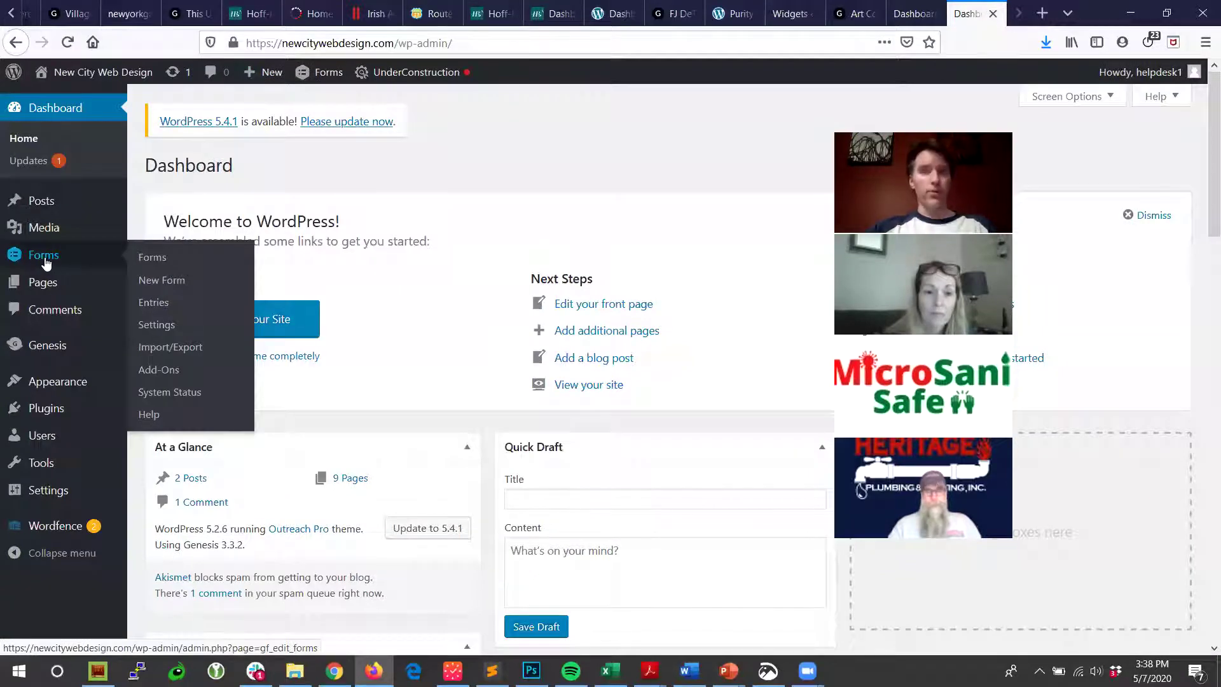
{"action": "left_click", "coordinate": [50, 256]}
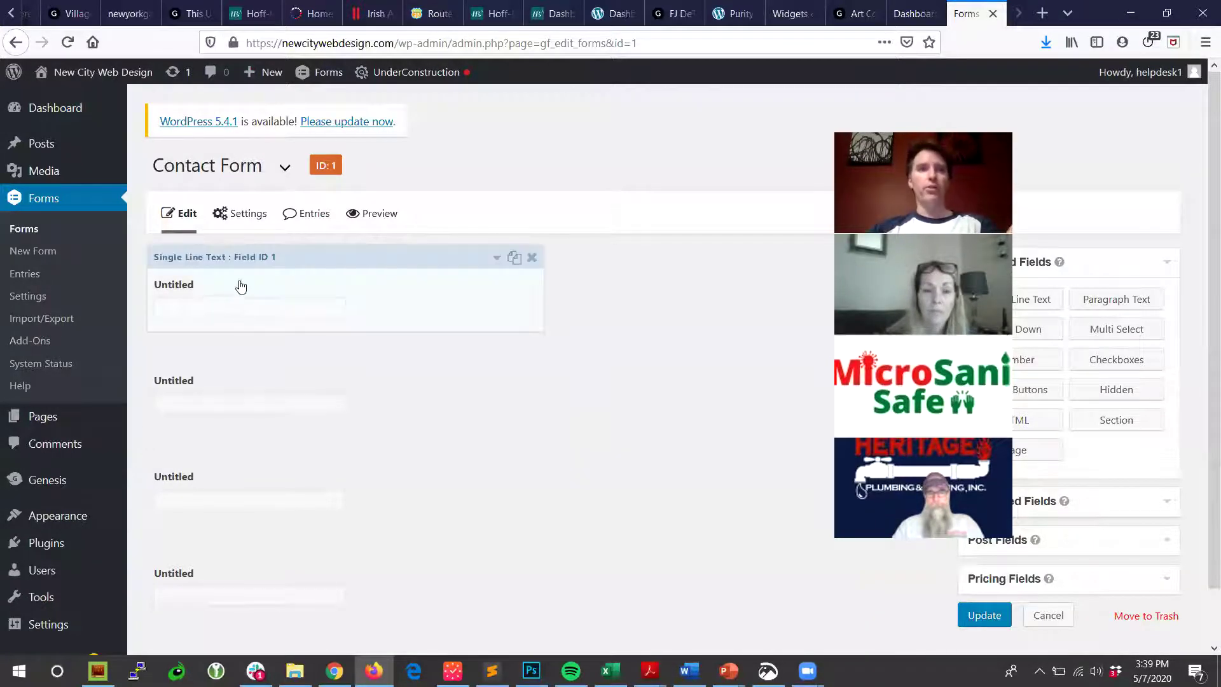
Step: Label the first single-line text field of the contact form "Name" and collapse its settings
{"action": "left_click", "coordinate": [493, 257]}
{"action": "left_click", "coordinate": [278, 405]}
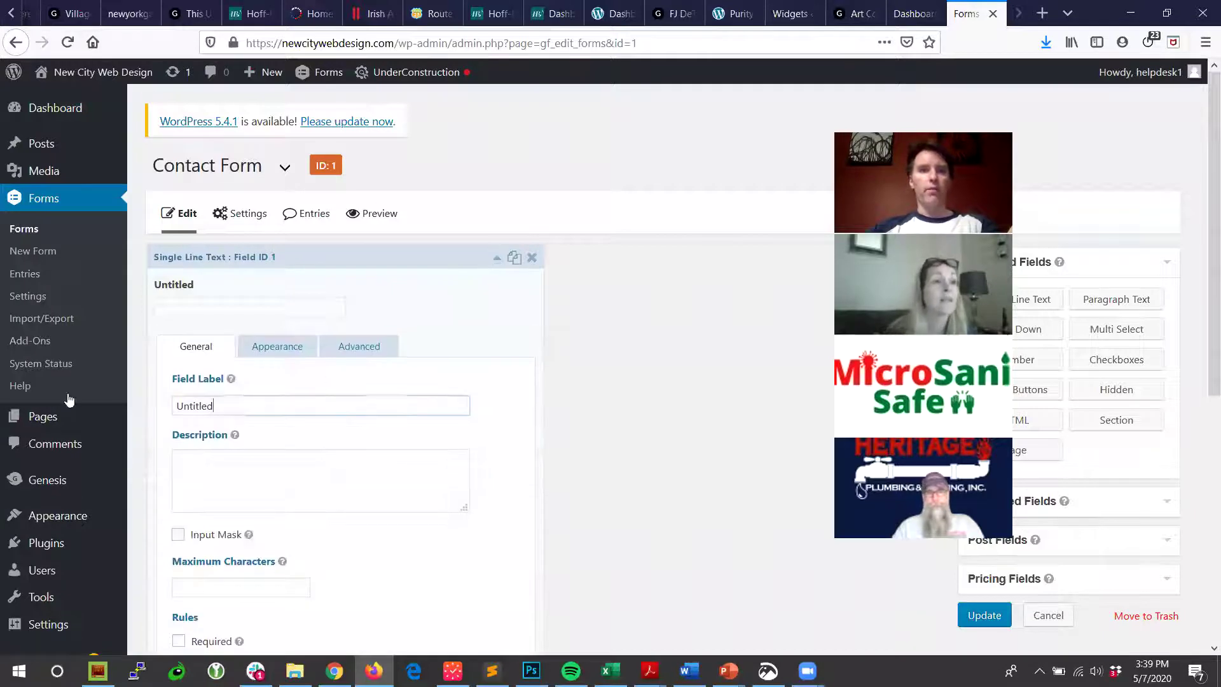
{"action": "key", "text": "ctrl+a"}
{"action": "type", "text": "F"}
{"action": "key", "text": "BackSpace"}
{"action": "type", "text": "Name"}
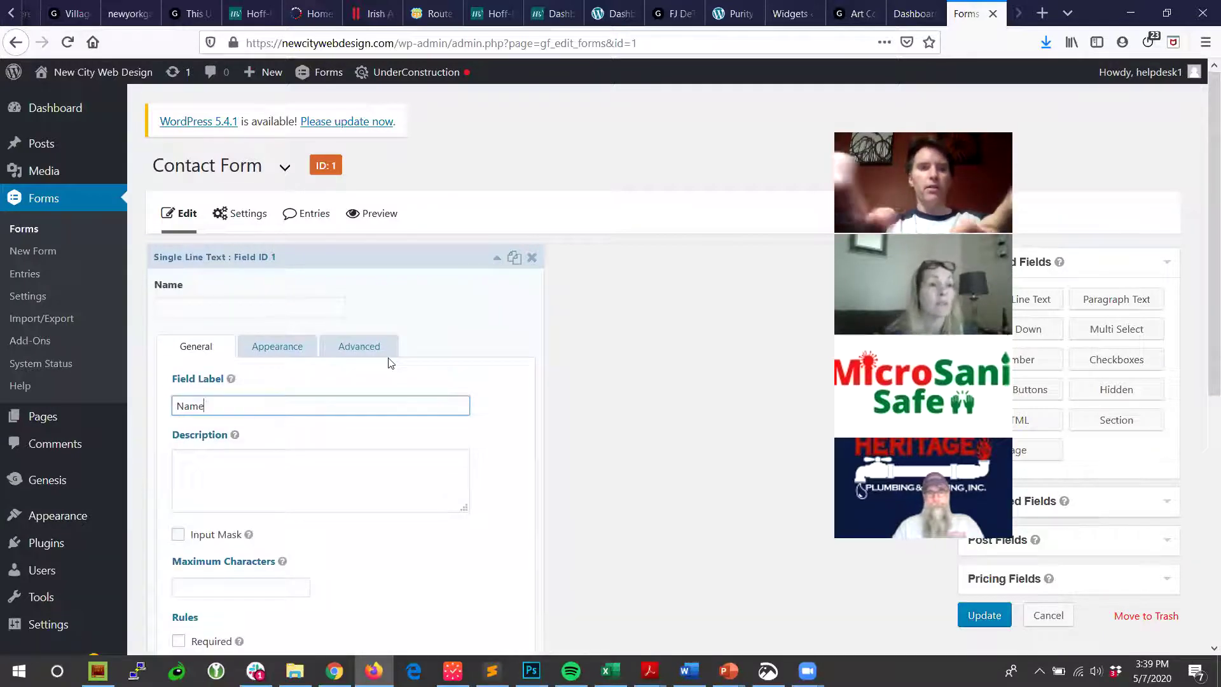
{"action": "left_click", "coordinate": [497, 257]}
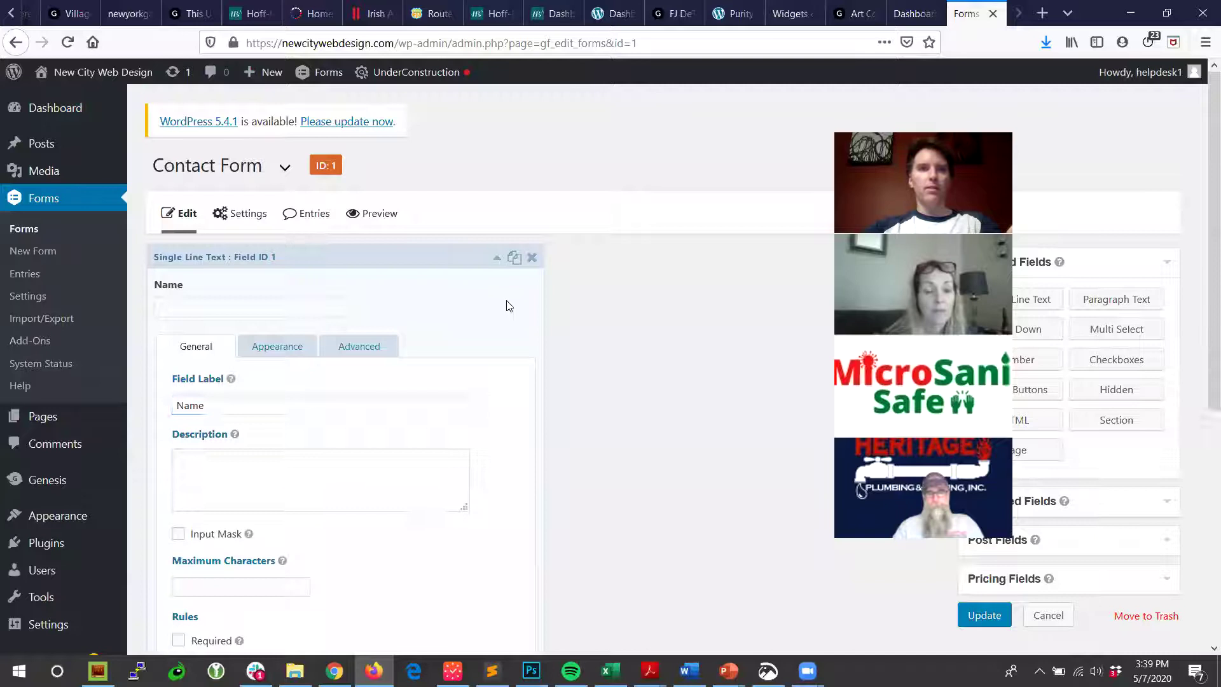
Step: Label the second single-line text field of the contact form "Address"
{"action": "scroll", "coordinate": [494, 321], "scroll_direction": "down", "scroll_amount": 2}
{"action": "left_click", "coordinate": [498, 301]}
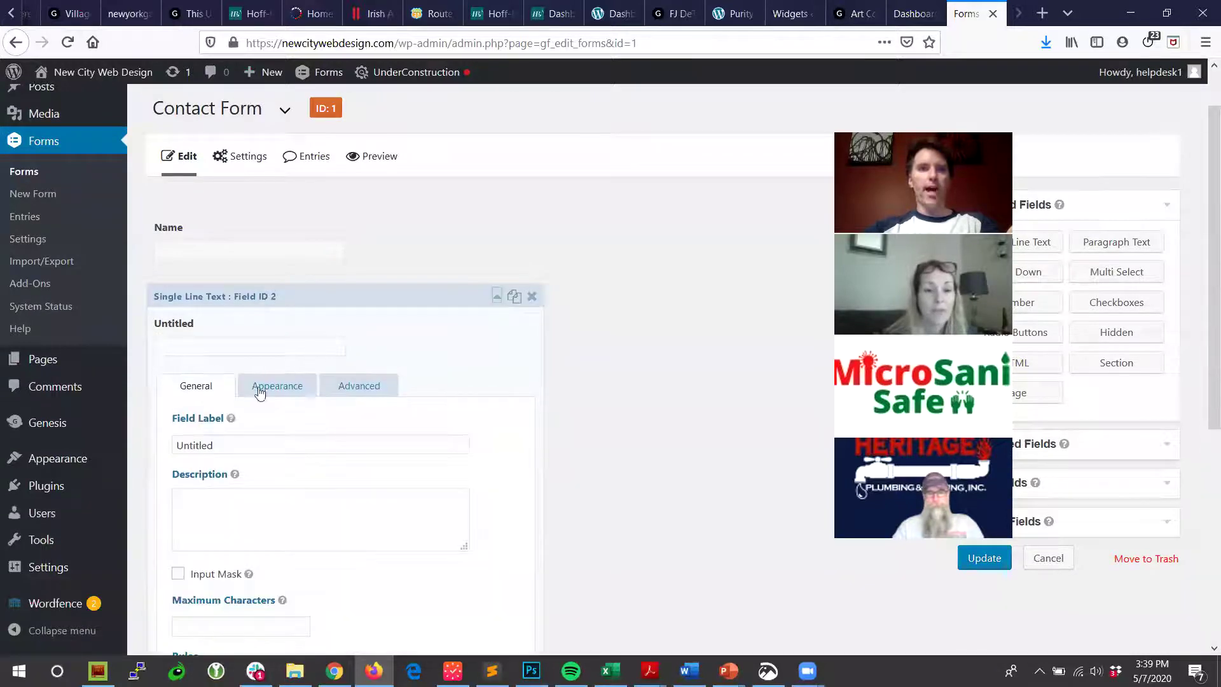
{"action": "double_click", "coordinate": [233, 443]}
{"action": "type", "text": "Address"}
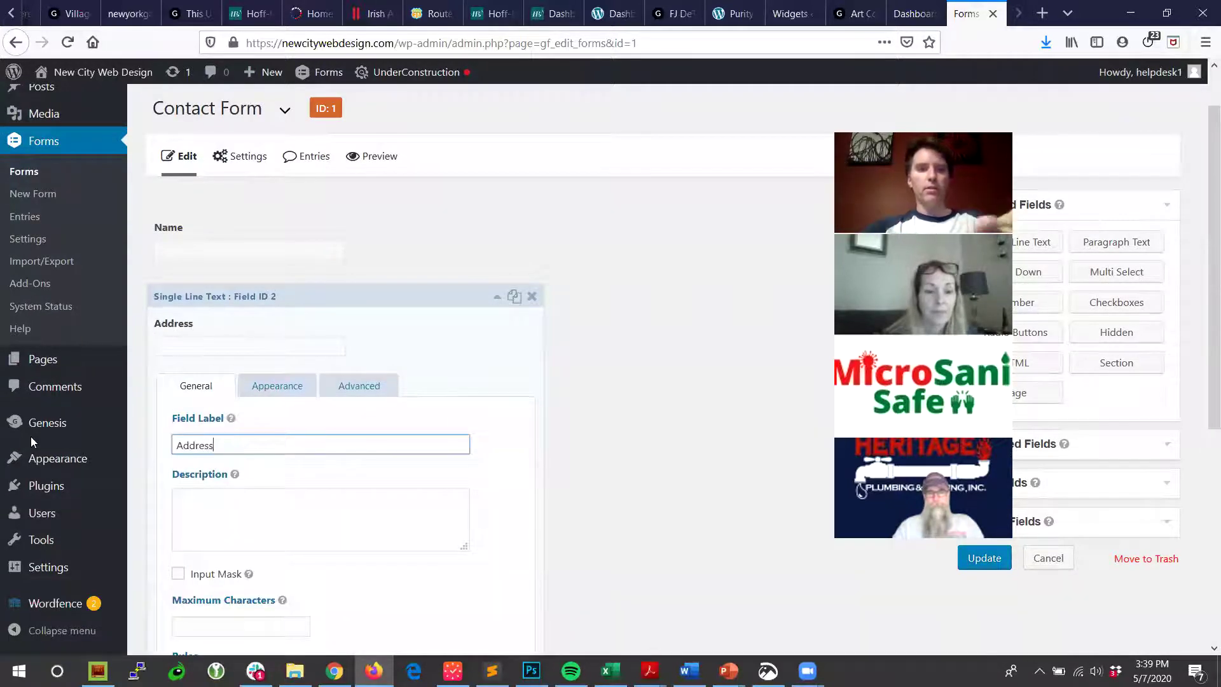
{"action": "scroll", "coordinate": [100, 439], "scroll_direction": "down", "scroll_amount": 5}
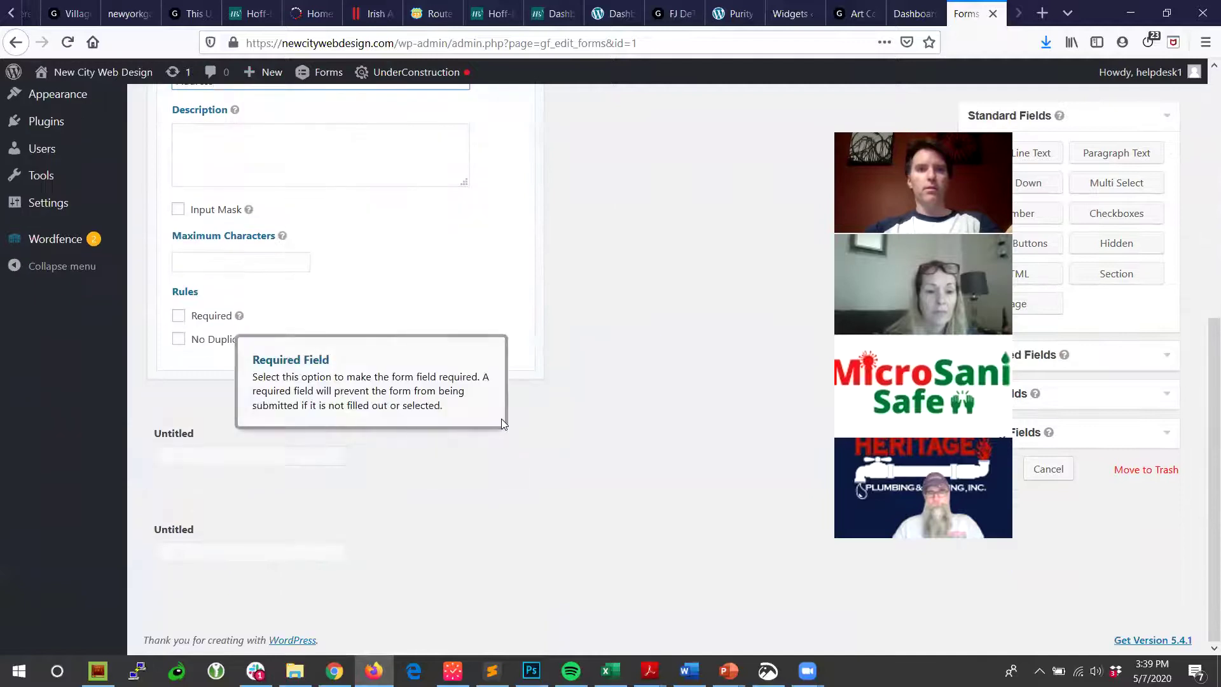
Step: Label the third single-line text field of the contact form "Phone Number"
{"action": "left_click", "coordinate": [498, 410]}
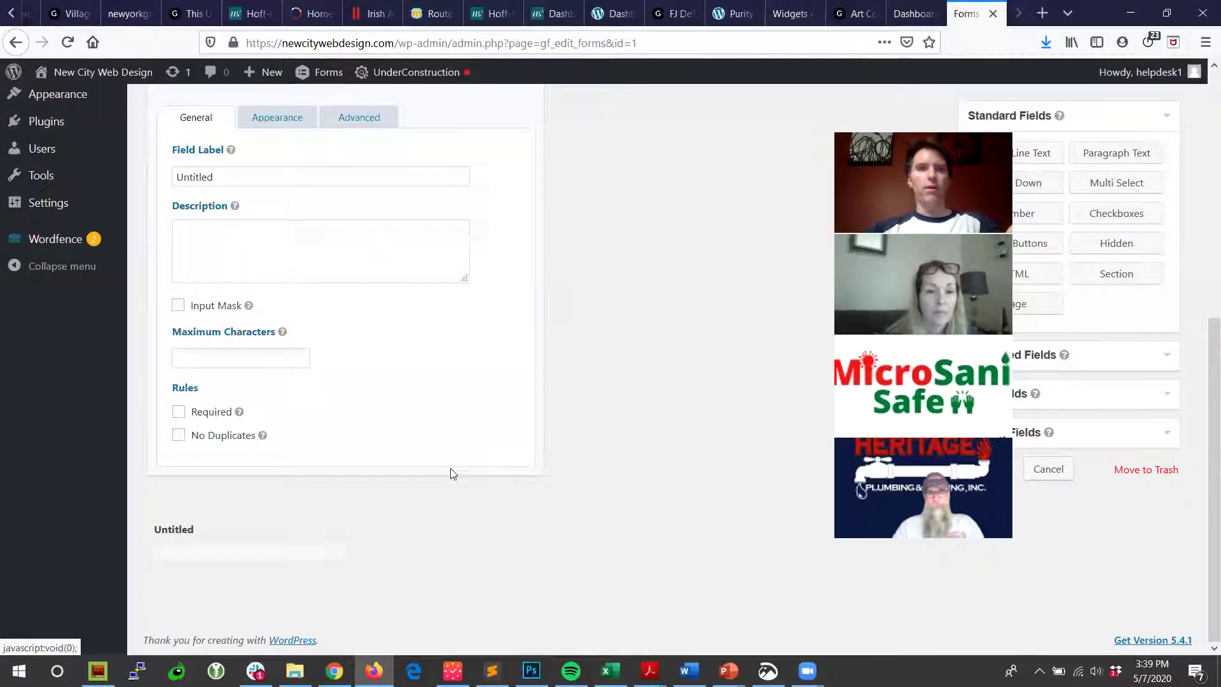
{"action": "key", "text": "ctrl+a"}
{"action": "mouse_move", "coordinate": [13, 259]}
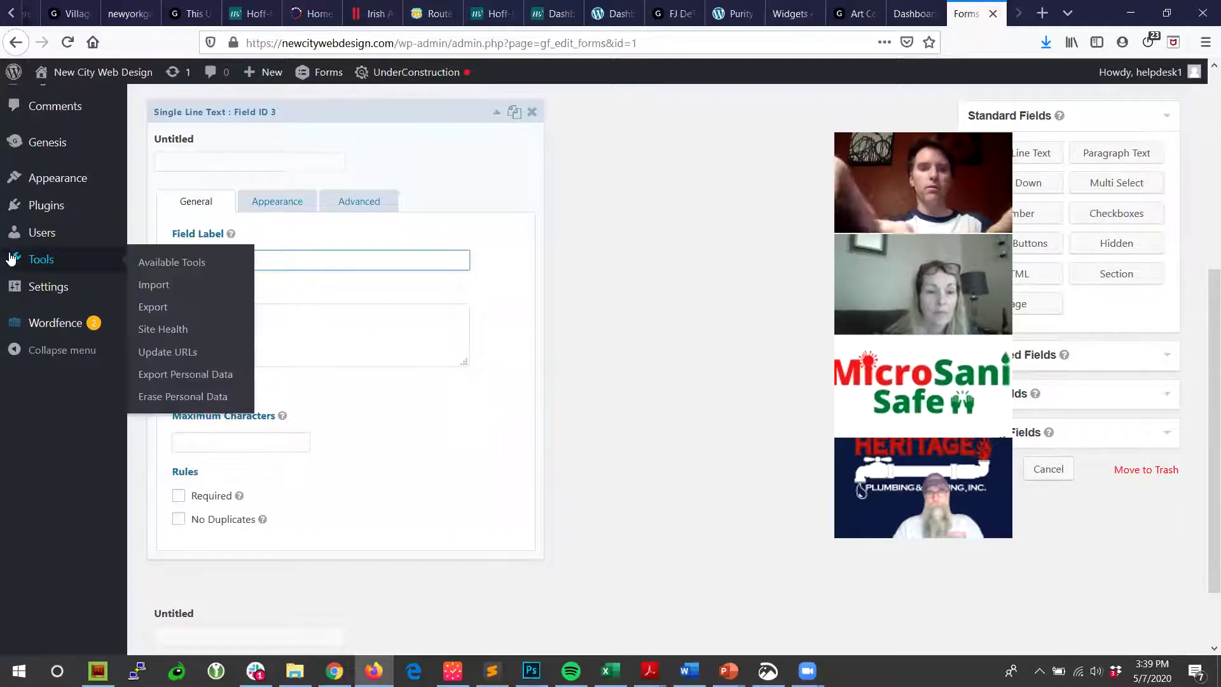
{"action": "type", "text": "Phone Number"}
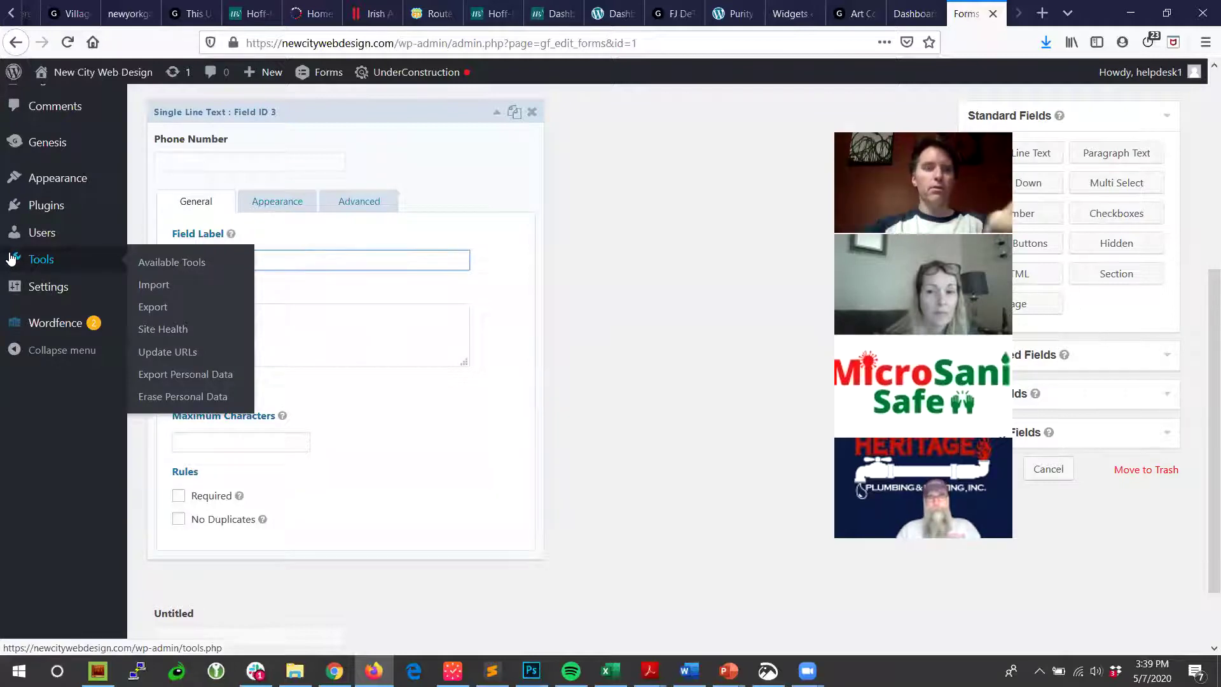
Step: Label the fourth single-line text field of the contact form "Email" and collapse its settings
{"action": "scroll", "coordinate": [546, 310], "scroll_direction": "down", "scroll_amount": 2}
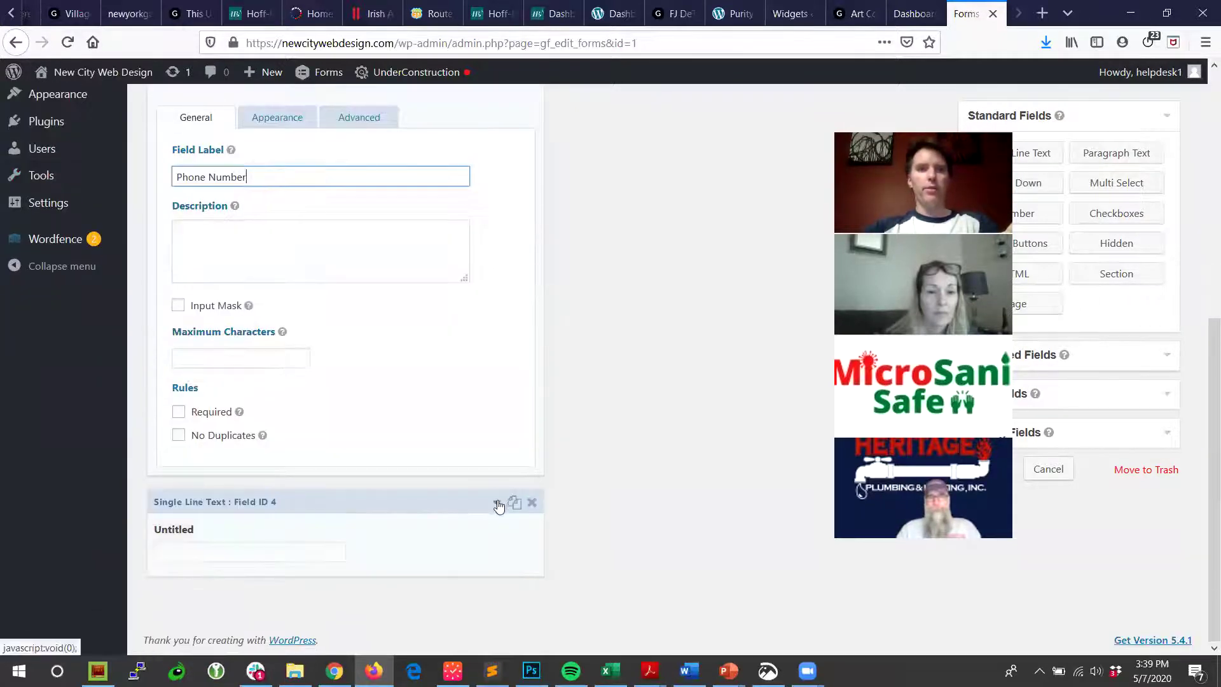
{"action": "left_click", "coordinate": [497, 502]}
{"action": "left_click", "coordinate": [284, 274]}
{"action": "key", "text": "ctrl+a"}
{"action": "type", "text": "Email"}
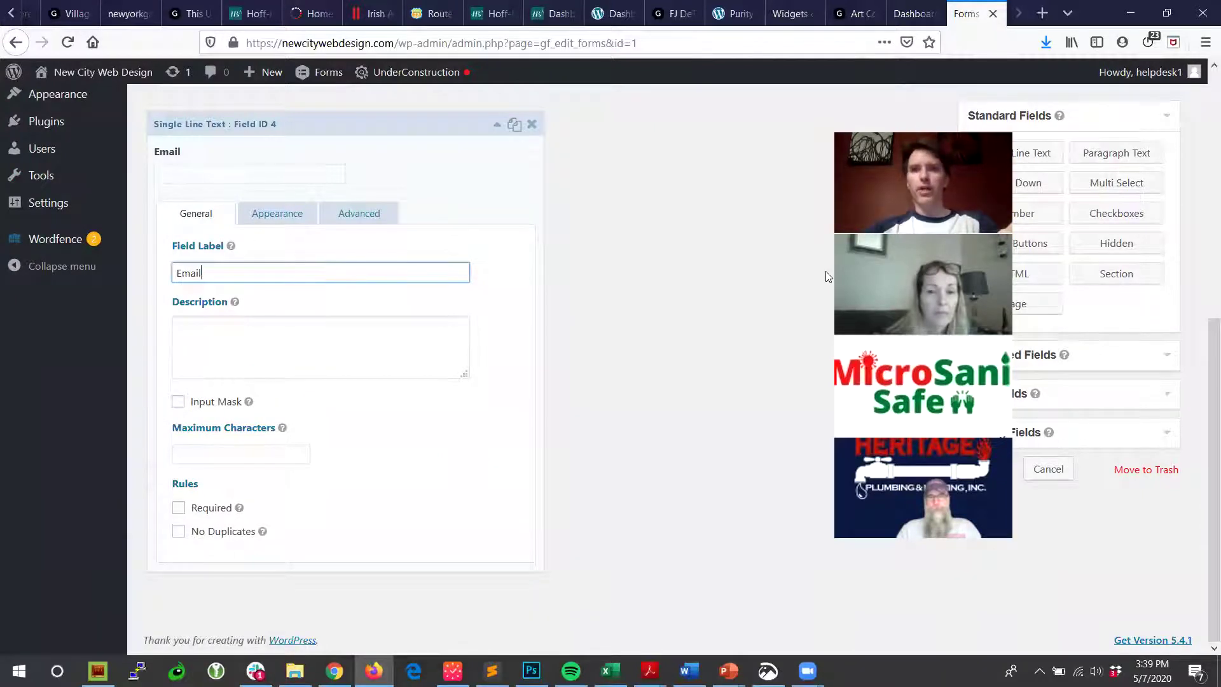
{"action": "scroll", "coordinate": [555, 533], "scroll_direction": "up", "scroll_amount": 7}
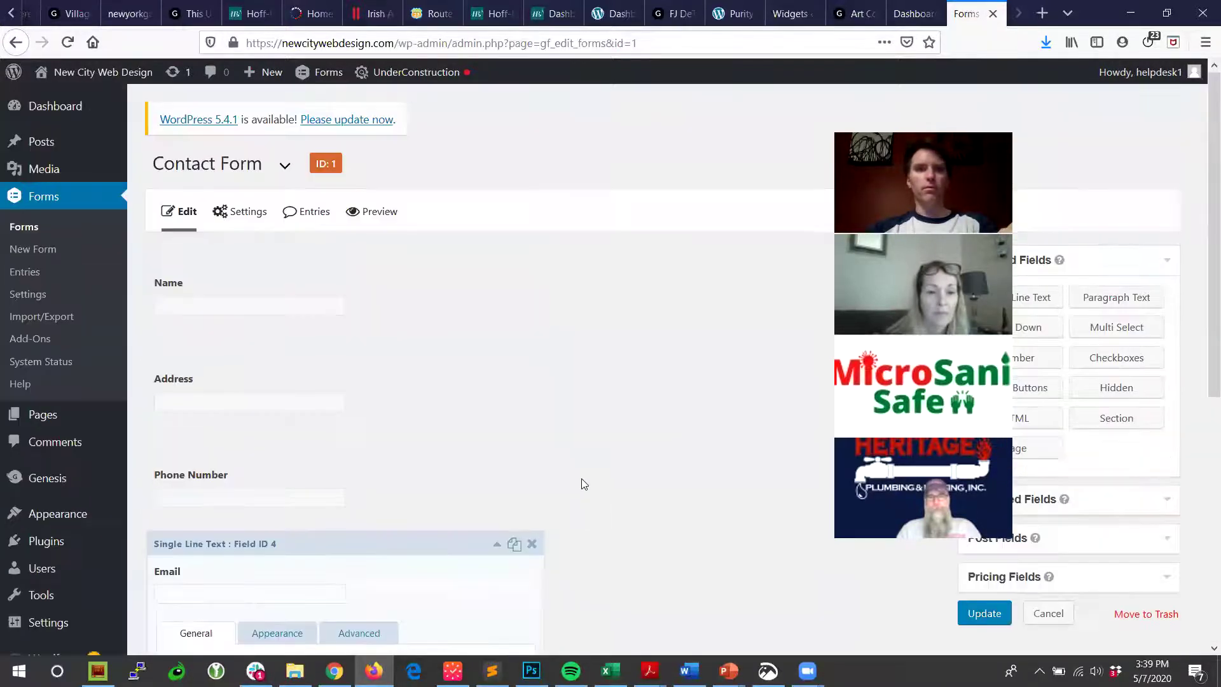
{"action": "left_click", "coordinate": [497, 545]}
Step: Update the Contact Form to save its new field labels
{"action": "key", "text": "ctrl+minus"}
{"action": "key", "text": "ctrl+minus"}
{"action": "key", "text": "ctrl+minus"}
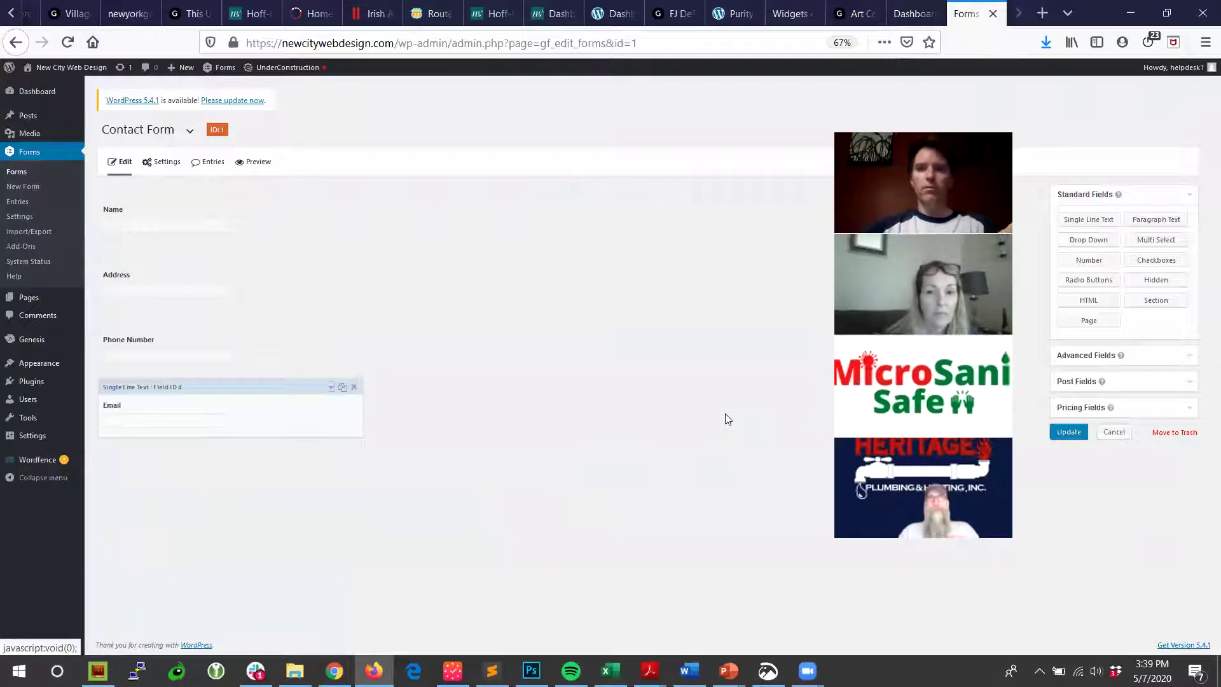
{"action": "left_click", "coordinate": [1069, 432]}
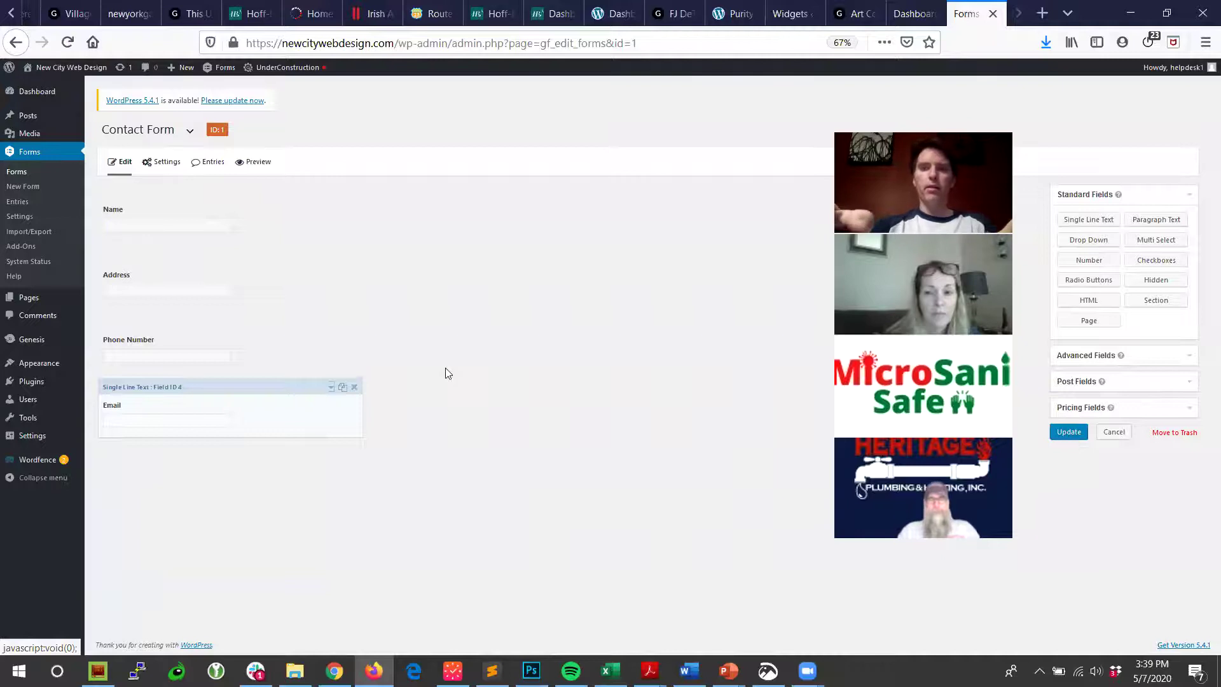
Step: Open the About Us page from the pages list and check the contact form's field labels on the live page
{"action": "key", "text": "ctrl+plus"}
{"action": "key", "text": "ctrl+plus"}
{"action": "key", "text": "ctrl+plus"}
{"action": "key", "text": "ctrl+plus"}
{"action": "key", "text": "ctrl+plus"}
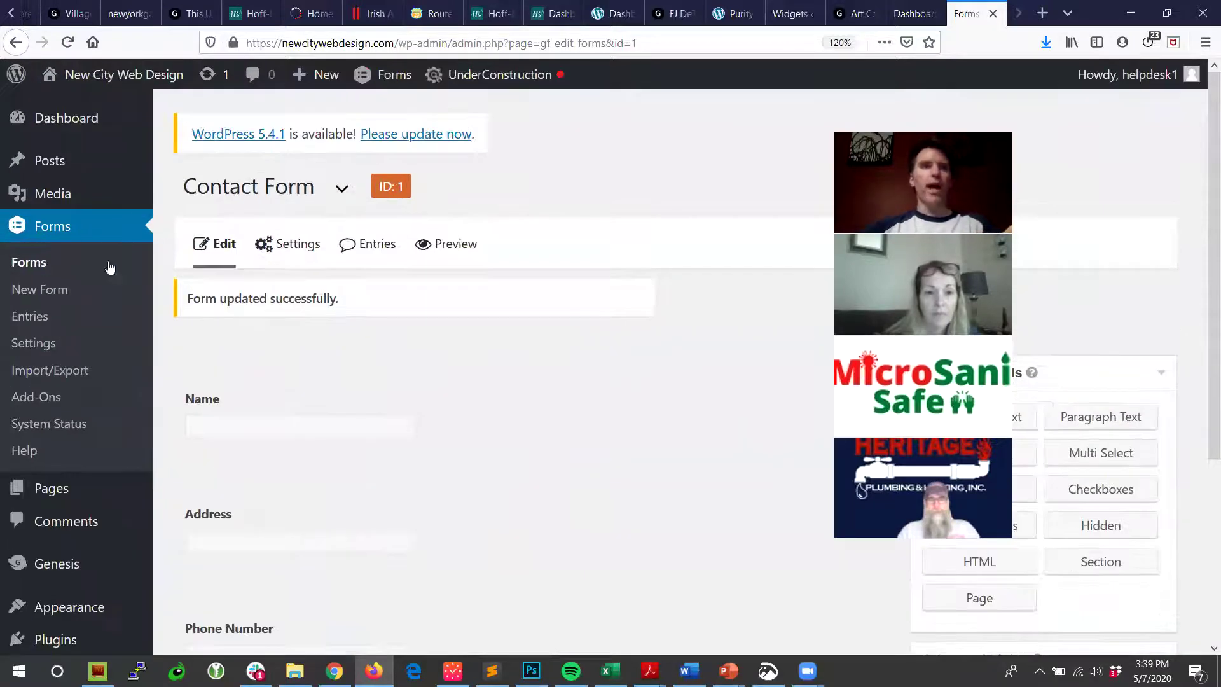
{"action": "left_click", "coordinate": [58, 493]}
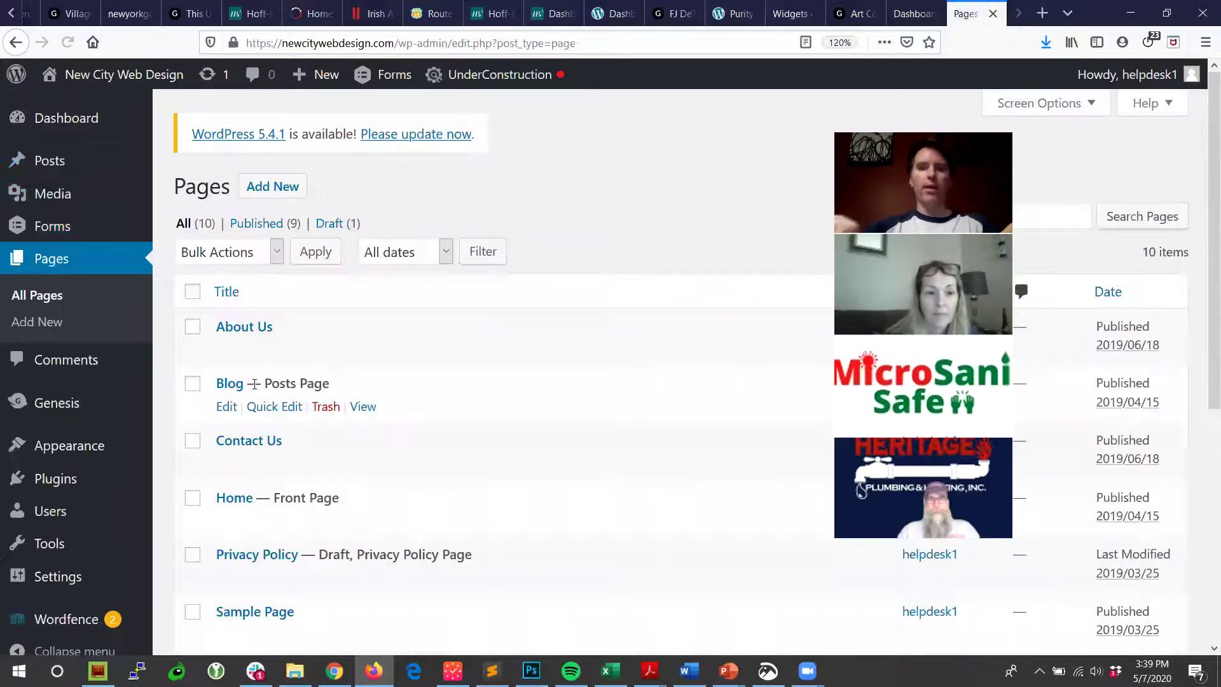
{"action": "key", "text": "ctrl+plus"}
{"action": "key", "text": "ctrl+plus"}
{"action": "key", "text": "ctrl+minus"}
{"action": "key", "text": "ctrl+minus"}
{"action": "key", "text": "ctrl+minus"}
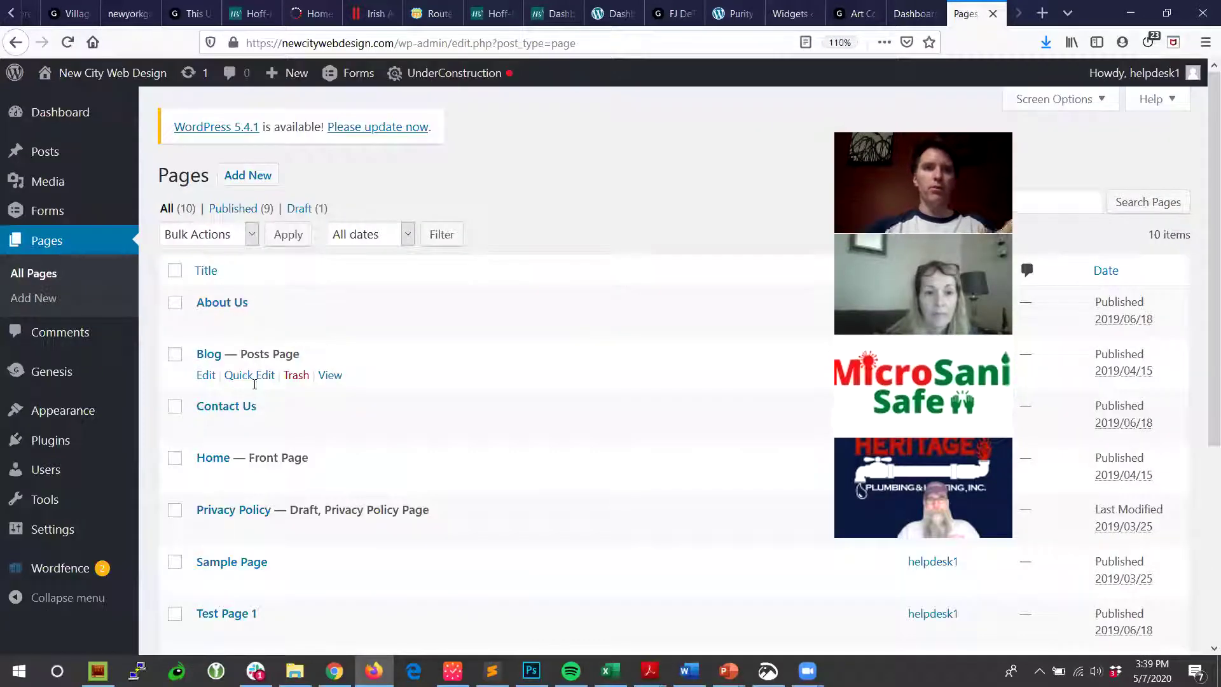
{"action": "left_click", "coordinate": [232, 303]}
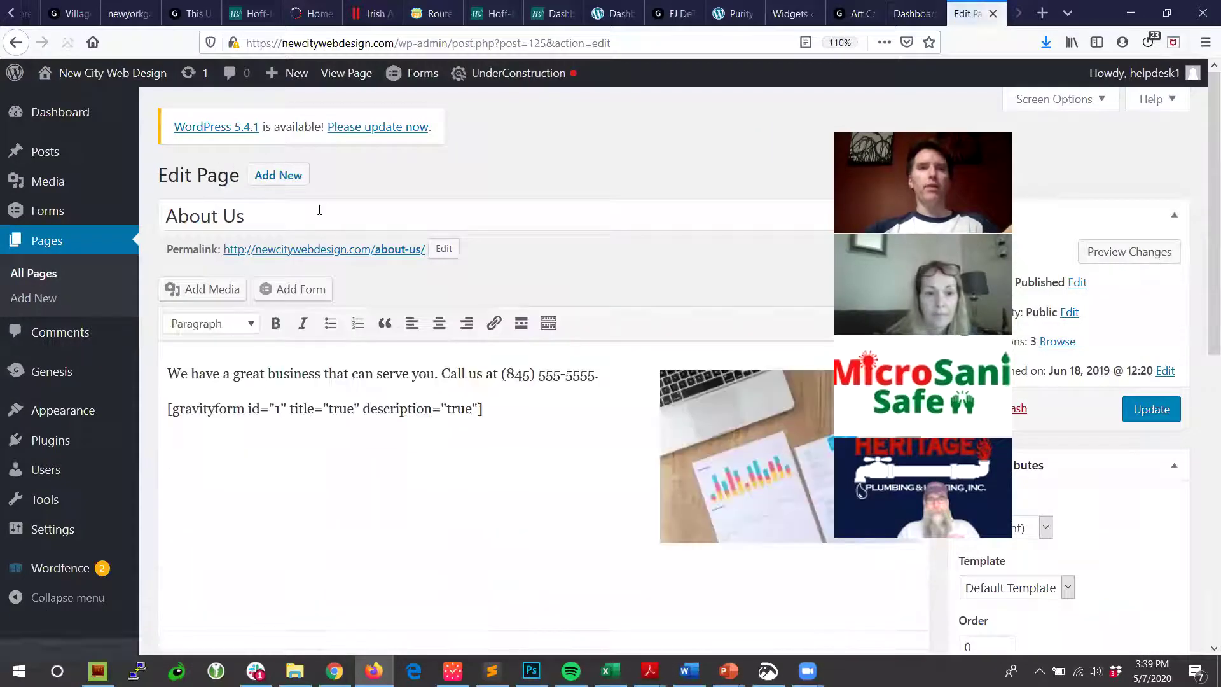
{"action": "left_click", "coordinate": [382, 252]}
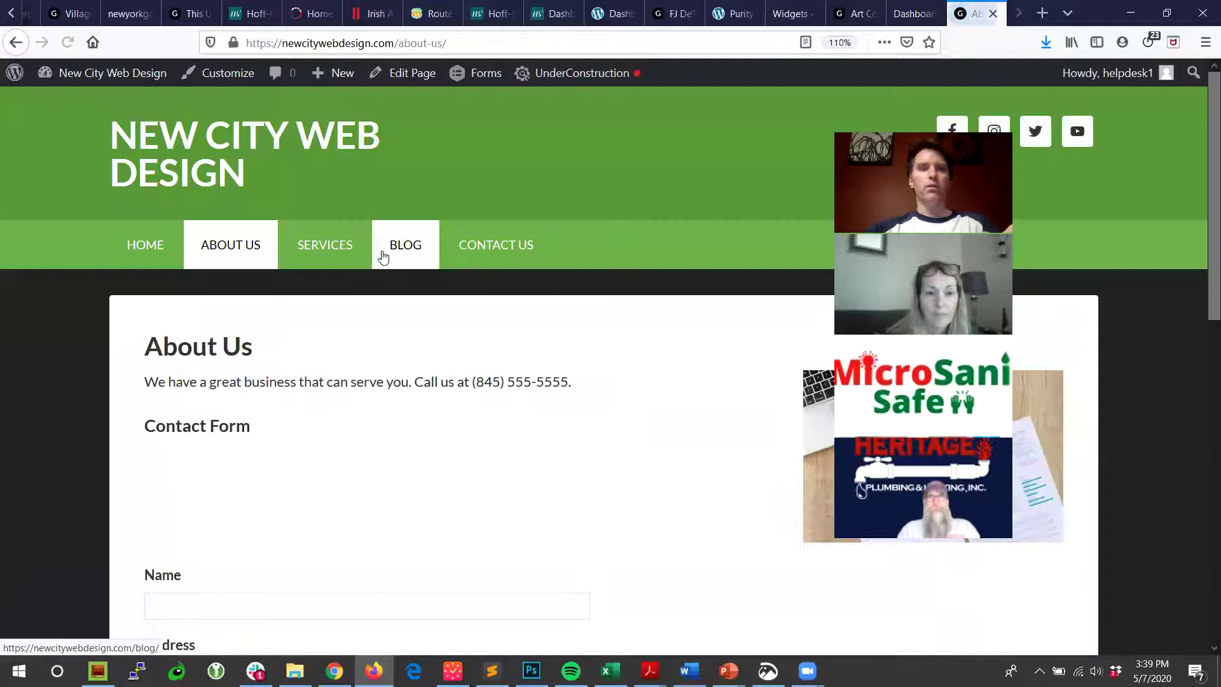
{"action": "scroll", "coordinate": [420, 283], "scroll_direction": "down", "scroll_amount": 4}
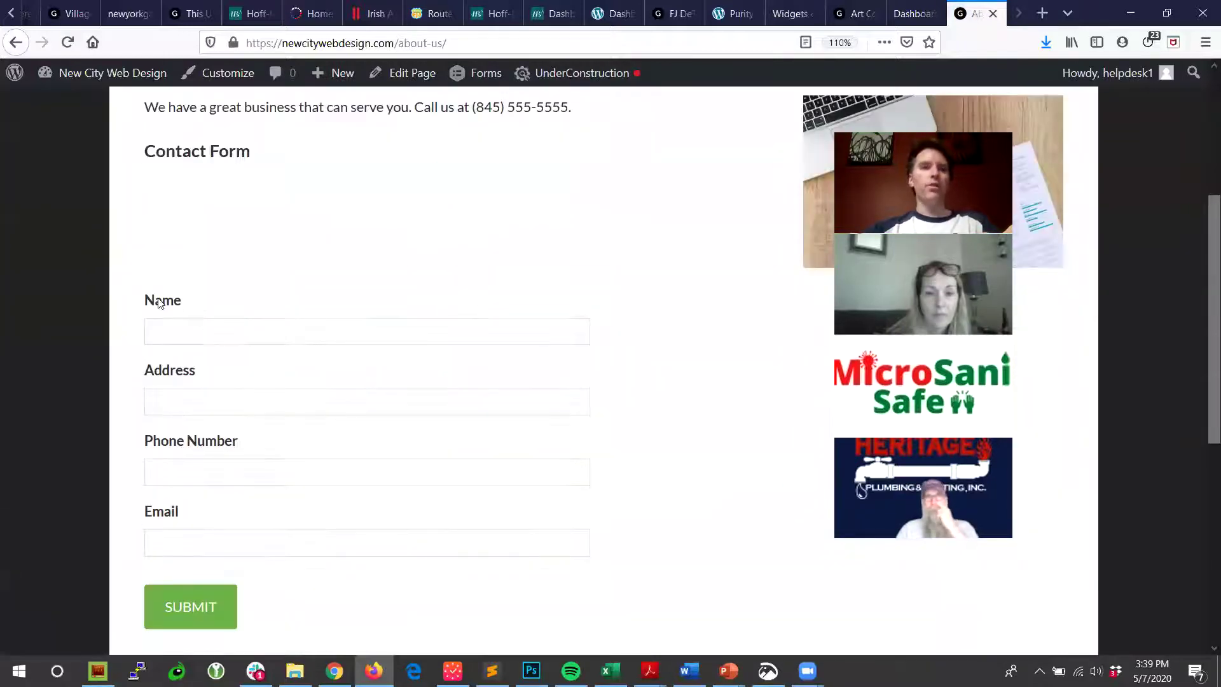